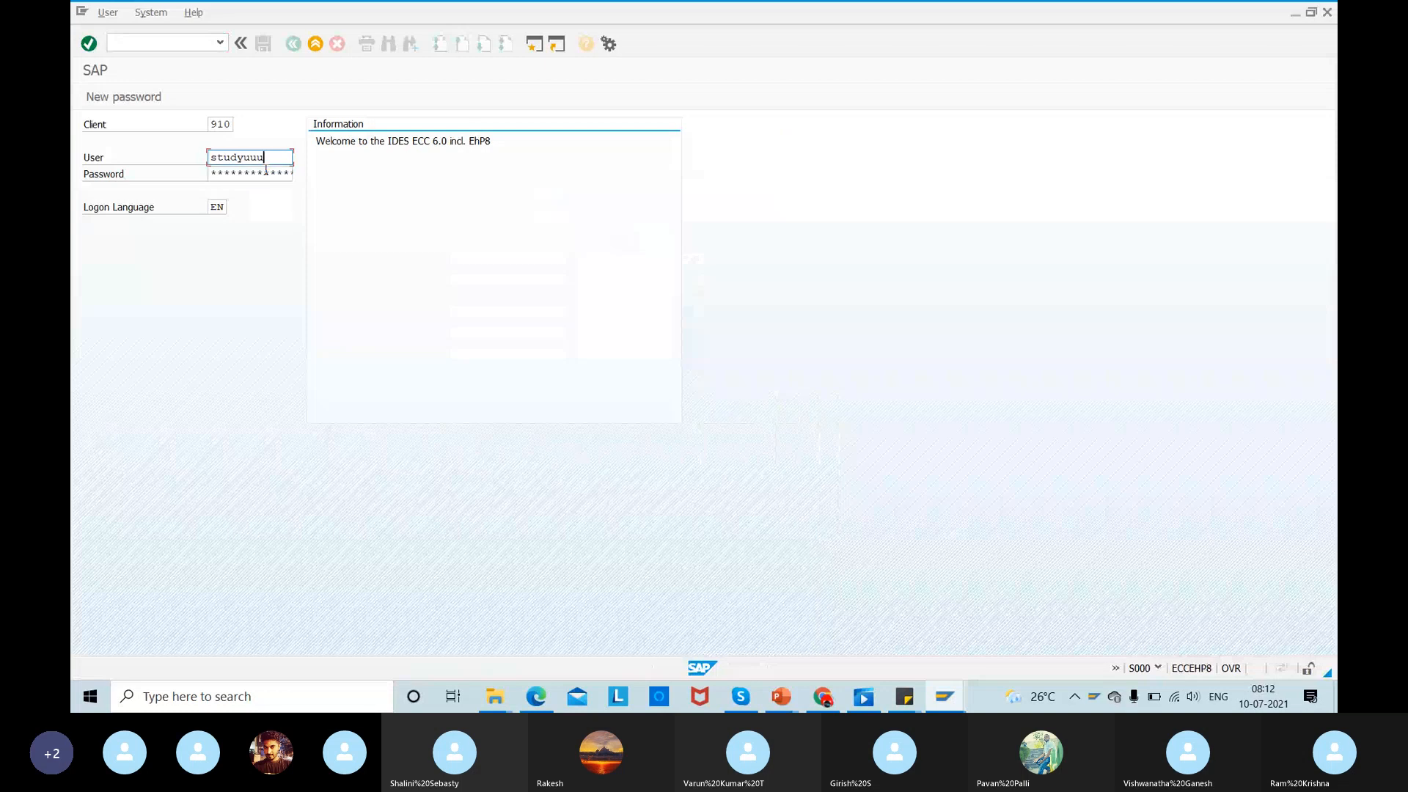
- Log on by entering the account password and start transaction ME21N to create a purchase order
type("********")
key("Return")
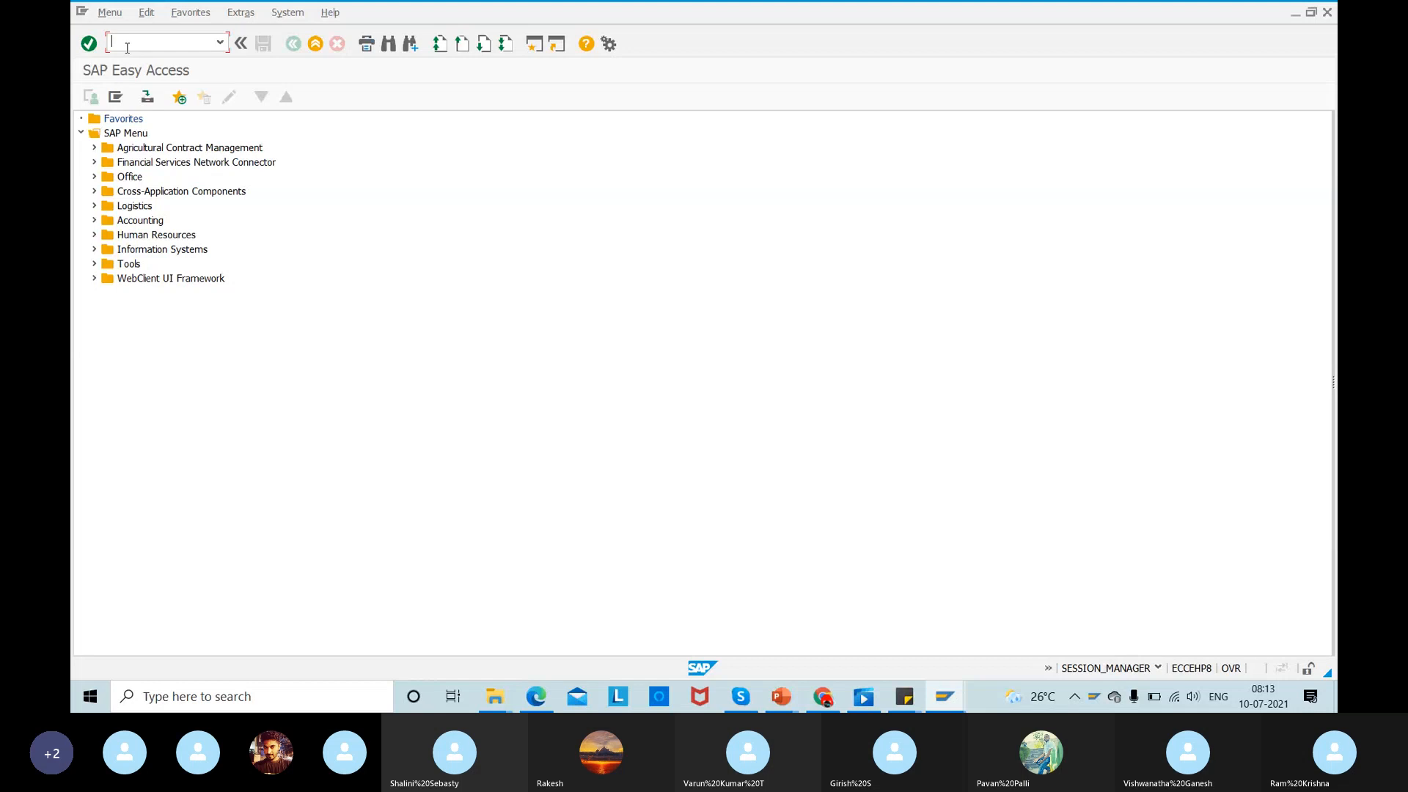
type("me21n")
key("Return")
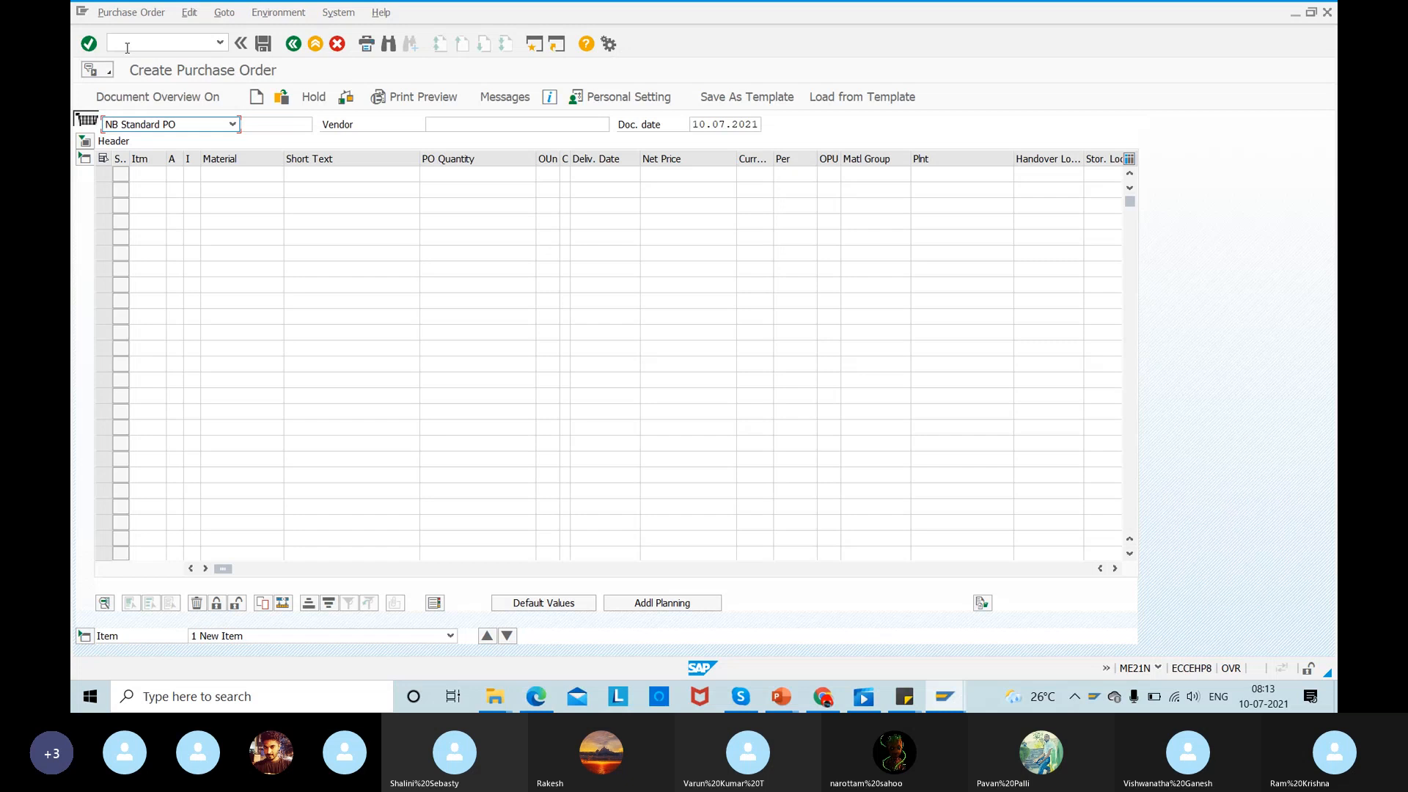
- Enter vendor AAAZZZ for the standard purchase order
left_click(440, 125)
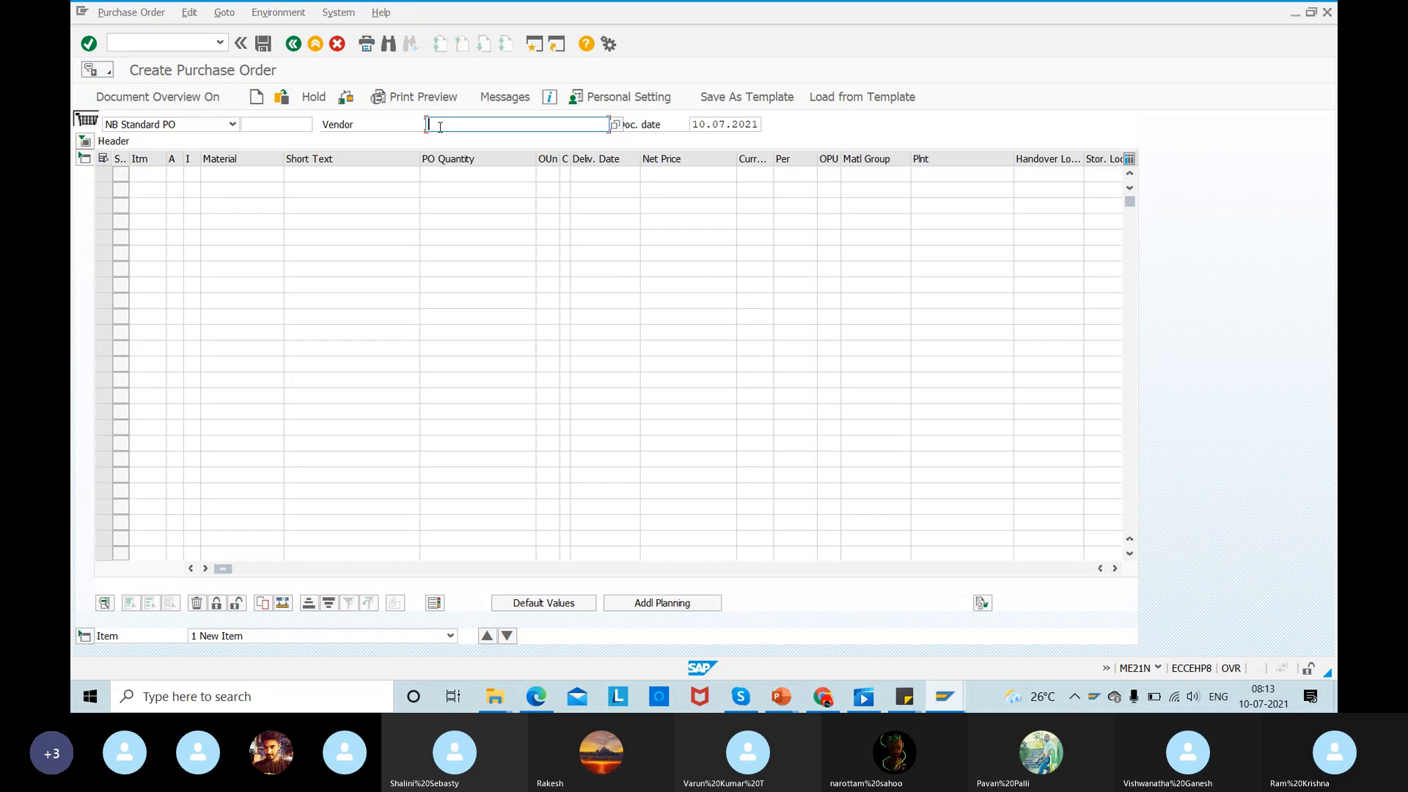
type("AAAX")
key("BackSpace")
type("ZZZ")
- Set the first order item to item category D and account assignment category K
left_click(190, 178)
type("D")
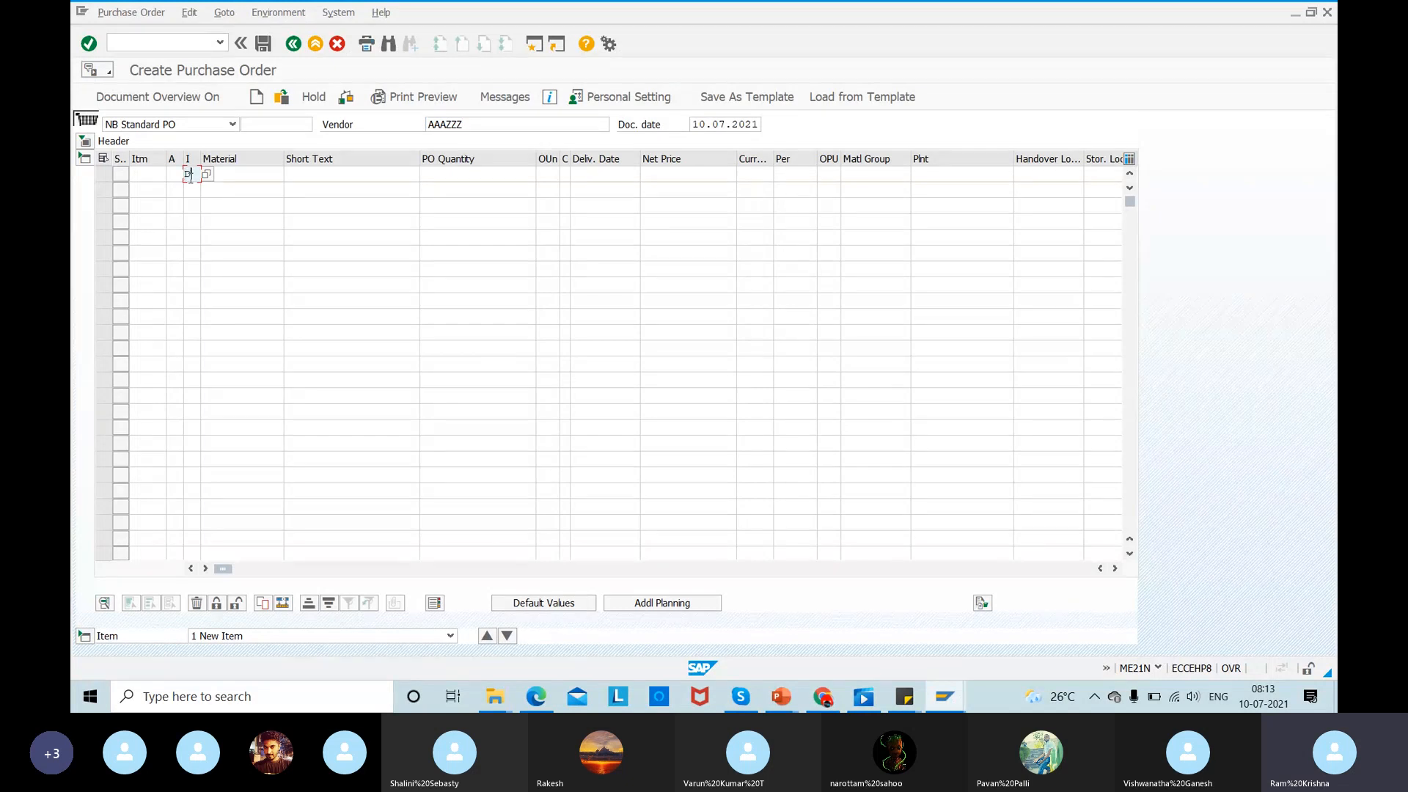
left_click(326, 179)
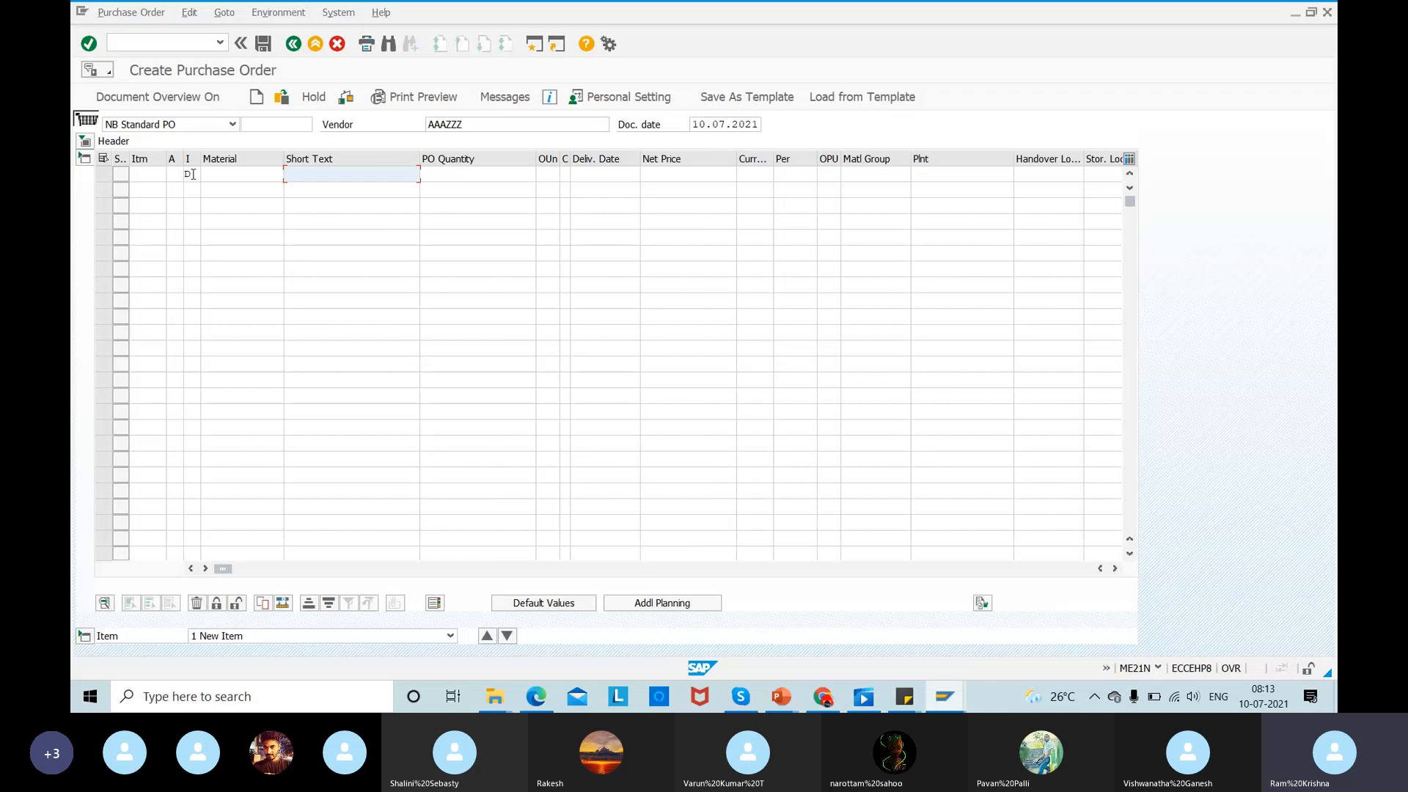
left_click_drag(191, 174, 172, 174)
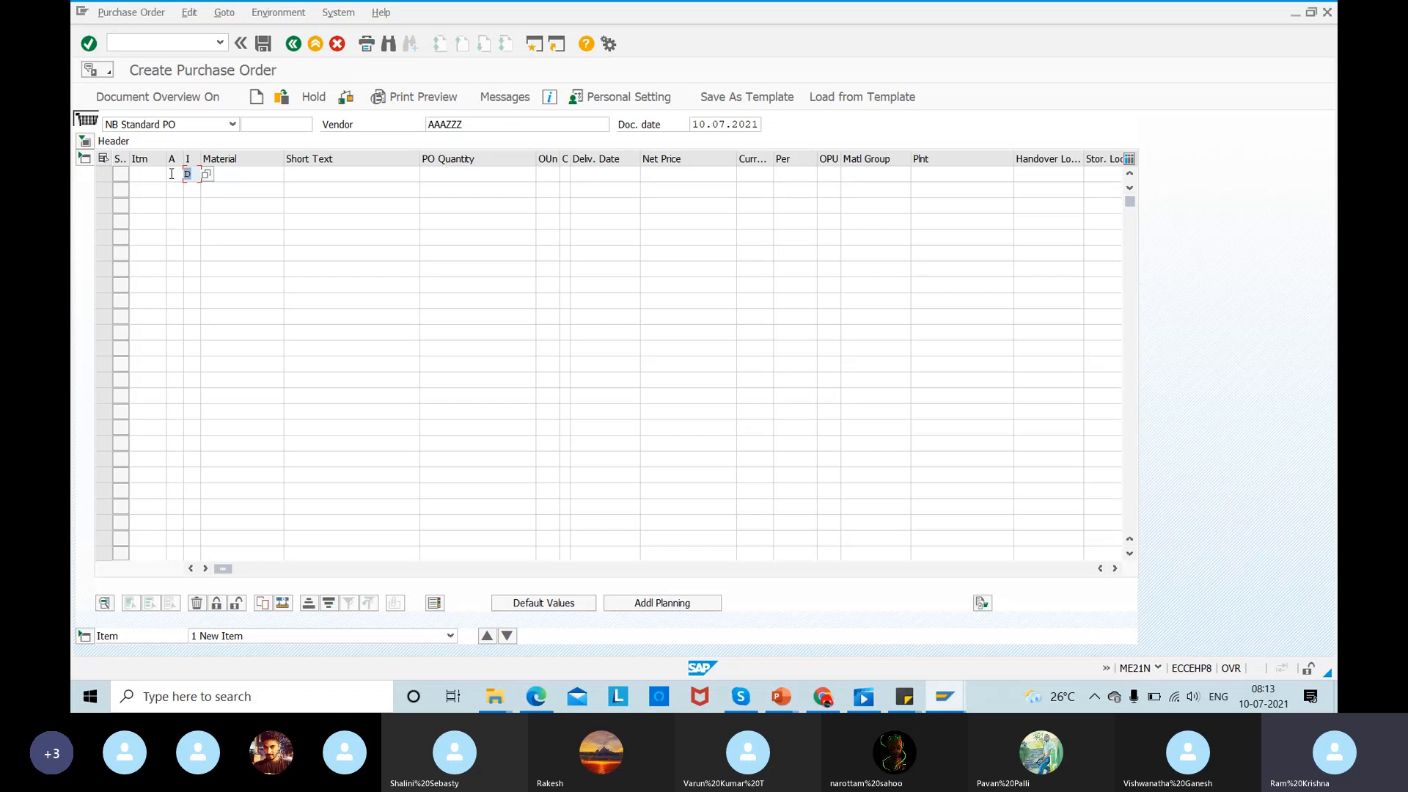
left_click(171, 174)
type("K")
left_click(232, 175)
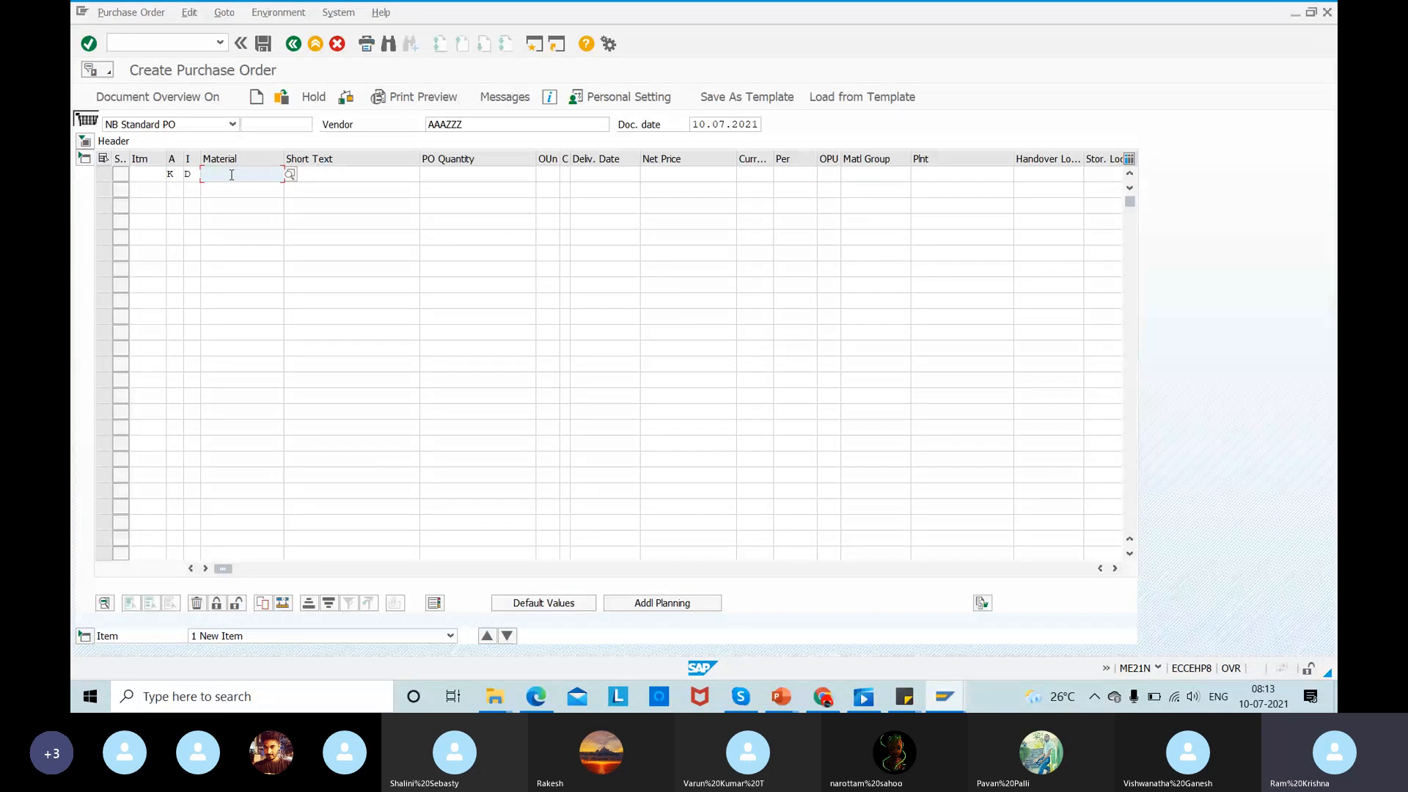
left_click(171, 174)
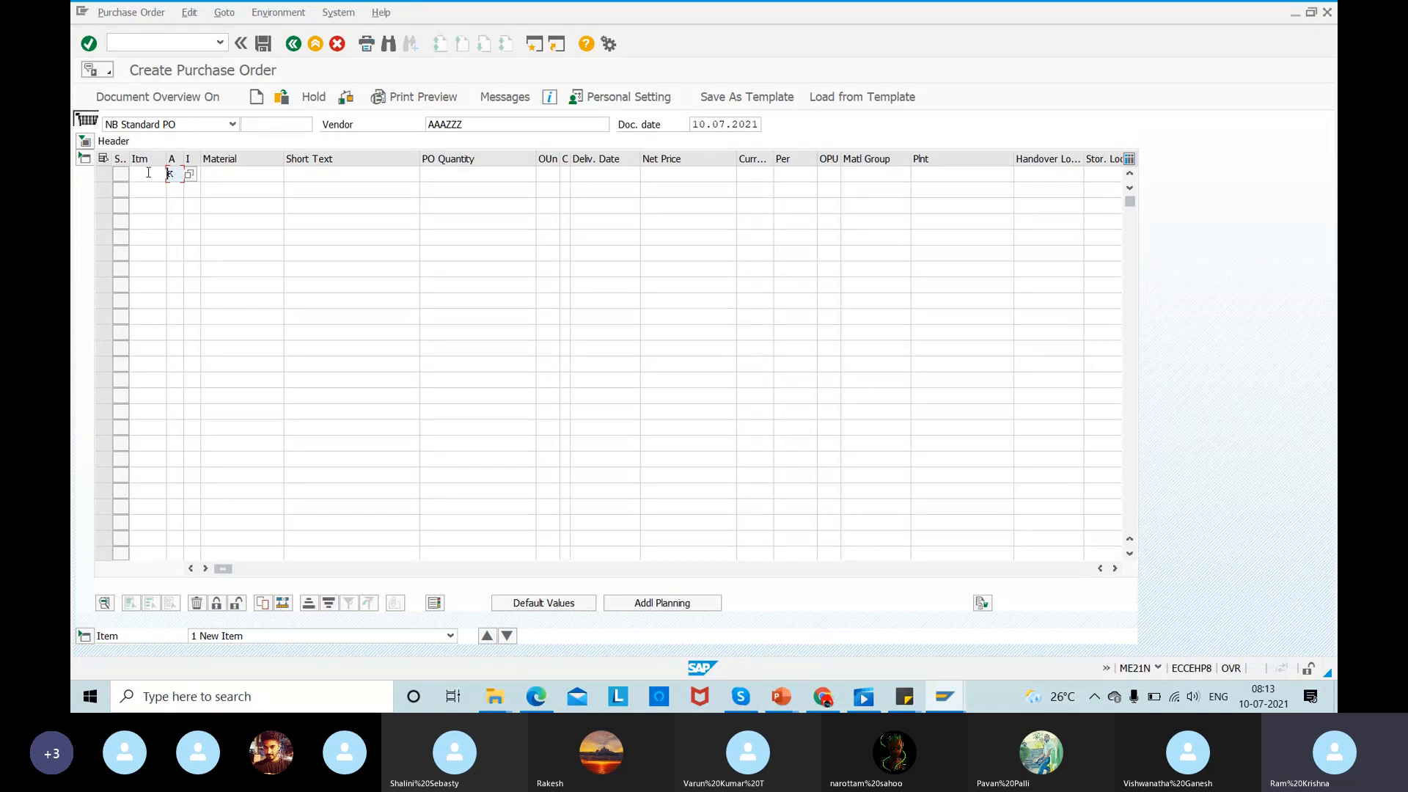
left_click_drag(167, 174, 158, 174)
- Give the first item the short text "Machine repair" and a PO quantity of 5
left_click(307, 177)
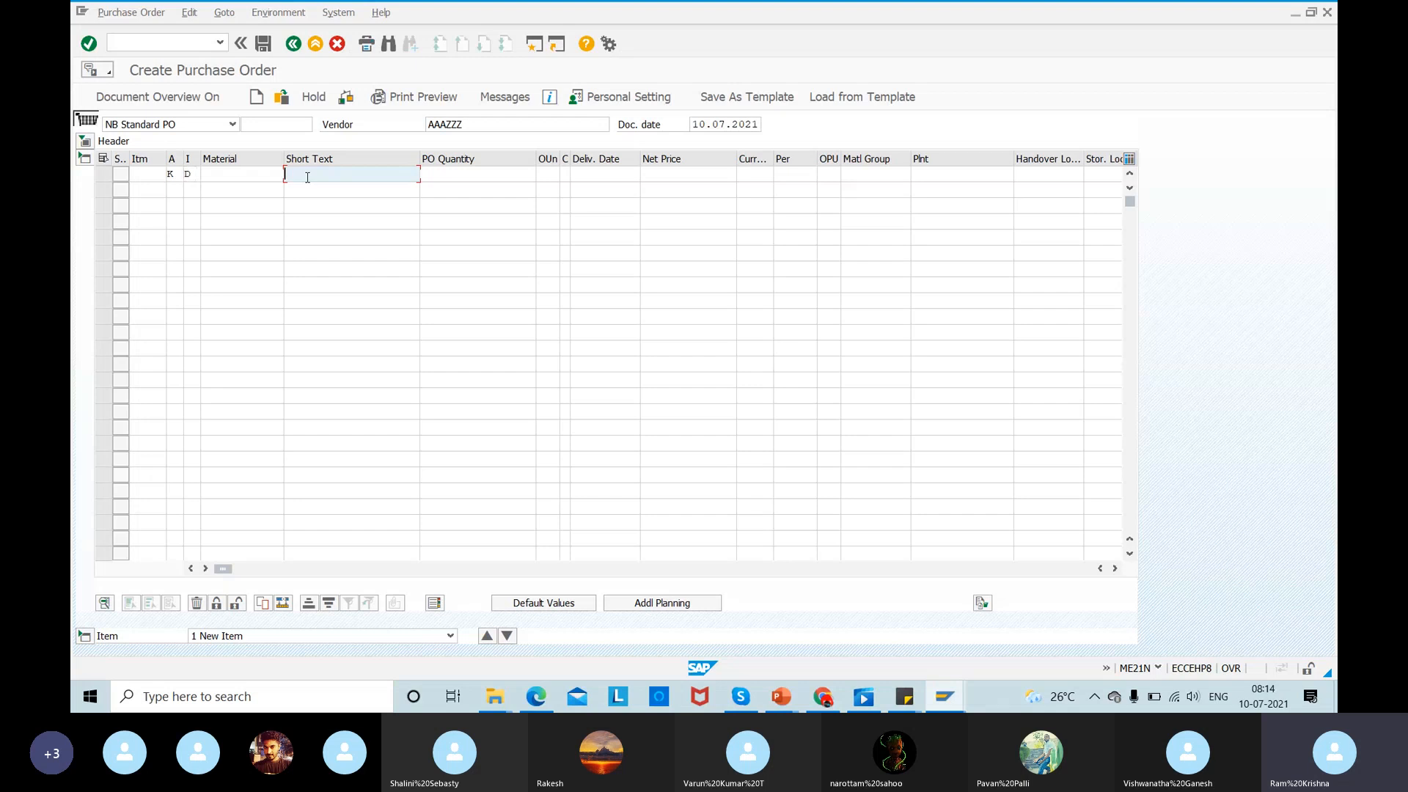
type("Machine")
key("BackSpace")
key("BackSpace")
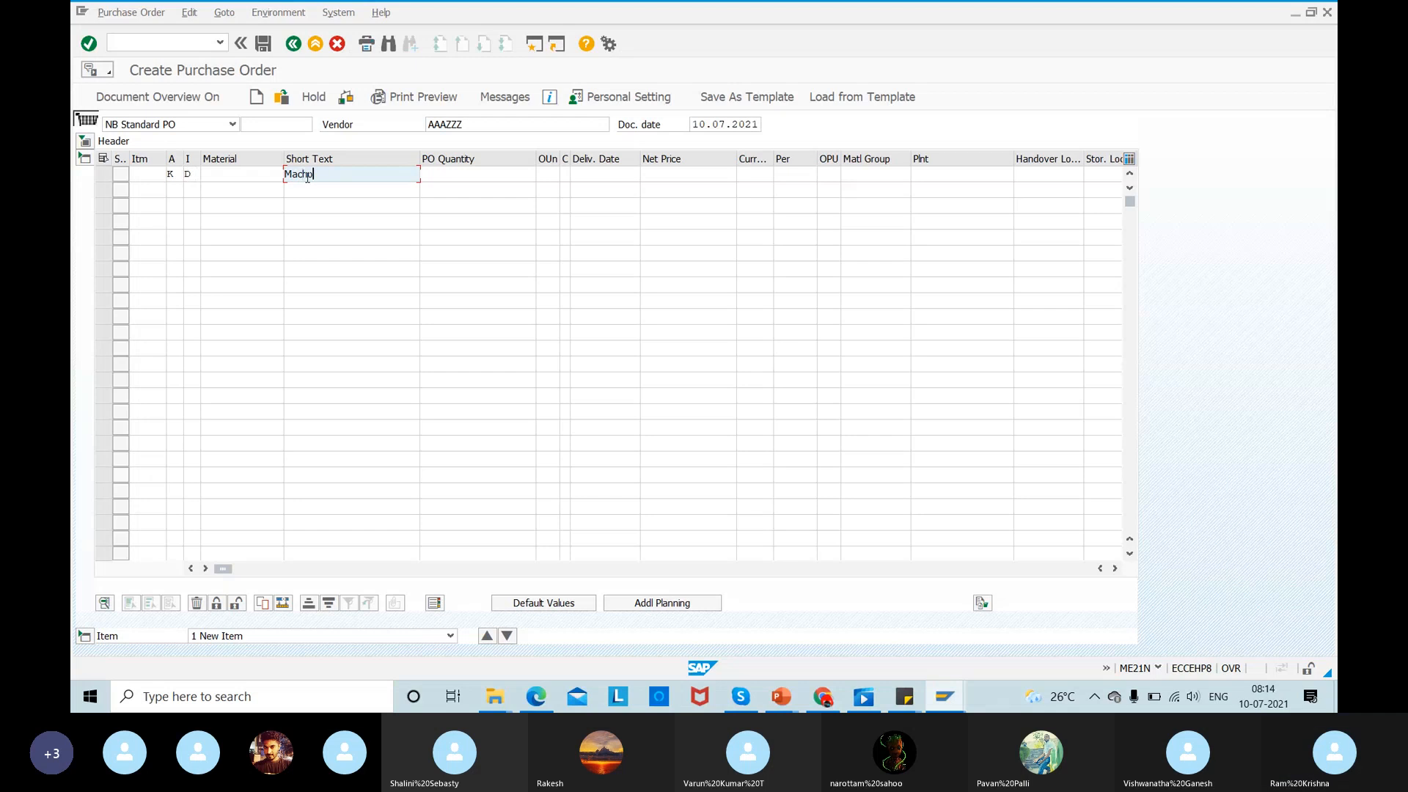
key("BackSpace")
key("BackSpace")
type("hine repair")
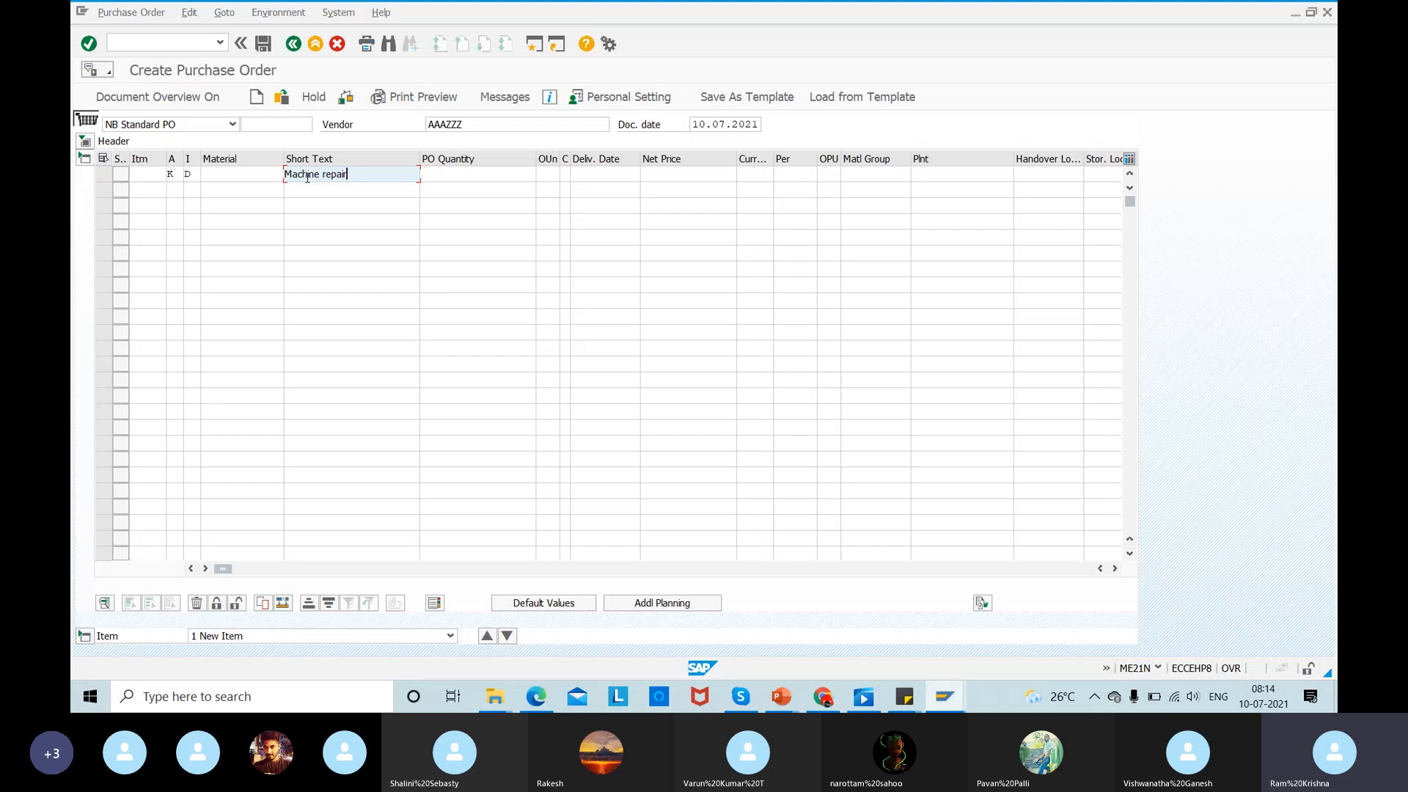
left_click(454, 176)
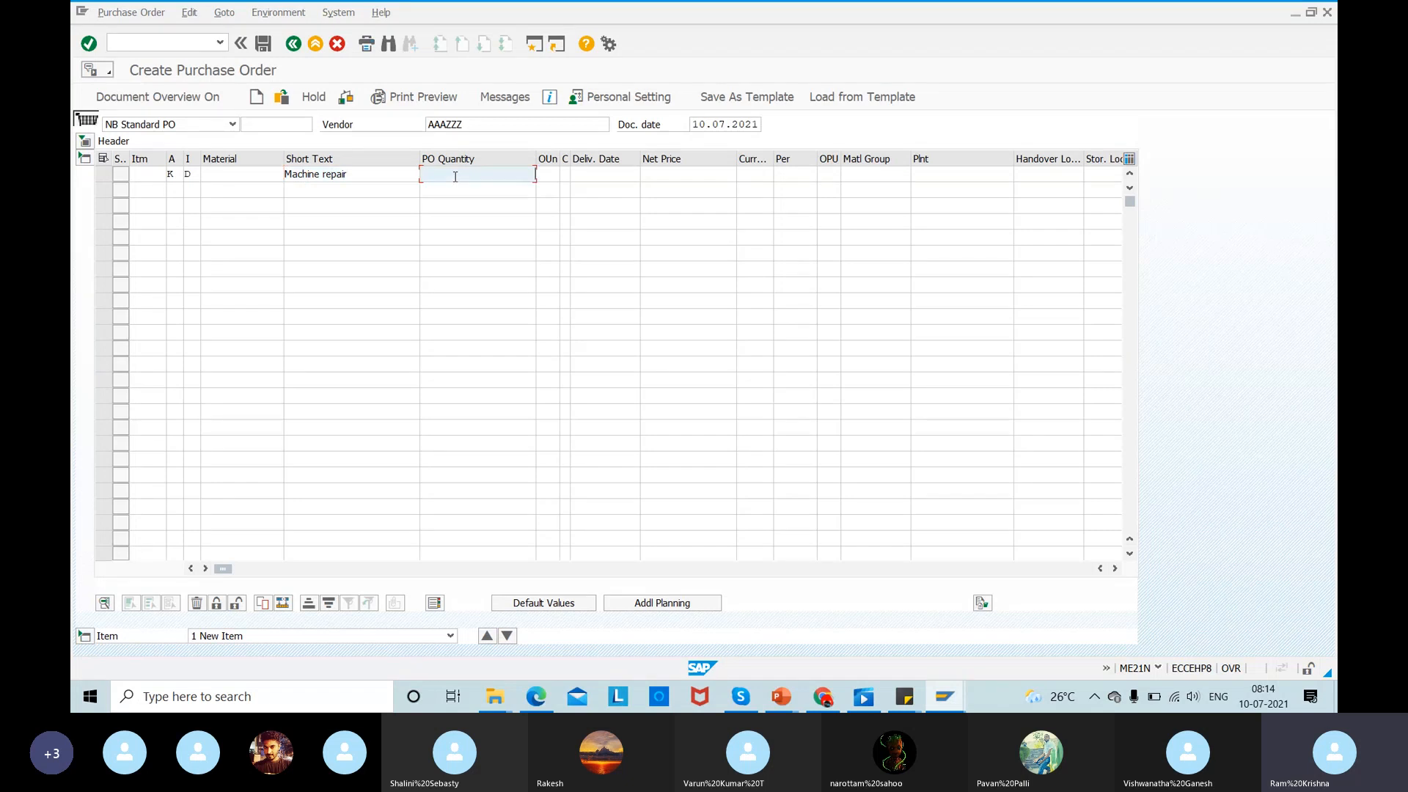
type("5")
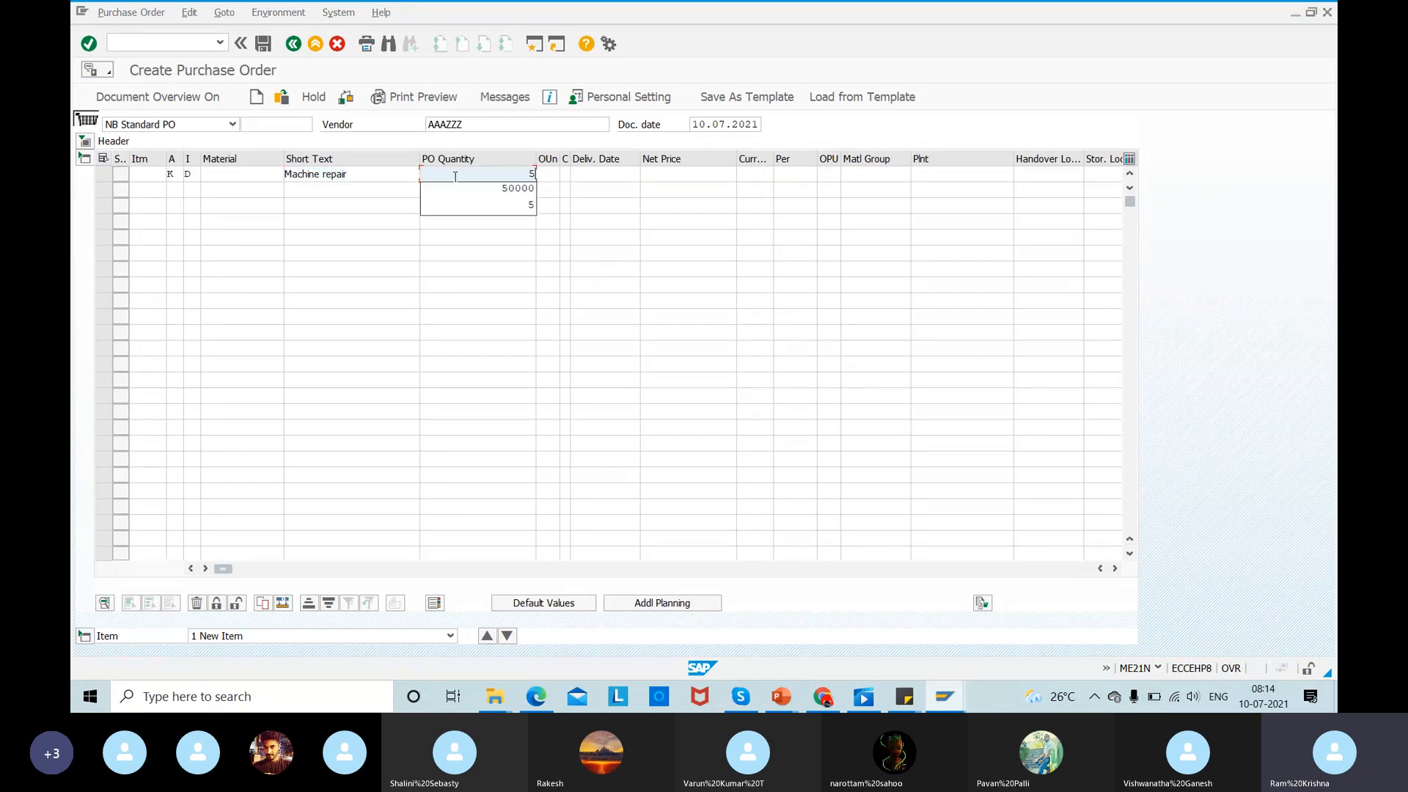
left_click(583, 180)
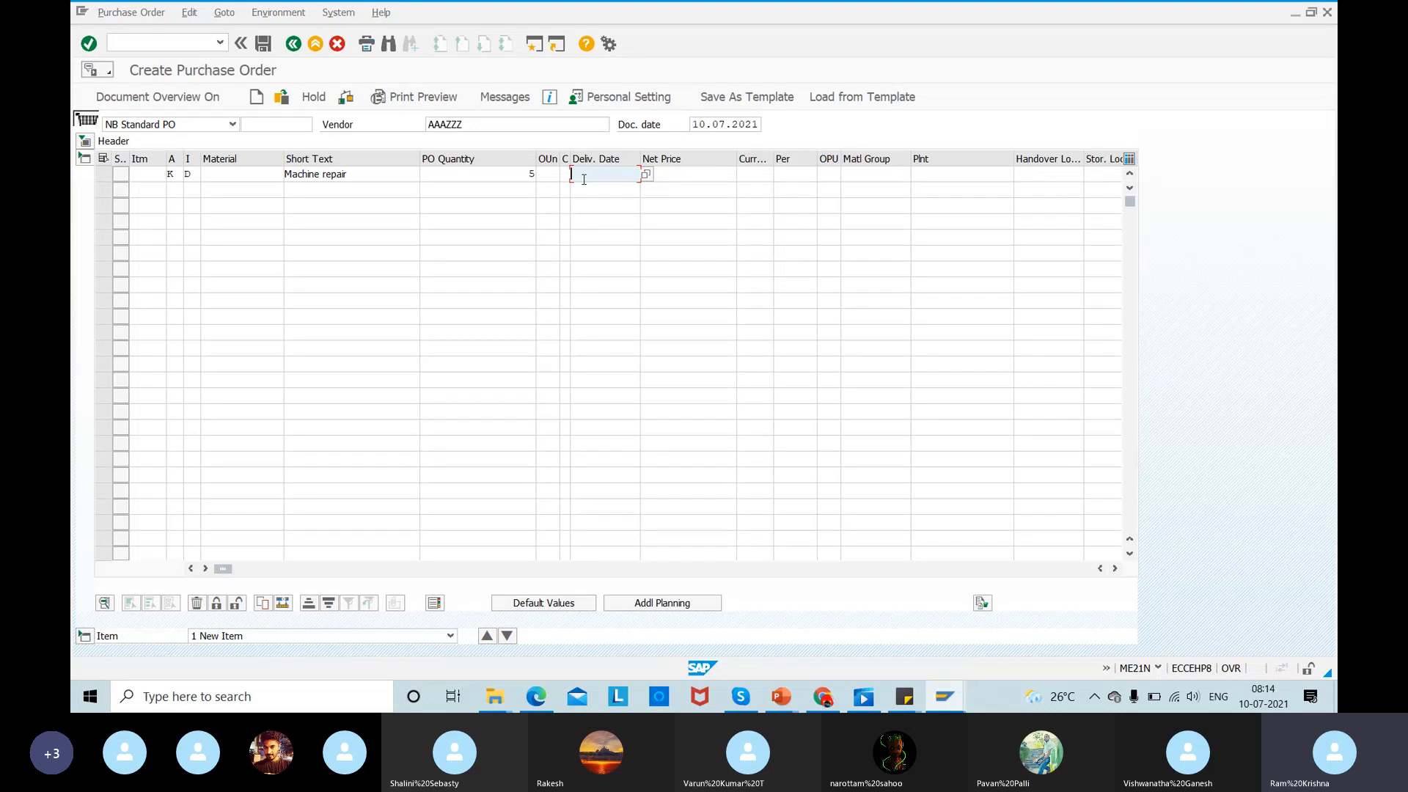
- Switch to Skype to check the list of call participants, return to the purchase order and close the floating call window
left_click(741, 697)
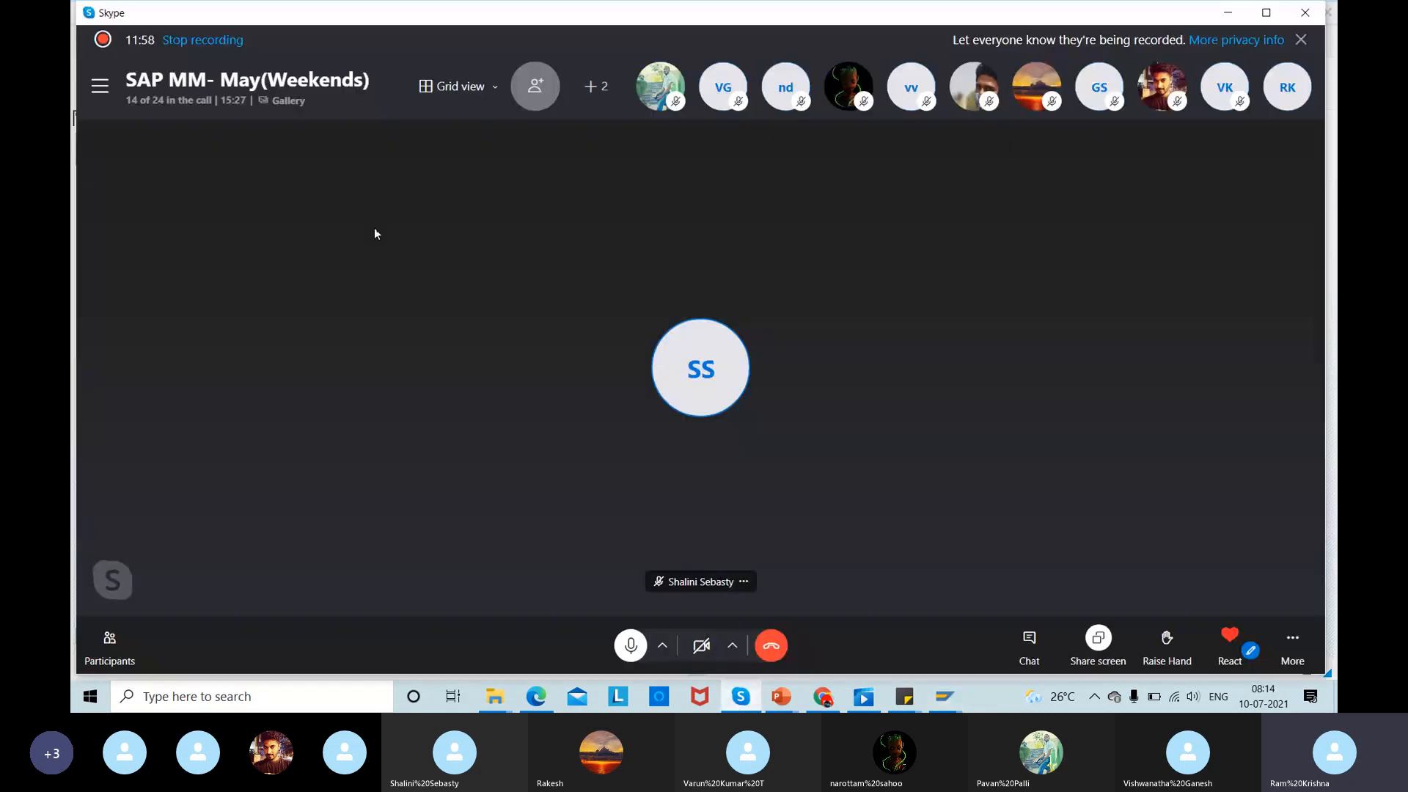
left_click(158, 103)
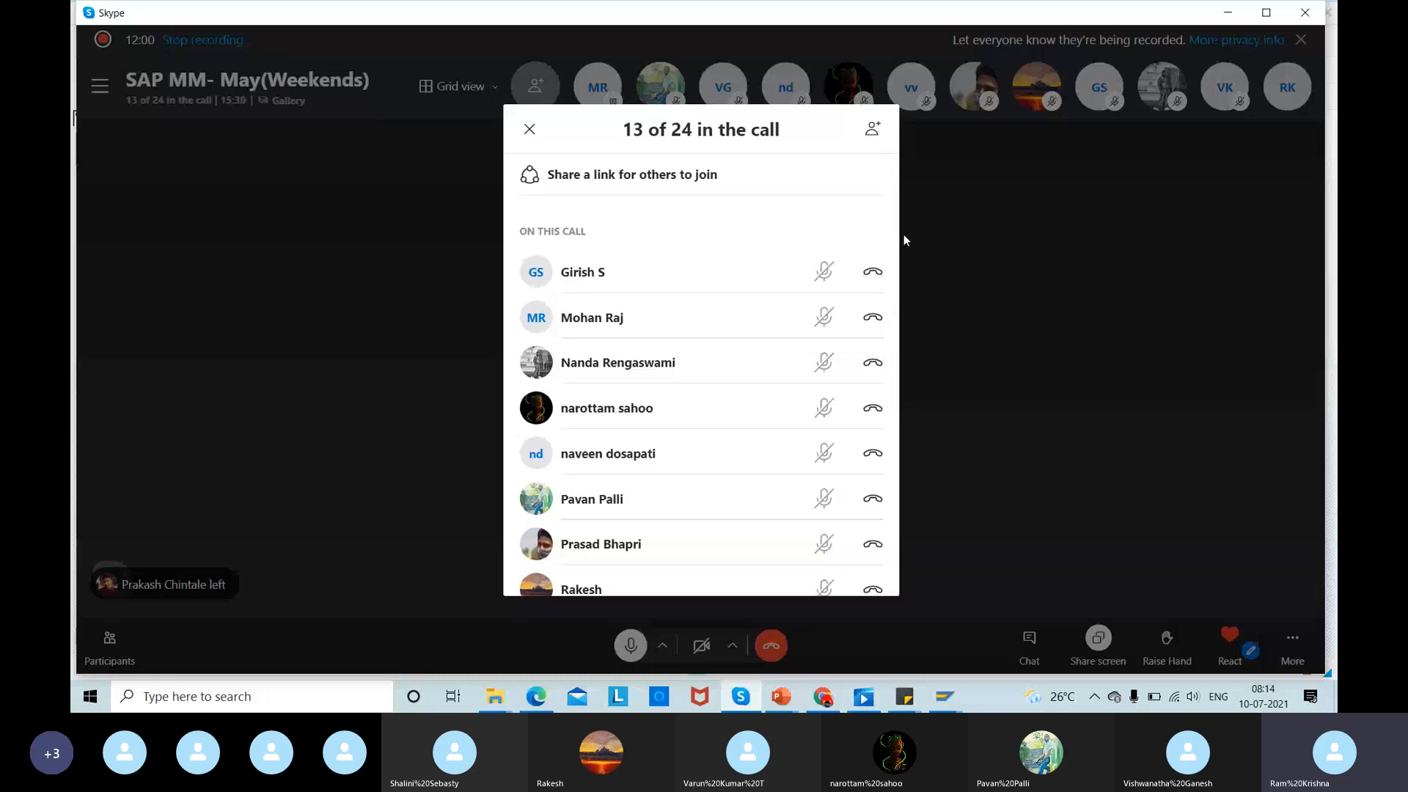
scroll(889, 246, "down", 5)
scroll(888, 247, "up", 4)
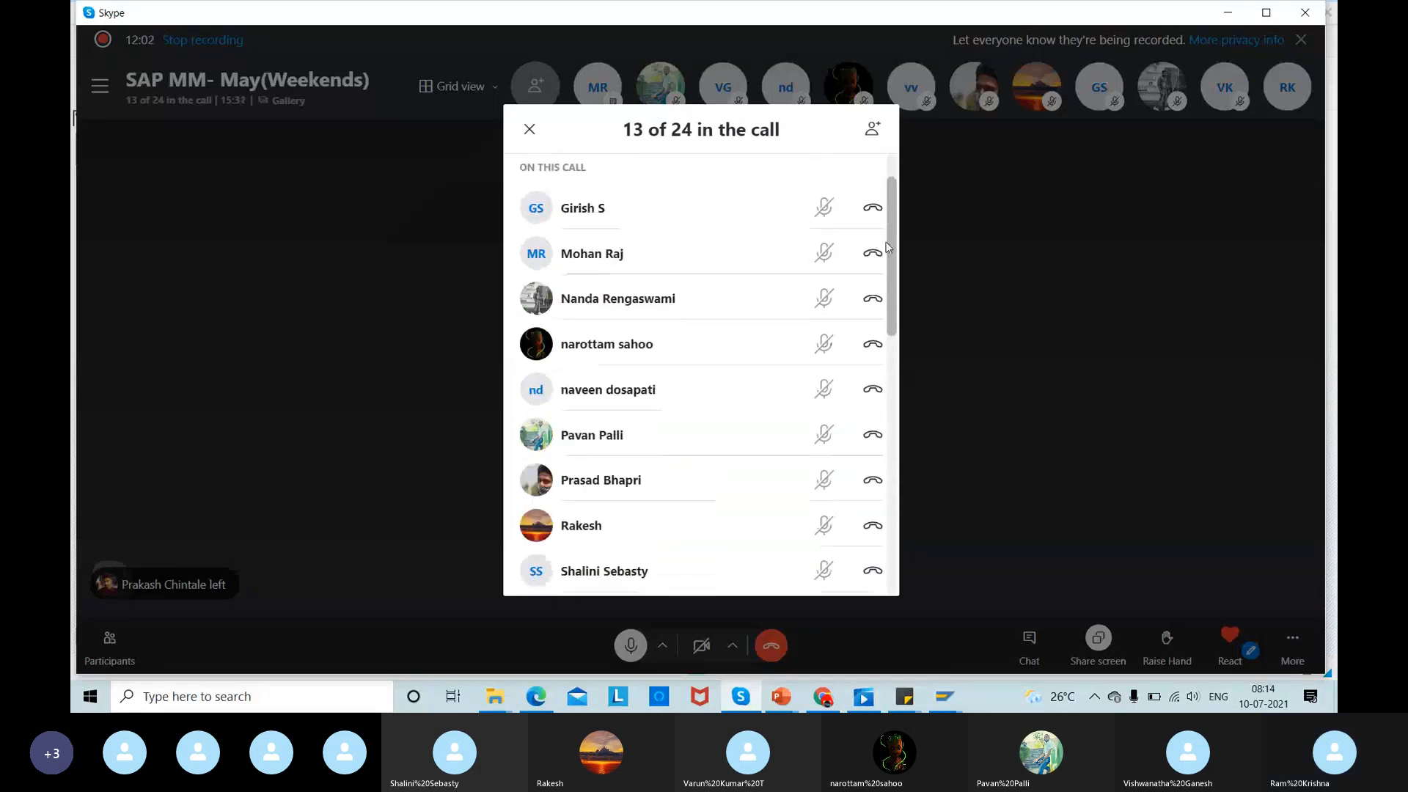
scroll(887, 247, "up", 2)
left_click(525, 132)
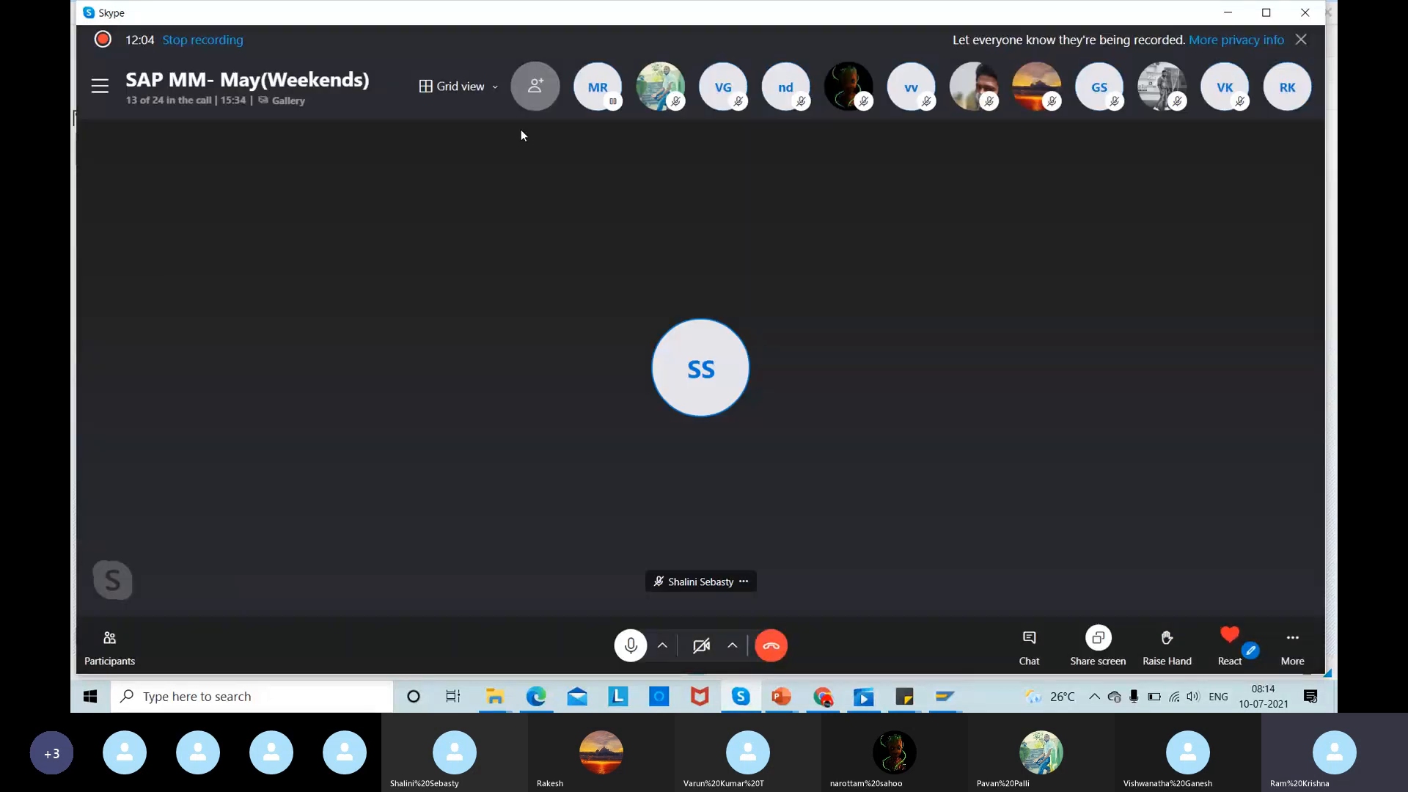
key("alt+Tab")
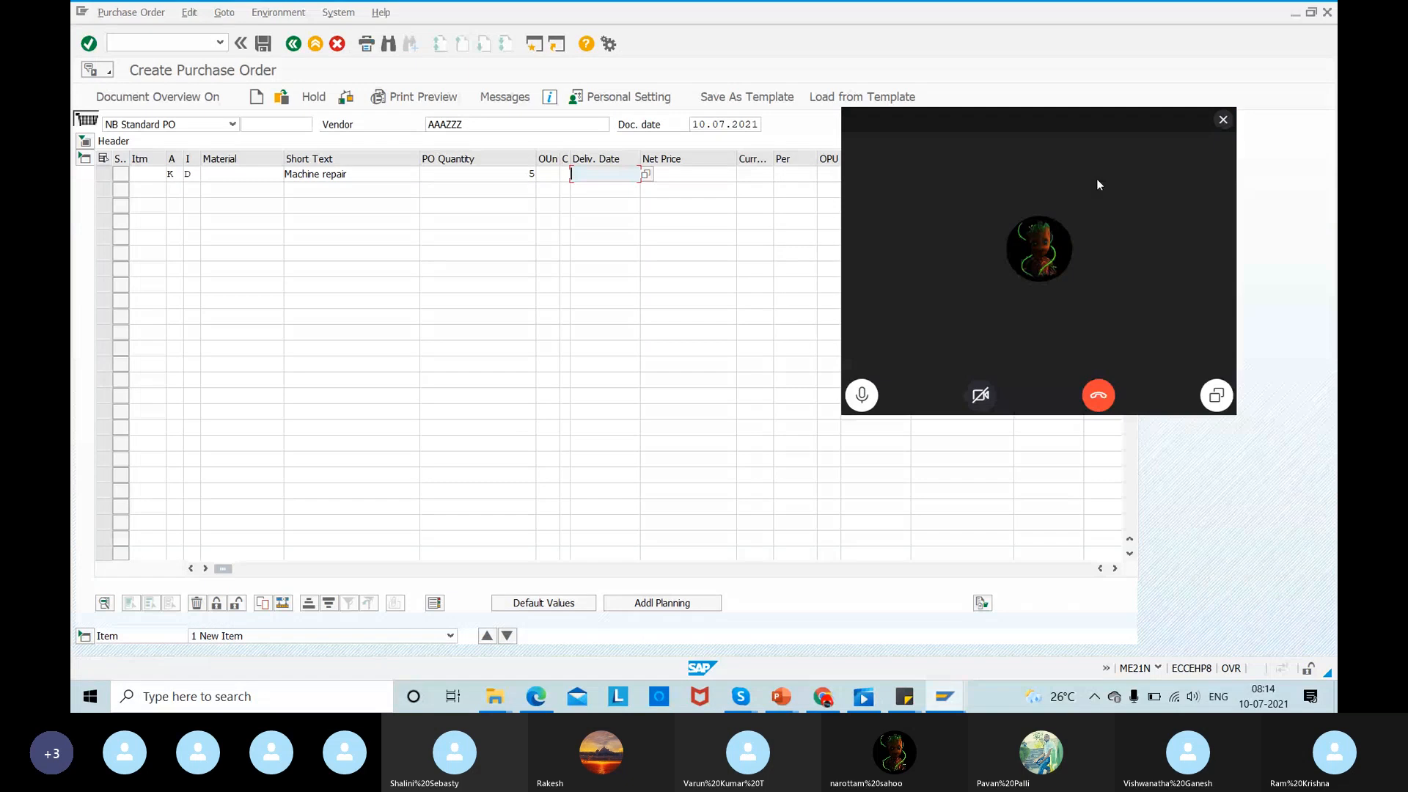
left_click(1222, 119)
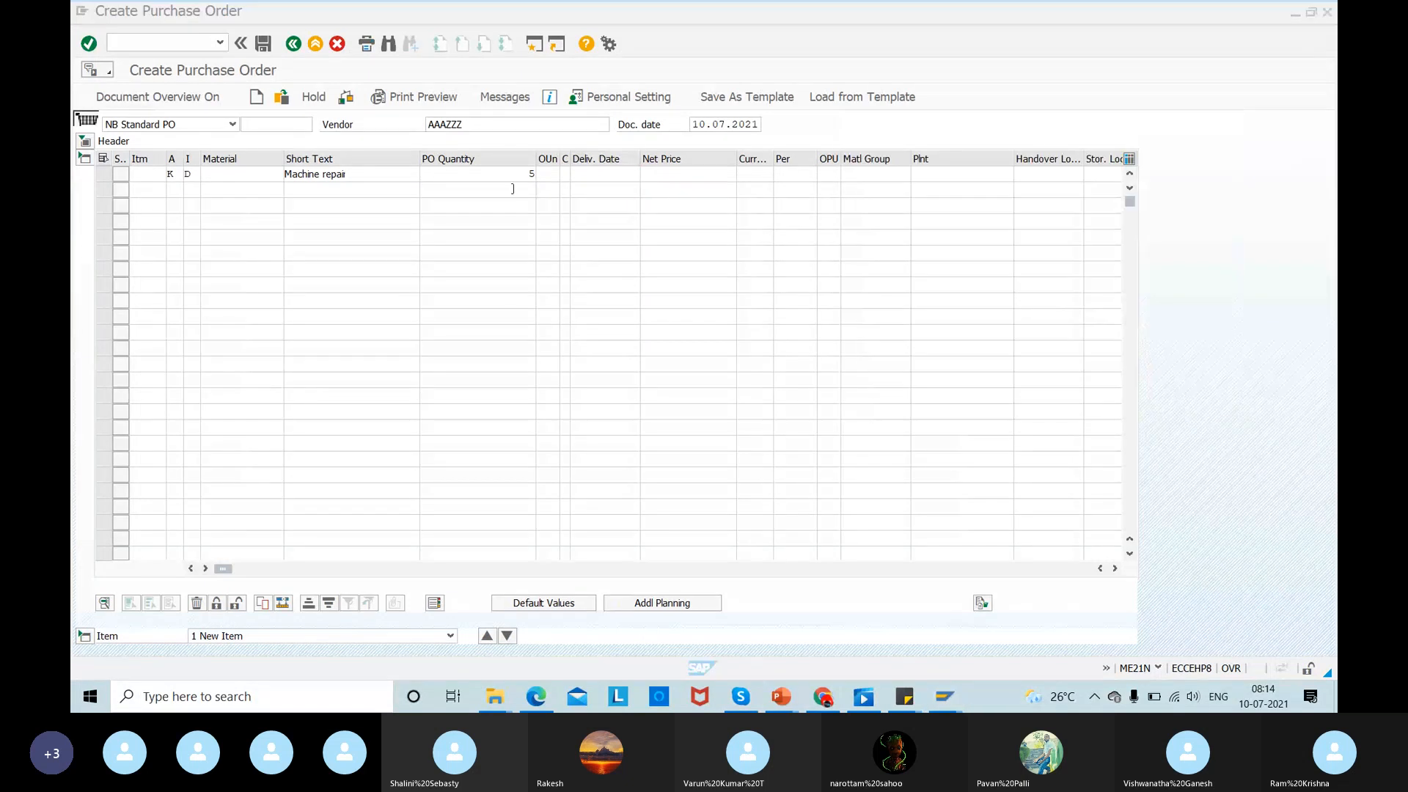
- Set the item's net price to 5 USD per 1 and its plant to 1000, and confirm the line
left_click_drag(513, 175, 581, 175)
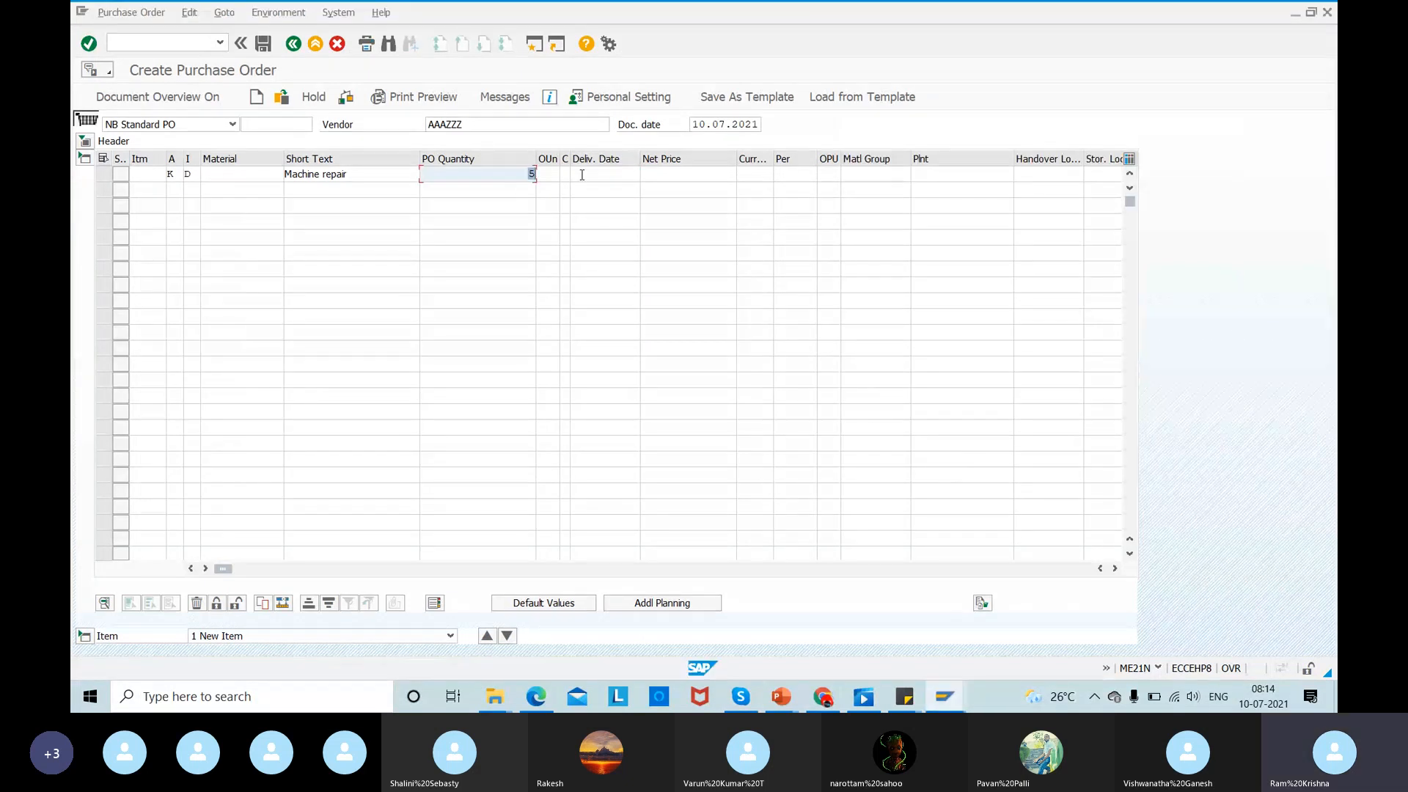
left_click(705, 179)
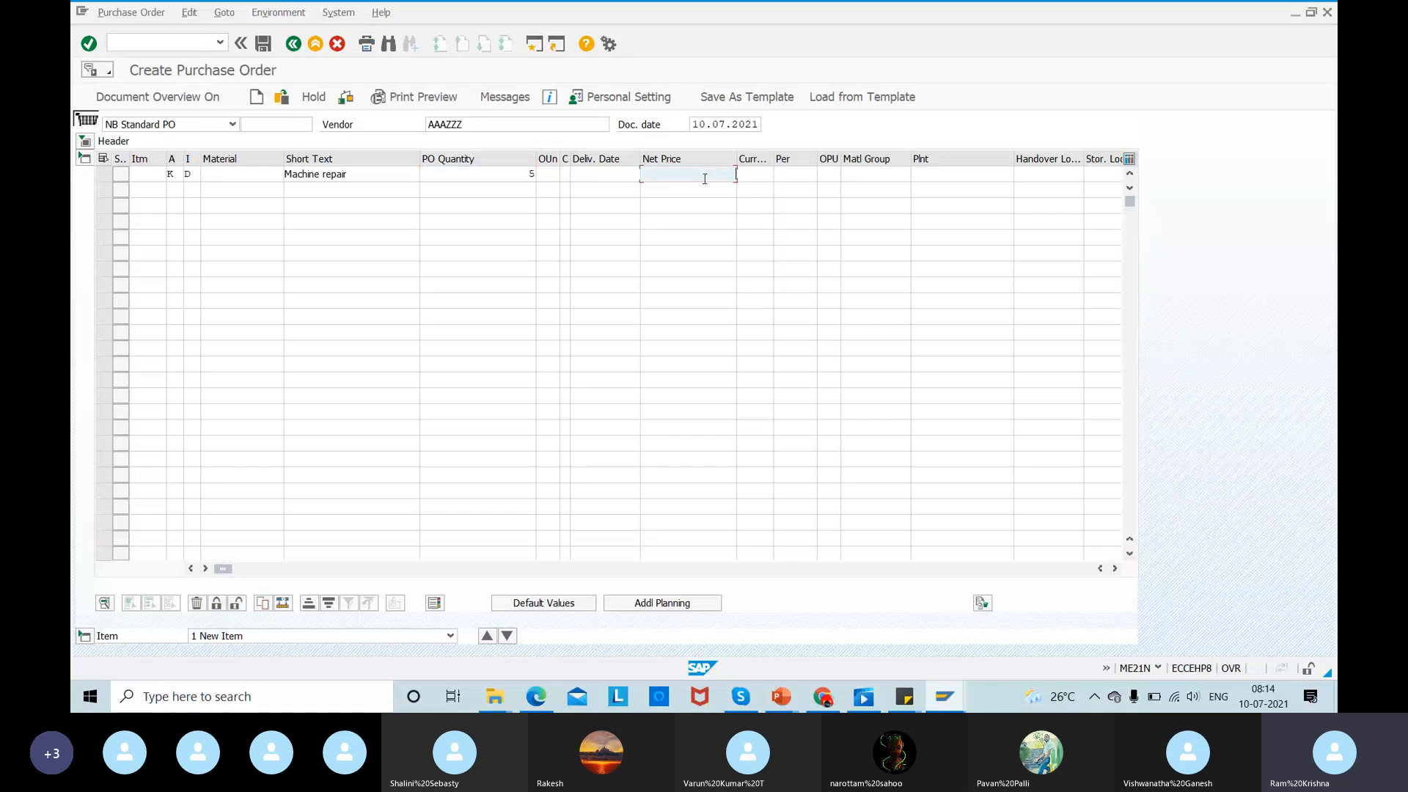
type("5")
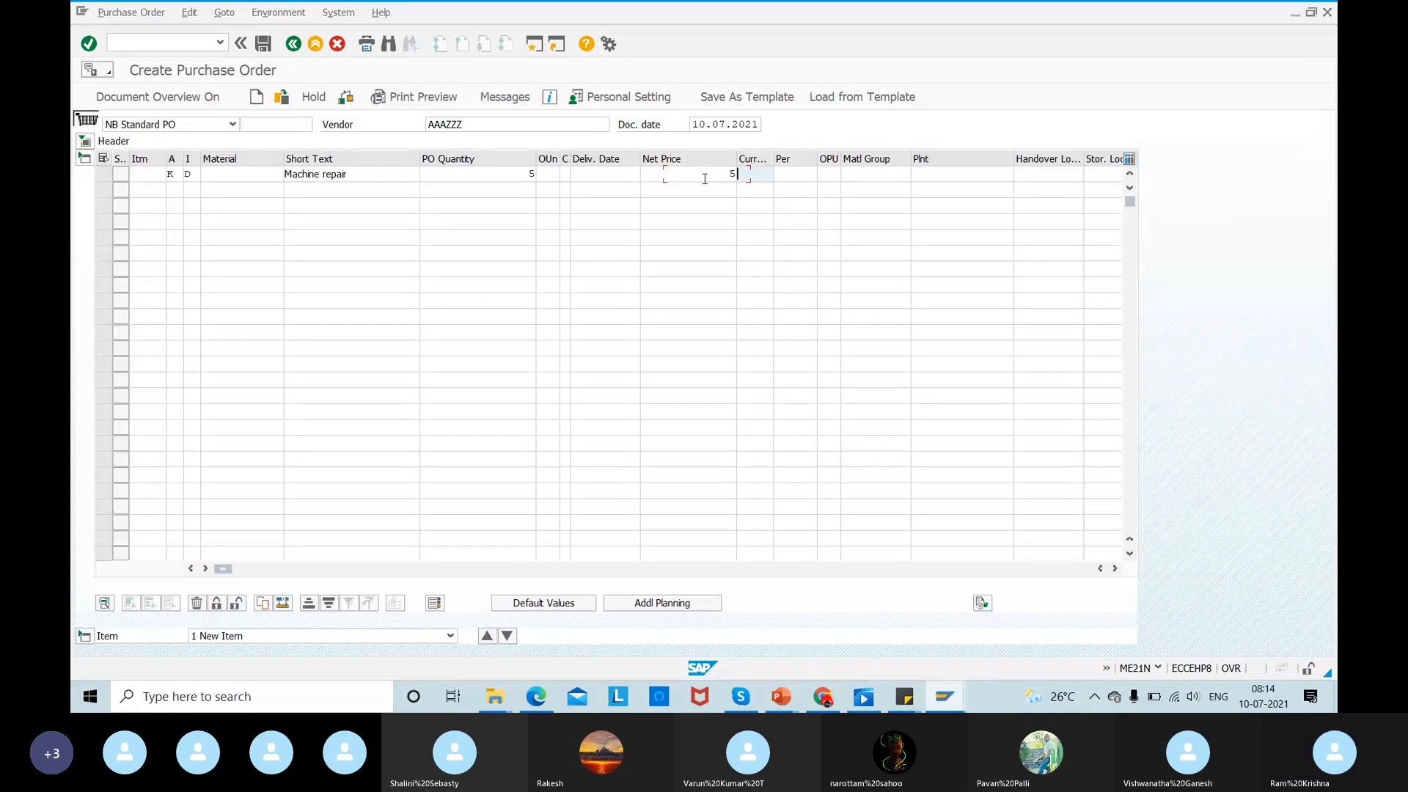
type("USD")
key("Tab")
type("1")
key("Tab")
key("Tab")
key("Tab")
type("1000")
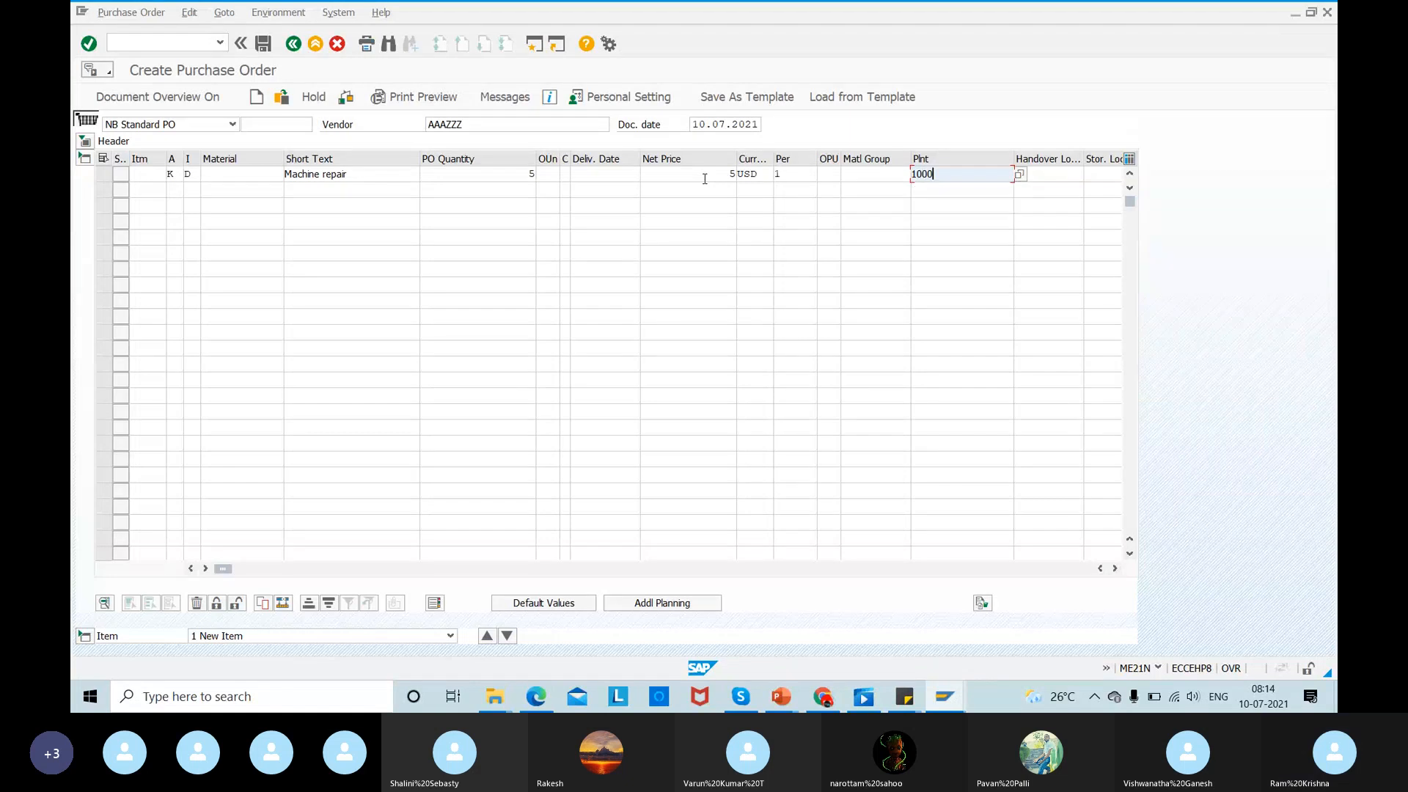
key("Return")
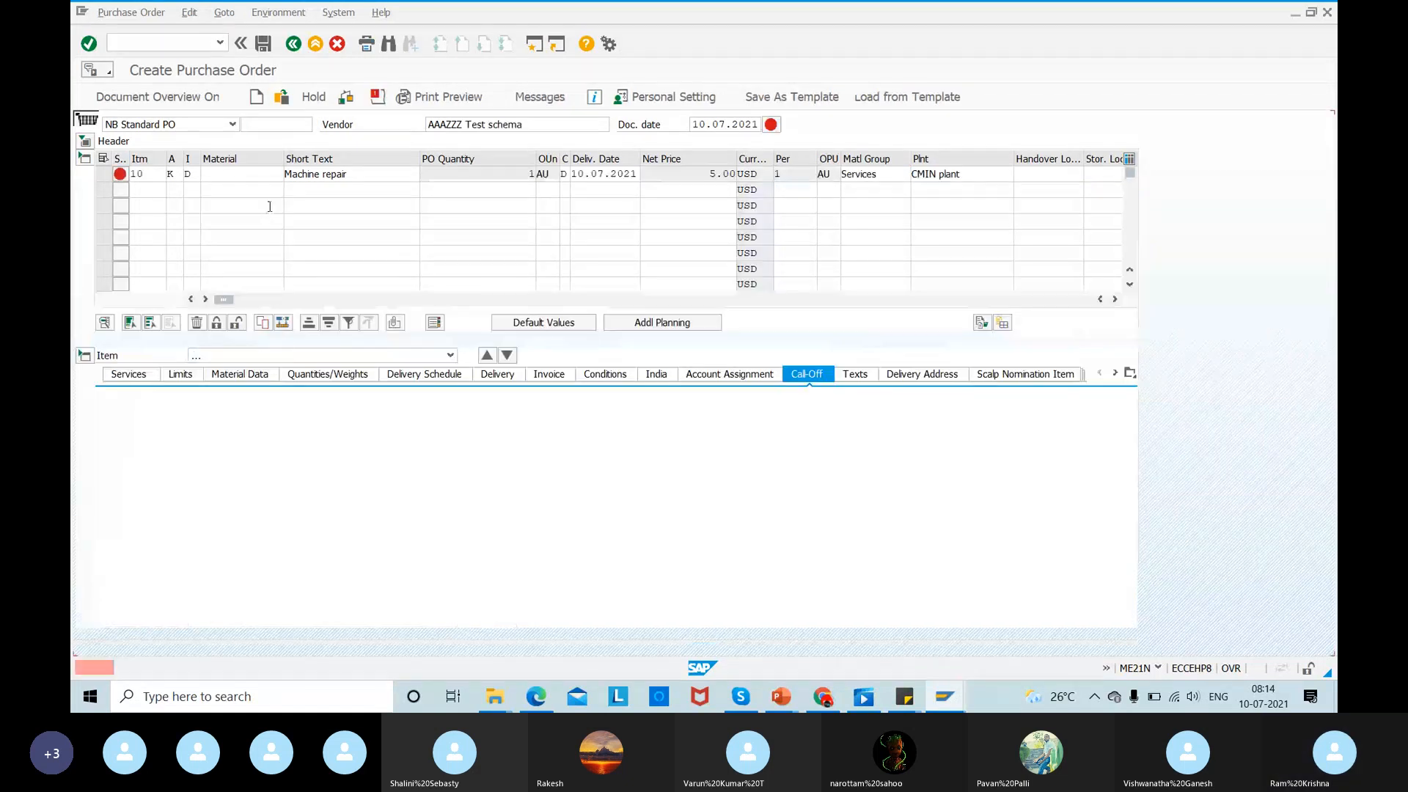
- Set the purchasing organization to 1000 and the purchasing group to 100 in the header's organizational data, and confirm
left_click(214, 174)
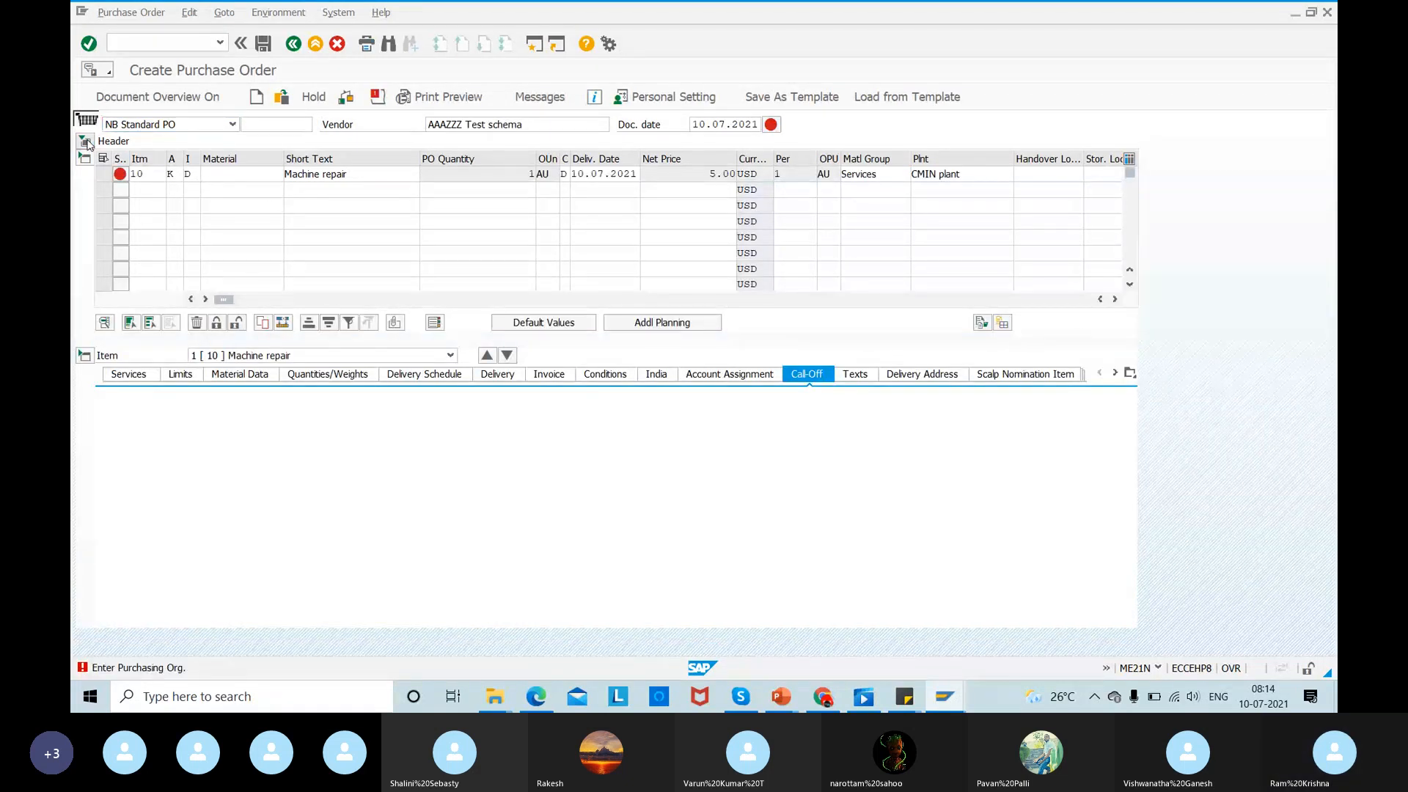
key("Return")
type("1")
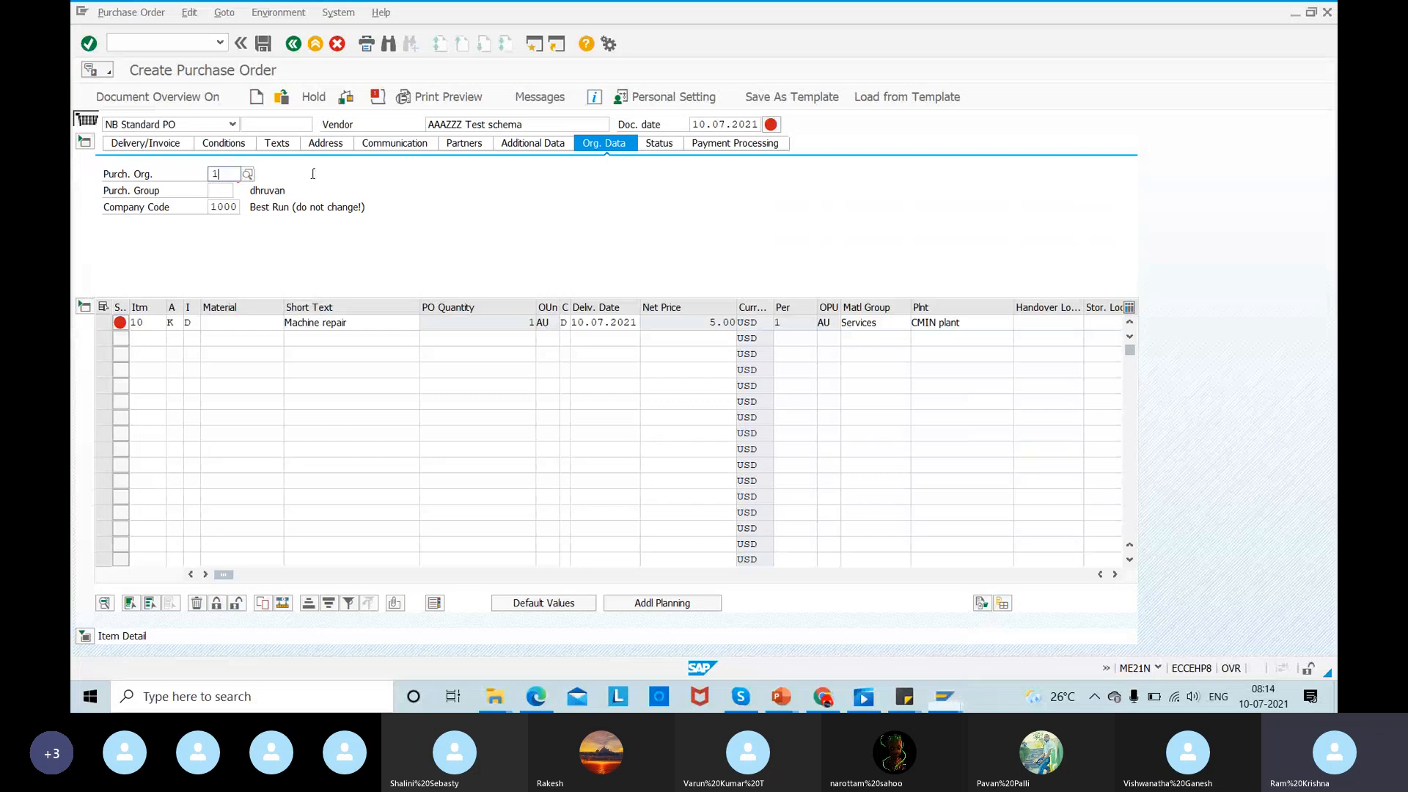
type("000")
key("Tab")
type("100")
key("Return")
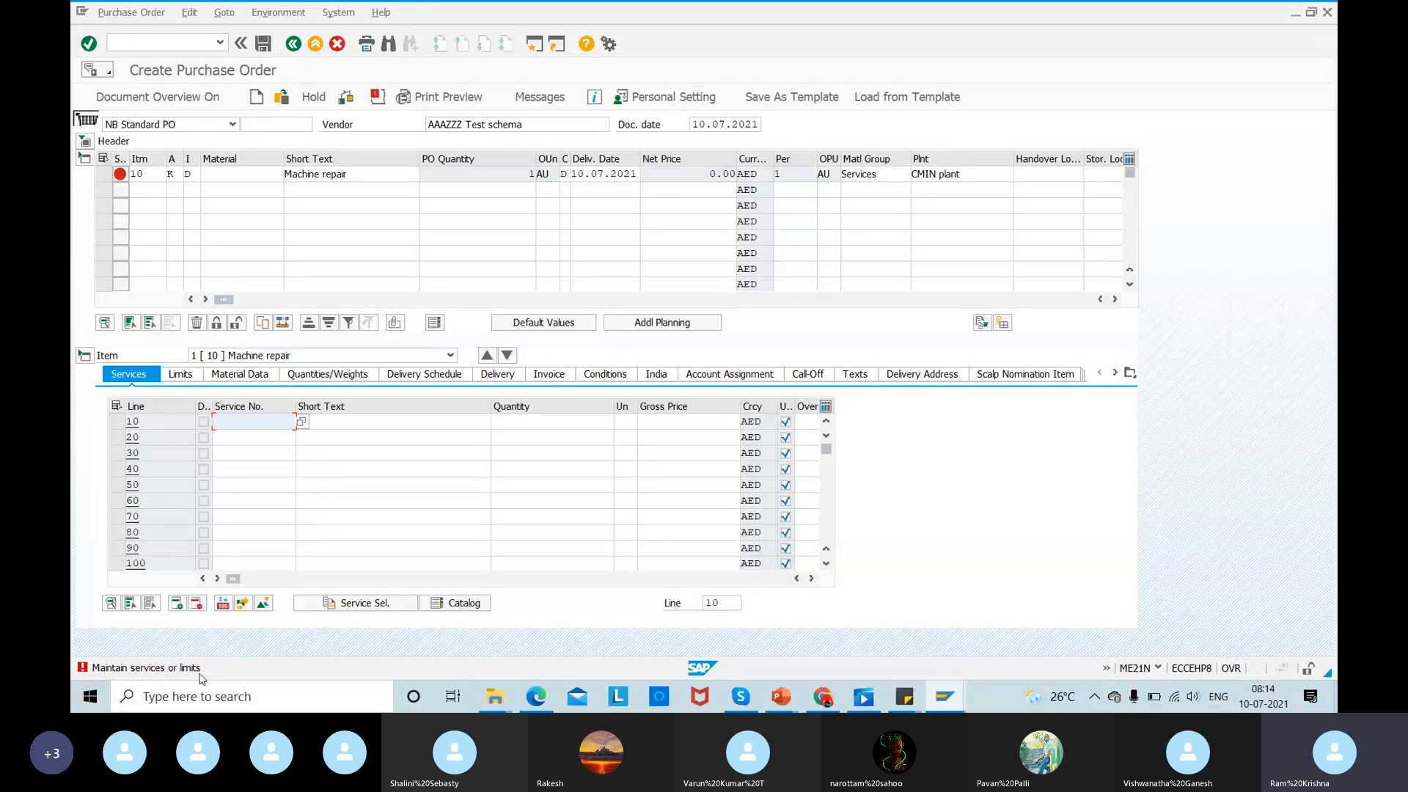
- Copy the item's short text "Machine repair" into the short text of service line 10
left_click(350, 421)
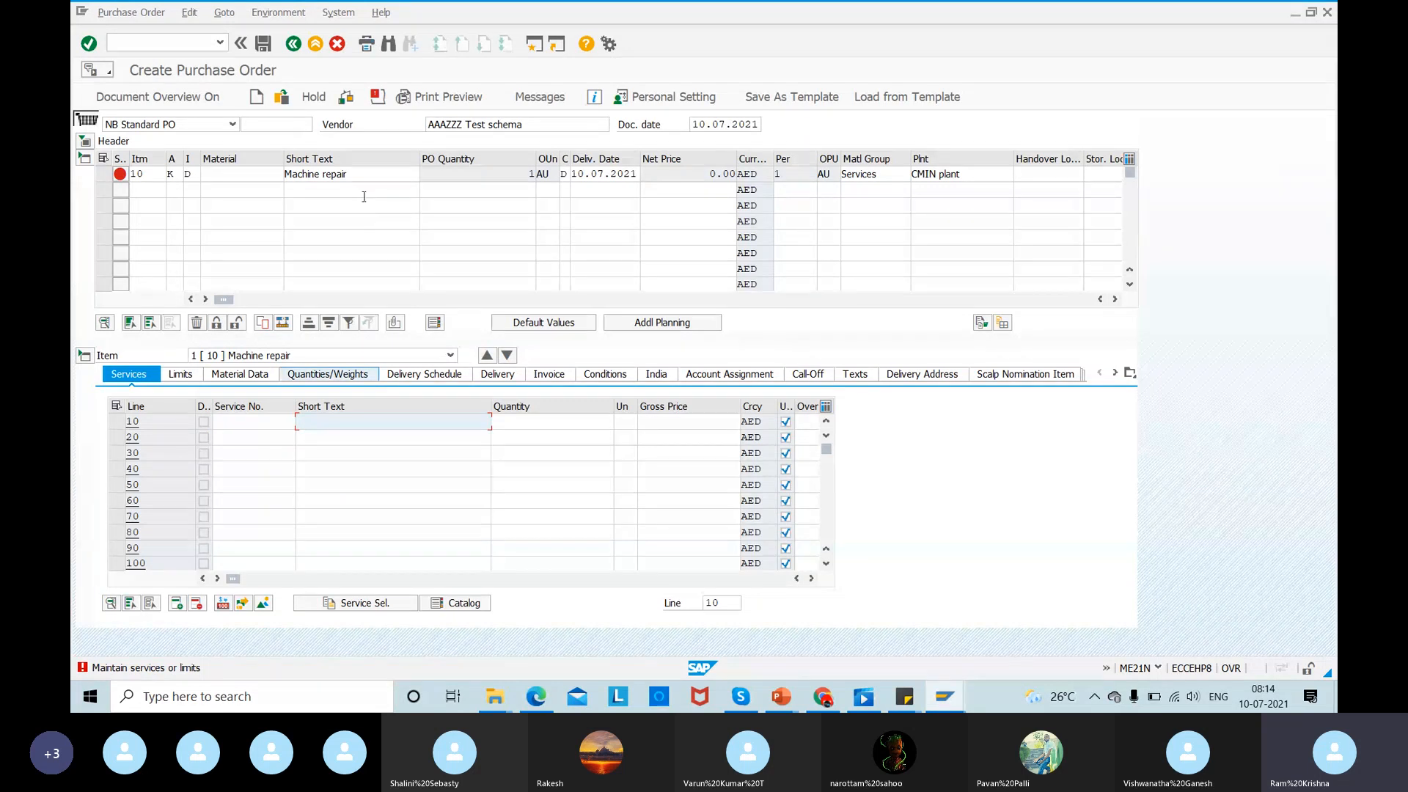
left_click_drag(359, 174, 146, 159)
key("ctrl+c")
left_click(322, 421)
key("ctrl+v")
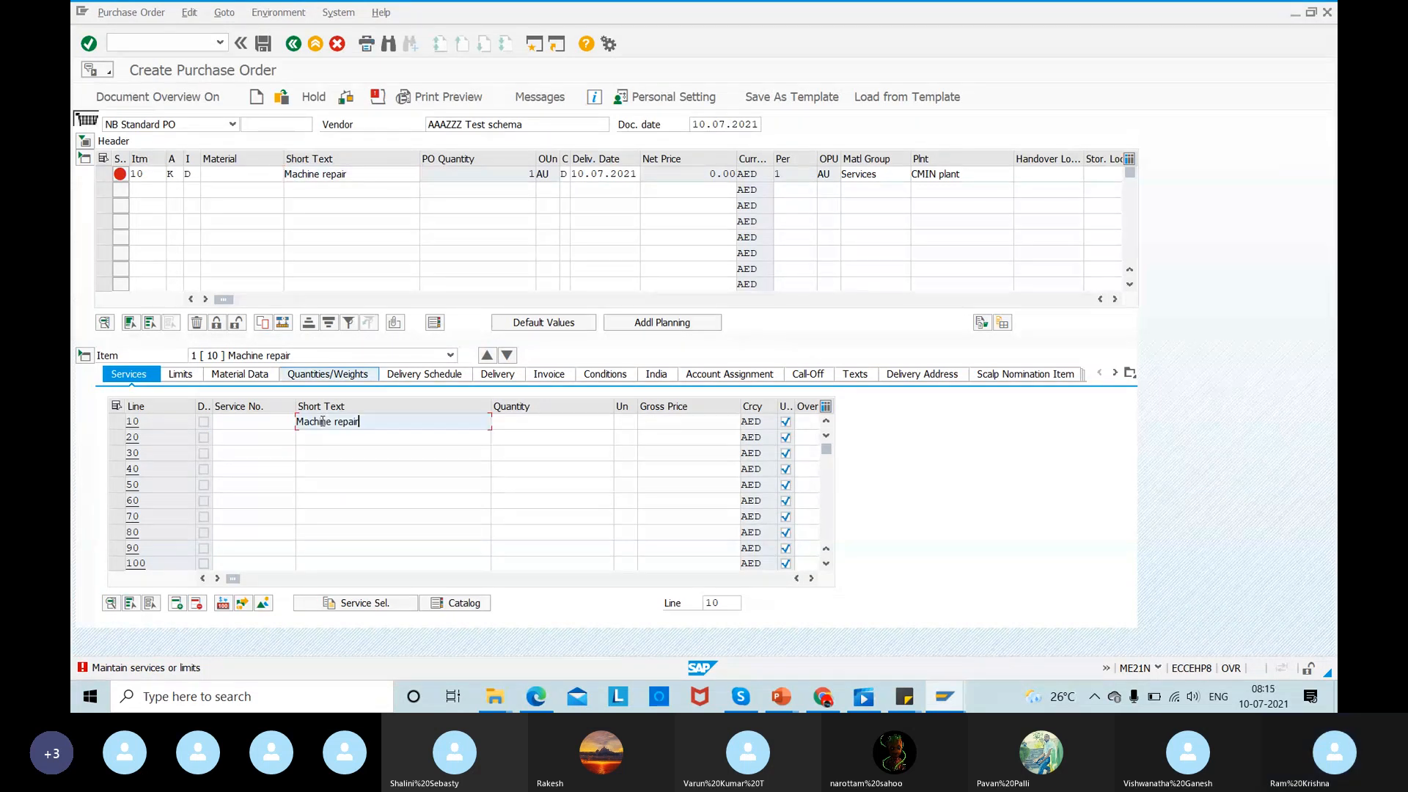
- Set service line 10 to quantity 5, unit EA and gross price 2, and confirm to open its account assignment
left_click(539, 423)
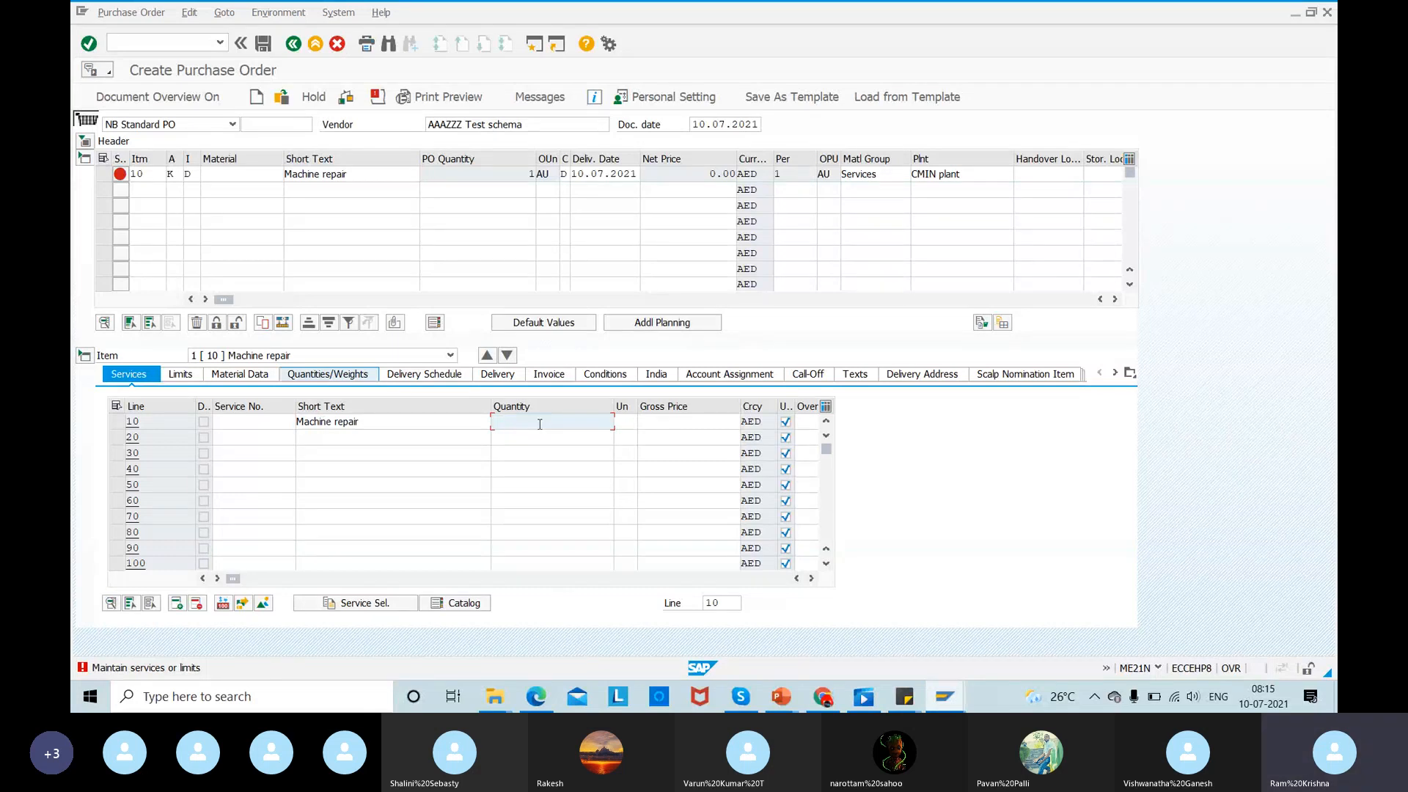
type("5")
key("Tab")
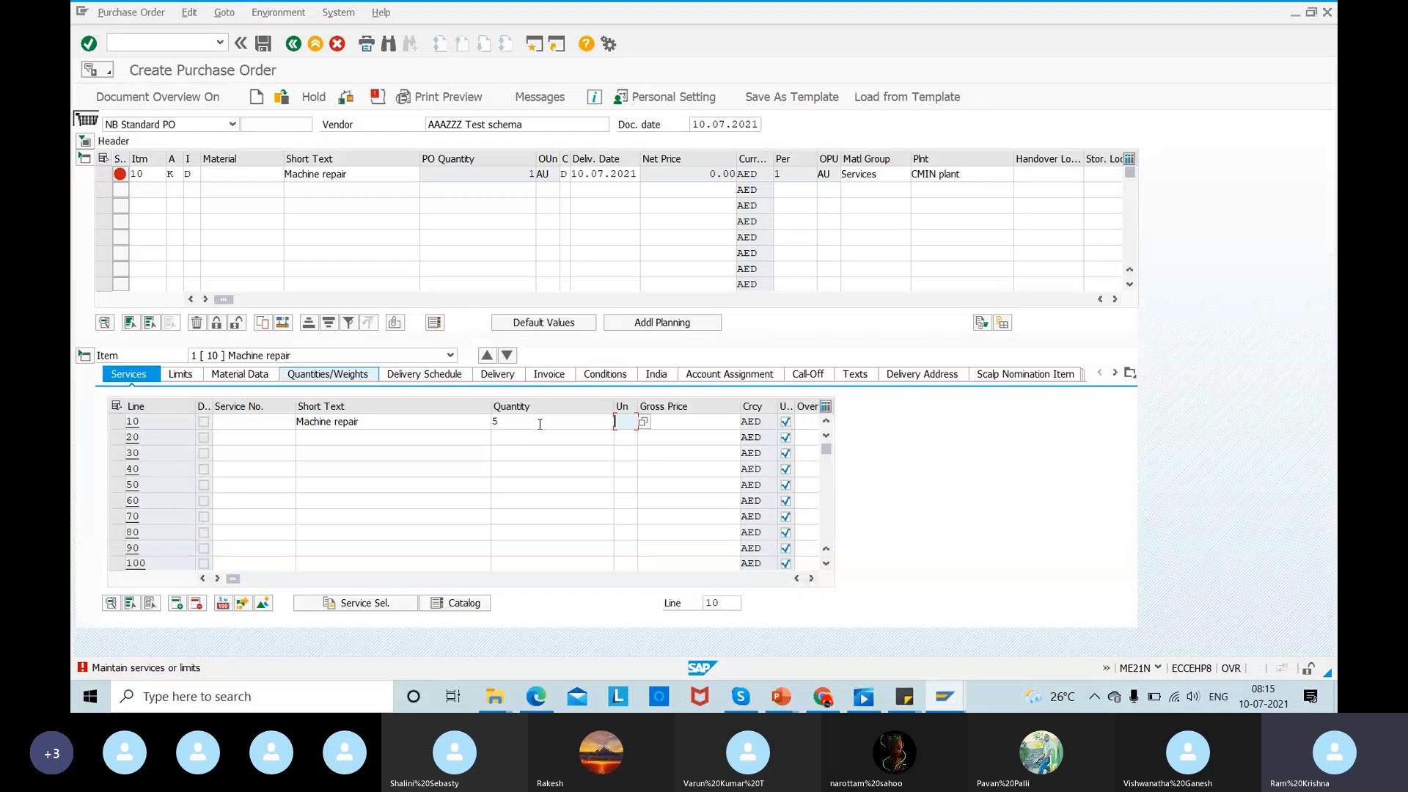
type("EA")
key("Tab")
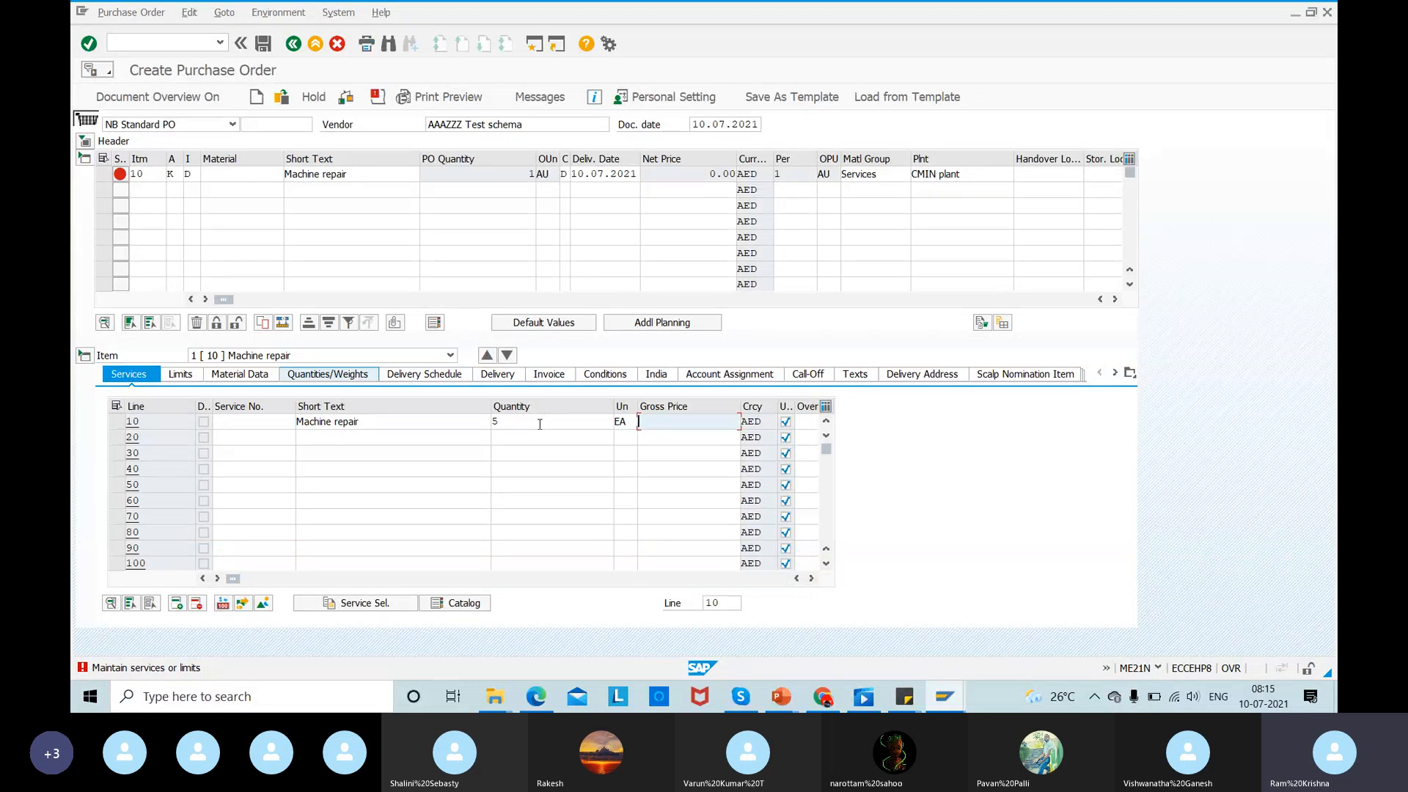
type("2")
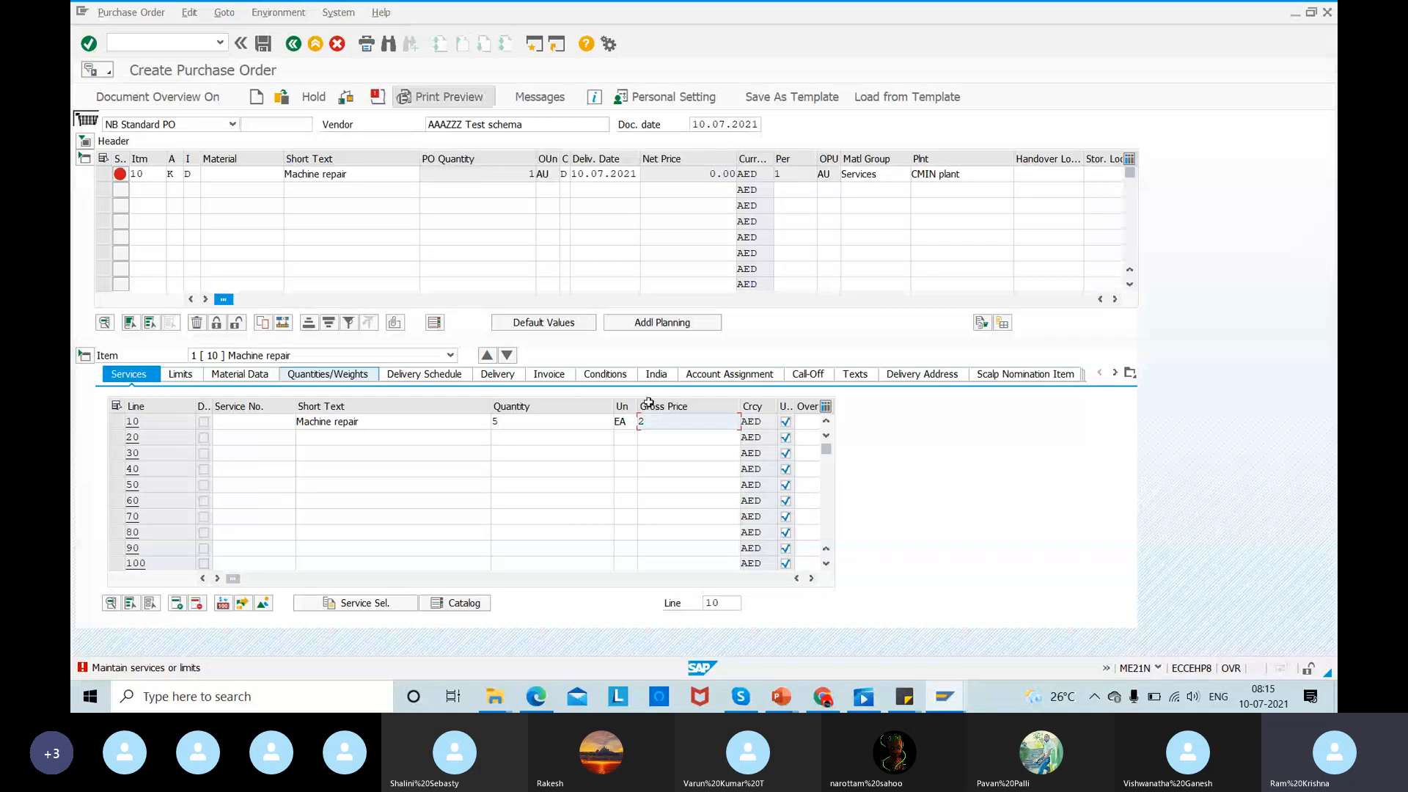
key("Return")
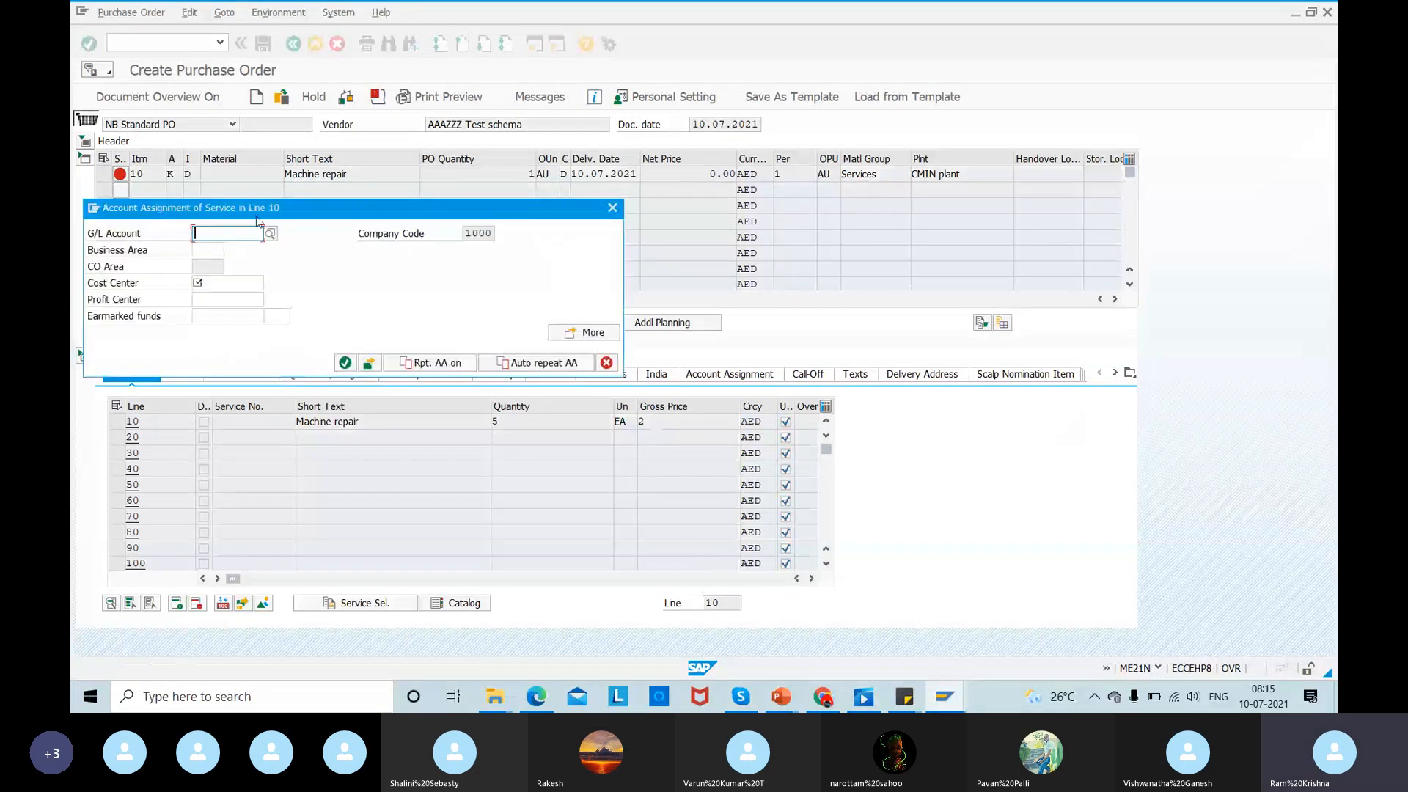
- Assign service line 10 to cost center 3200 and G/L account 400000, and confirm the account assignment
left_click_drag(257, 215, 559, 276)
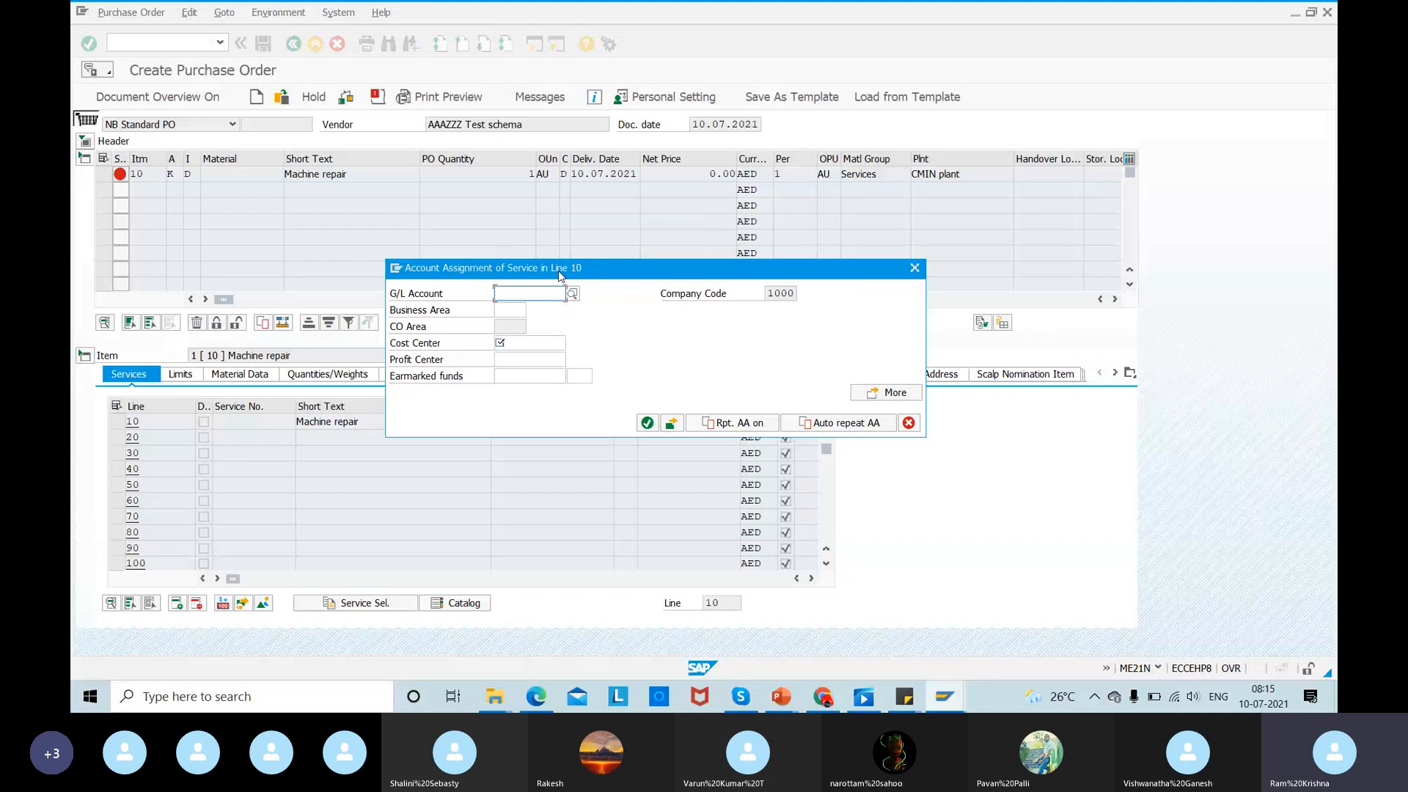
left_click(531, 344)
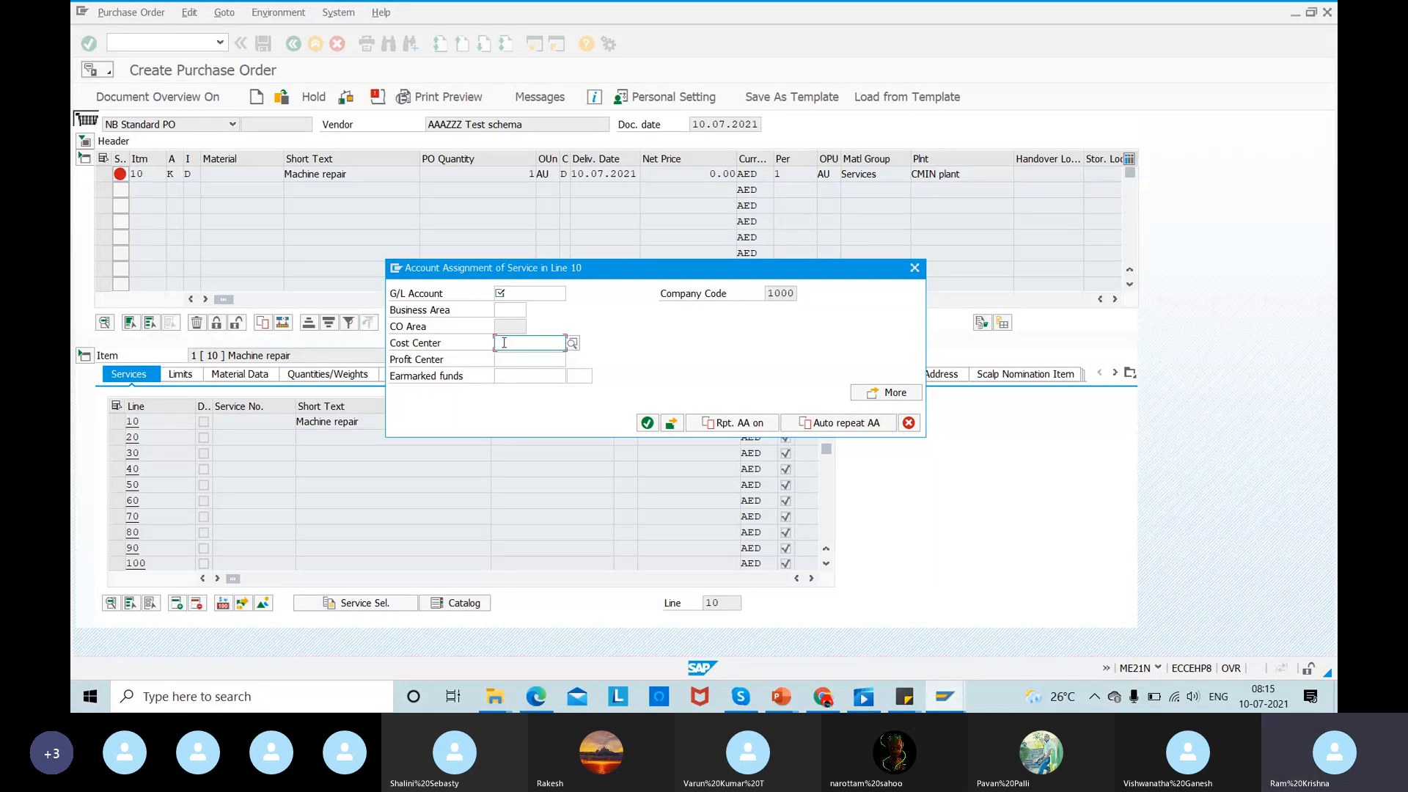
type("3200")
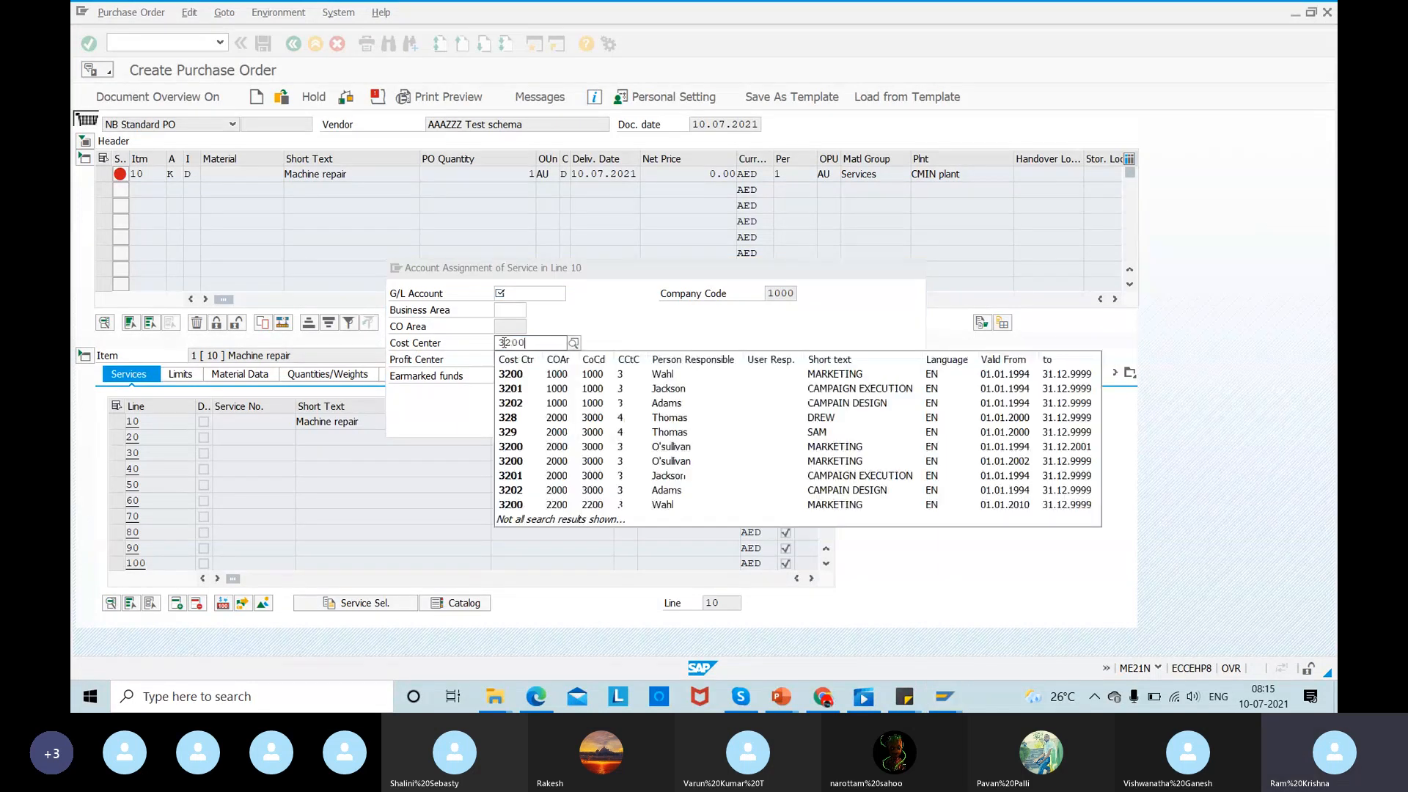
left_click(518, 374)
left_click(519, 292)
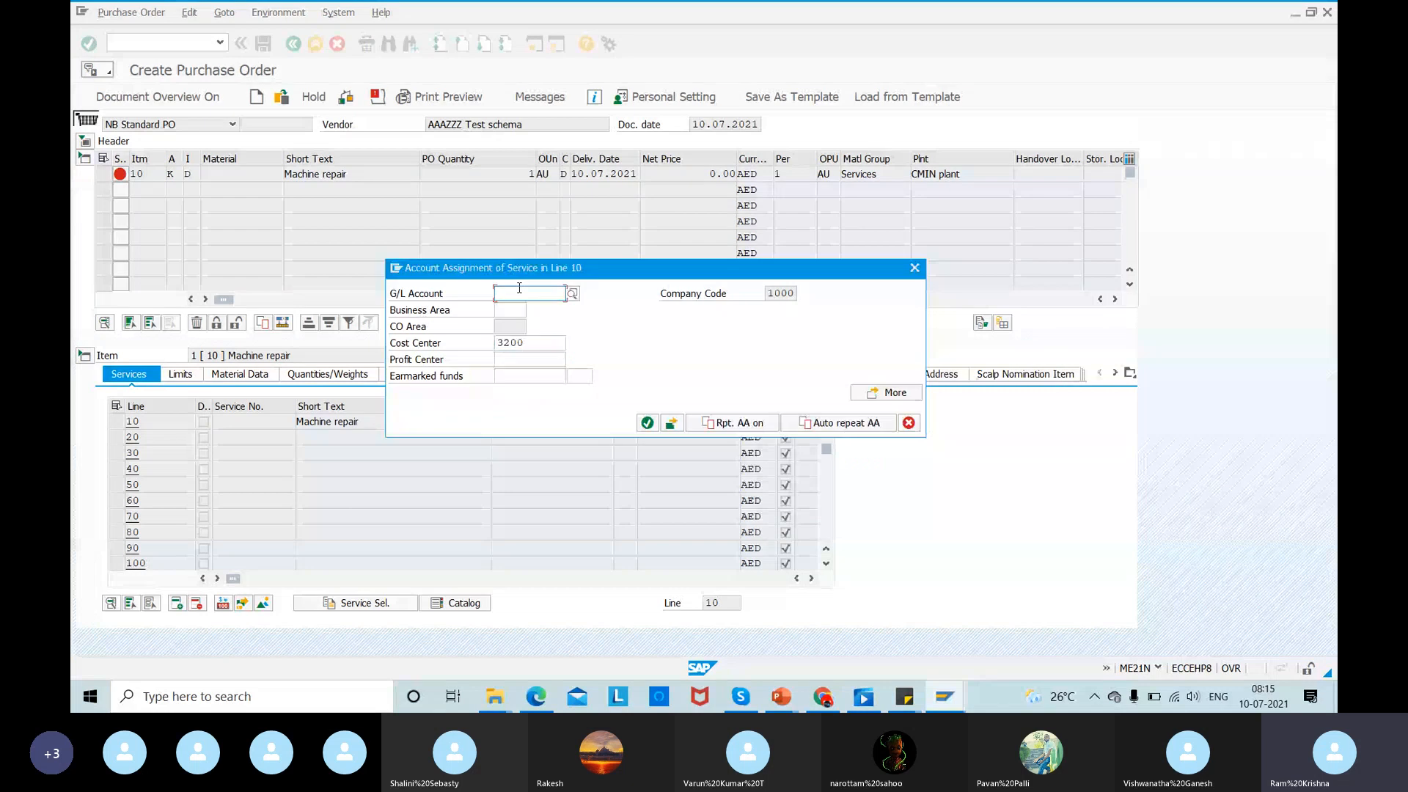
type("400000")
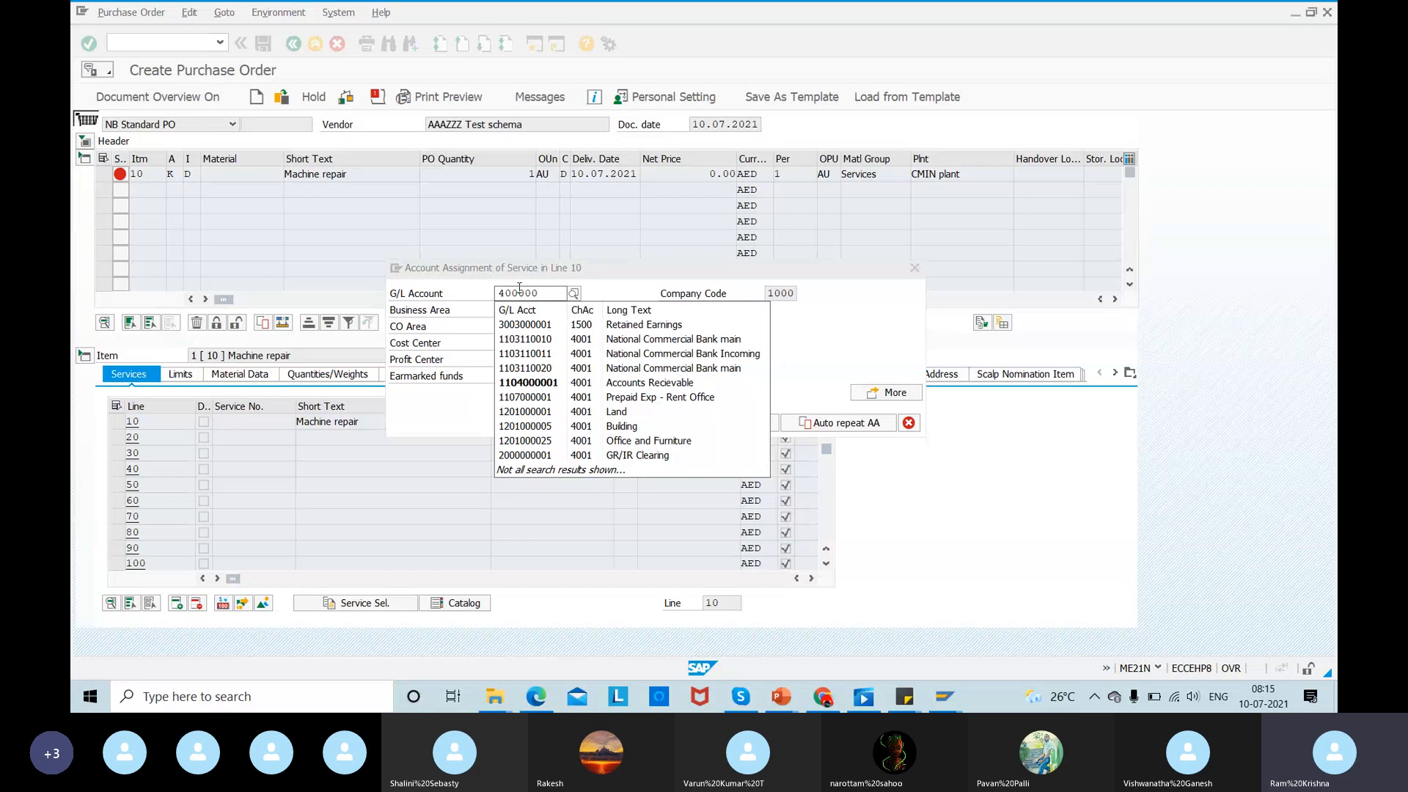
key("BackSpace")
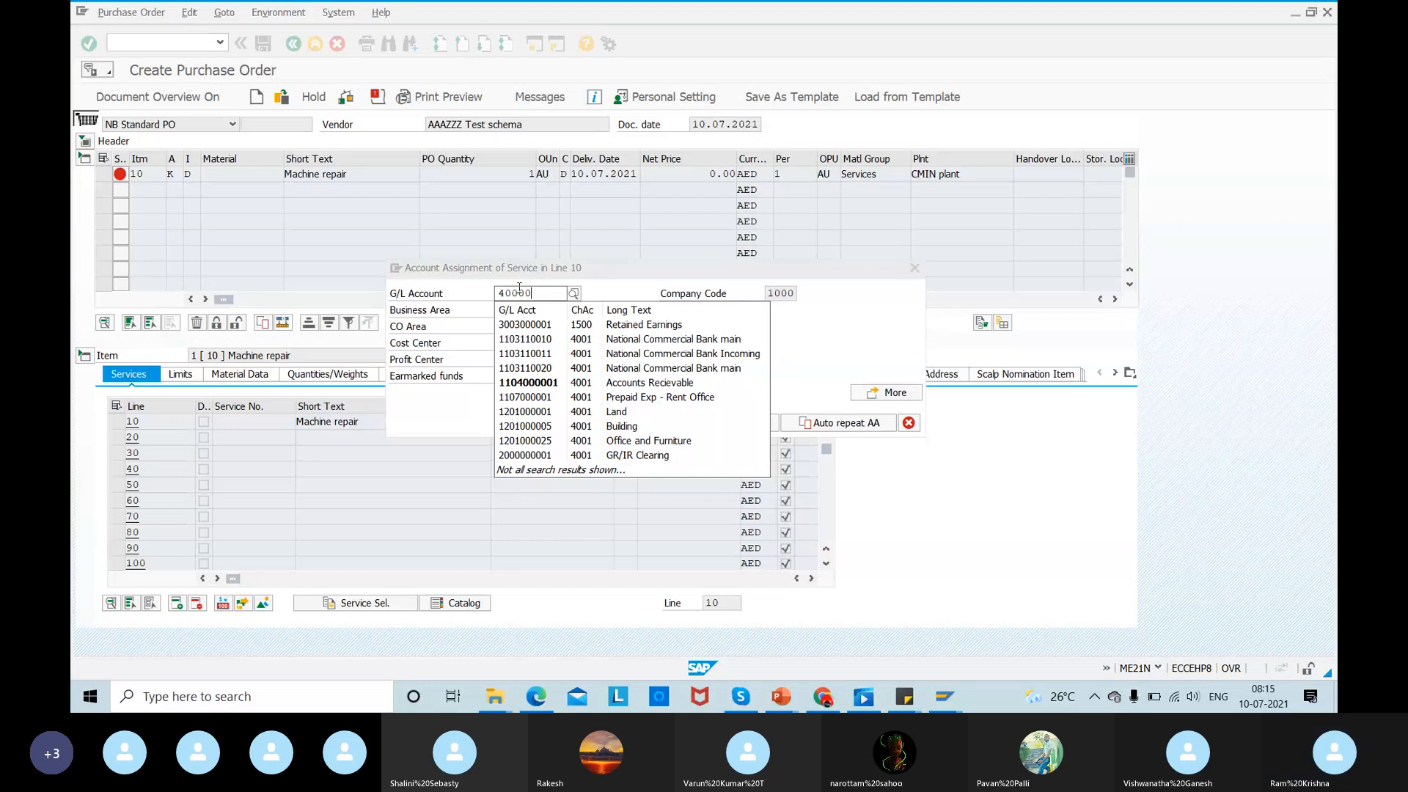
type("0")
key("Return")
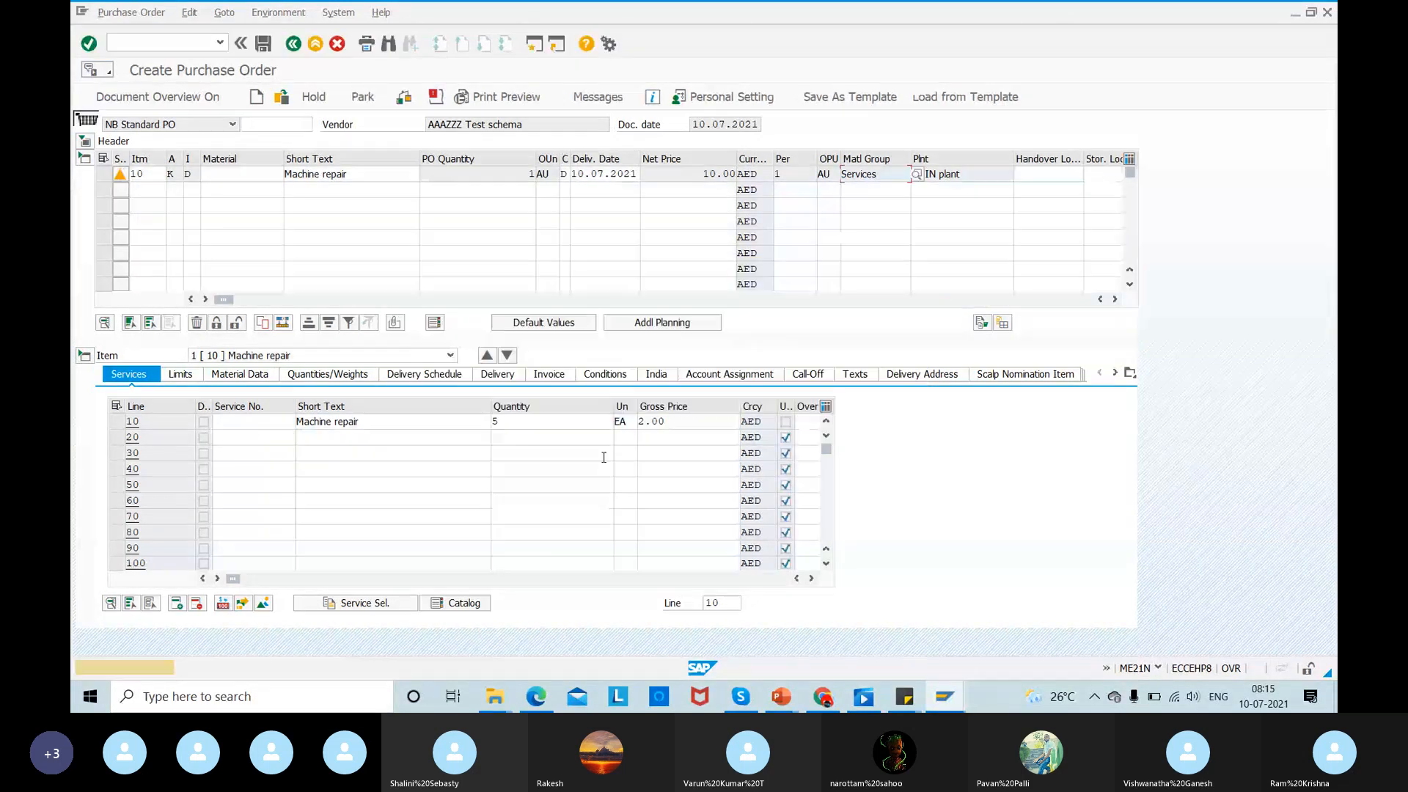
key("Return")
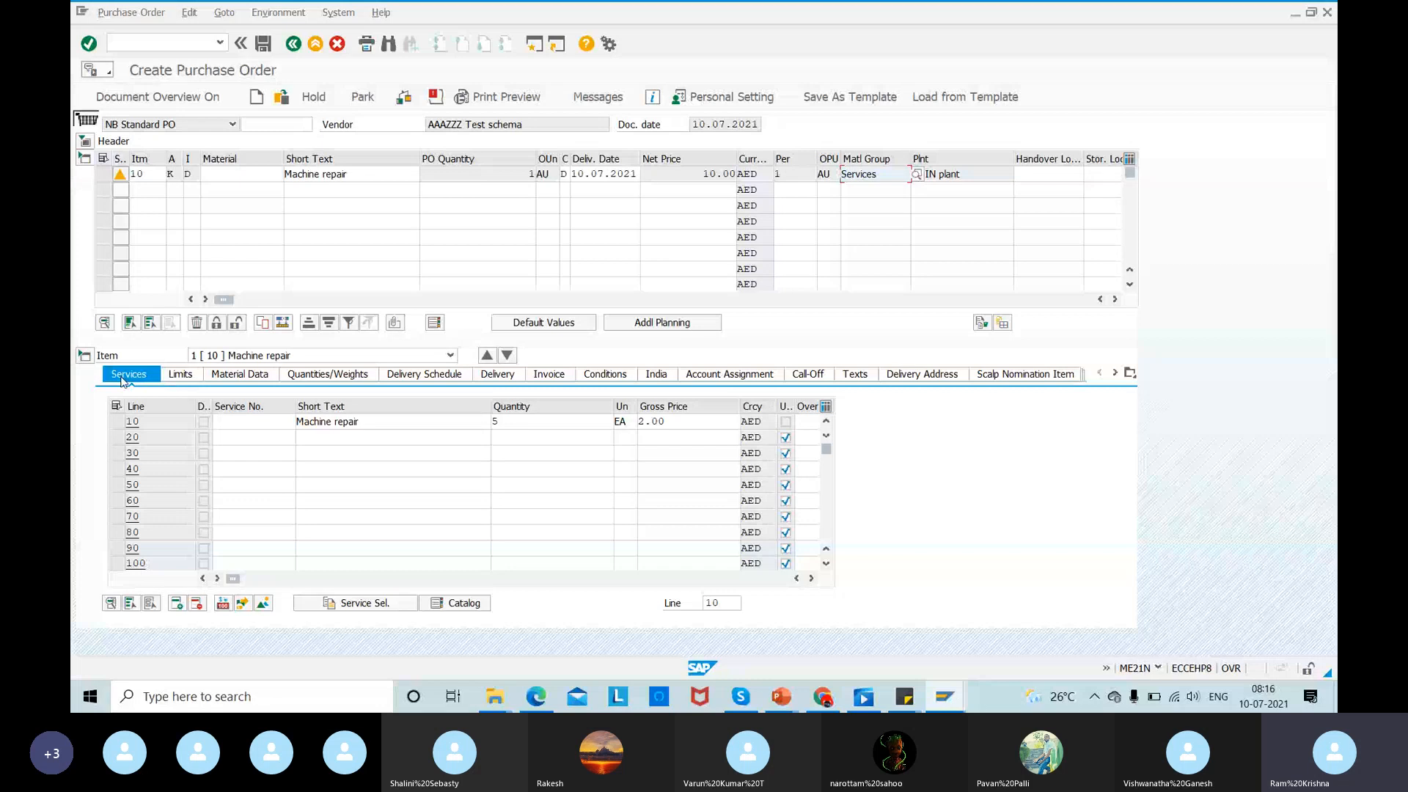
- Save the purchase order despite the system messages, and open the saved order to check its item category
left_click(324, 436)
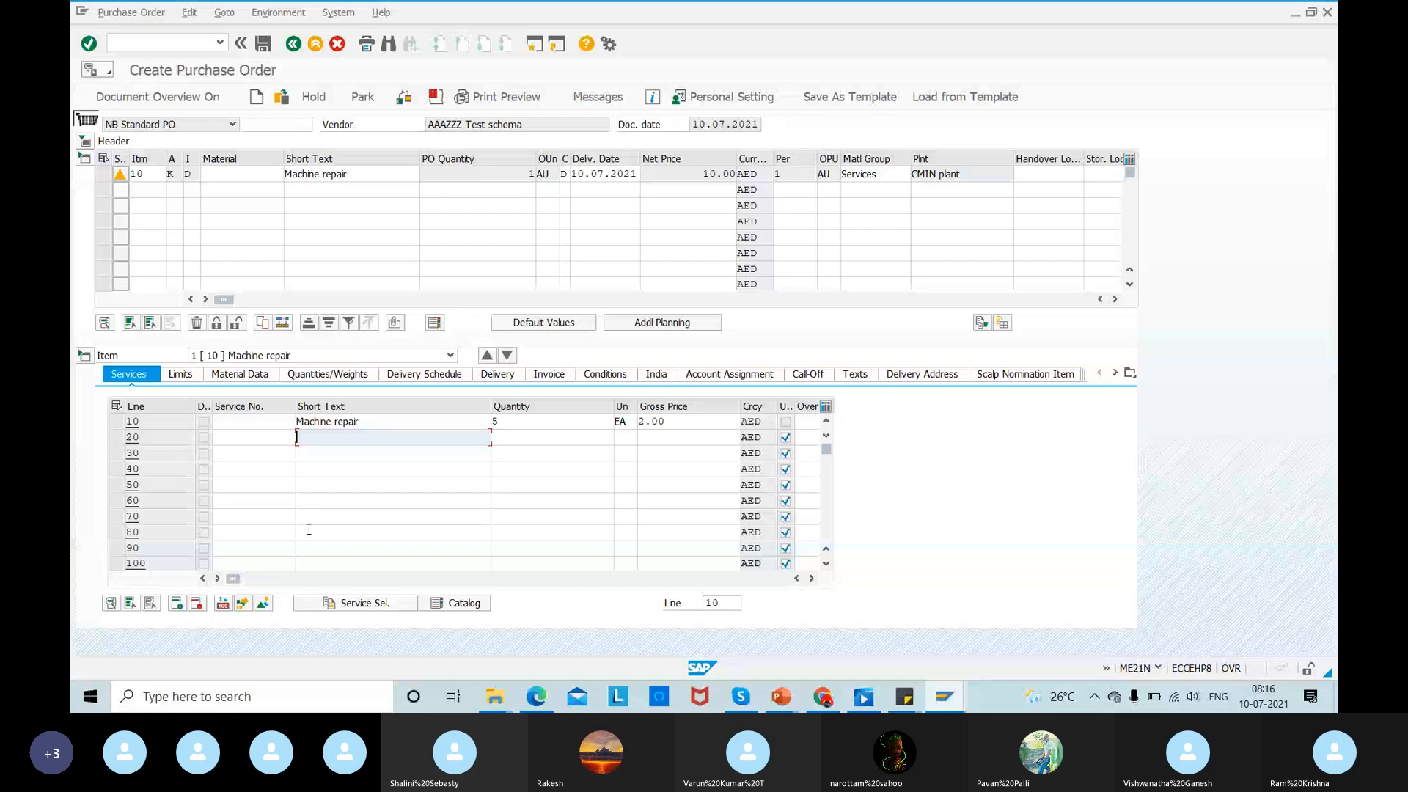
left_click(263, 45)
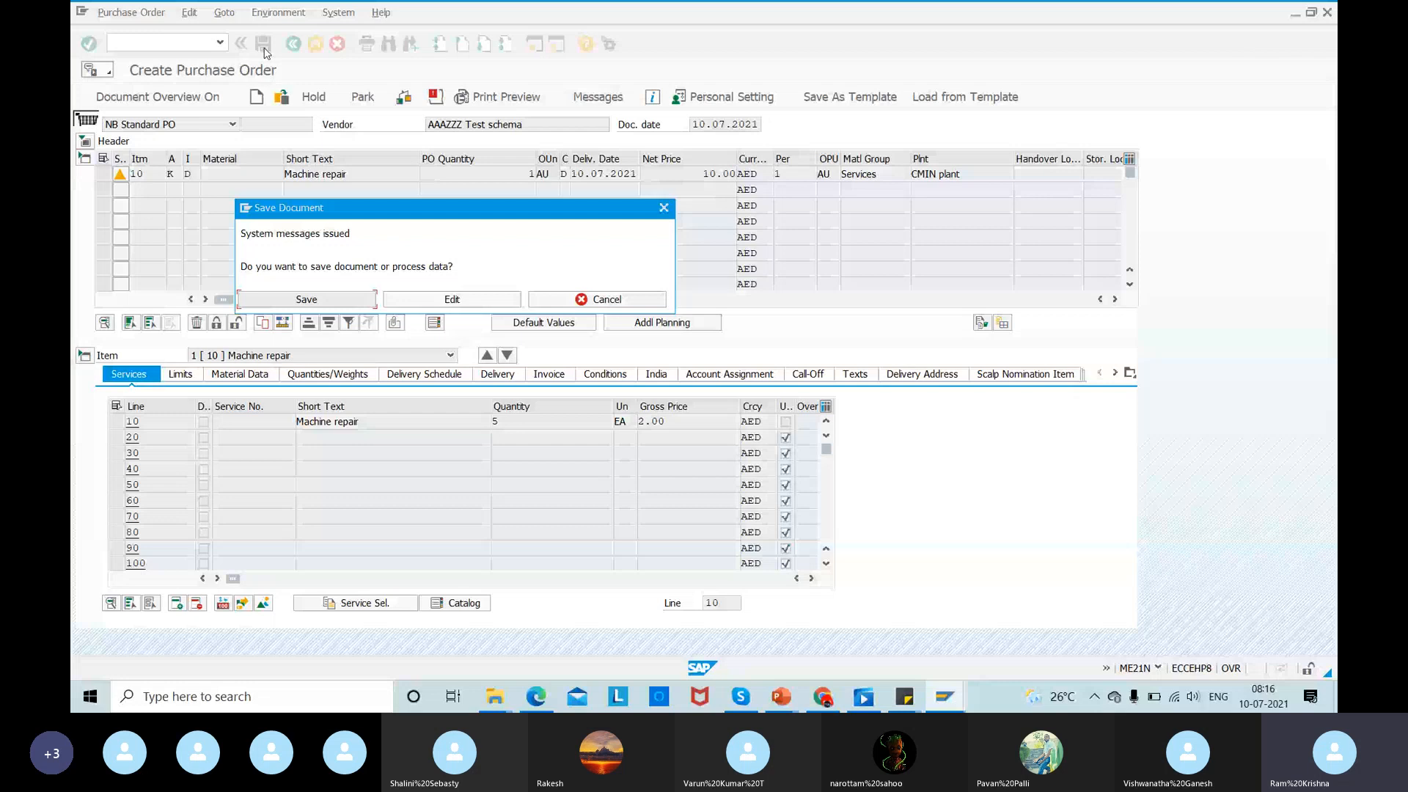
left_click(282, 300)
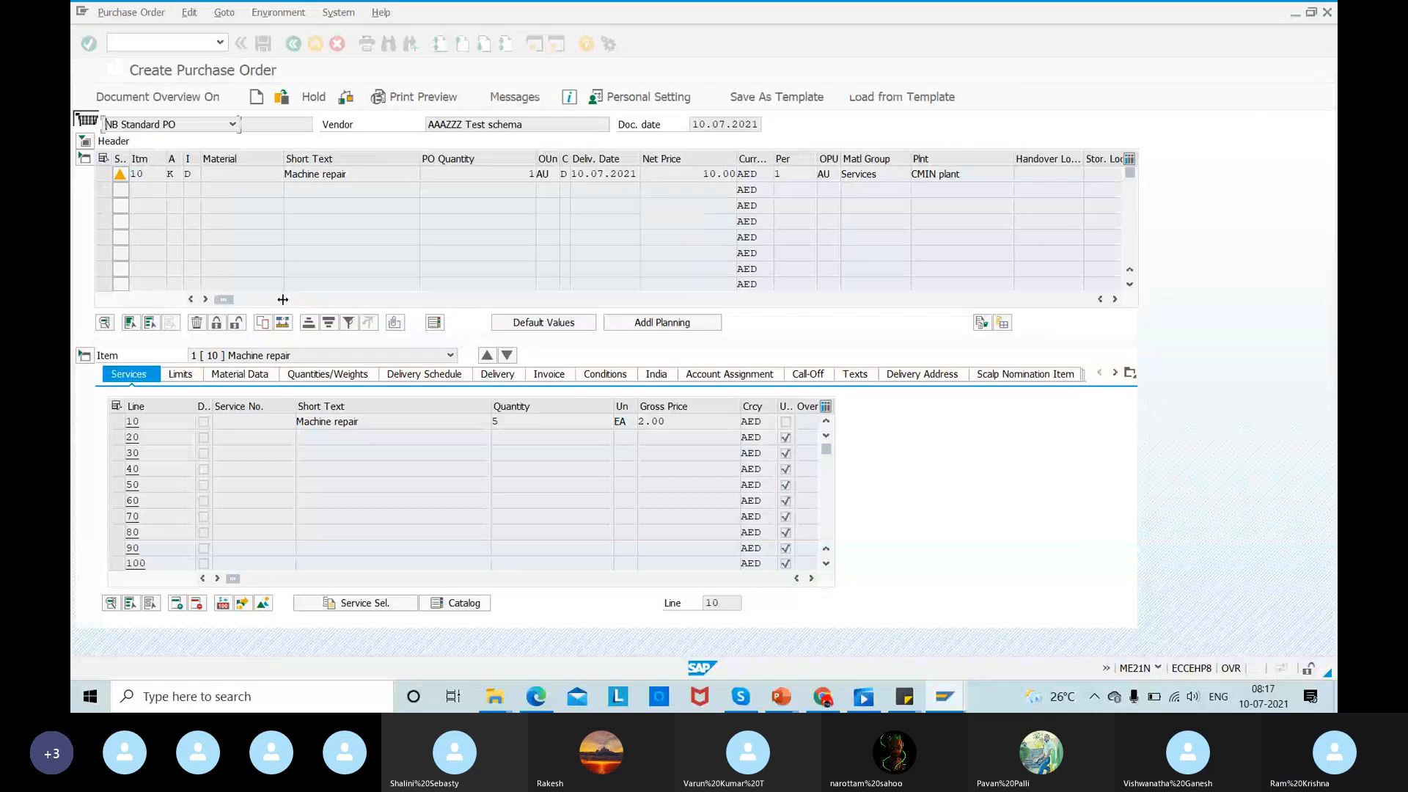
left_click(282, 98)
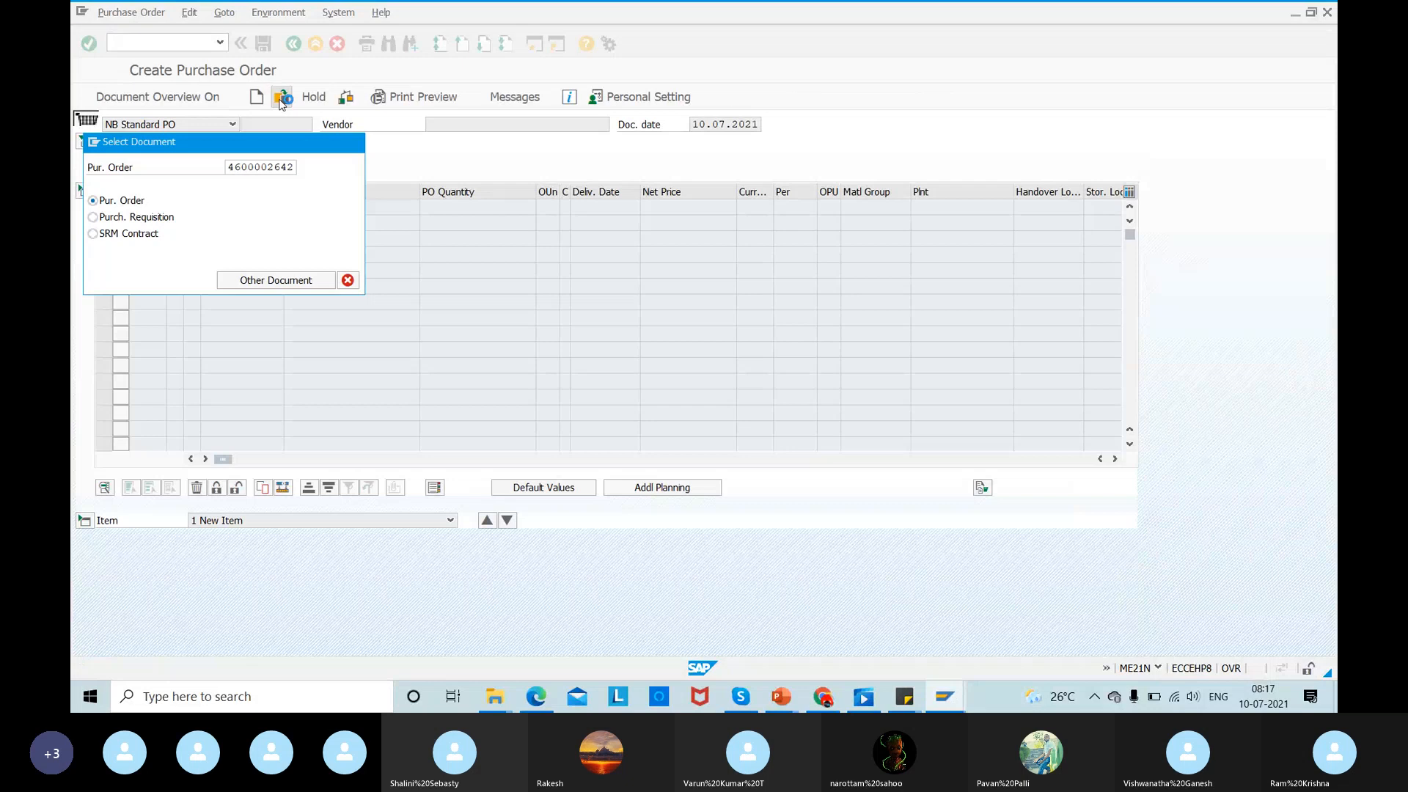
key("Return")
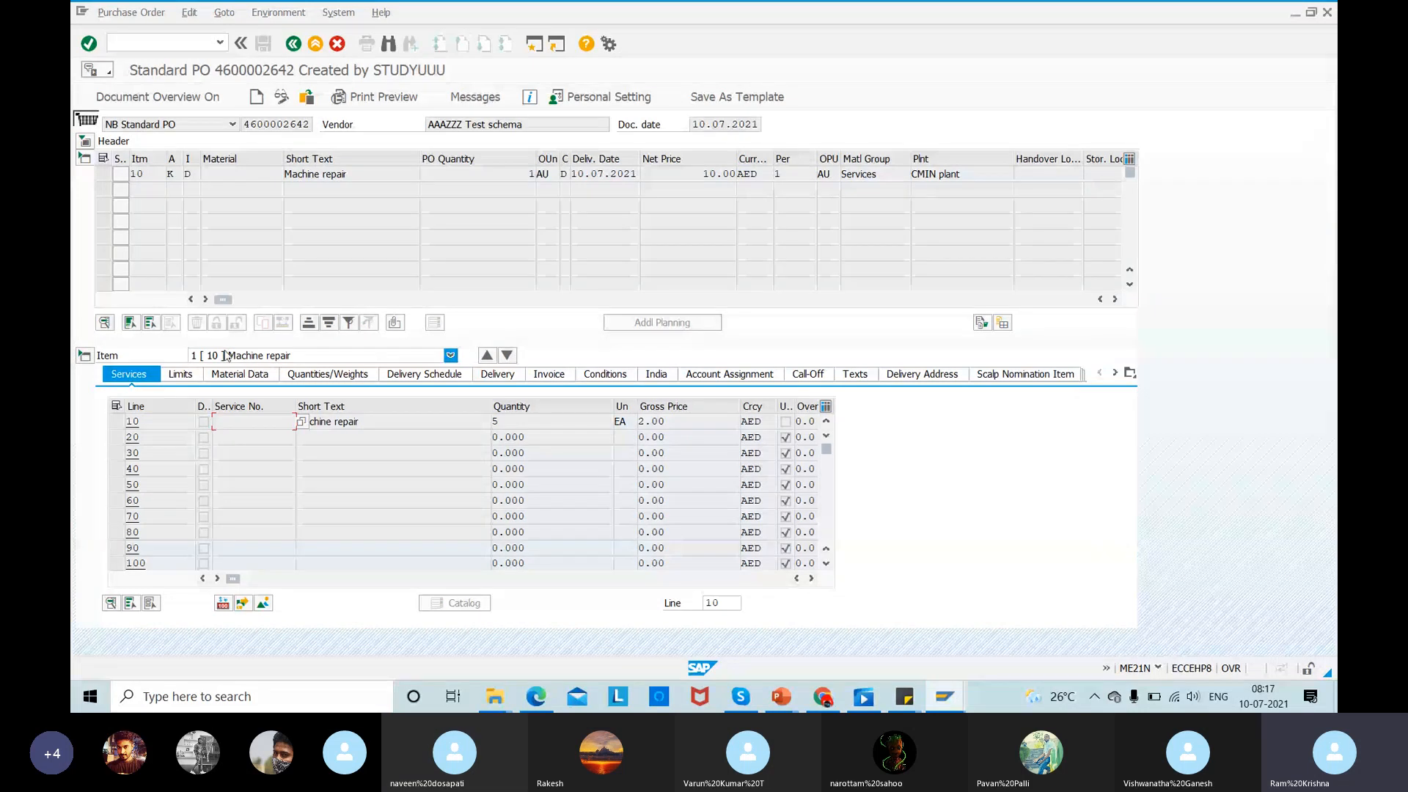
left_click(188, 174)
- Switch to PowerPoint and add the line "Service entry sheet—ML81N" below "D----Service" on slide 2
key("alt+Tab")
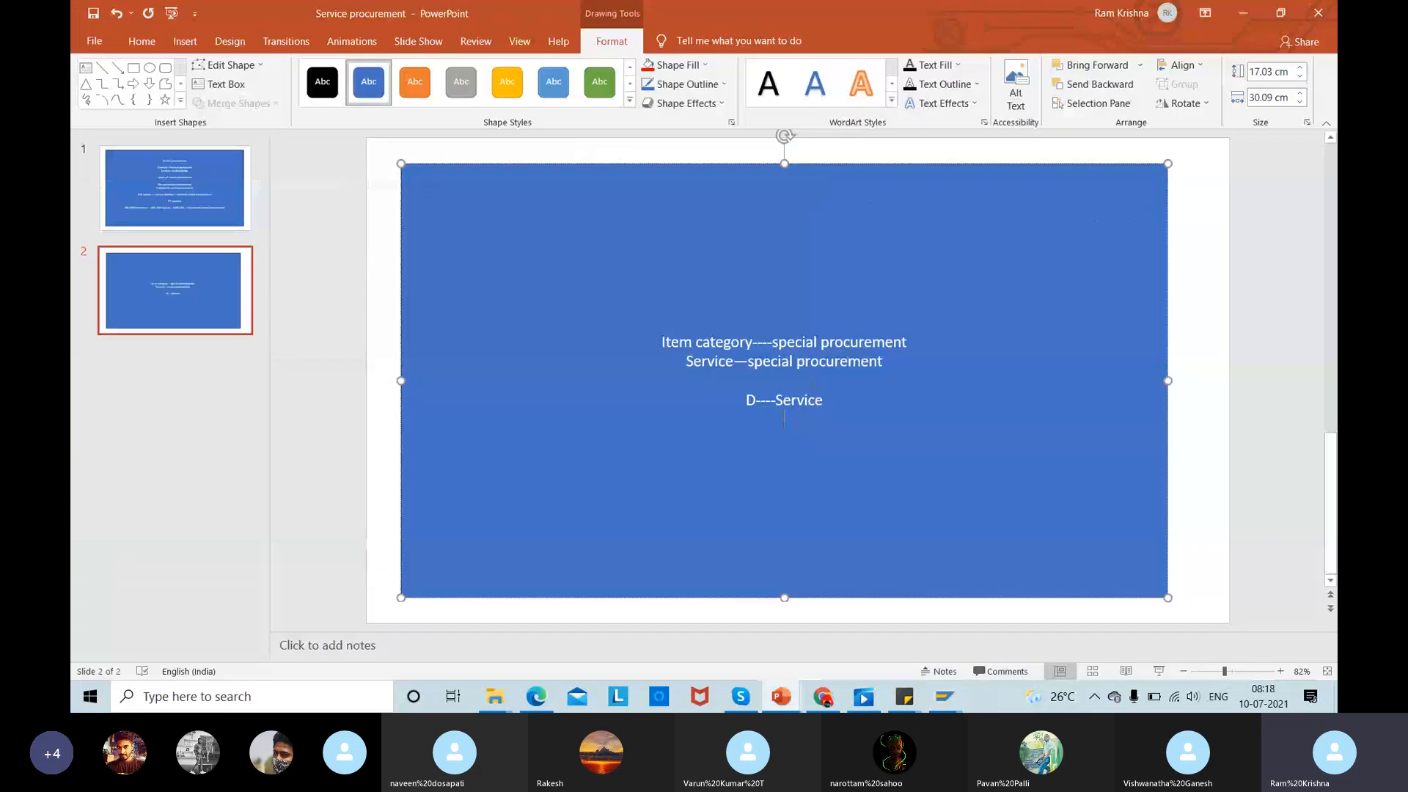
type("Service")
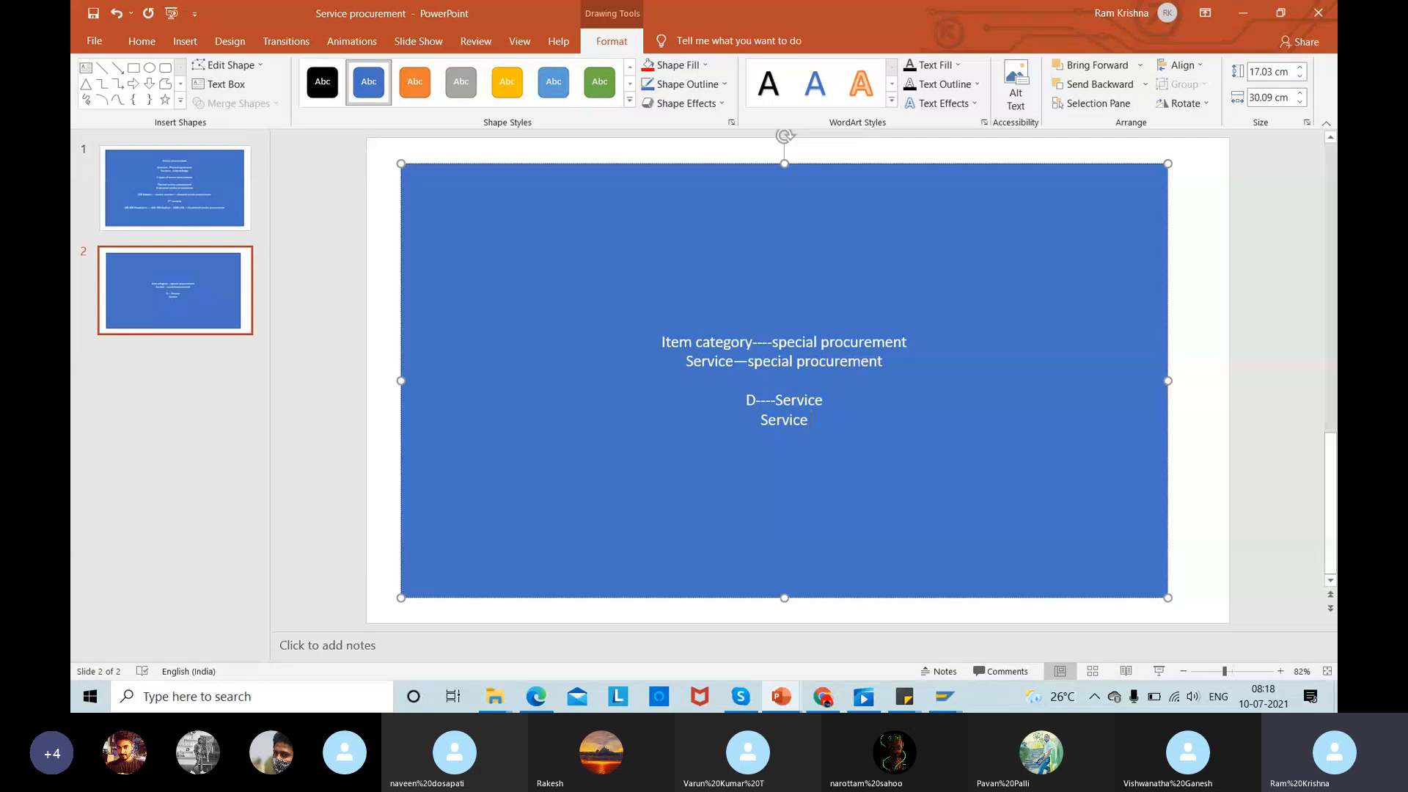
type(" entry sheet")
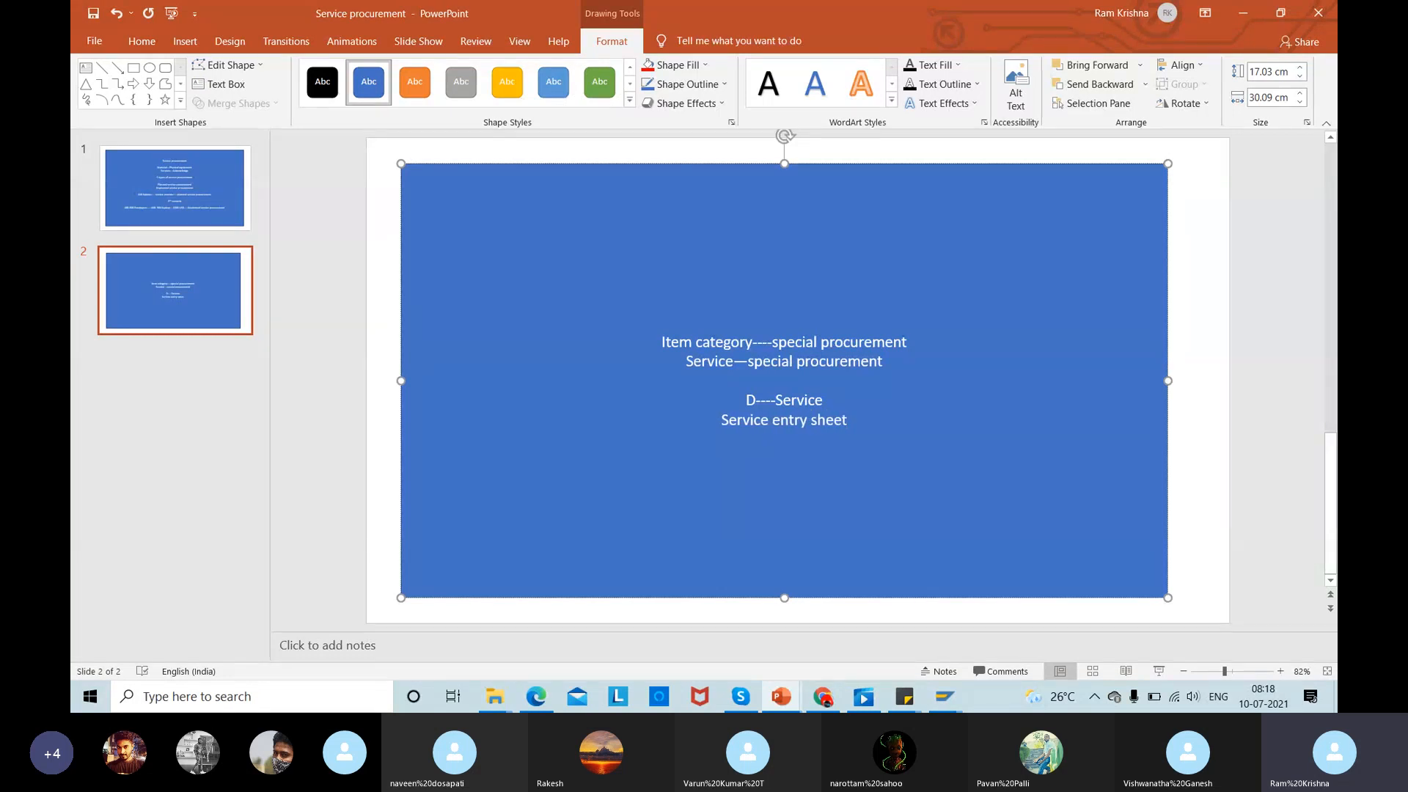
type("--ML")
type("81N")
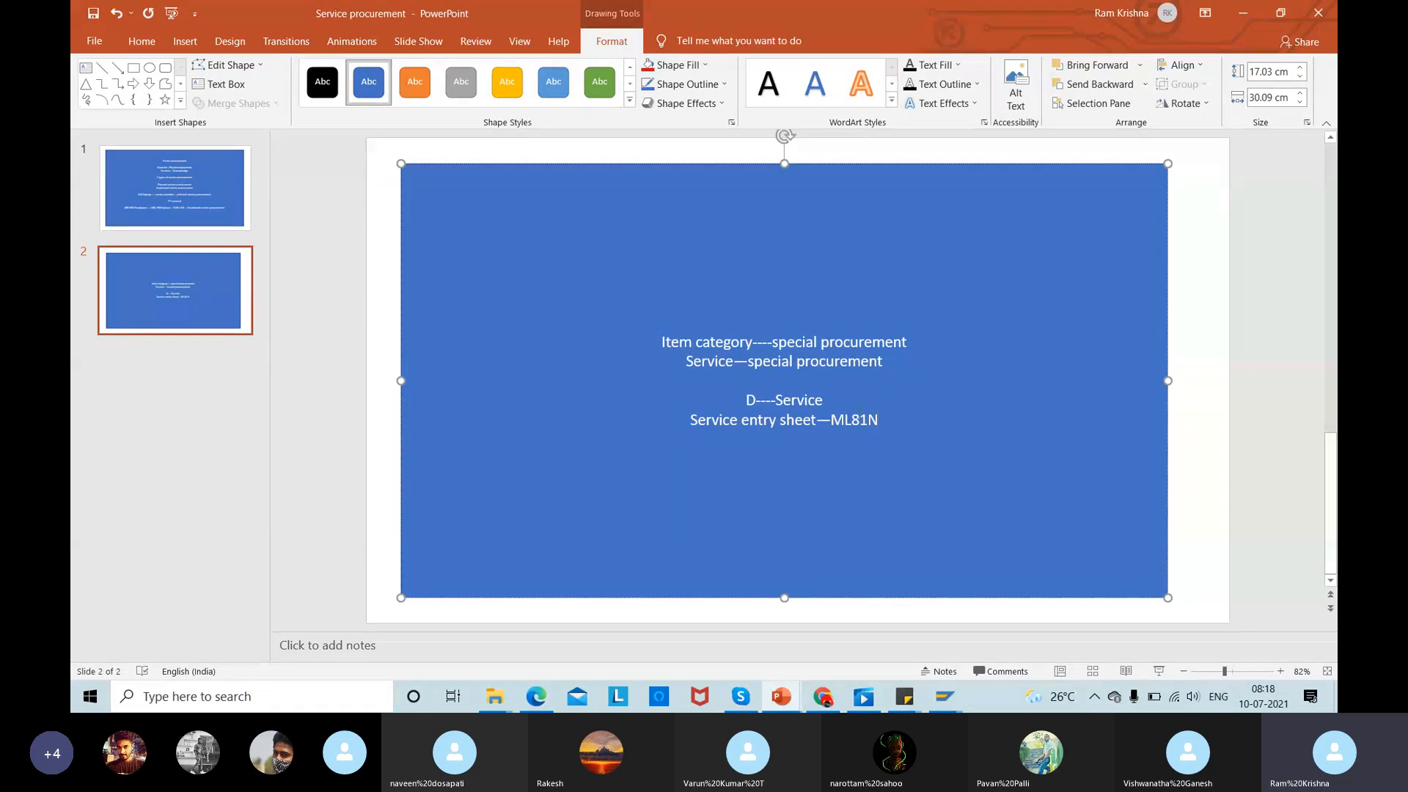
- Return to the SAP purchase order and start transaction ML81N in a new session
key("alt+Tab")
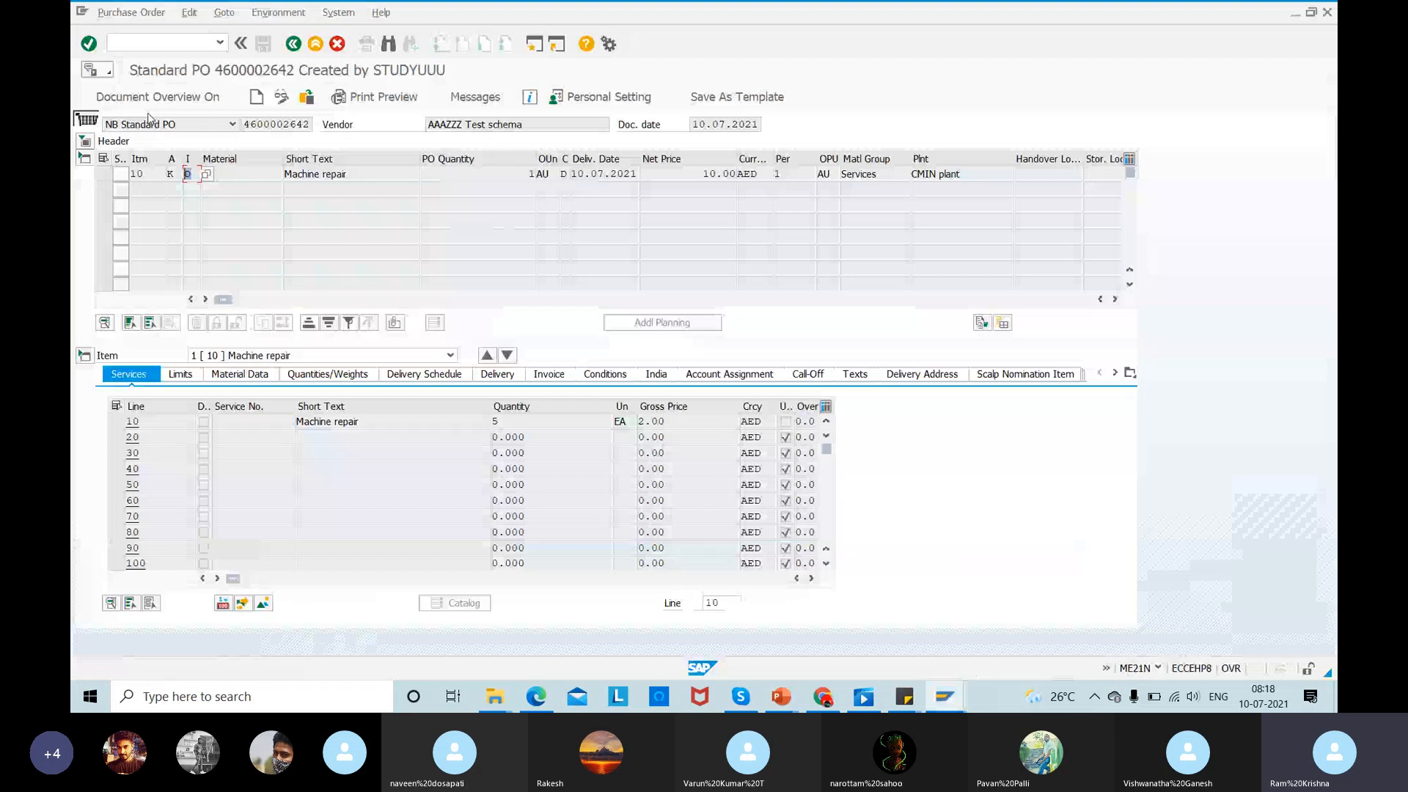
left_click(165, 43)
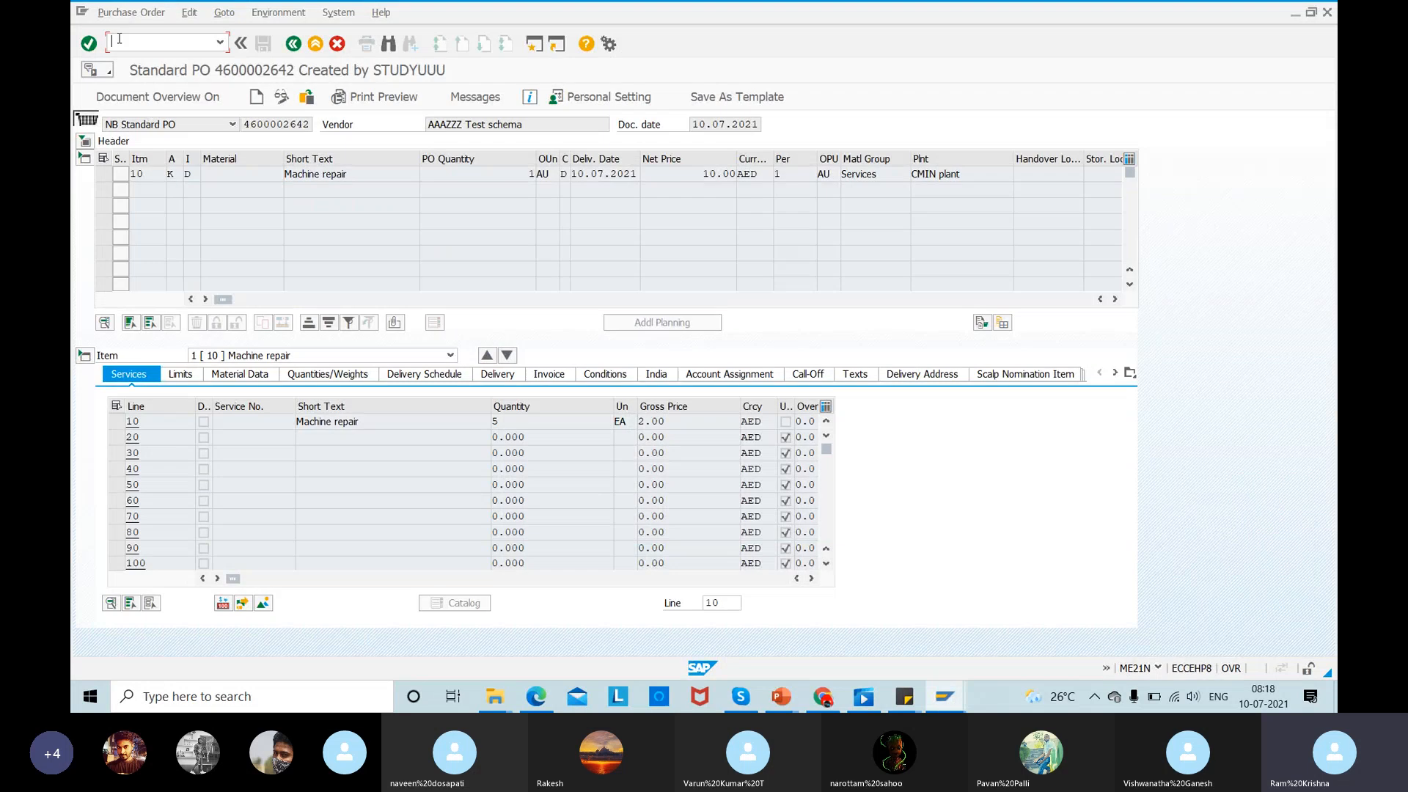
type("/oml")
key("Return")
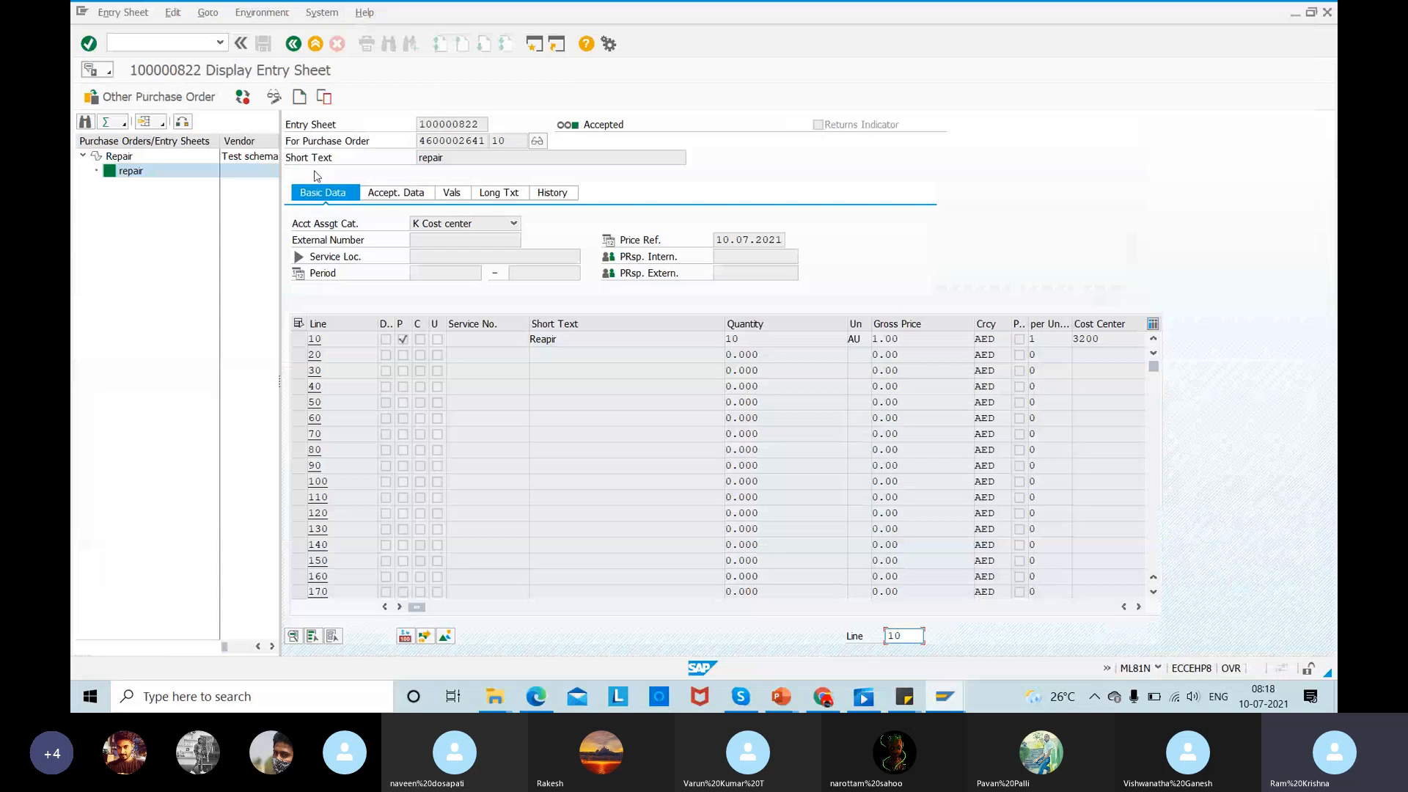
- Load the newly saved purchase order into the service entry transaction, copying its number from the purchase order window
left_click(128, 103)
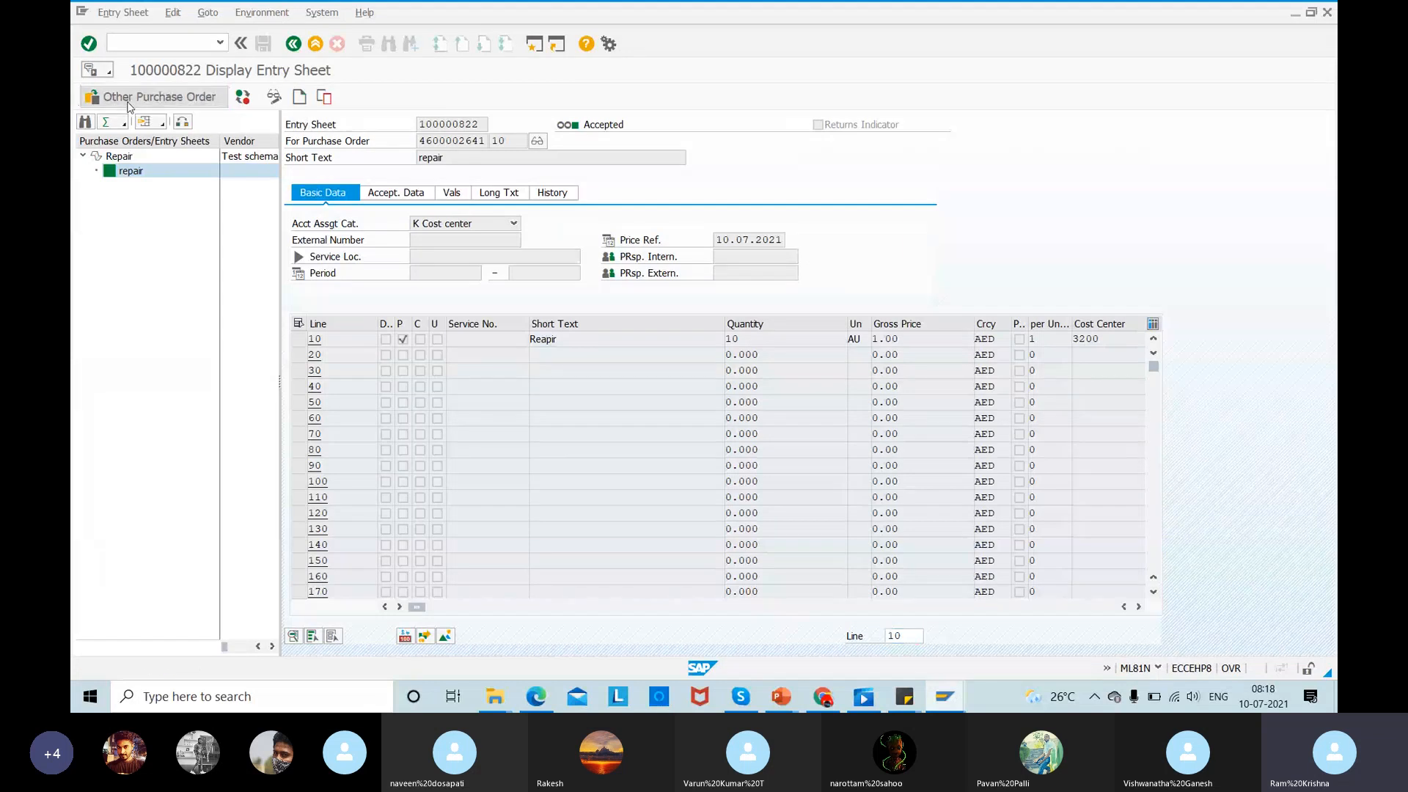
key("alt+Tab")
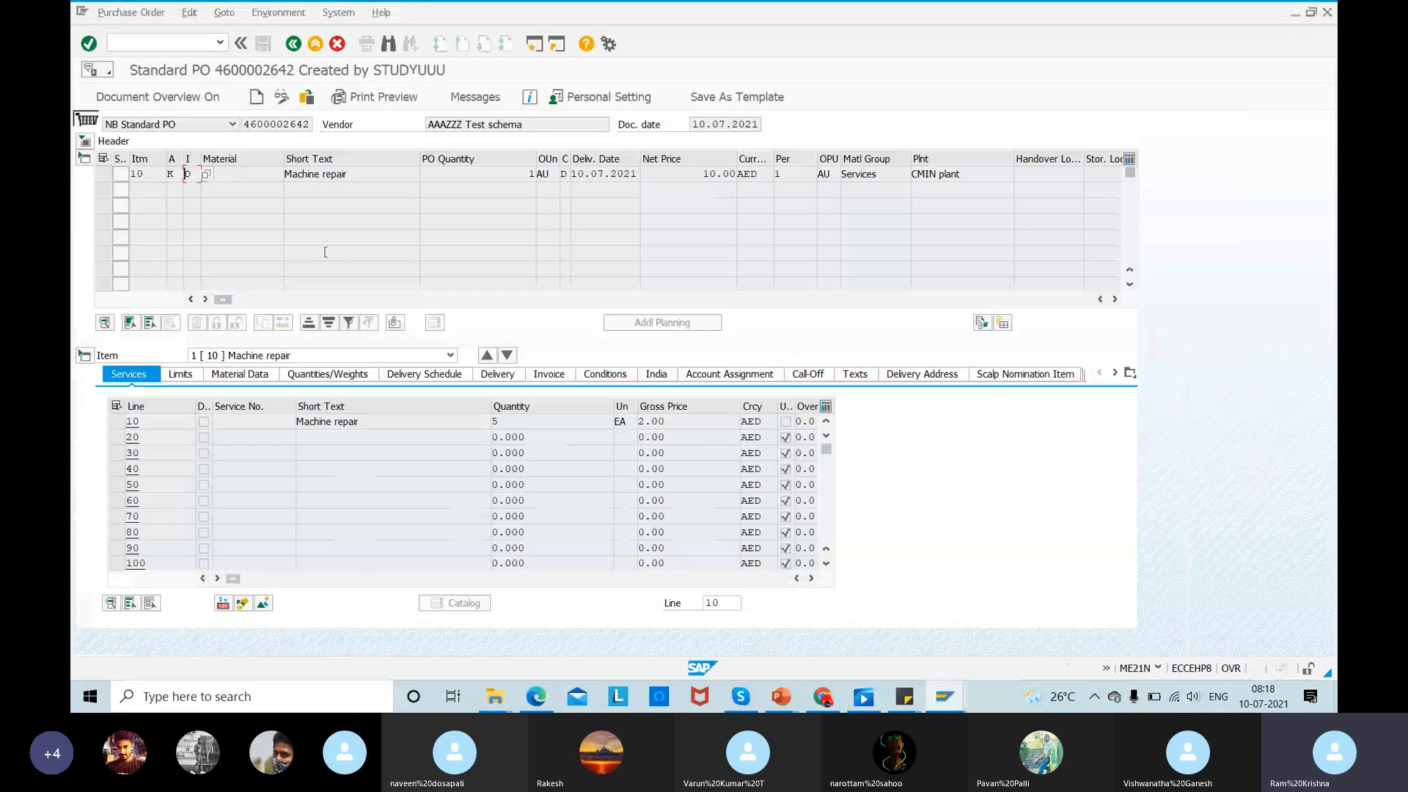
double_click(253, 124)
key("ctrl+c")
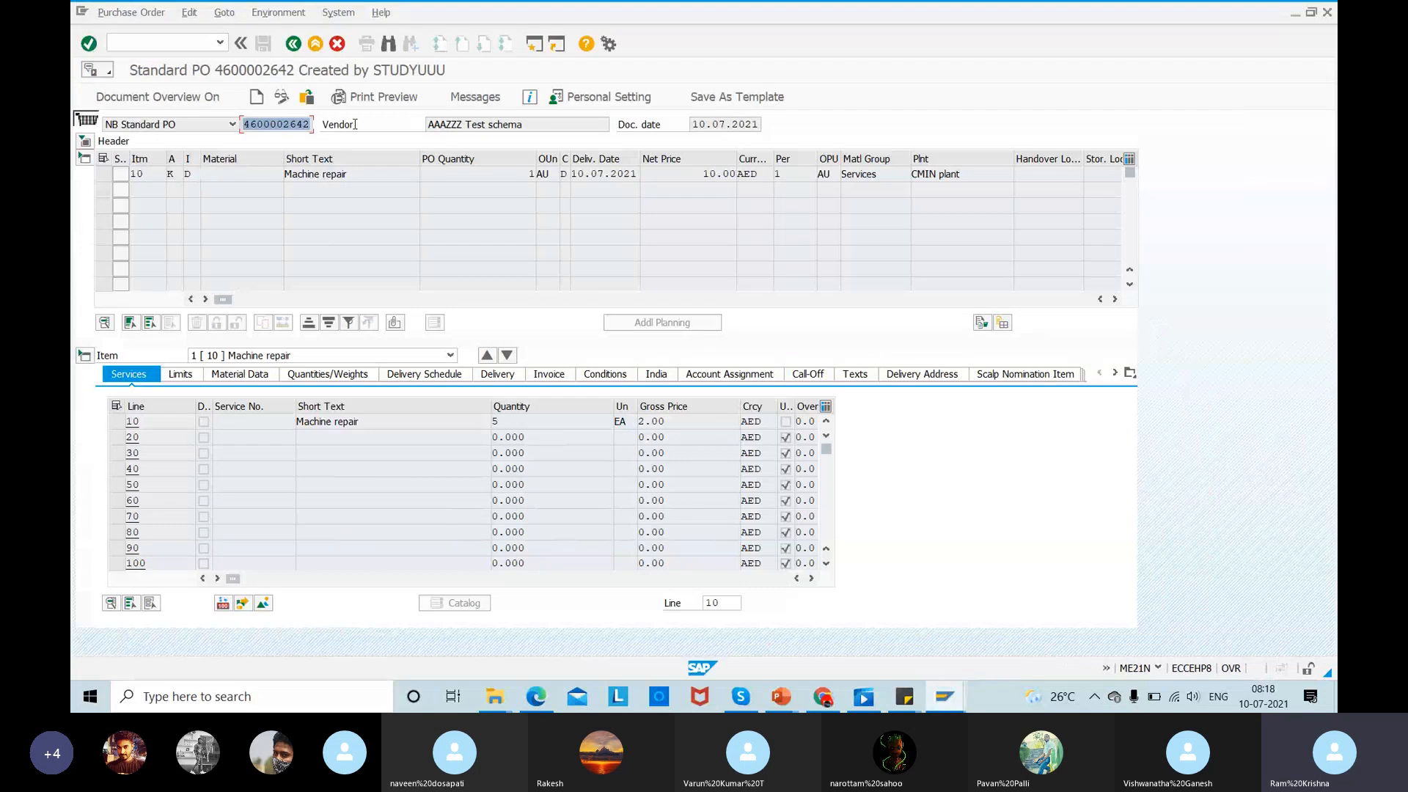
key("alt+Tab")
key("ctrl+v")
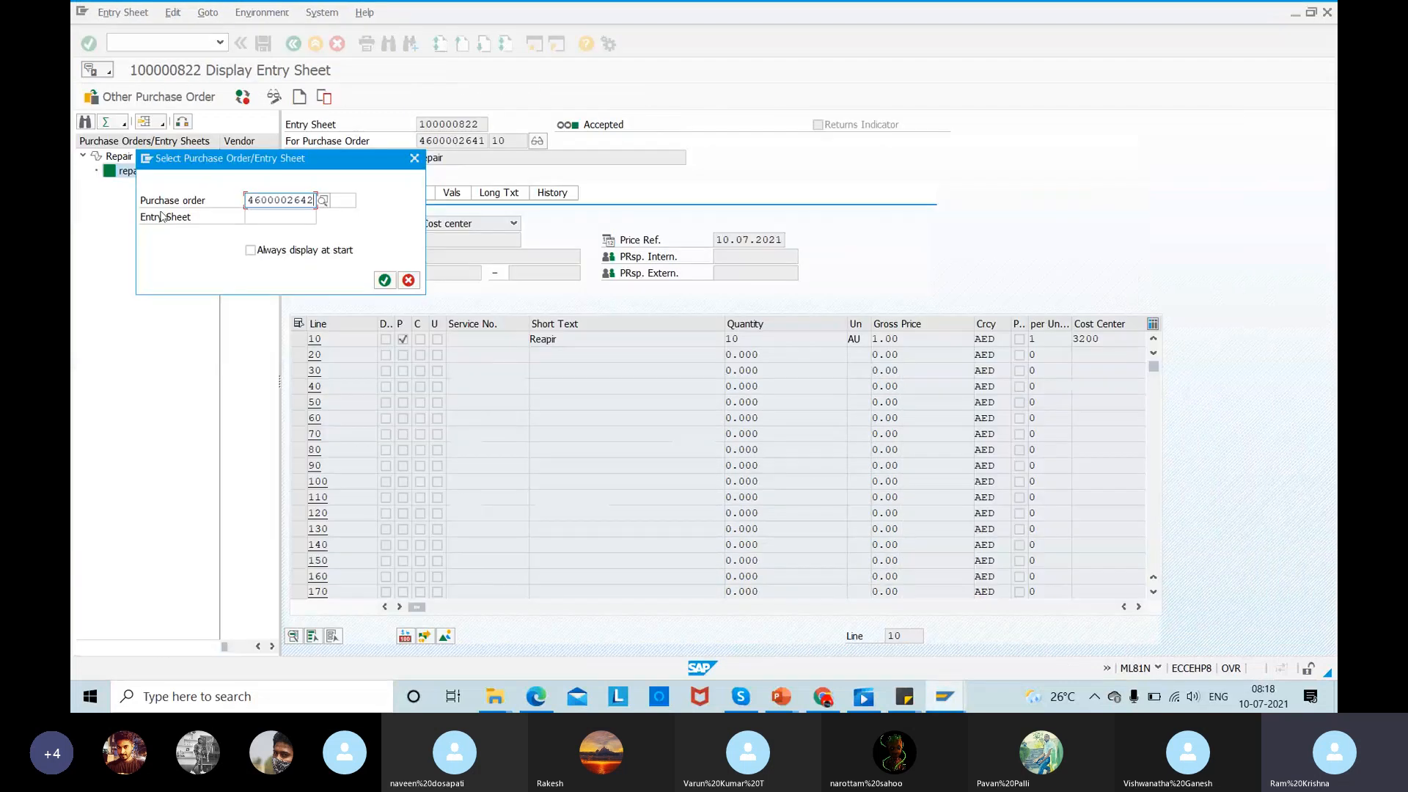
left_click(385, 280)
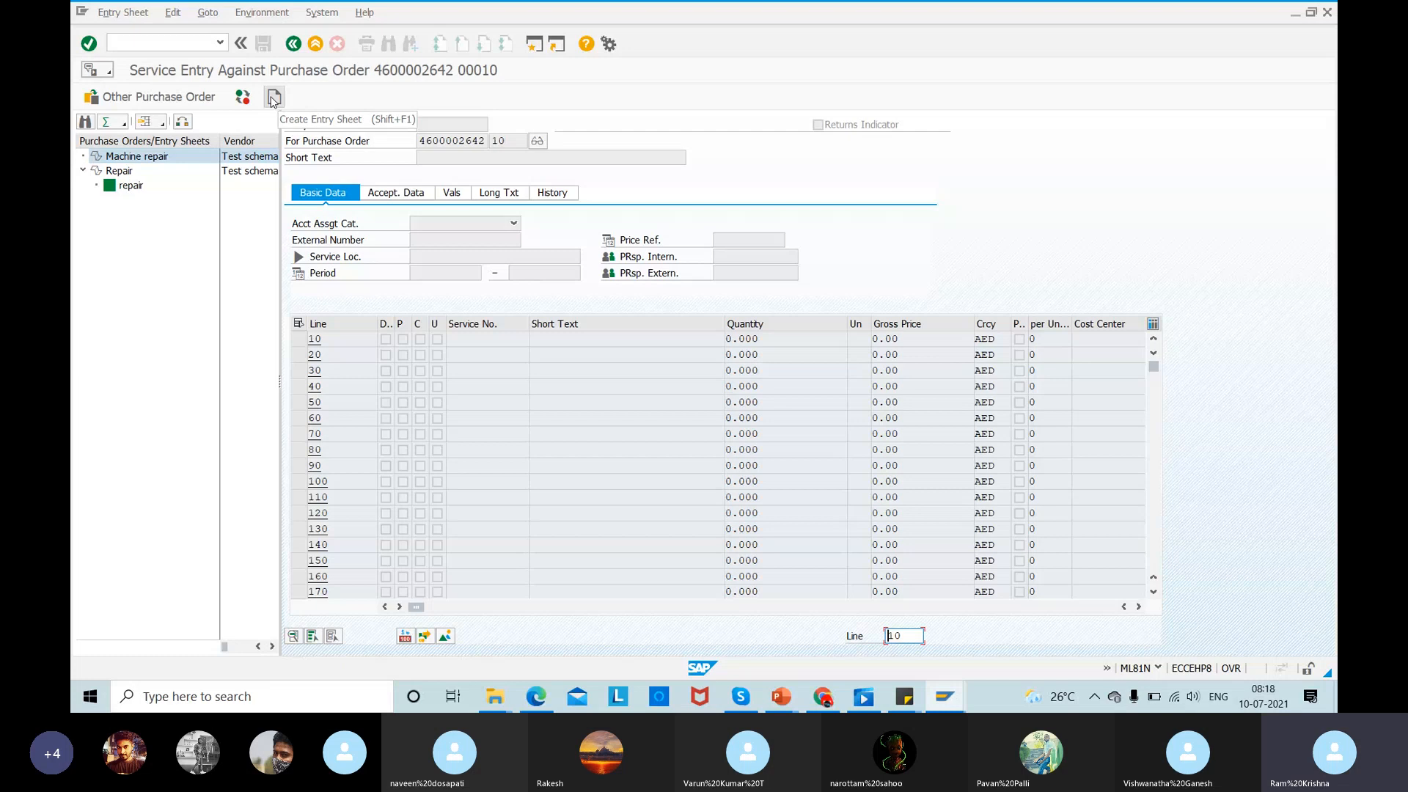
- Create a new entry sheet for the machine repair order with the short text "Machine repair"
key("alt+Tab")
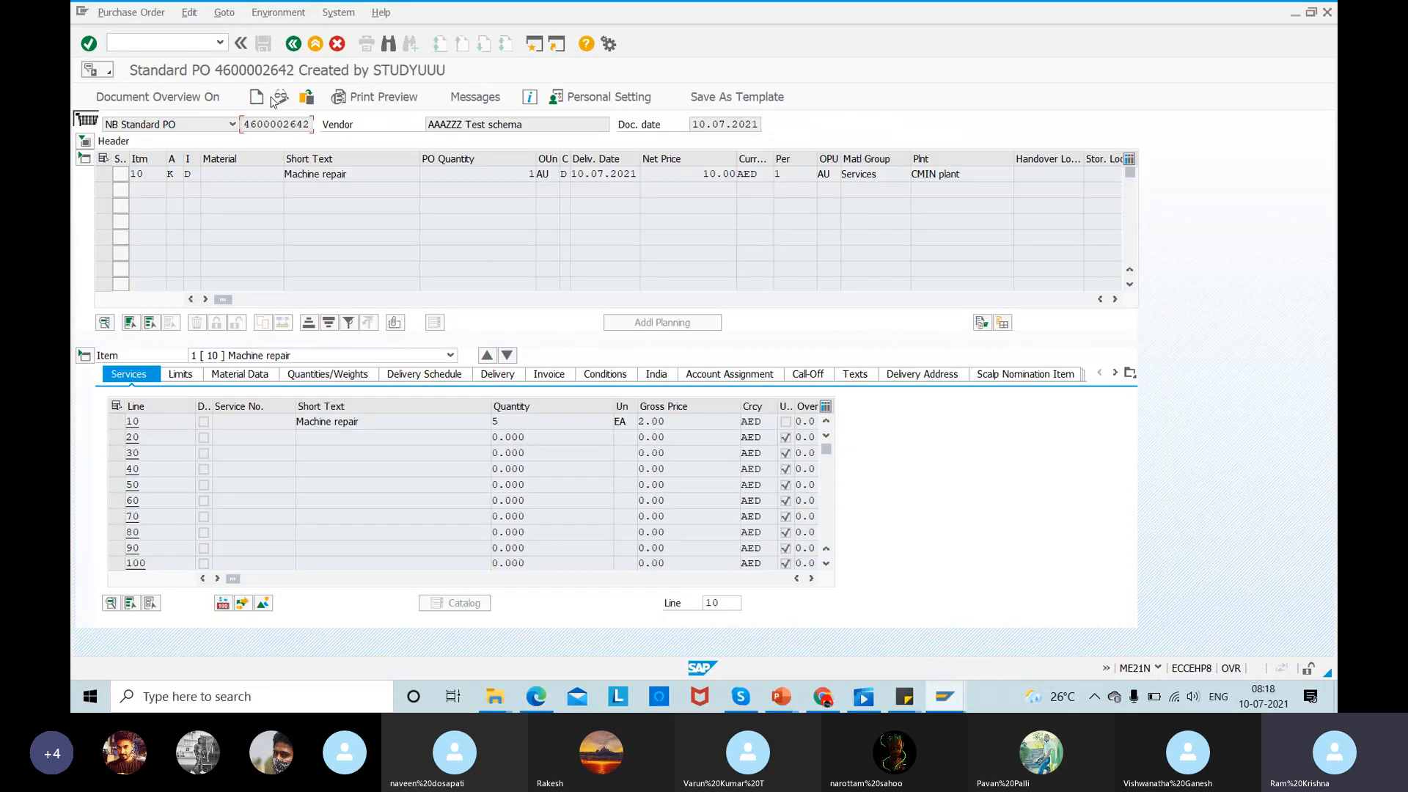
key("alt+Tab")
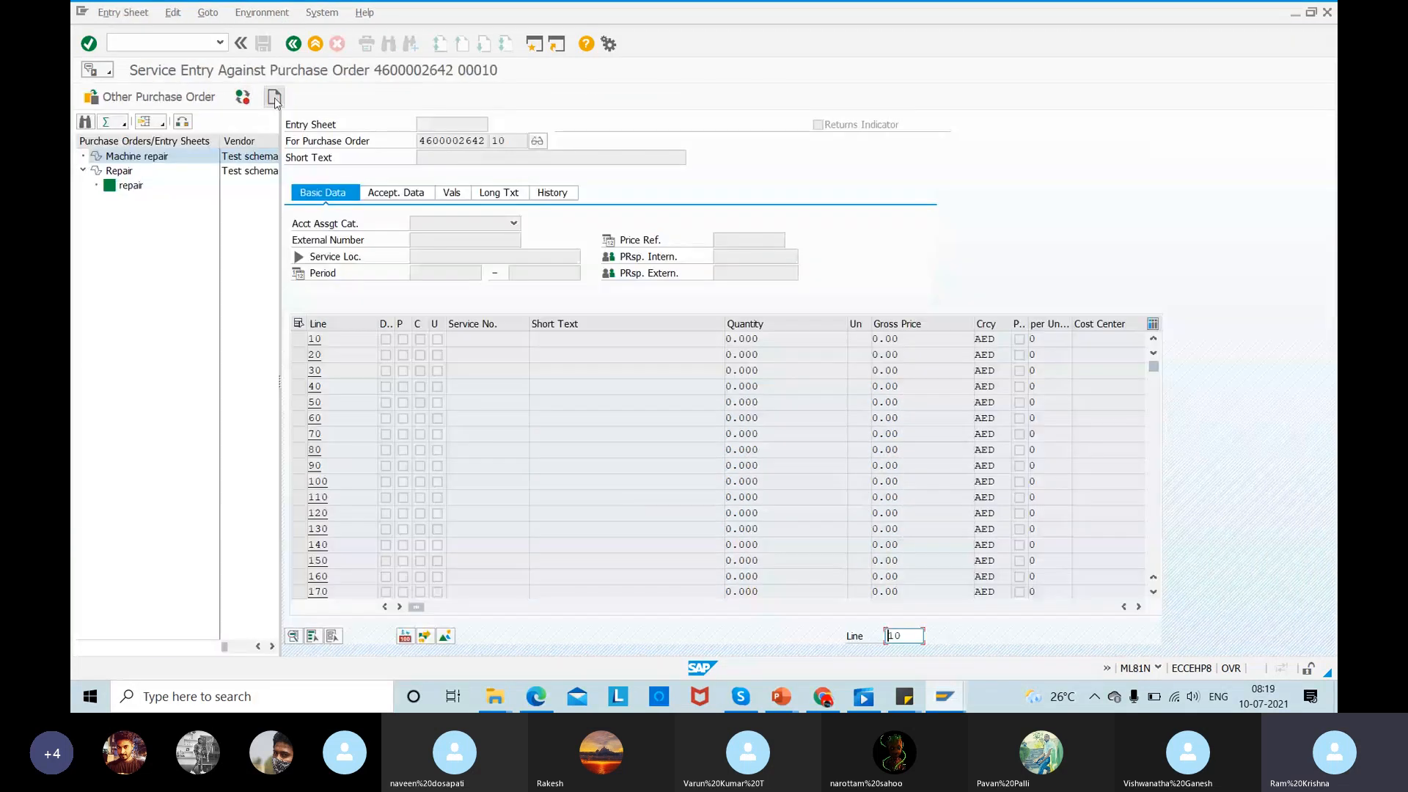
left_click(273, 96)
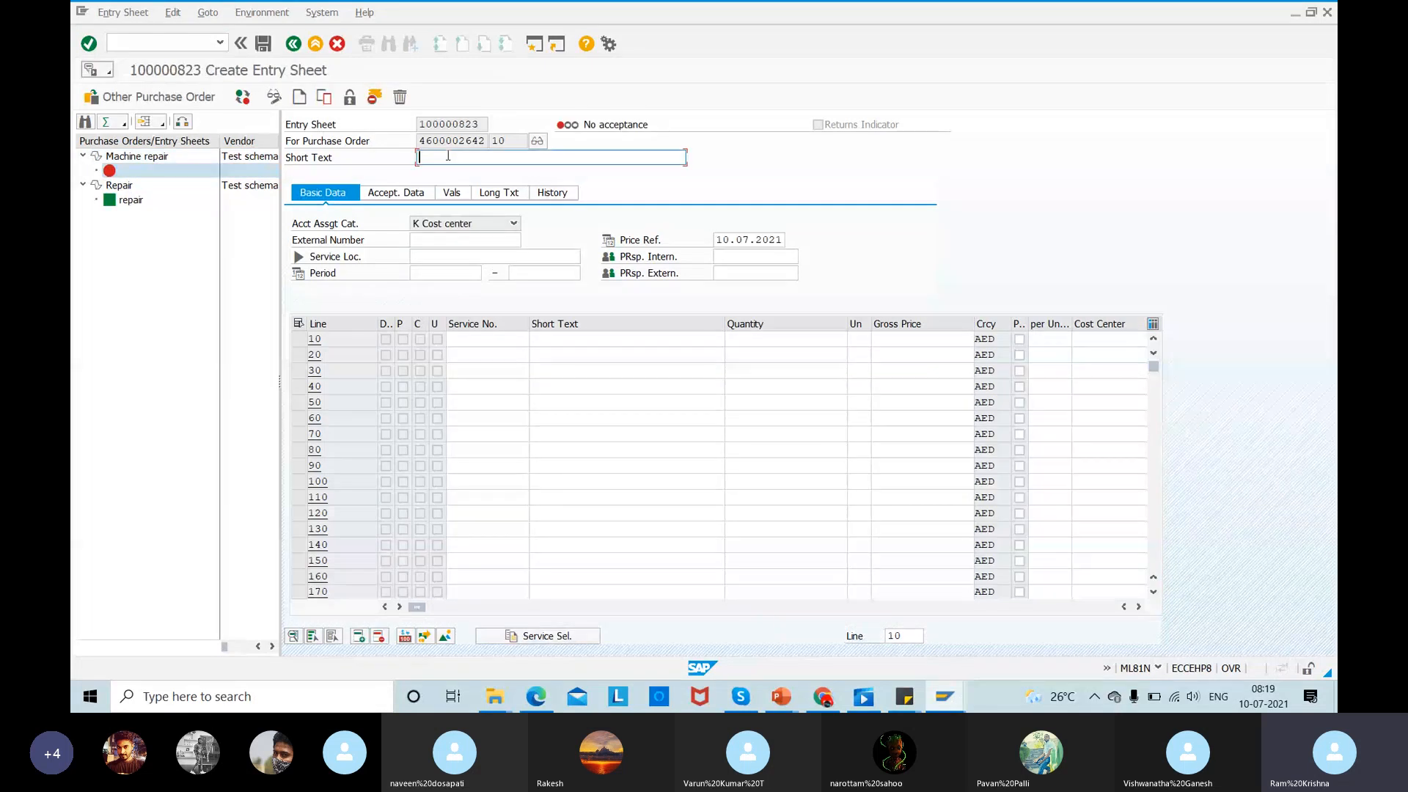
type("Machine")
key("BackSpace")
key("BackSpace")
key("BackSpace")
type("ine ")
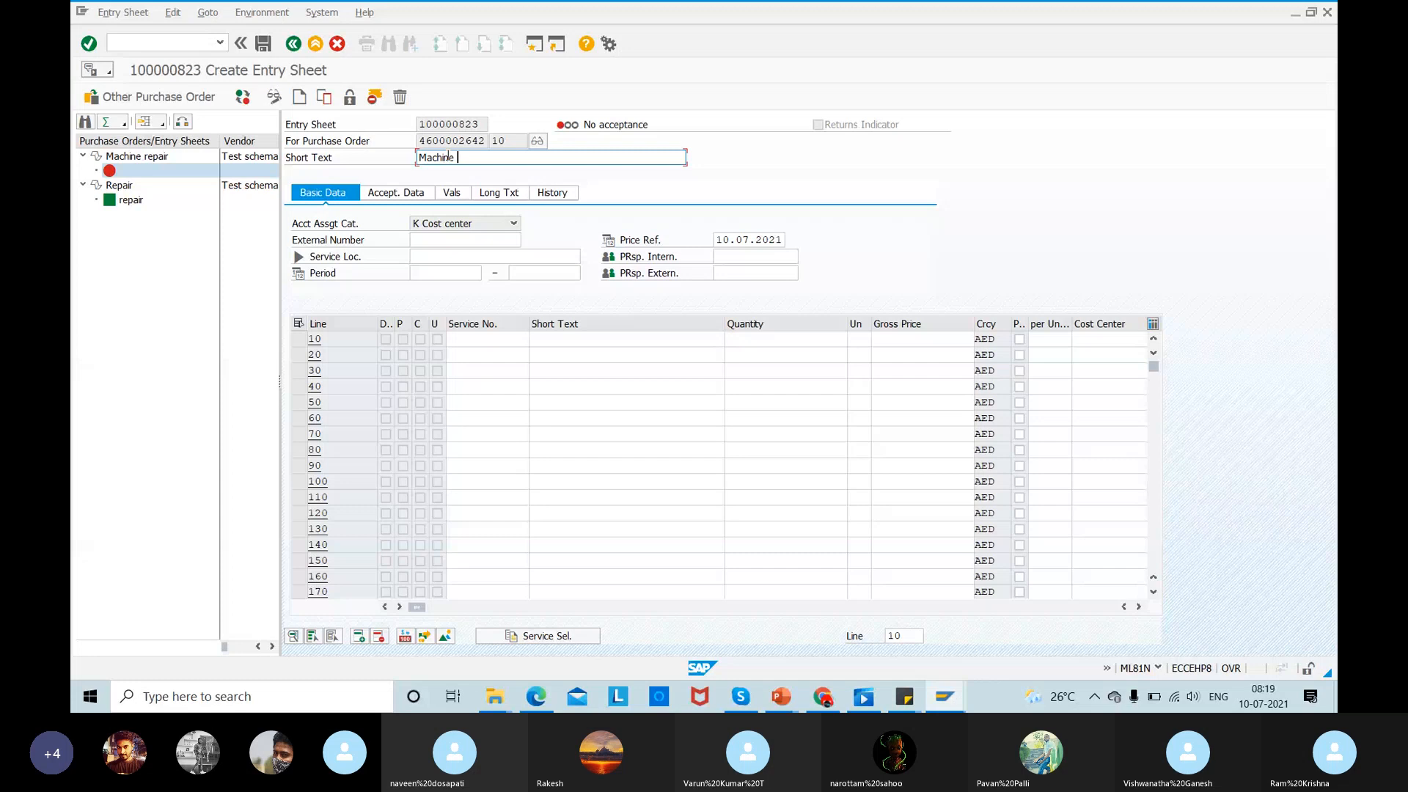
type("repair")
- Adopt service line 10, Machine repair, from the purchase order into the entry sheet, and select the adopted line
left_click(540, 640)
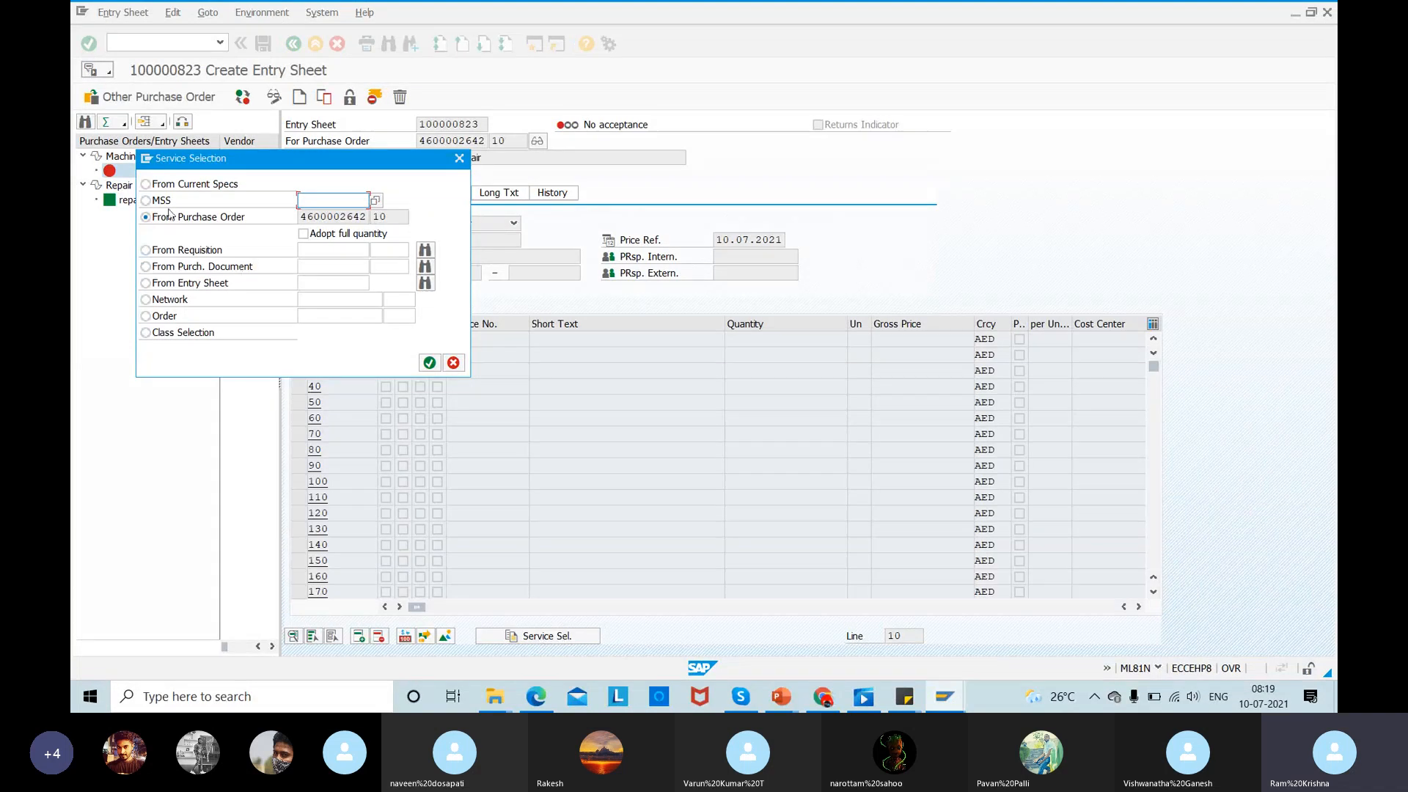
left_click(430, 362)
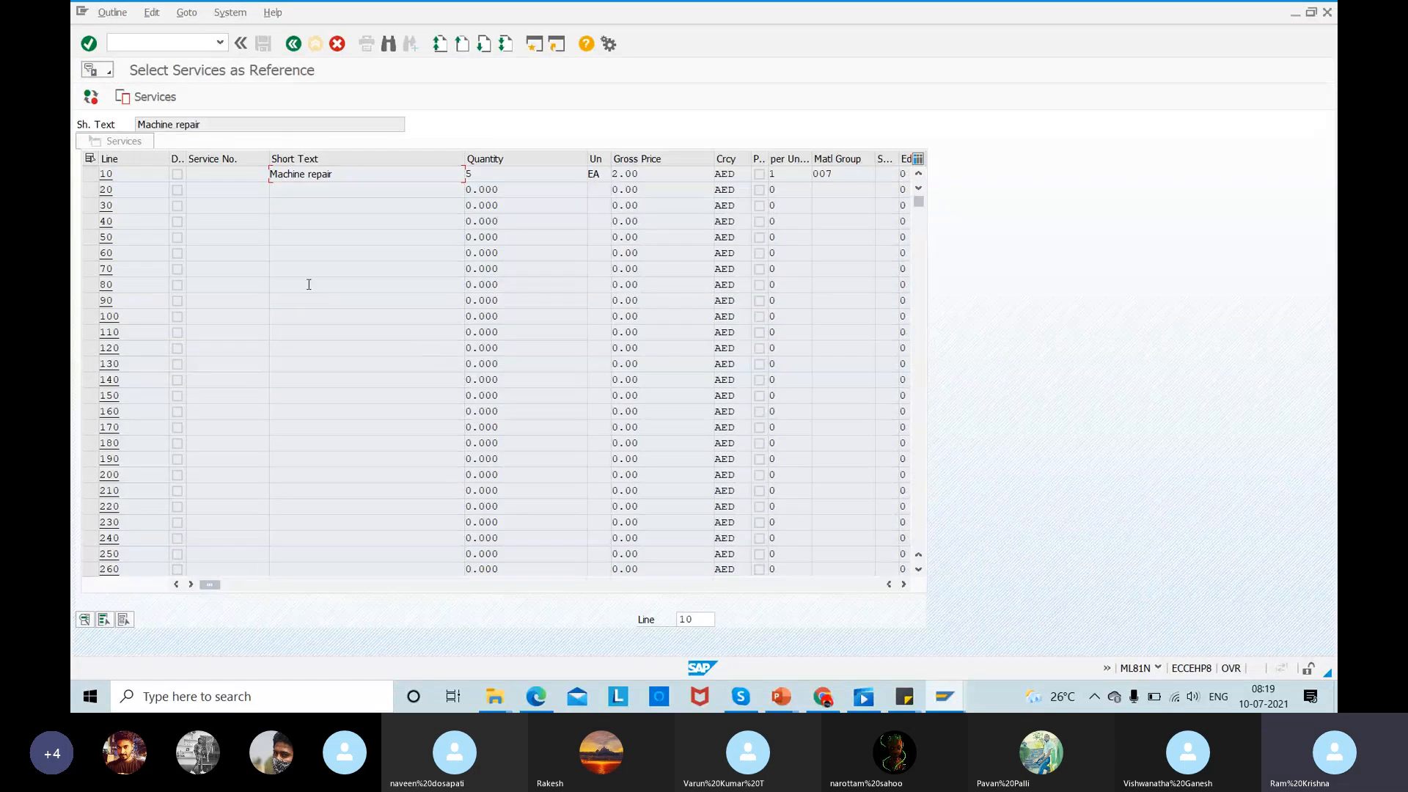
left_click(89, 173)
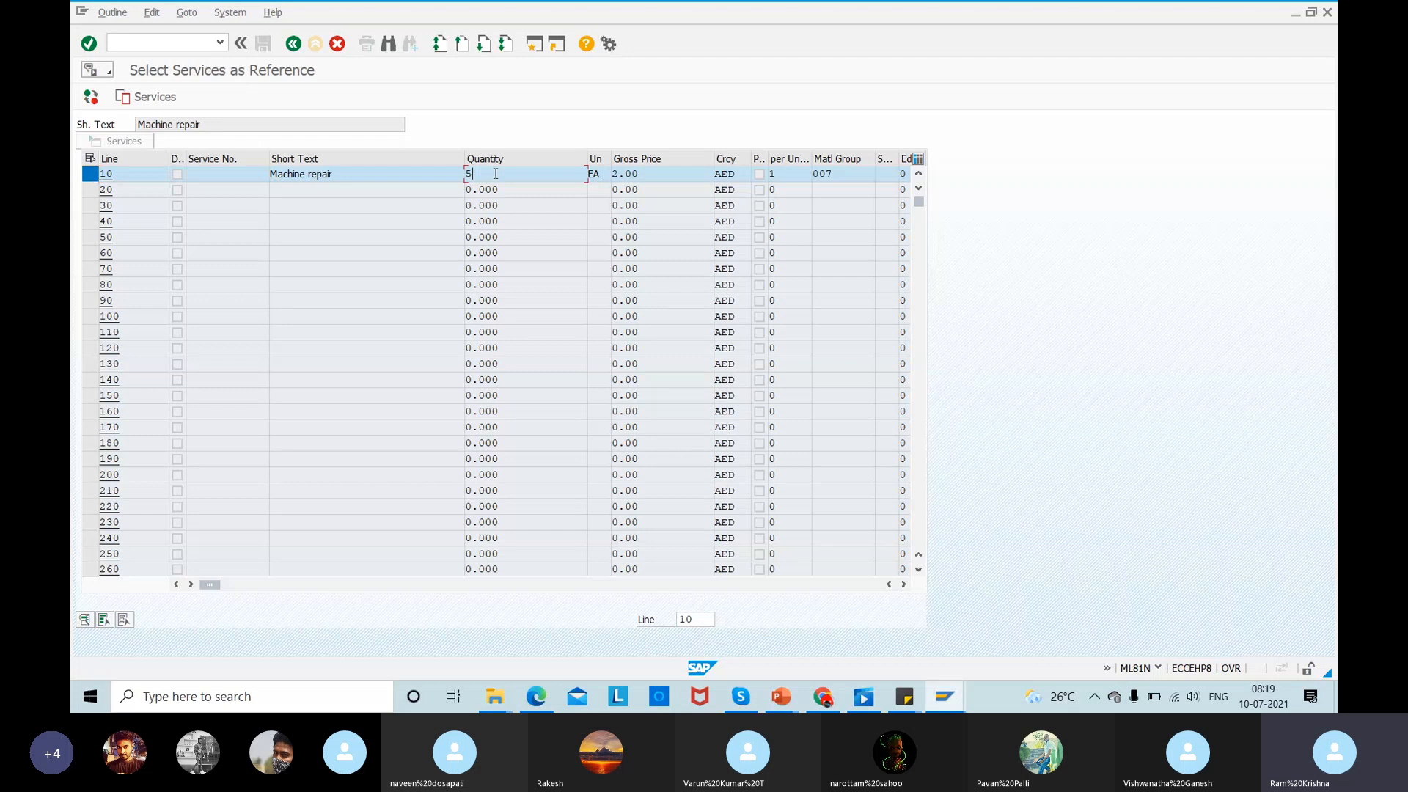
left_click_drag(495, 174, 265, 173)
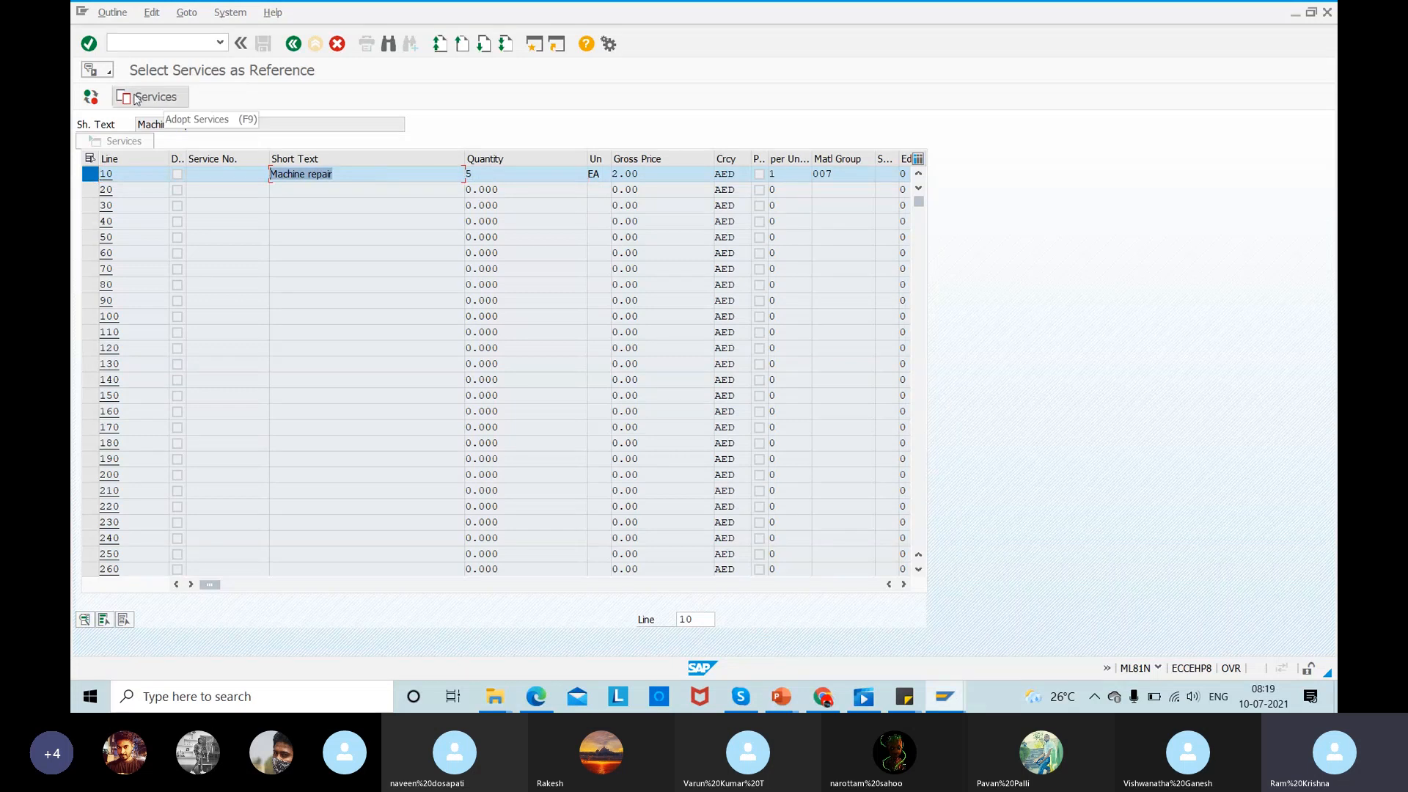
left_click(135, 99)
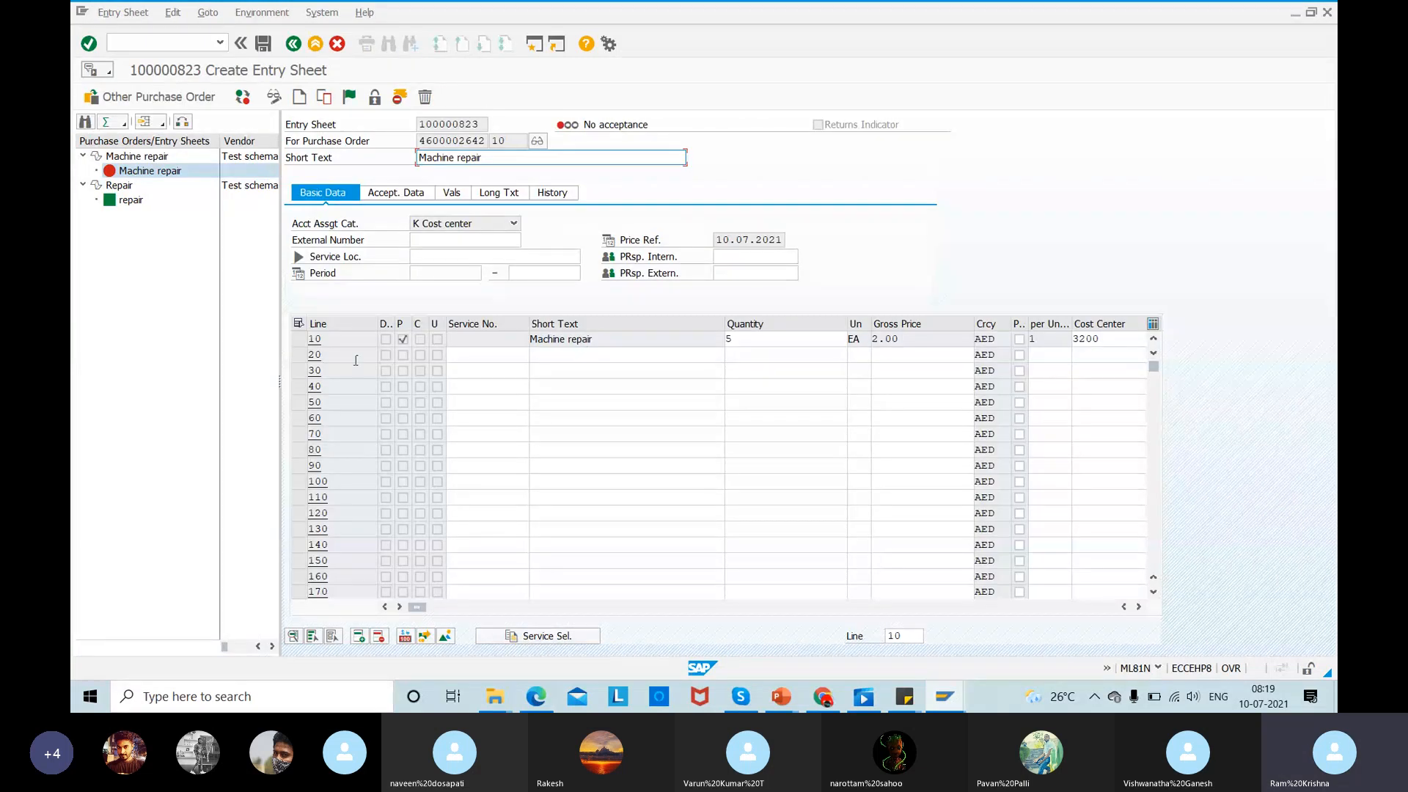
left_click(296, 341)
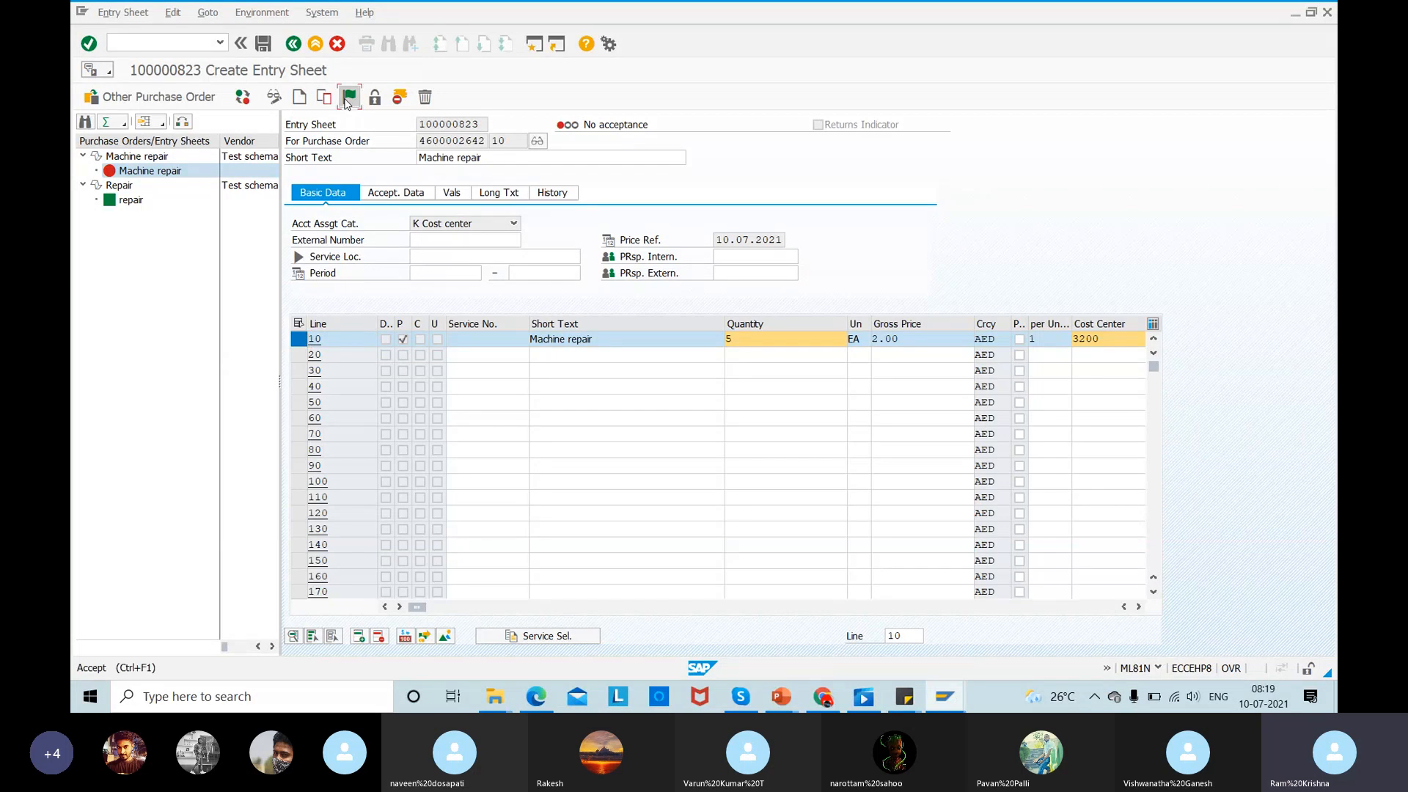
- Accept the machine repair service entry sheet and save it, confirming the save
left_click(347, 97)
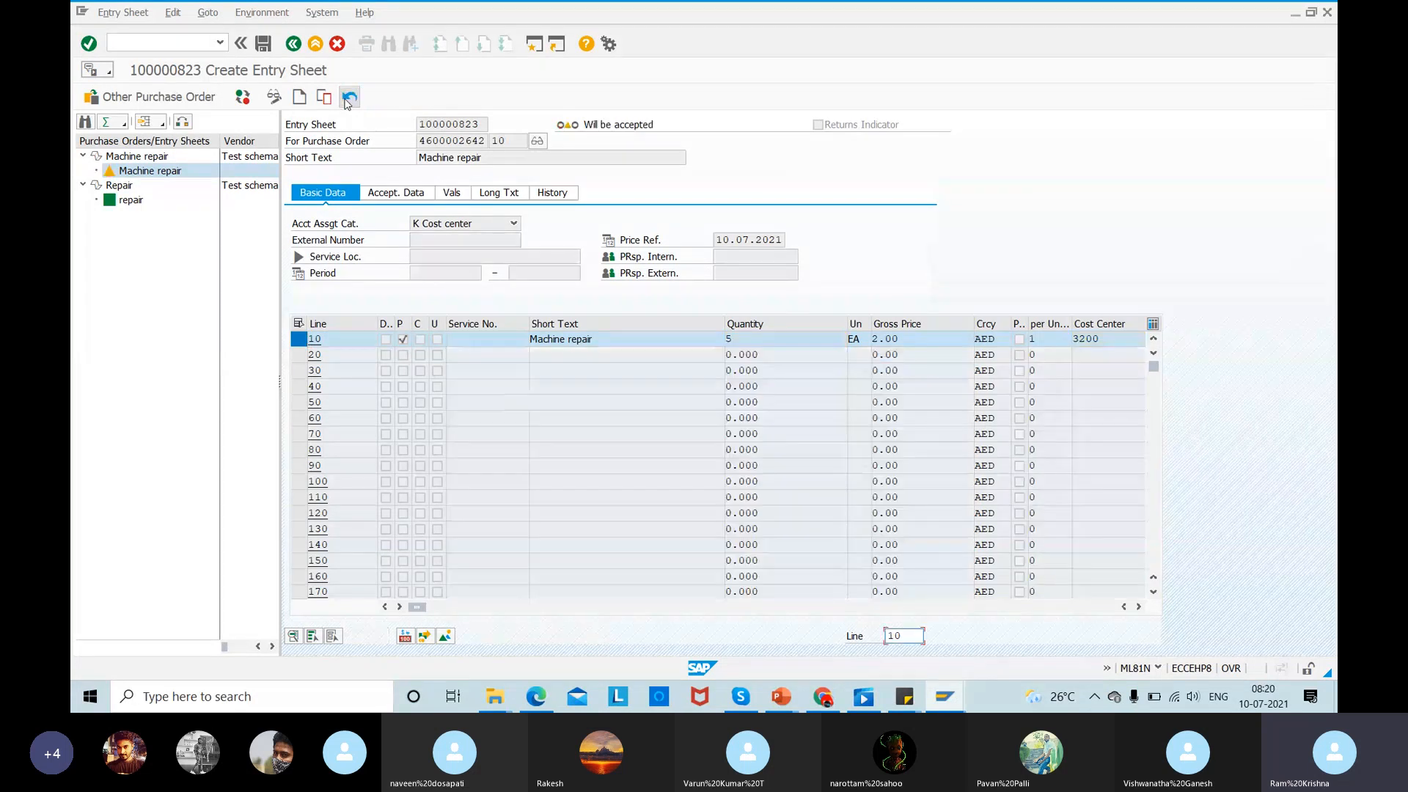
left_click(264, 45)
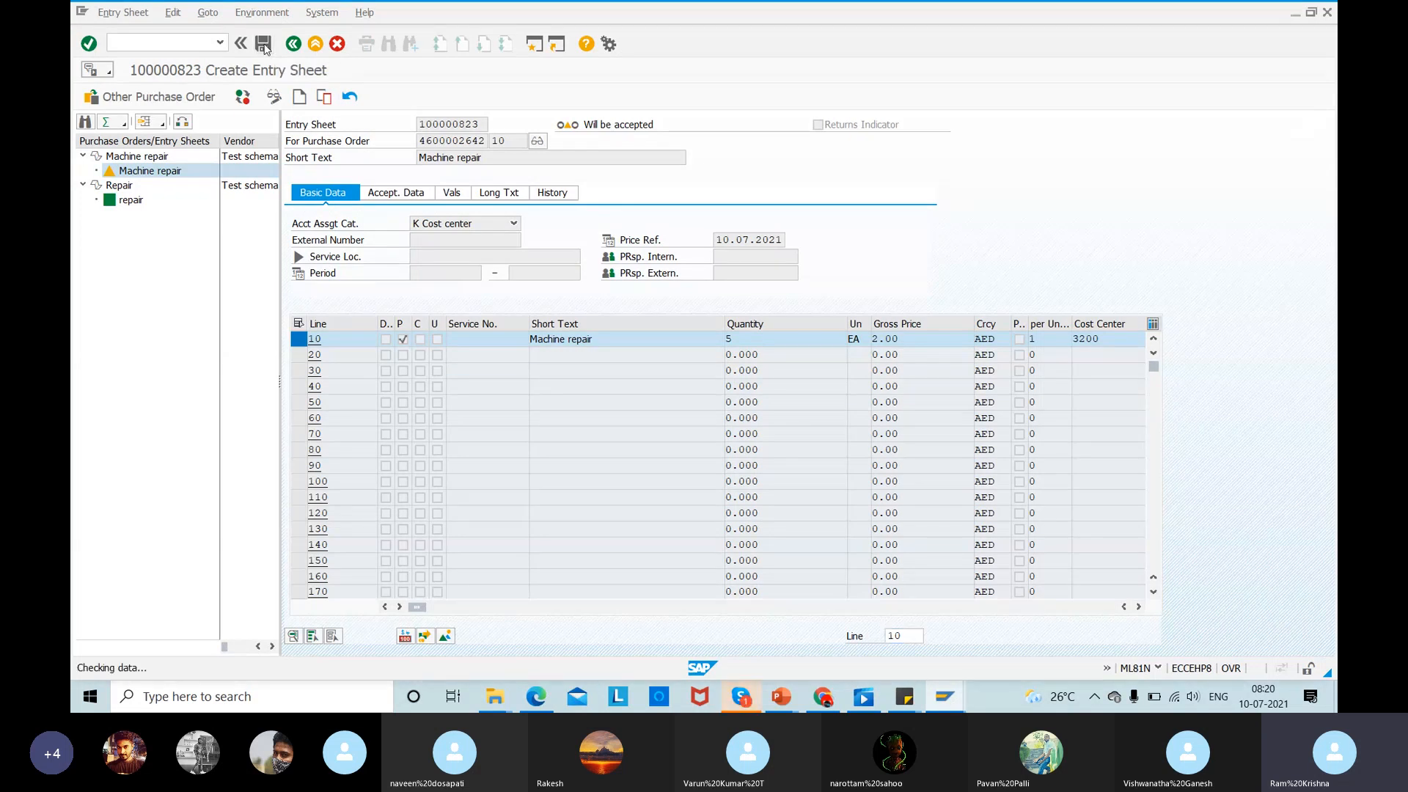
left_click(301, 333)
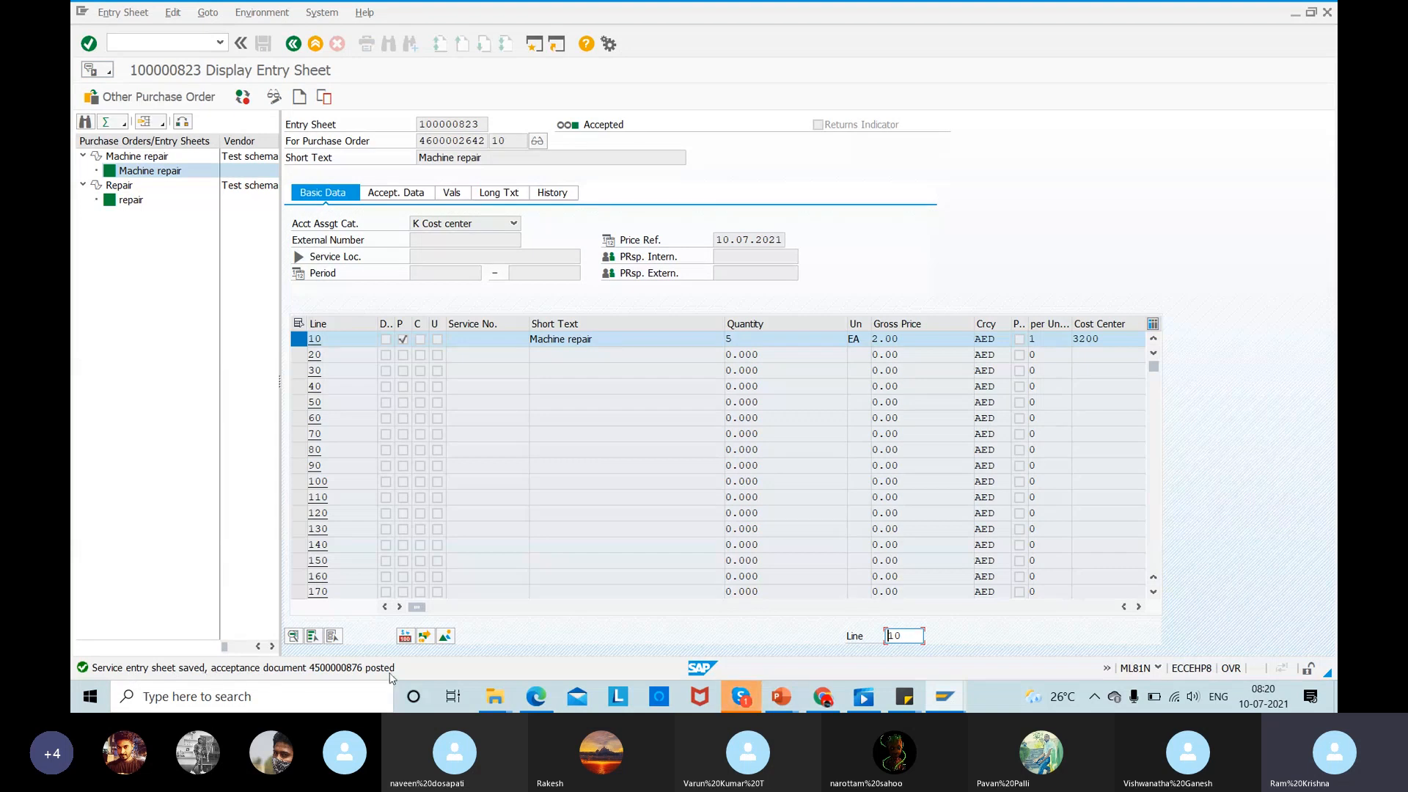
- Return to the purchase order, reload it, and display the purchase order history in the details of item 10
key("alt+Tab")
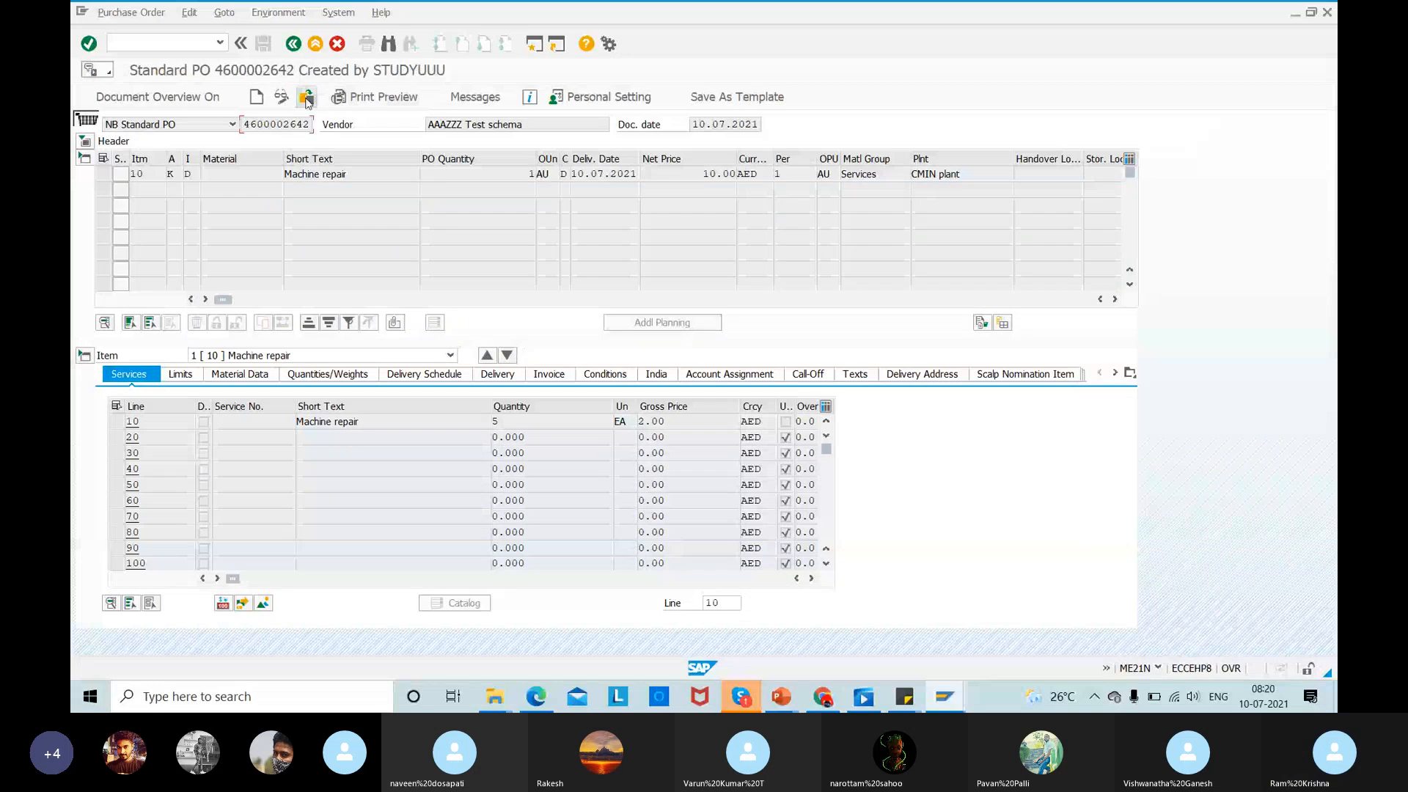
left_click(306, 98)
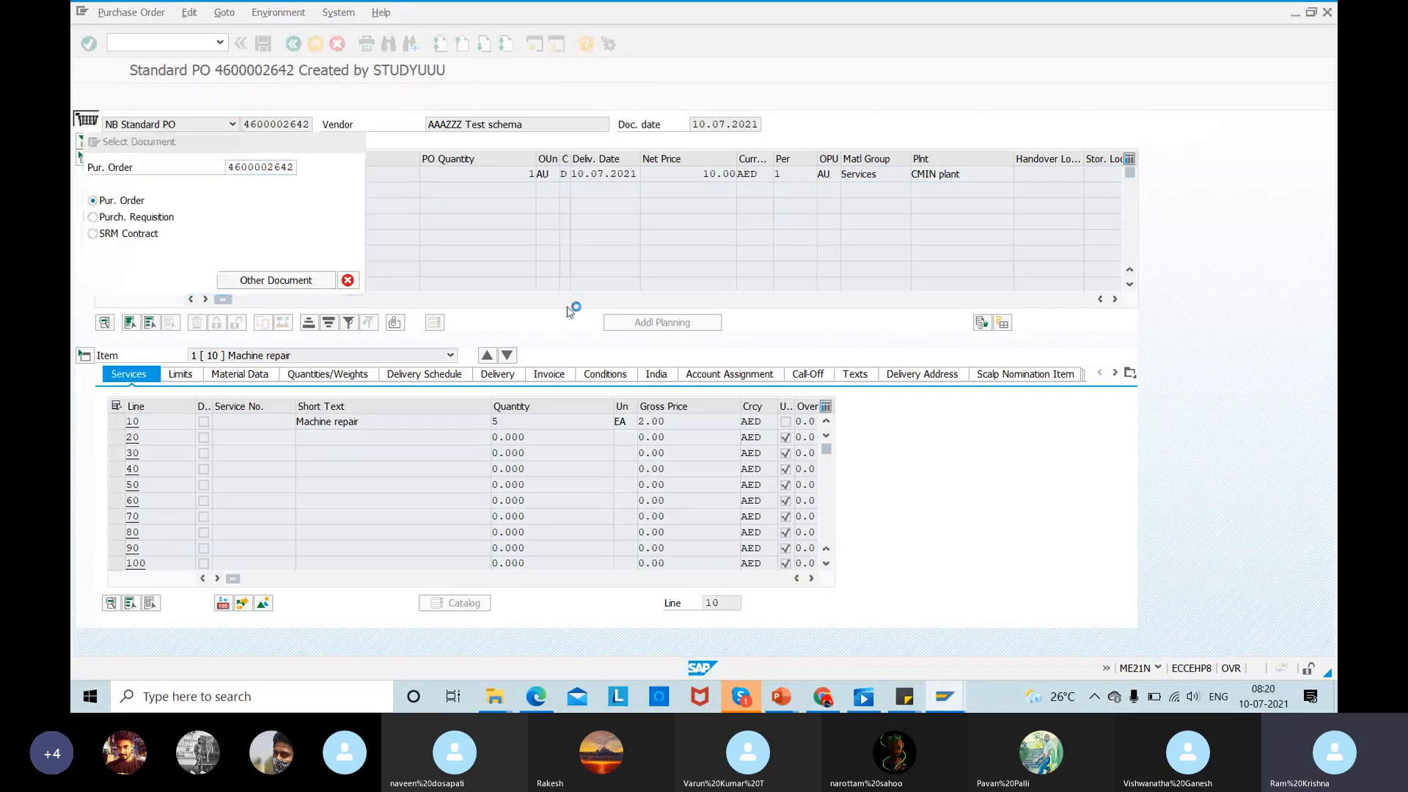
left_click(276, 280)
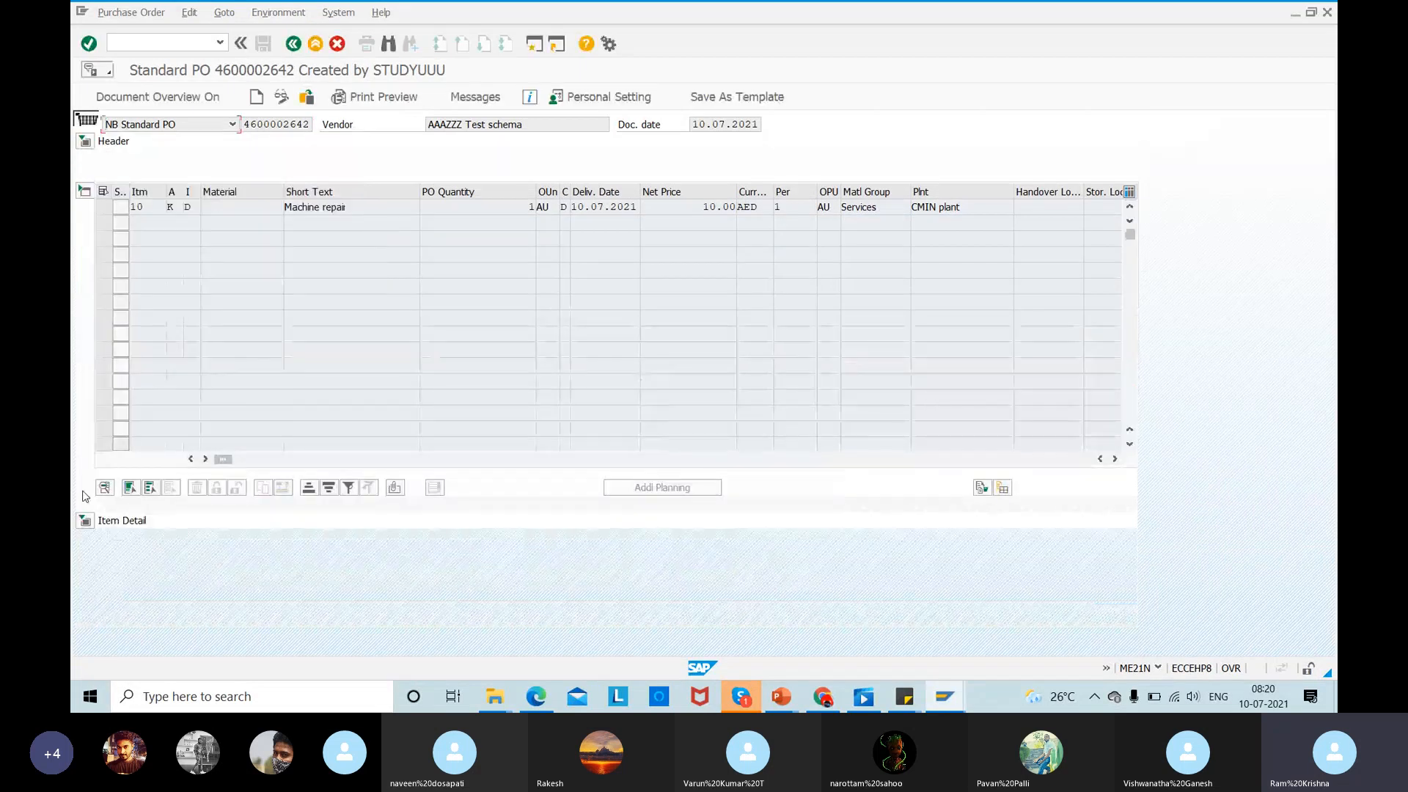
left_click(85, 521)
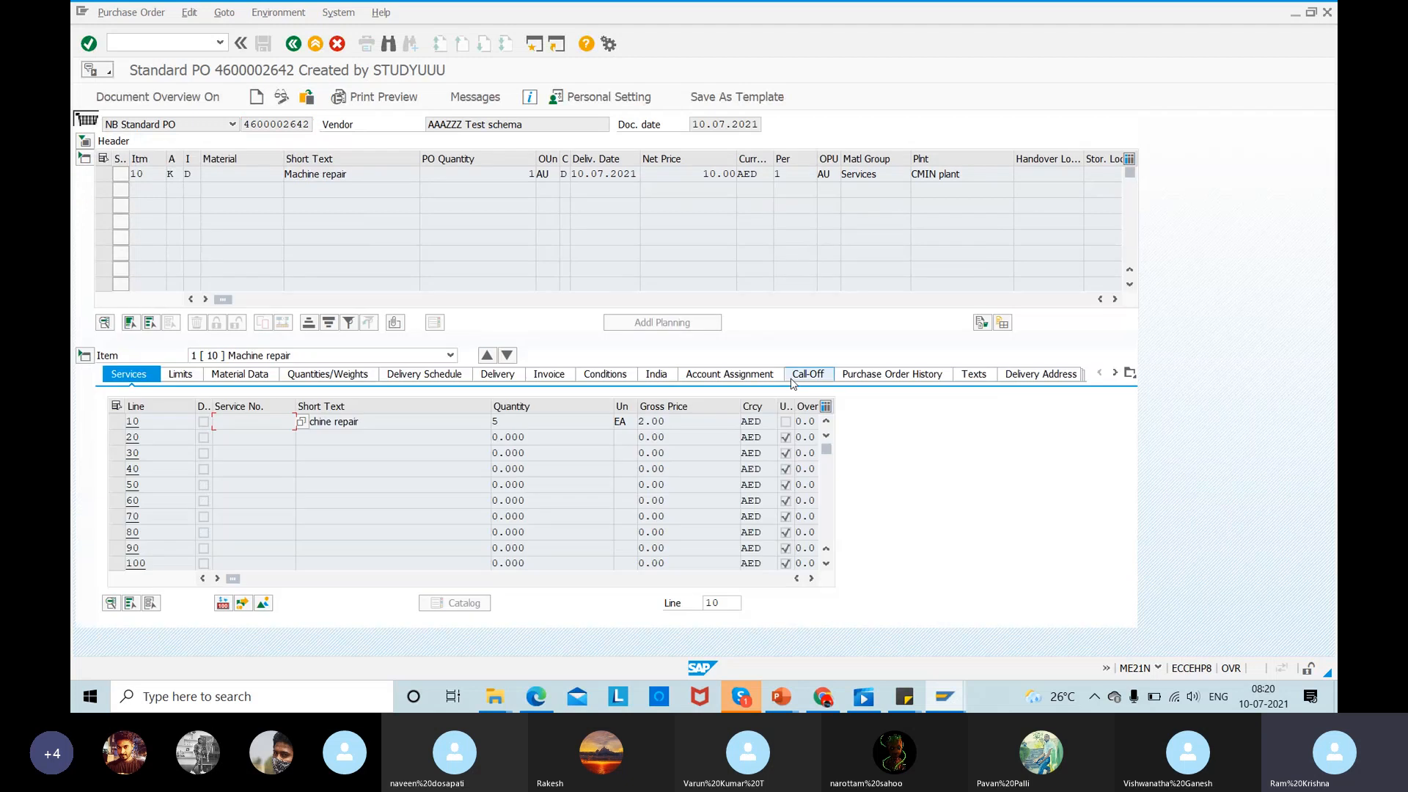
left_click(887, 373)
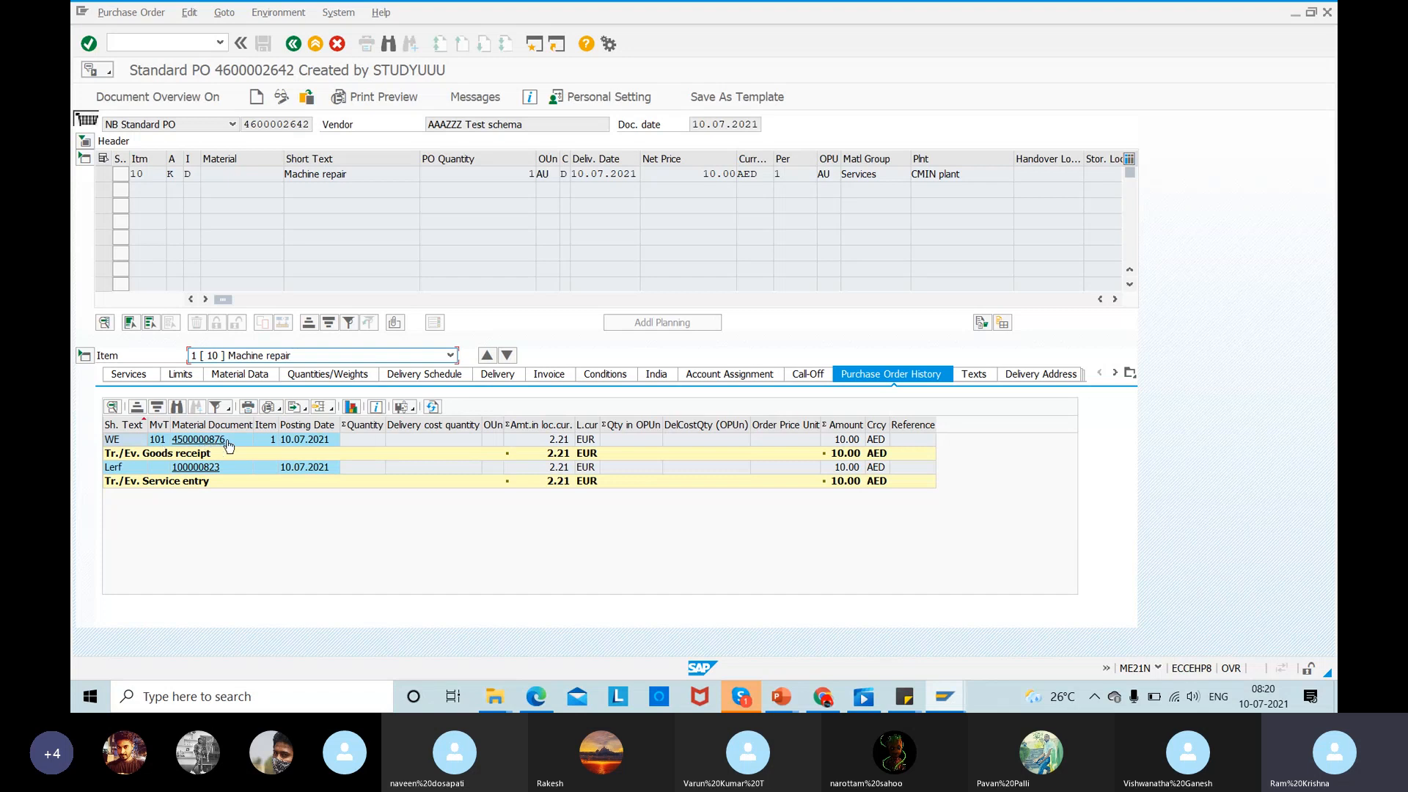
- Switch to the PowerPoint slide and append "----Backend system is posting GR" to the line about the ML81N service entry sheet
key("alt+Tab")
key("Tab")
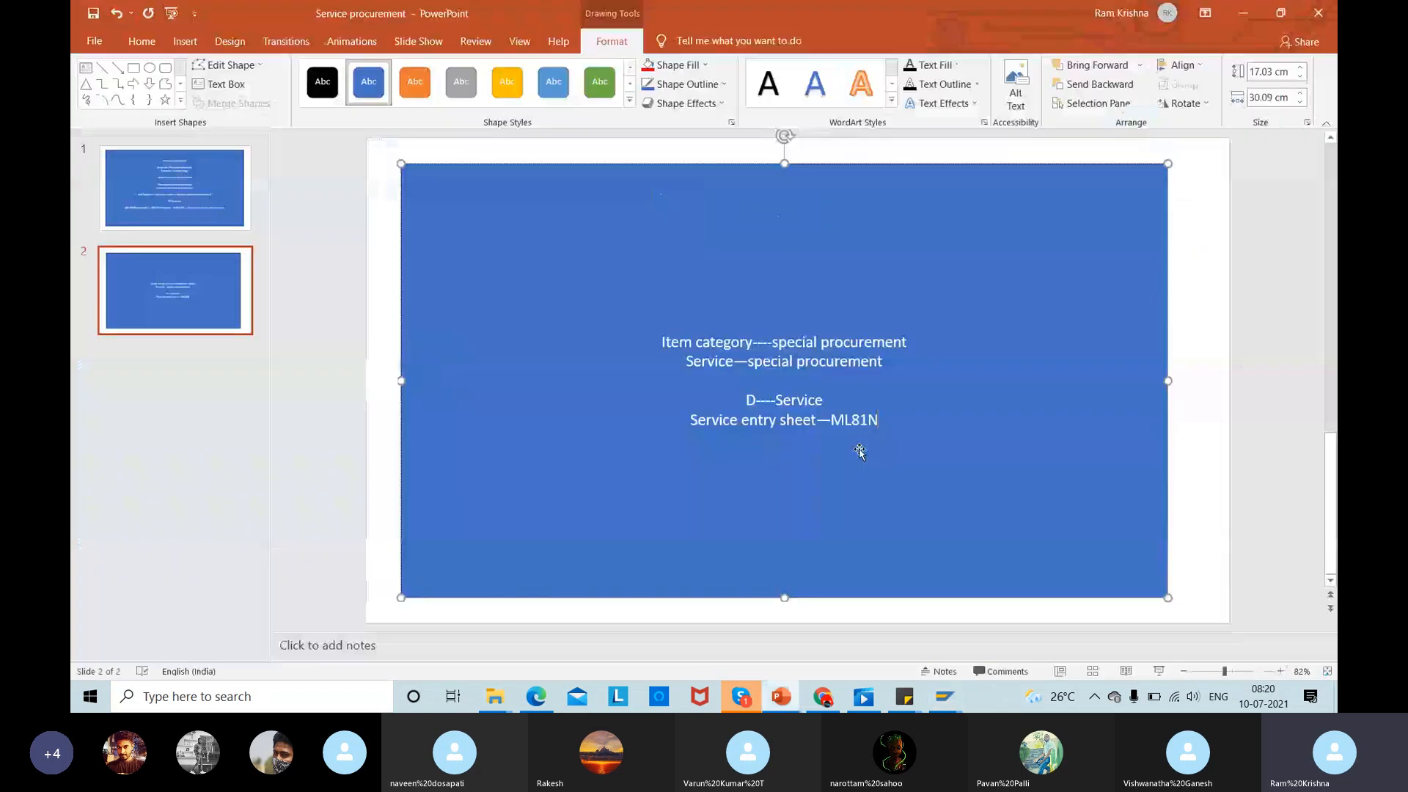
type("---")
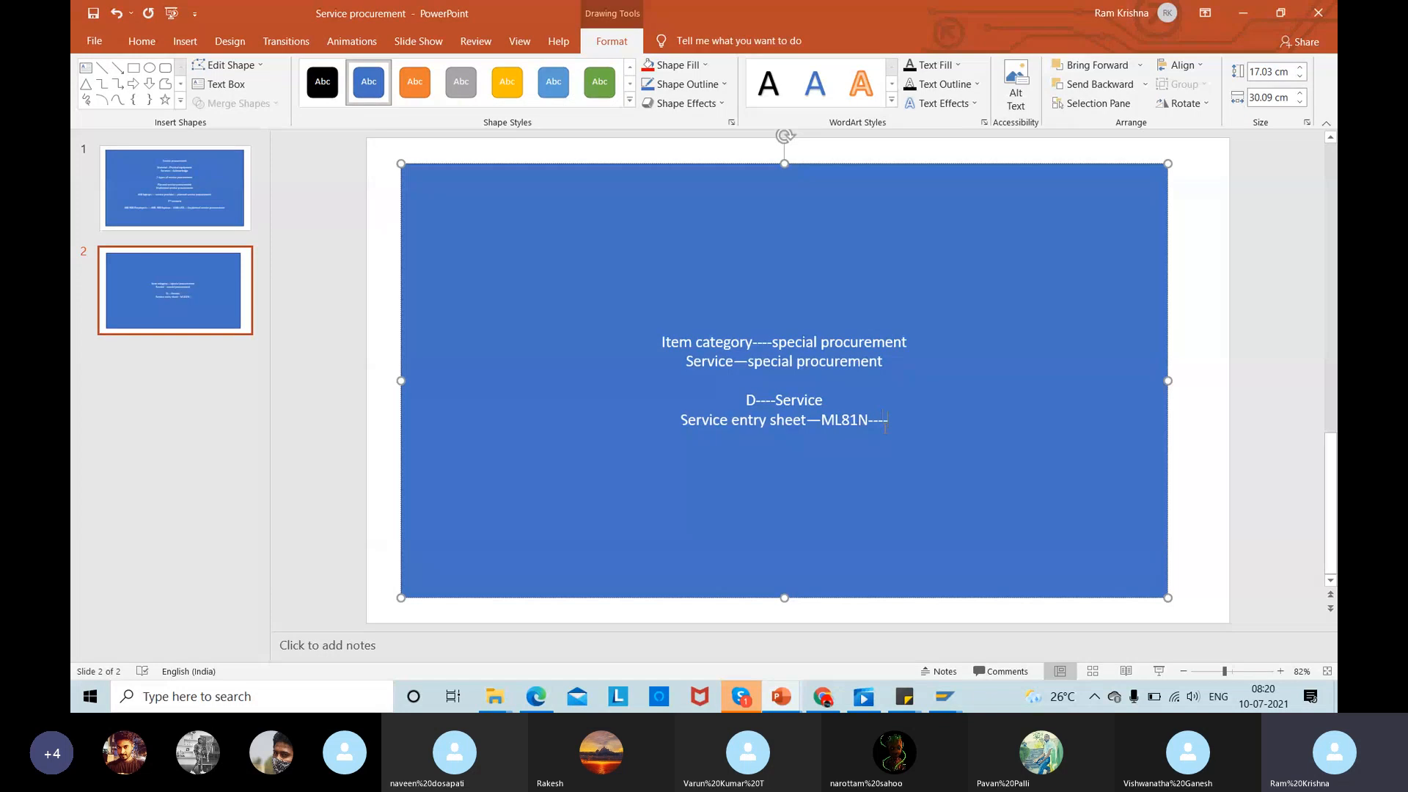
type("-Bacjend")
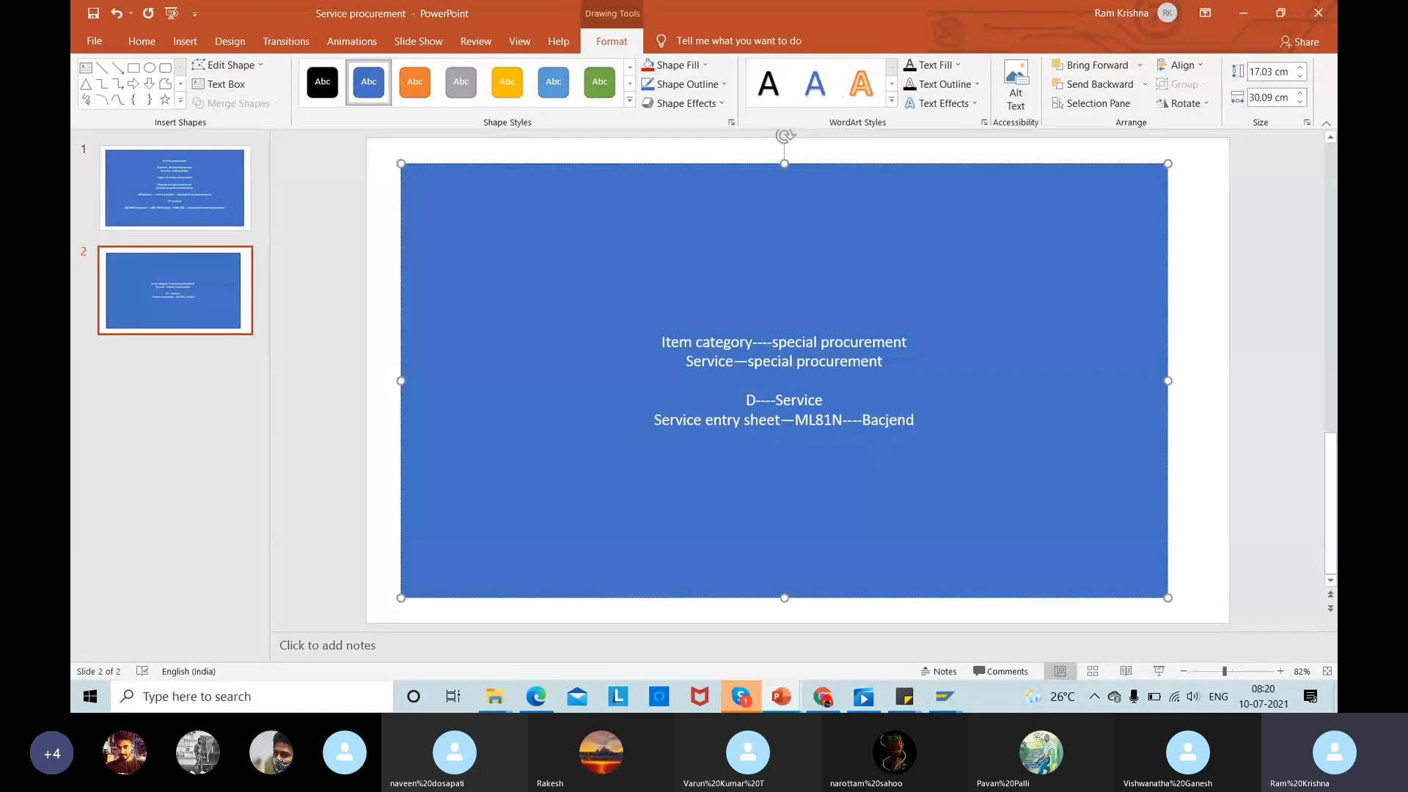
key("BackSpace")
key("BackSpace")
key("BackSpace")
key("BackSpace")
type("kend")
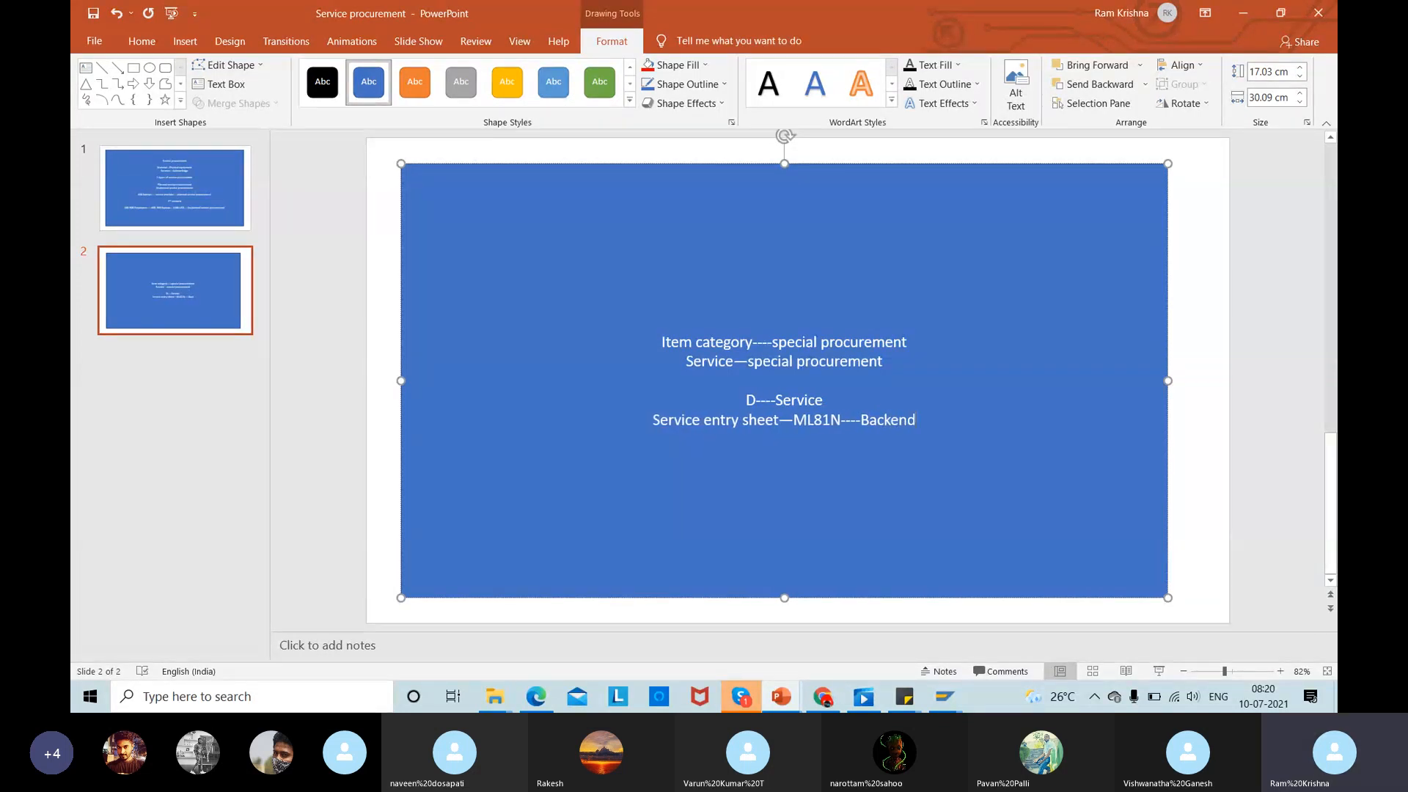
type(" syst")
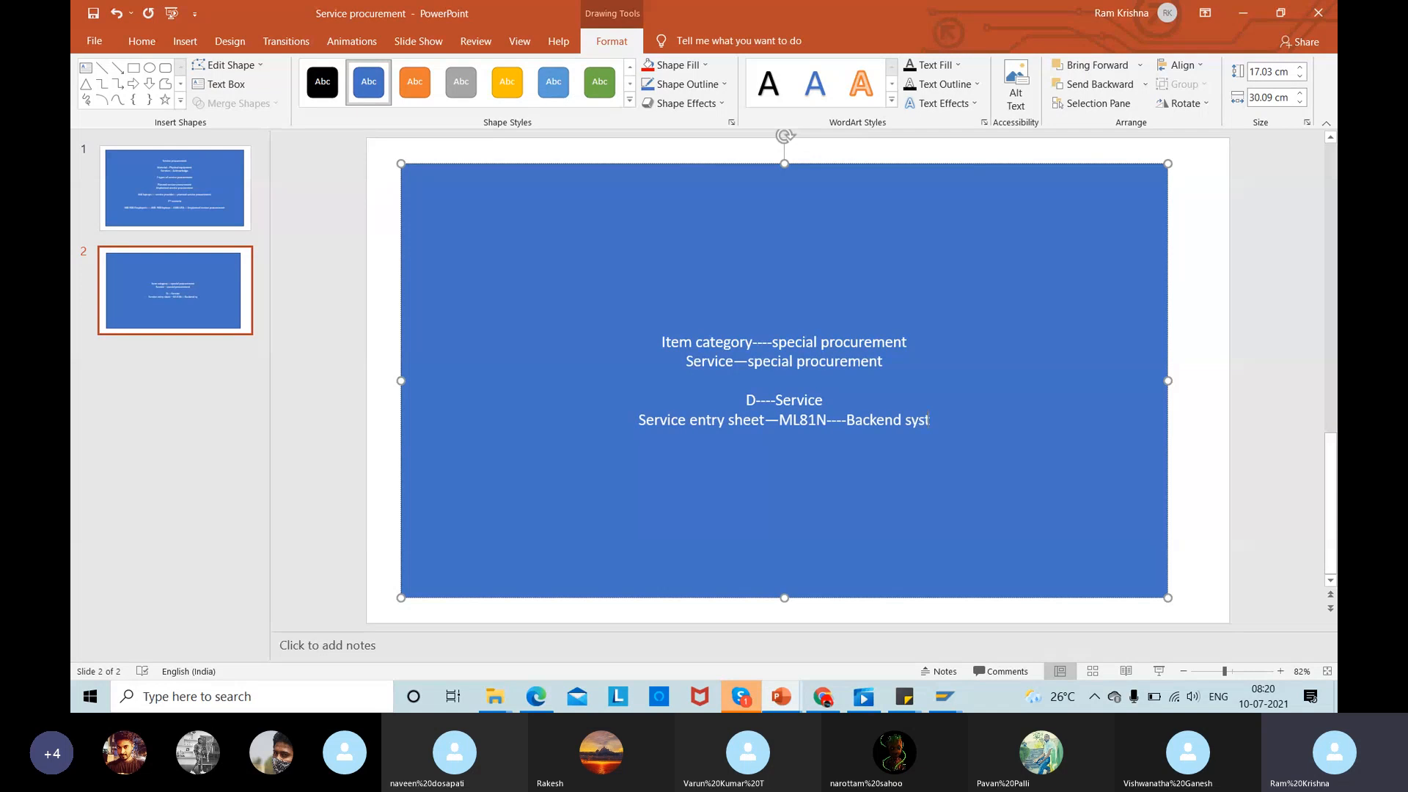
type("em is pos")
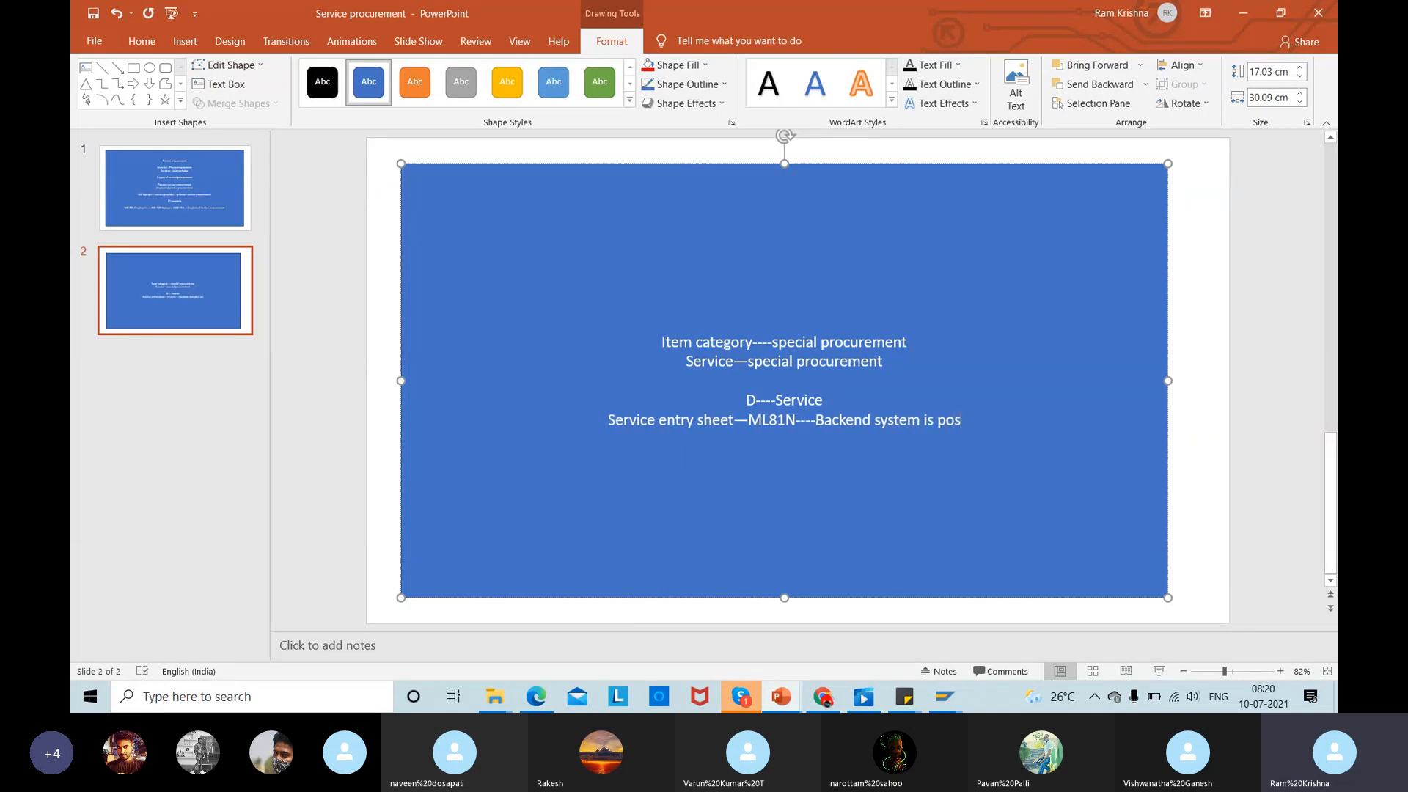
type("ting GR")
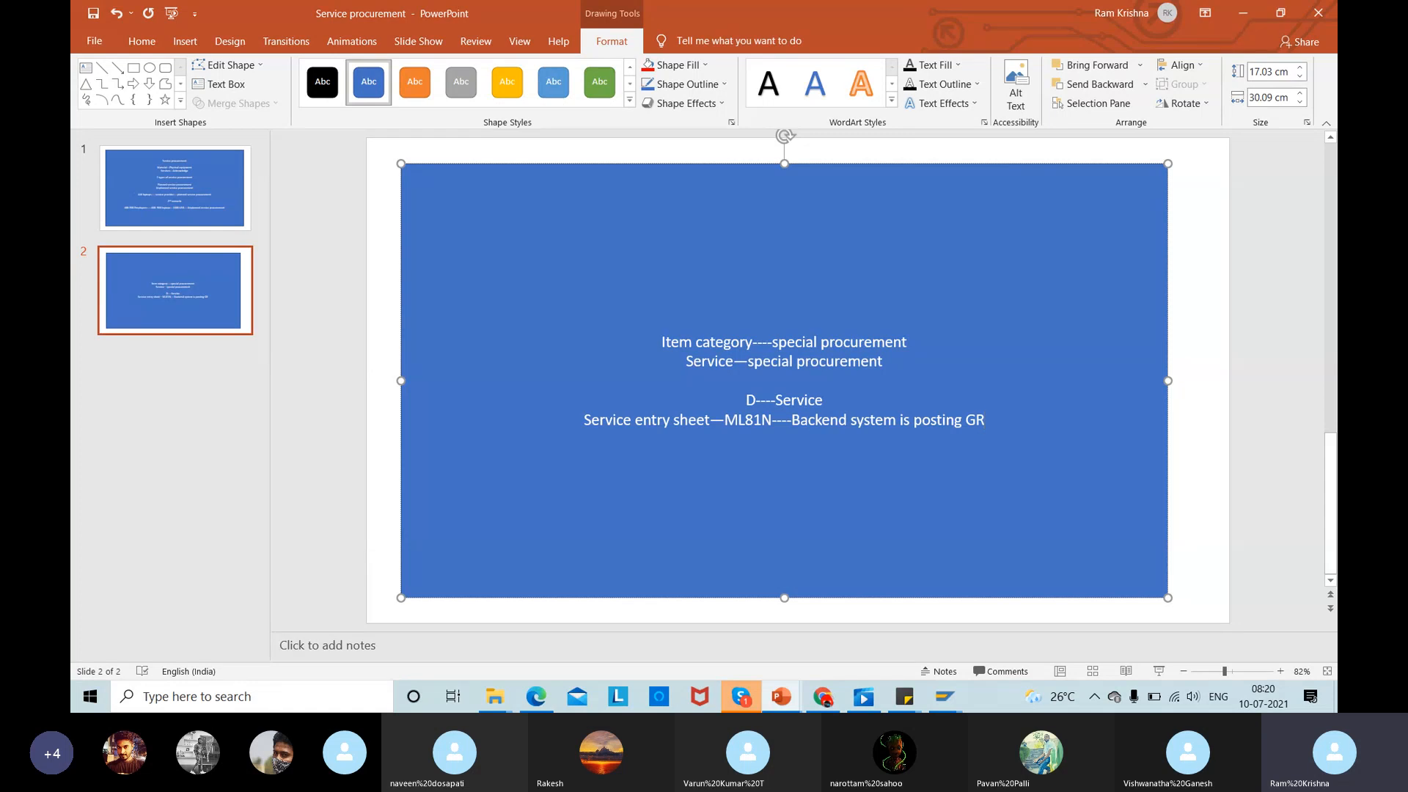
- Return to the SAP purchase order, check the Skype call briefly, and close the floating call window
key("alt+Tab")
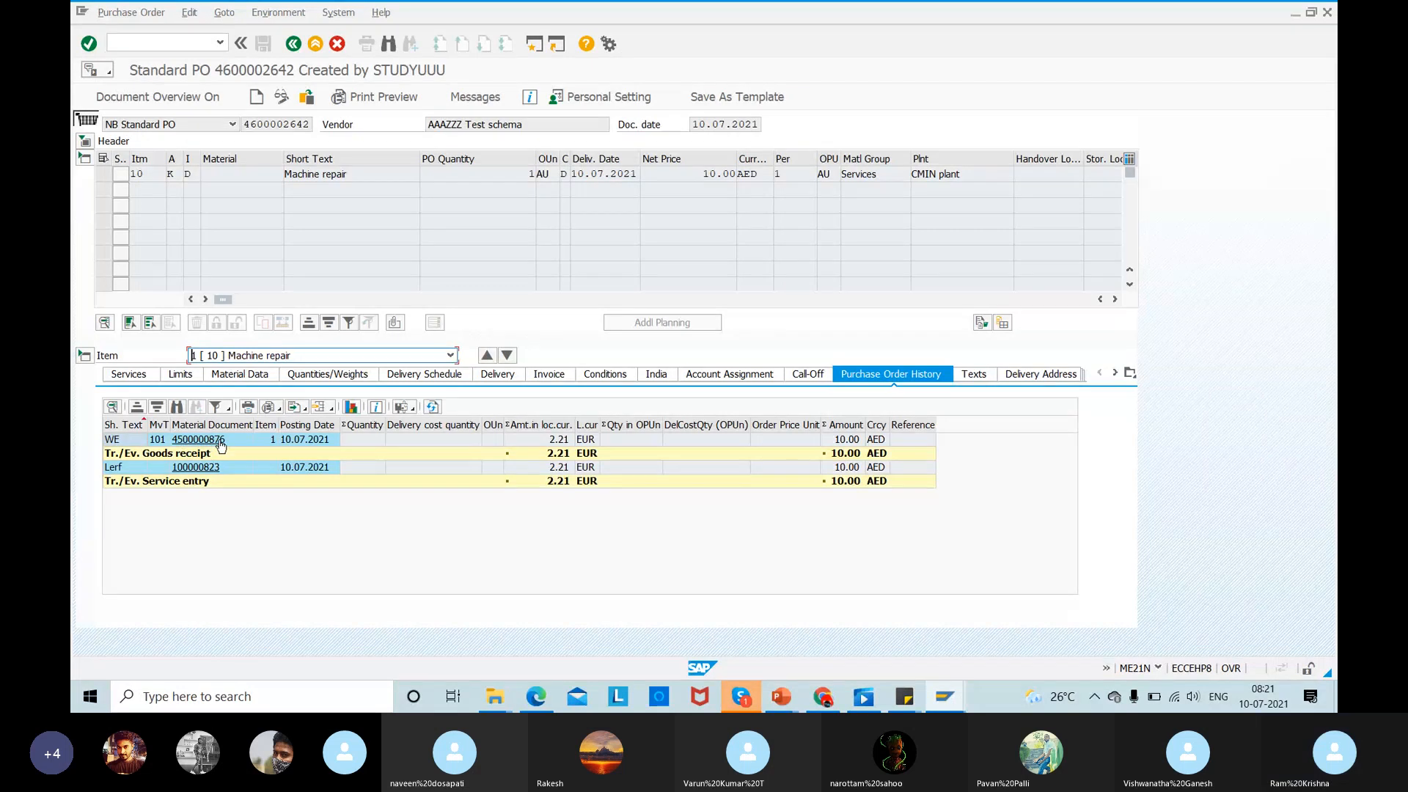
left_click(739, 696)
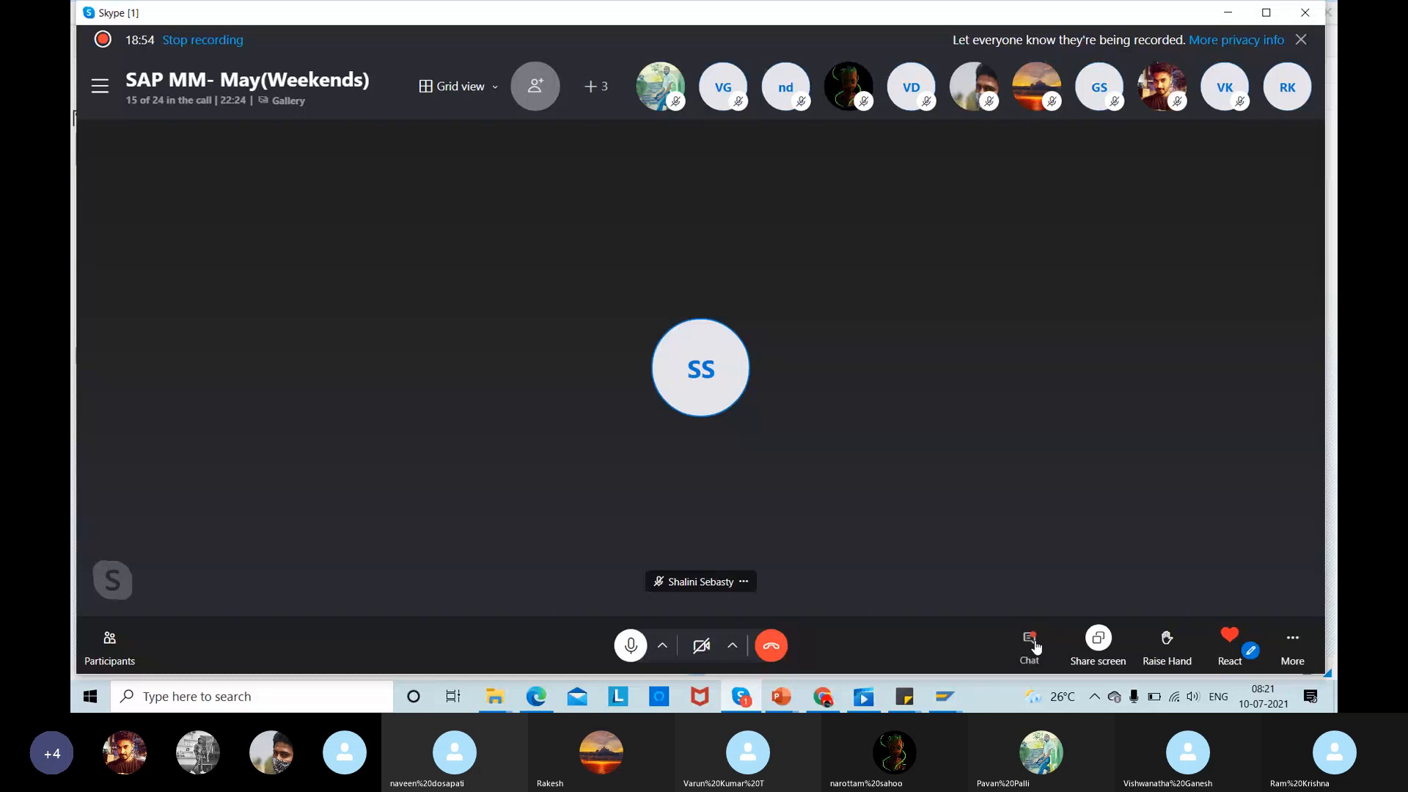
key("alt+Tab")
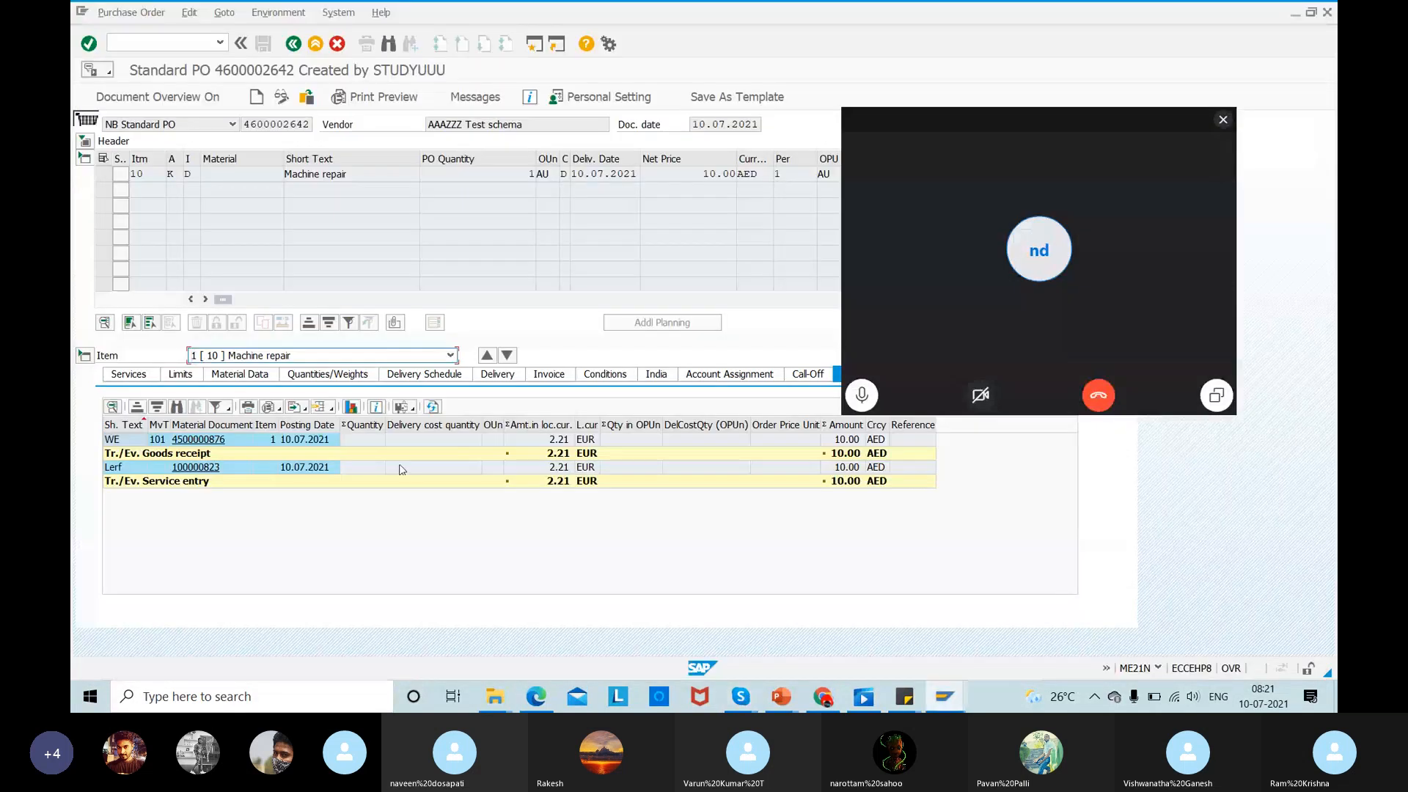
left_click(1222, 120)
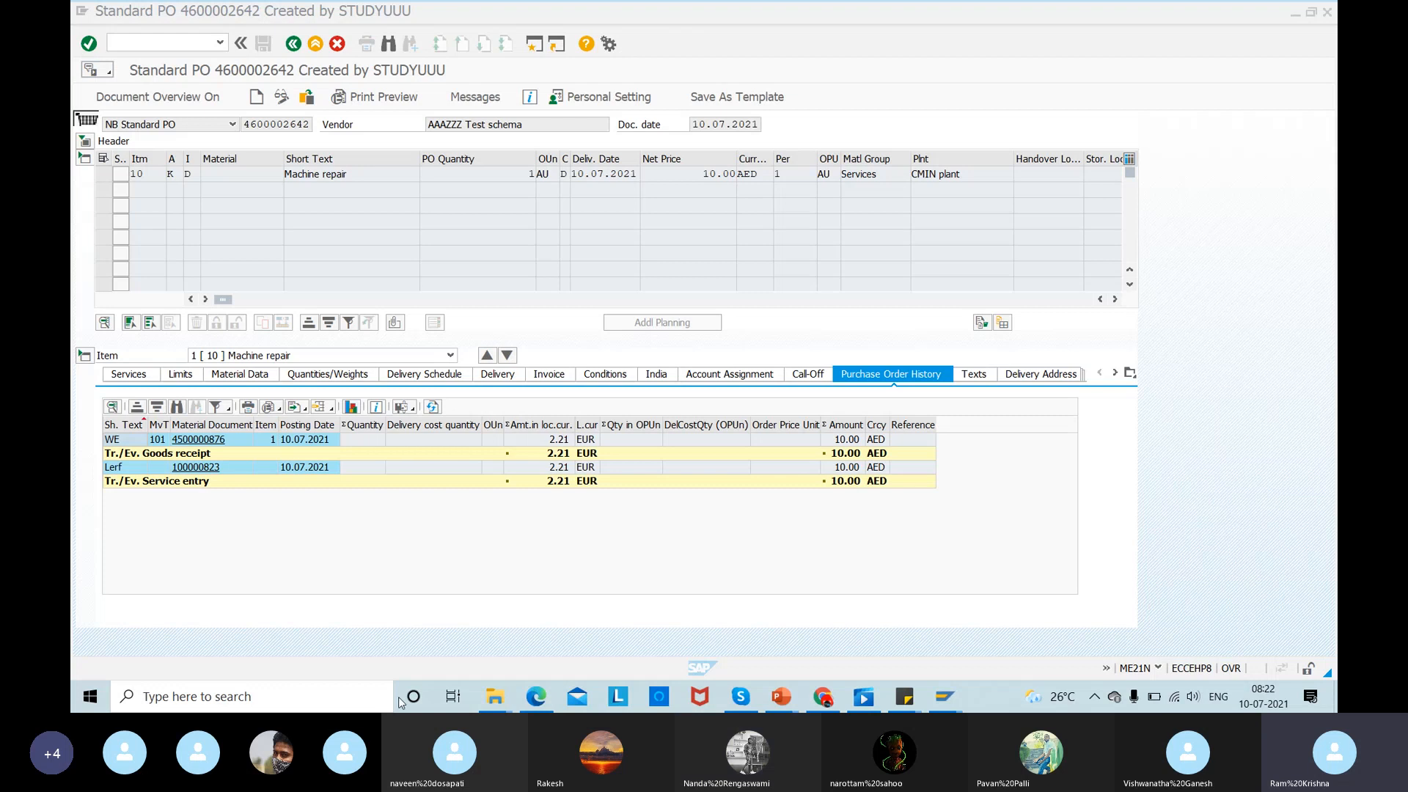
- Open the goods receipt material document from the purchase order history and view its quantity details
left_click(202, 442)
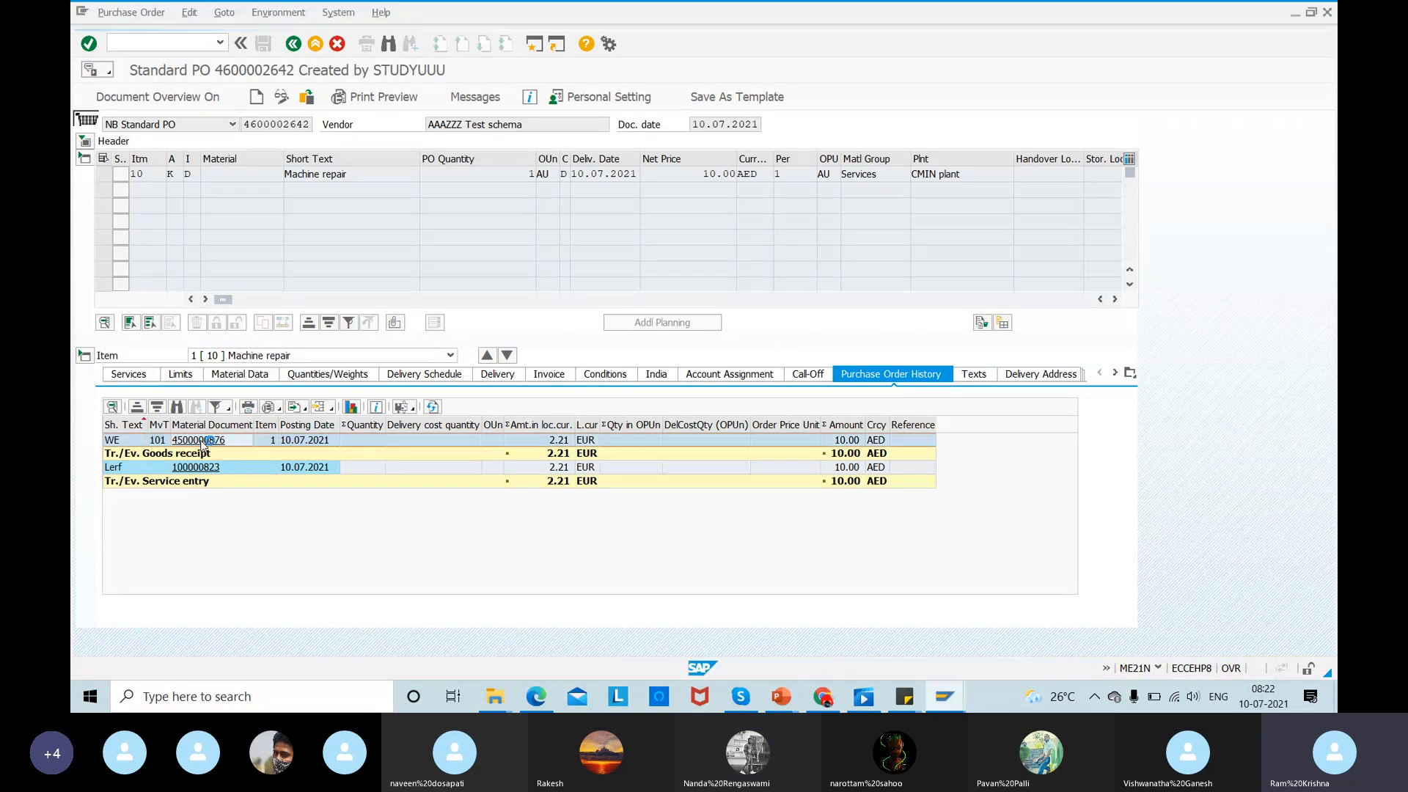
left_click(203, 441)
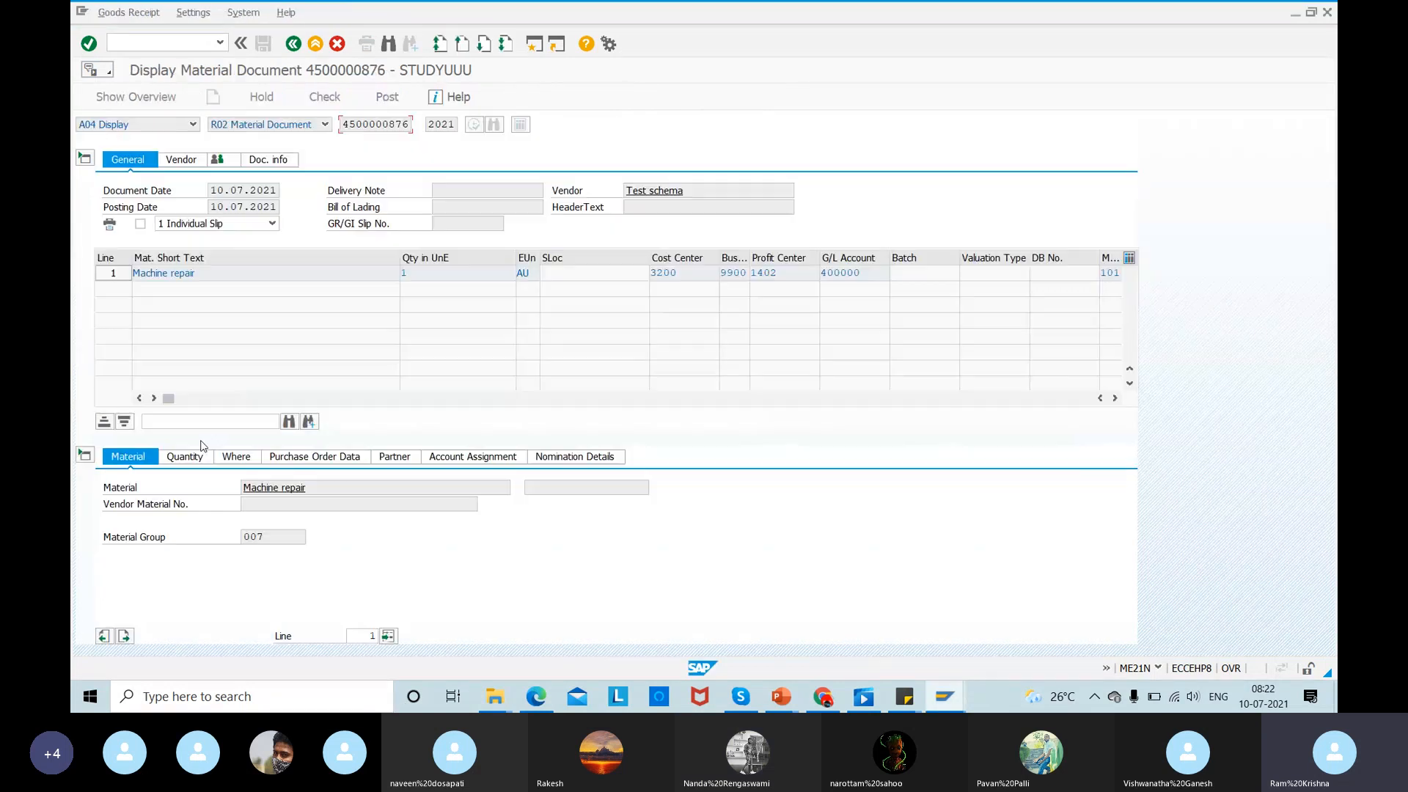
left_click(192, 457)
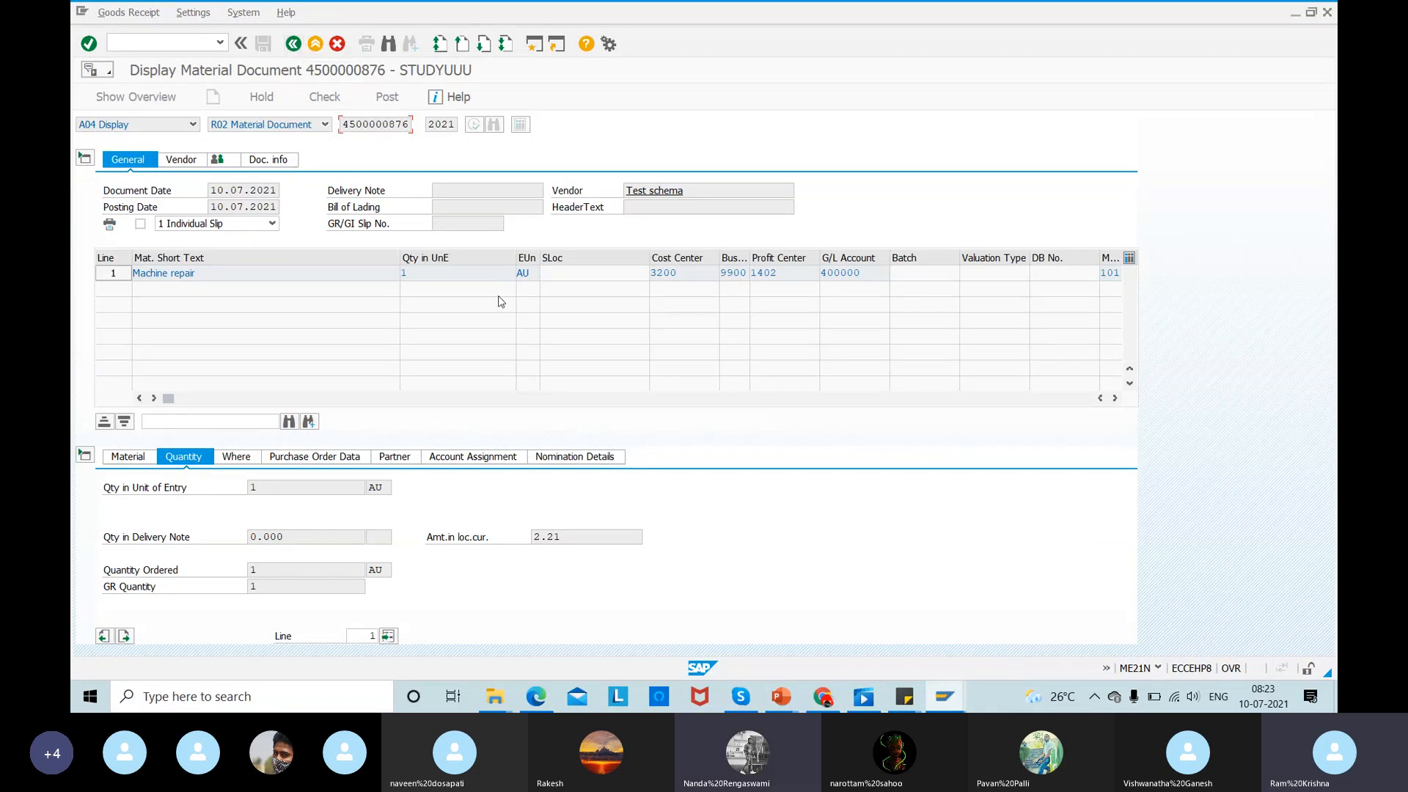
- Examine the G/L account and cost center of the machine repair line in the material document, and return to the purchase order
double_click(836, 273)
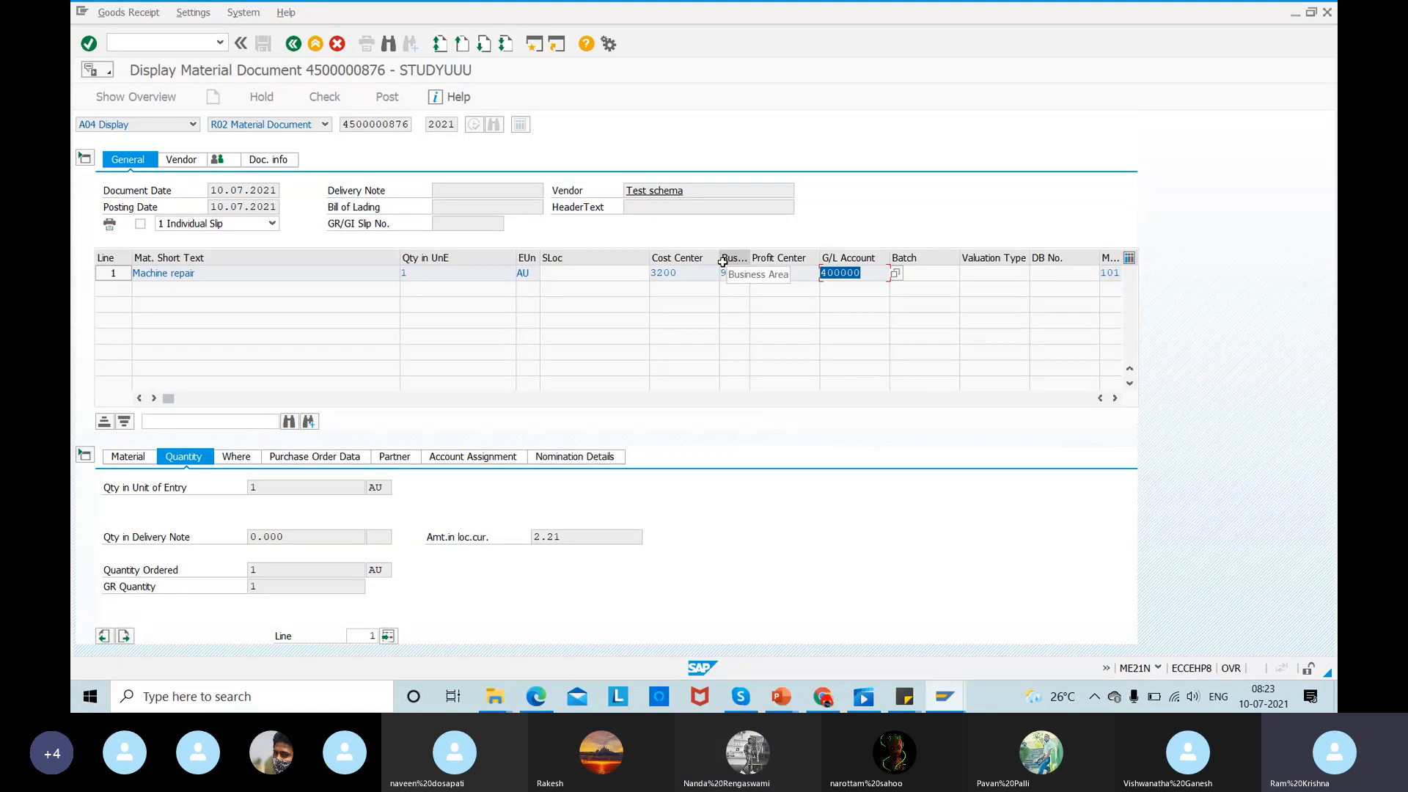
double_click(664, 273)
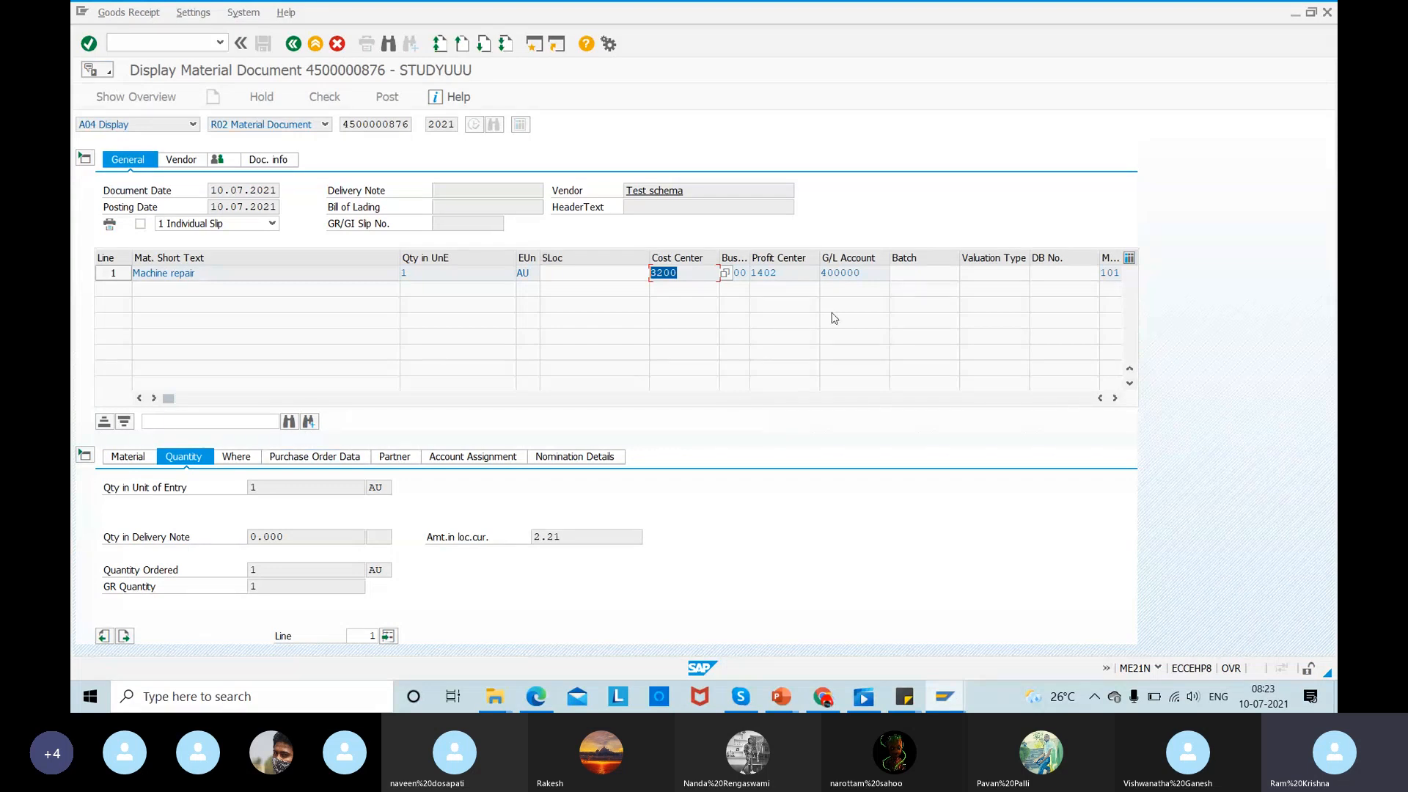
double_click(859, 276)
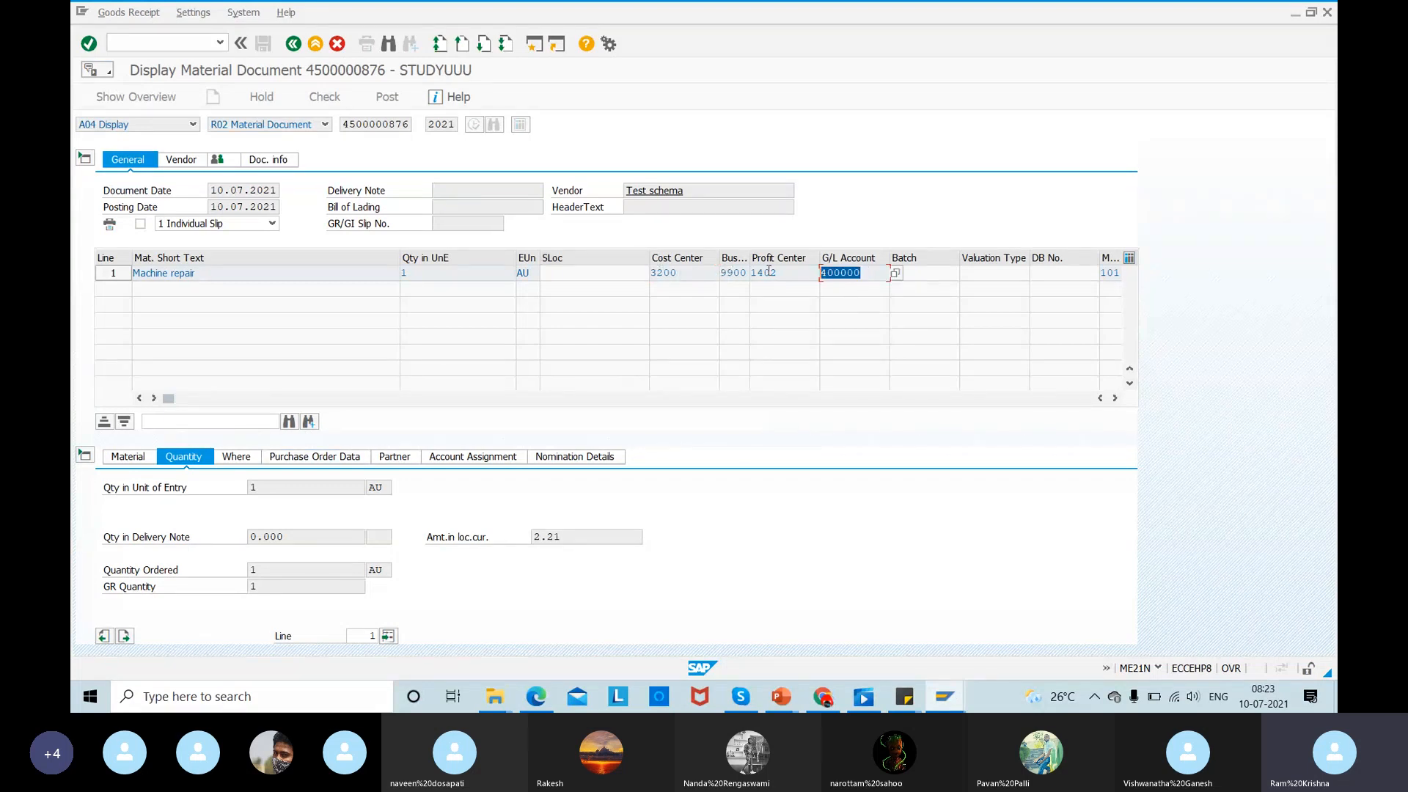
double_click(663, 272)
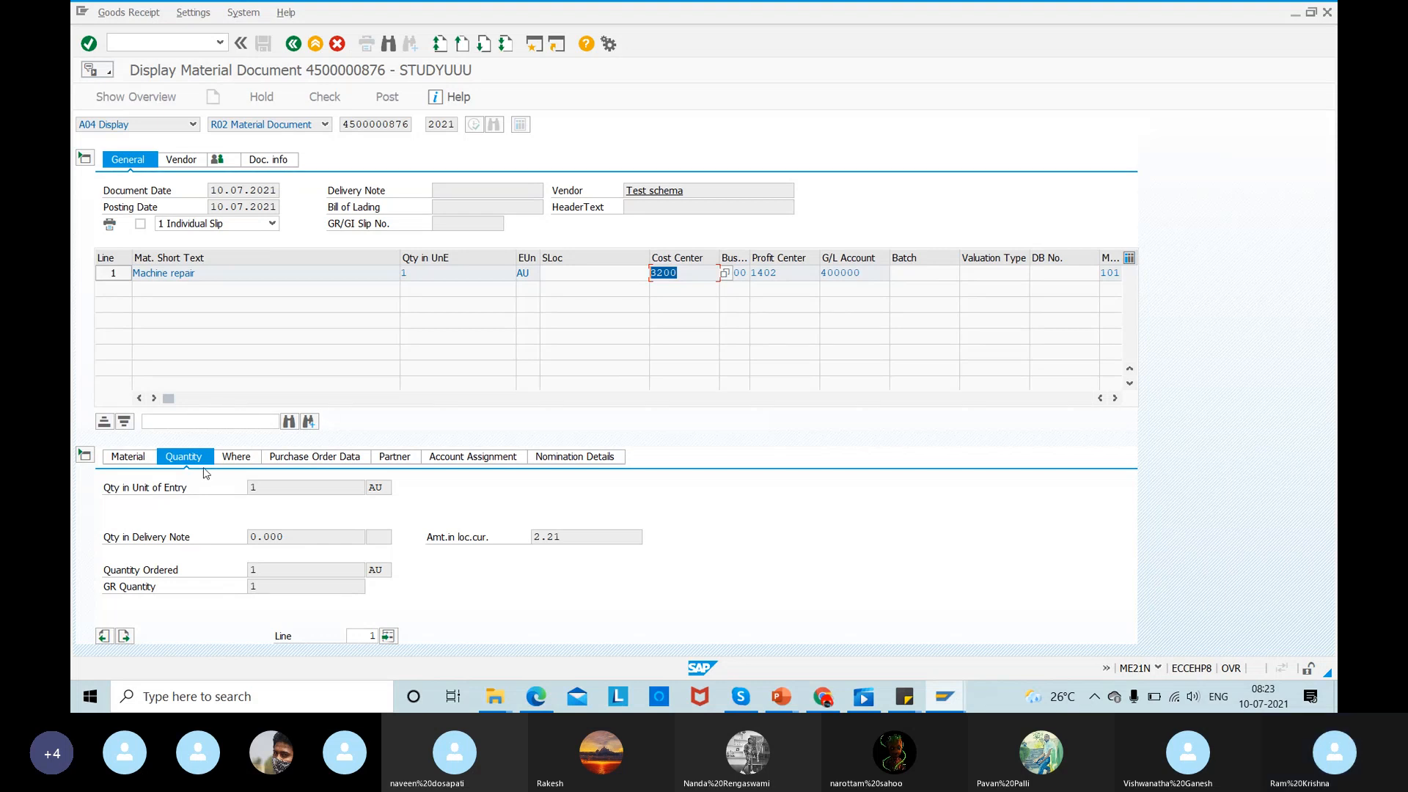
left_click(290, 41)
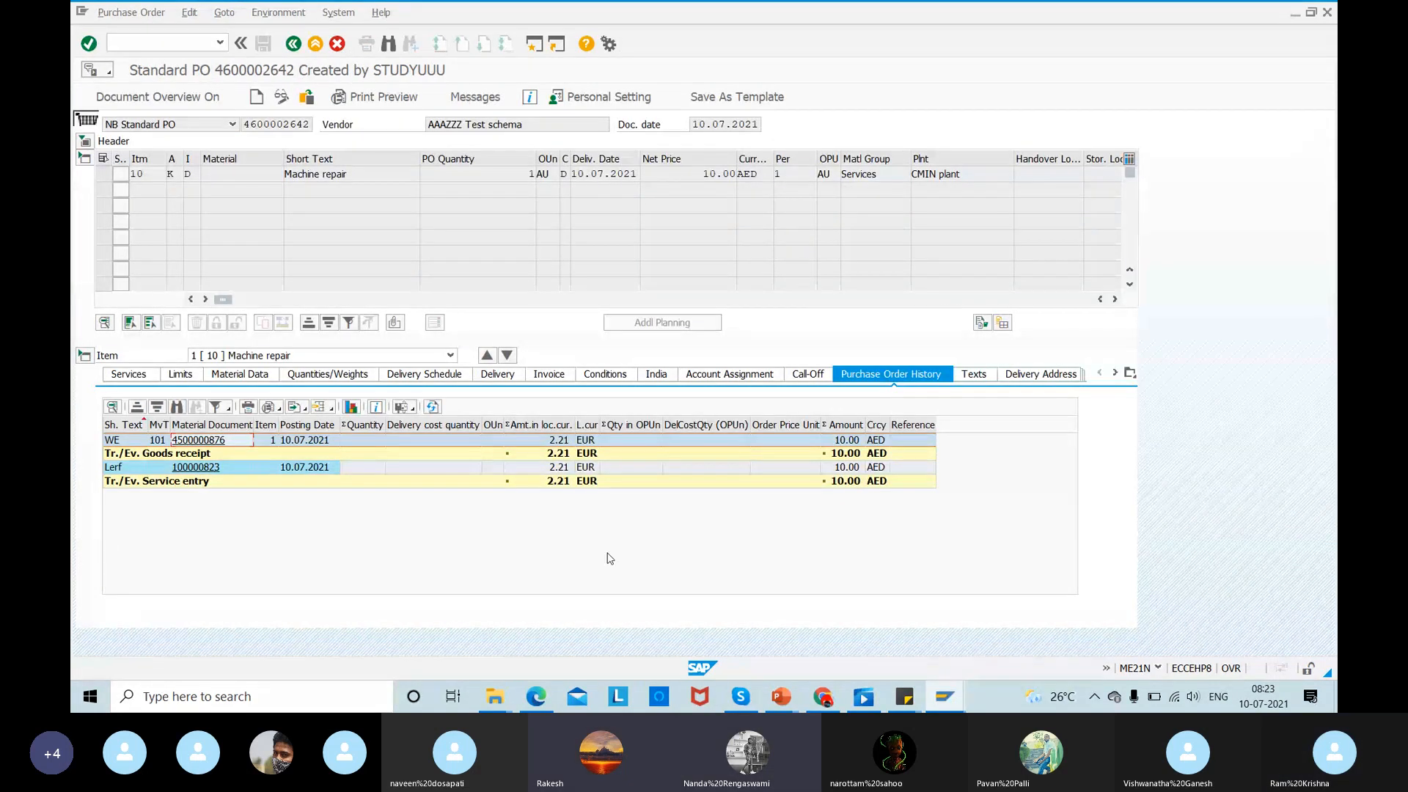
- Switch the purchase order to change mode and start a second item line with item category D
left_click(174, 174)
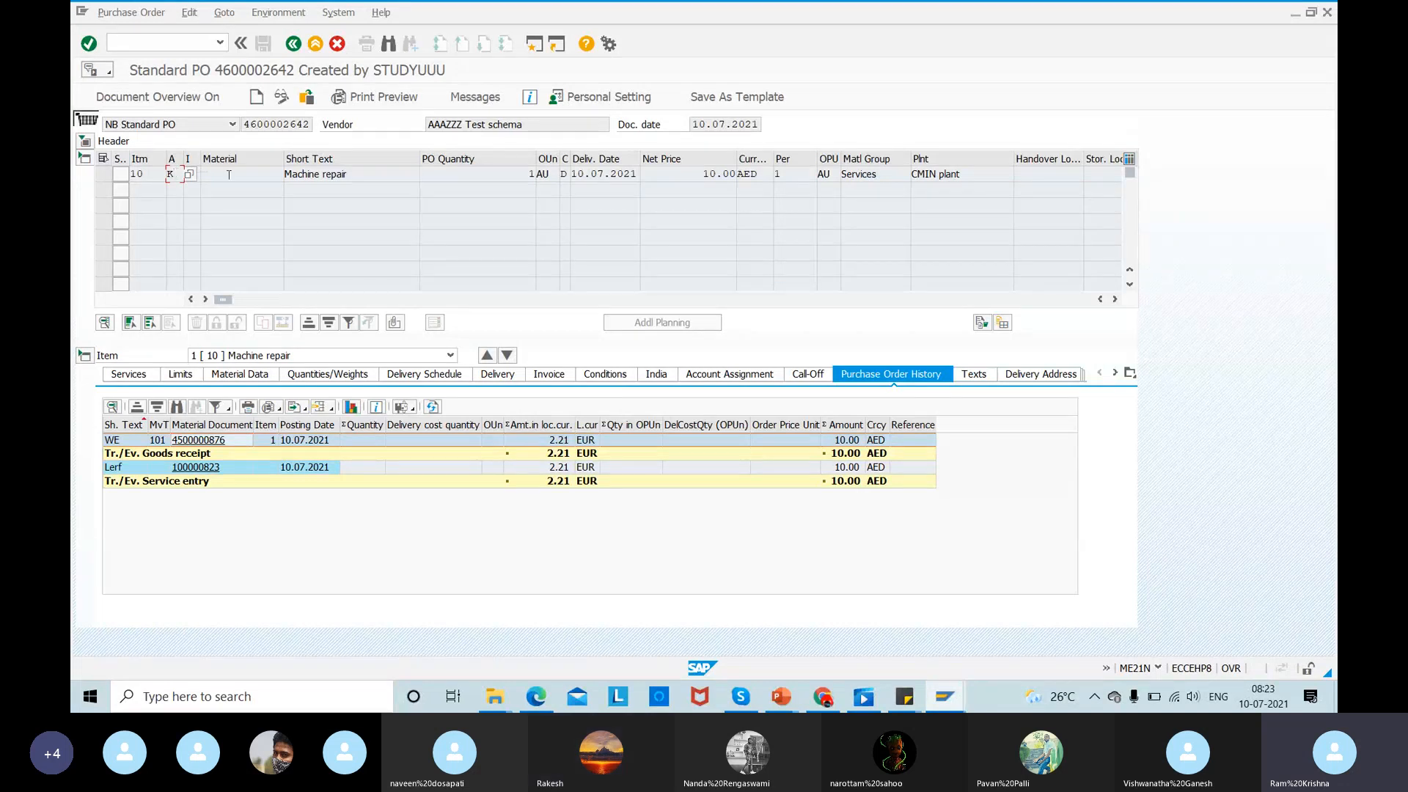
type("D")
left_click(279, 99)
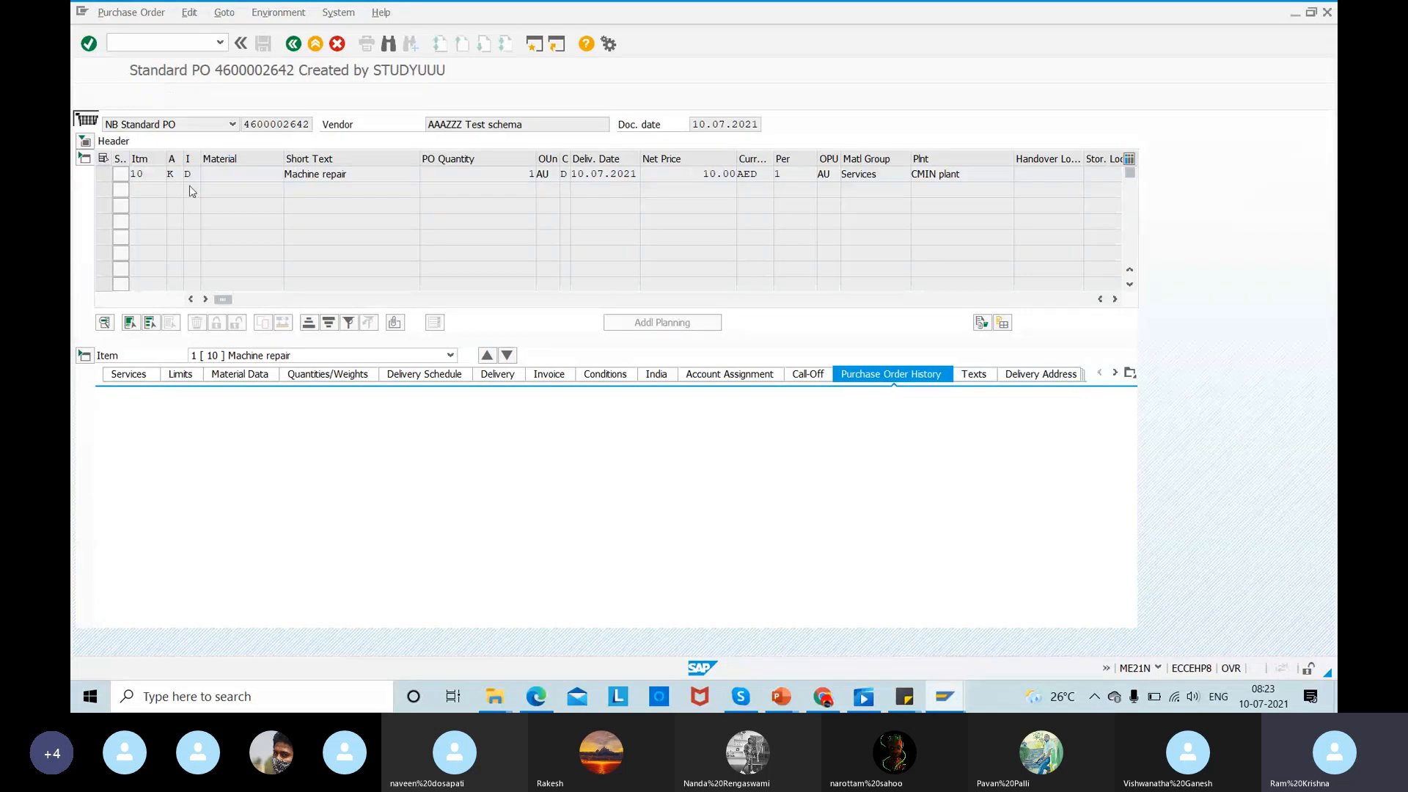
left_click(193, 228)
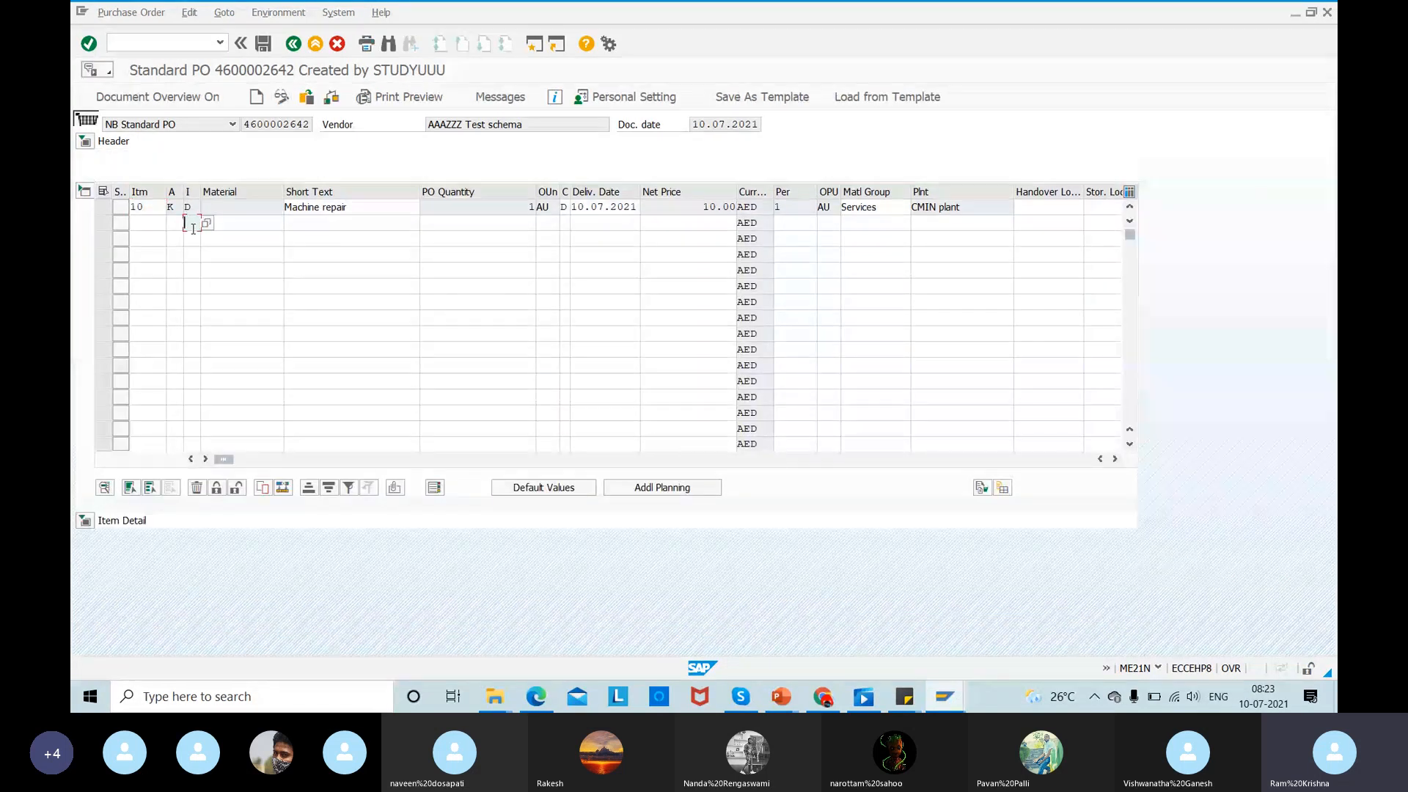
type("D")
- Enter material 50068121 with a purchase order quantity of 1 in the second item line
left_click(226, 227)
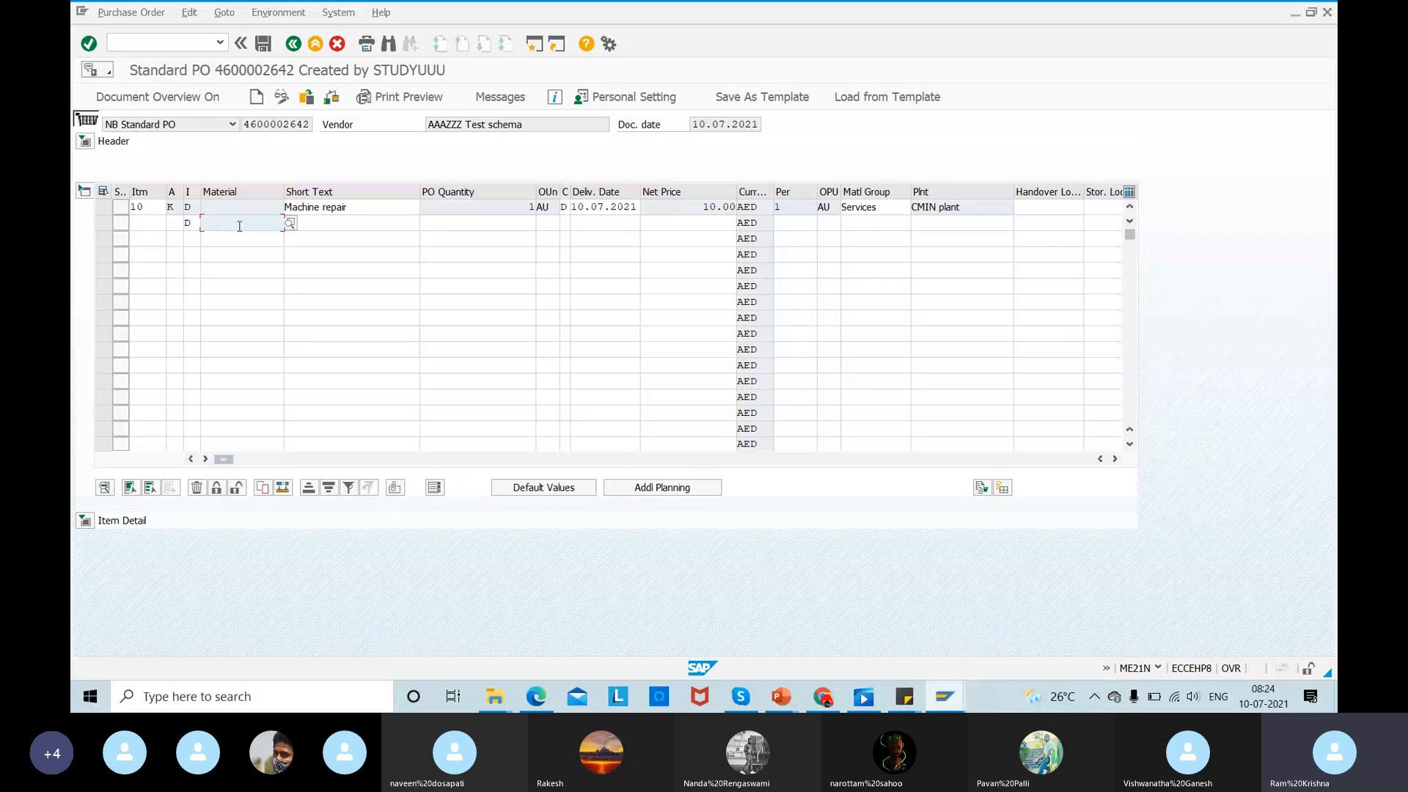
key("space")
key("Down")
key("Return")
left_click_drag(274, 222, 118, 220)
left_click(524, 227)
type("1")
key("Tab")
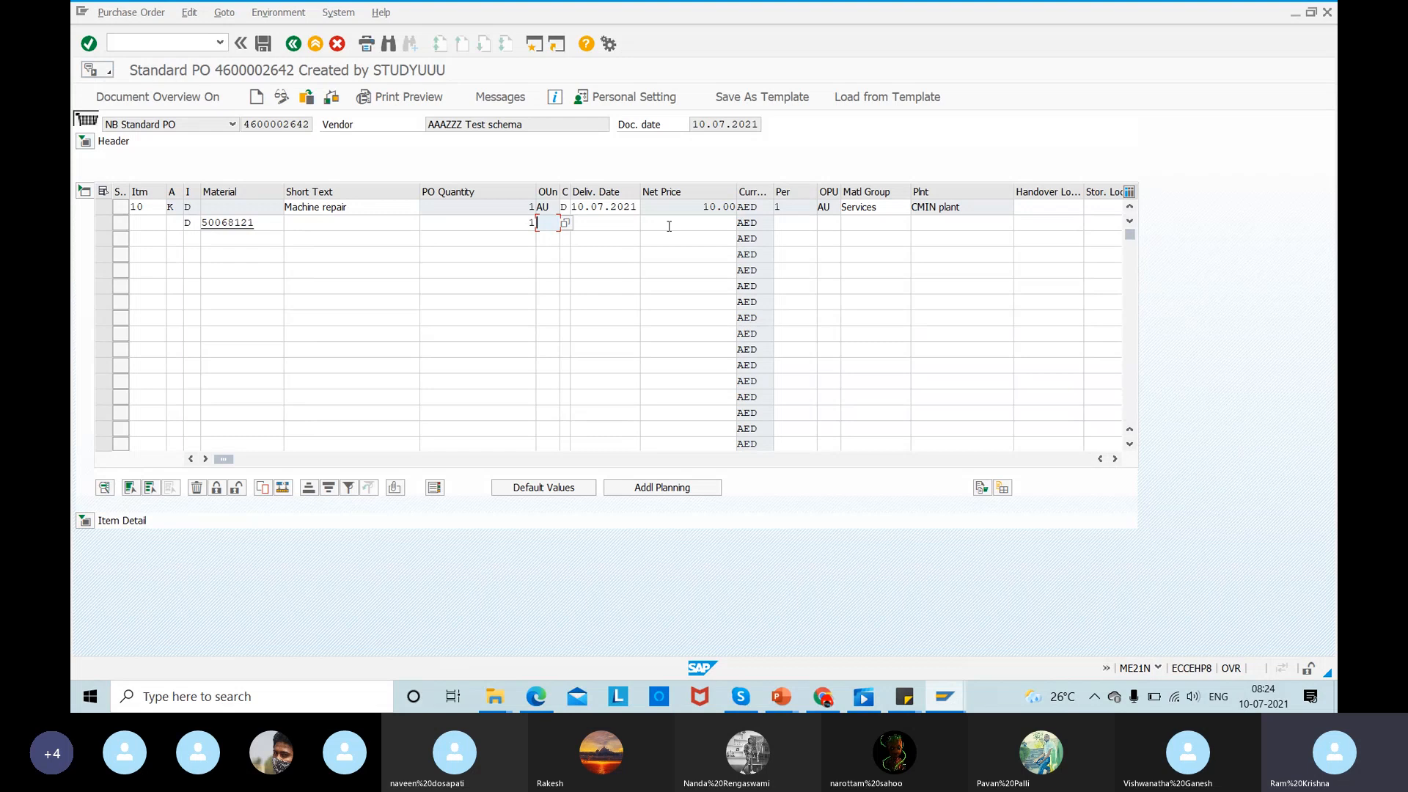
- Set the account assignment category of the material 50068121 item line to U (Unknown)
left_click(697, 218)
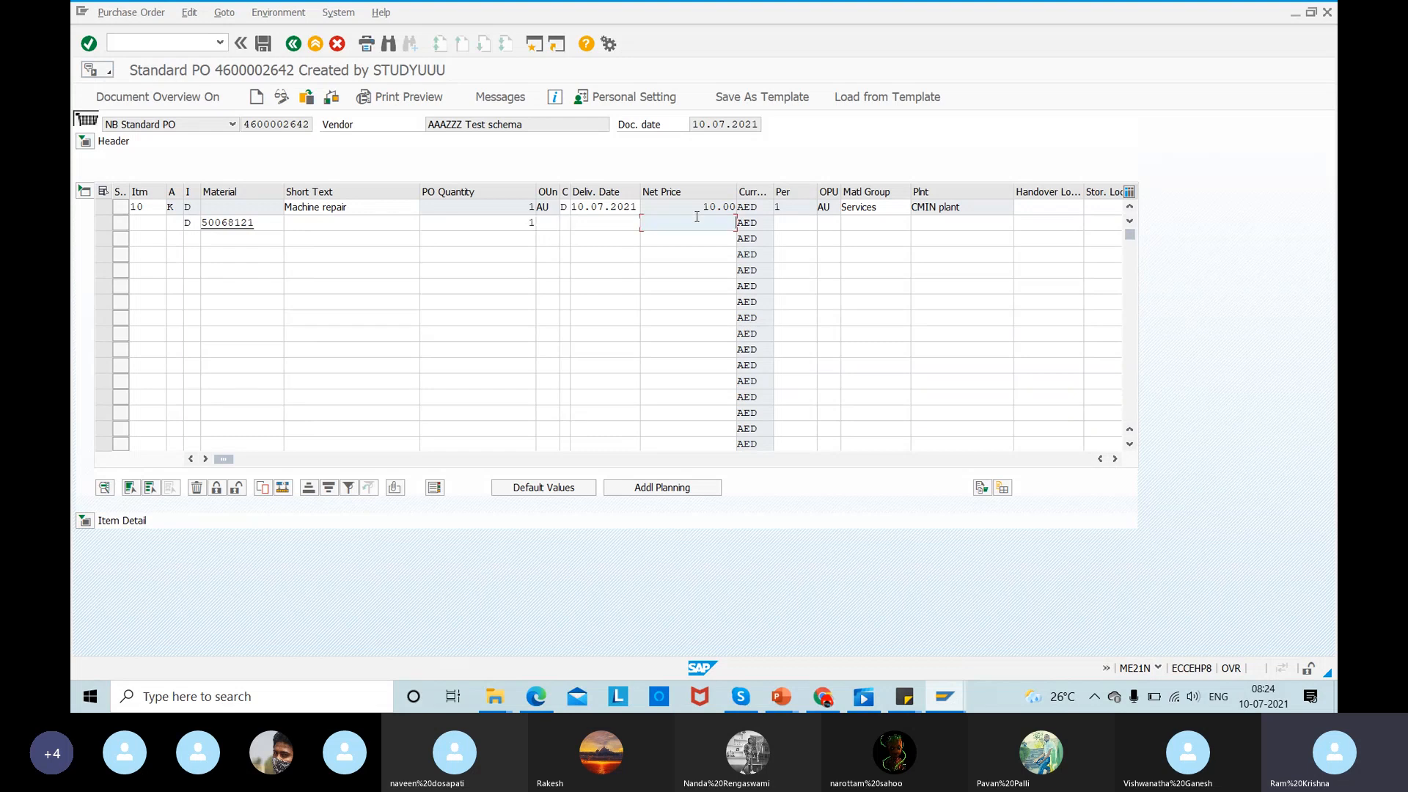
left_click(169, 223)
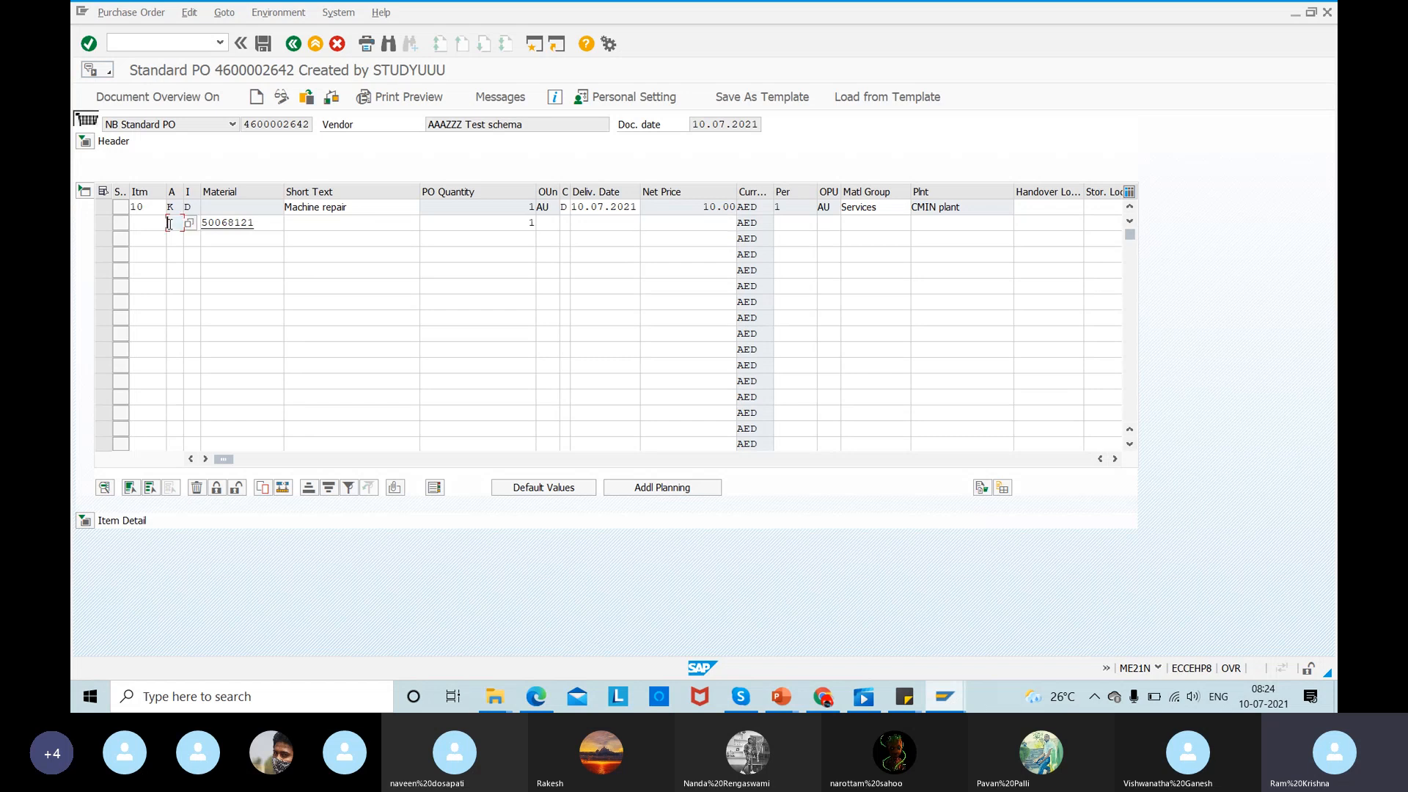
left_click(189, 222)
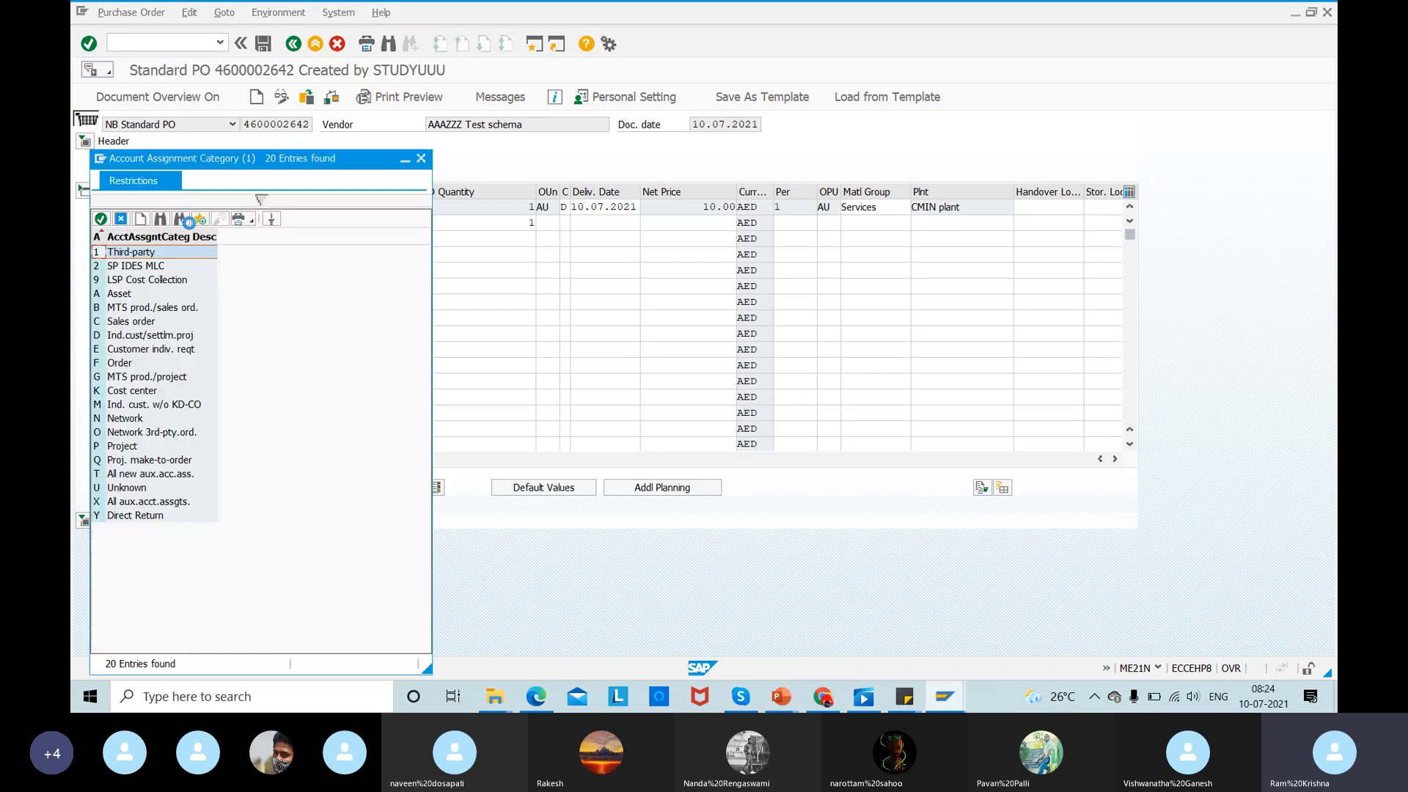
left_click(121, 392)
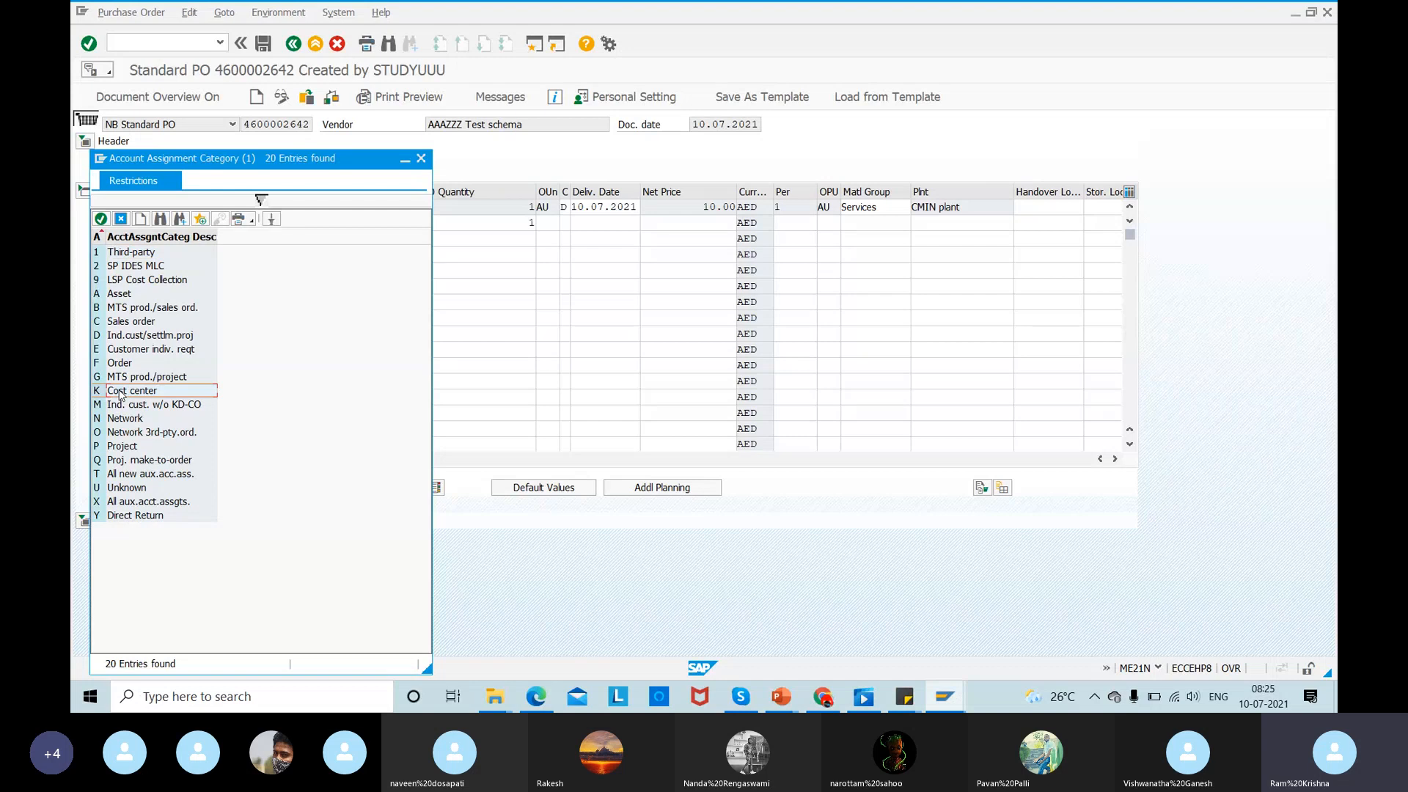
left_click(128, 489)
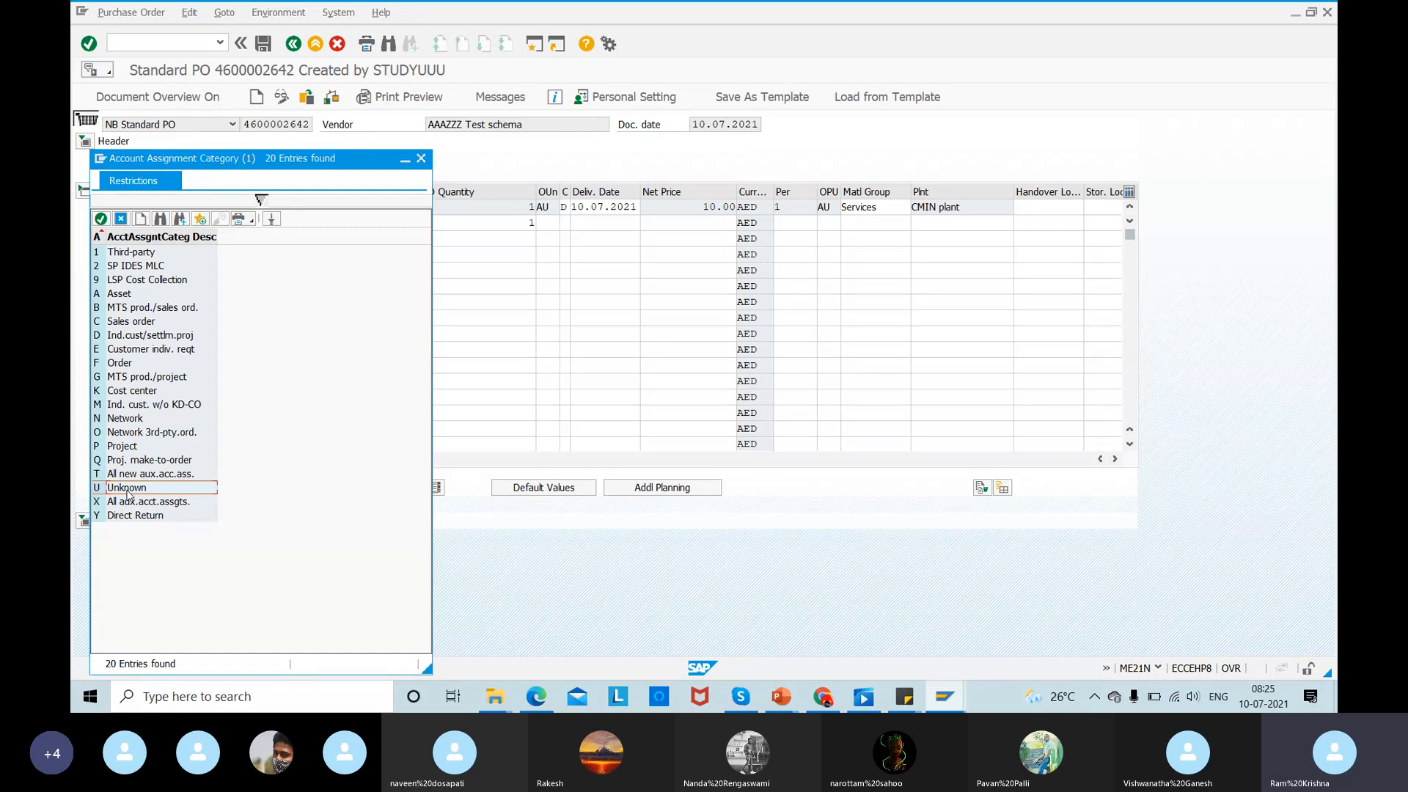
key("Escape")
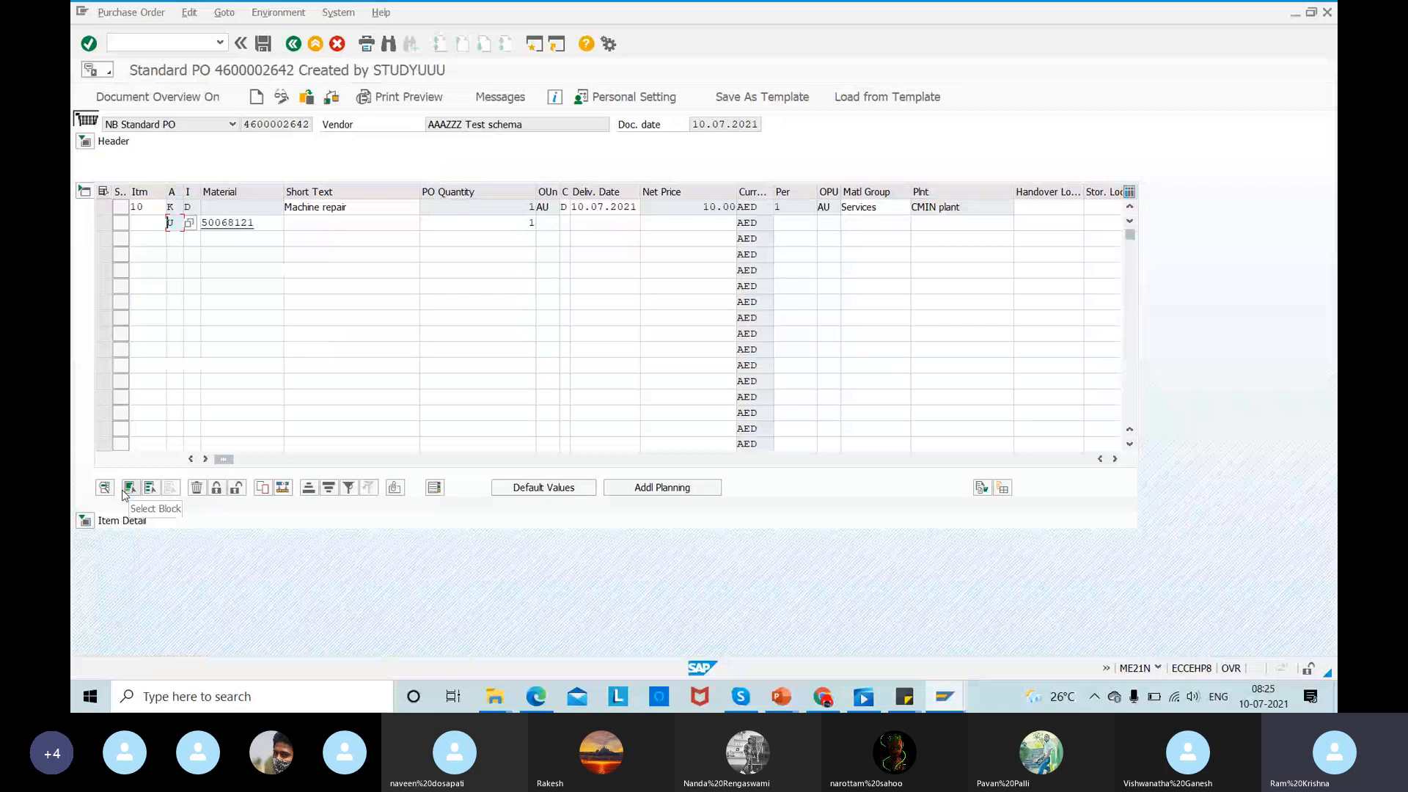
left_click(327, 223)
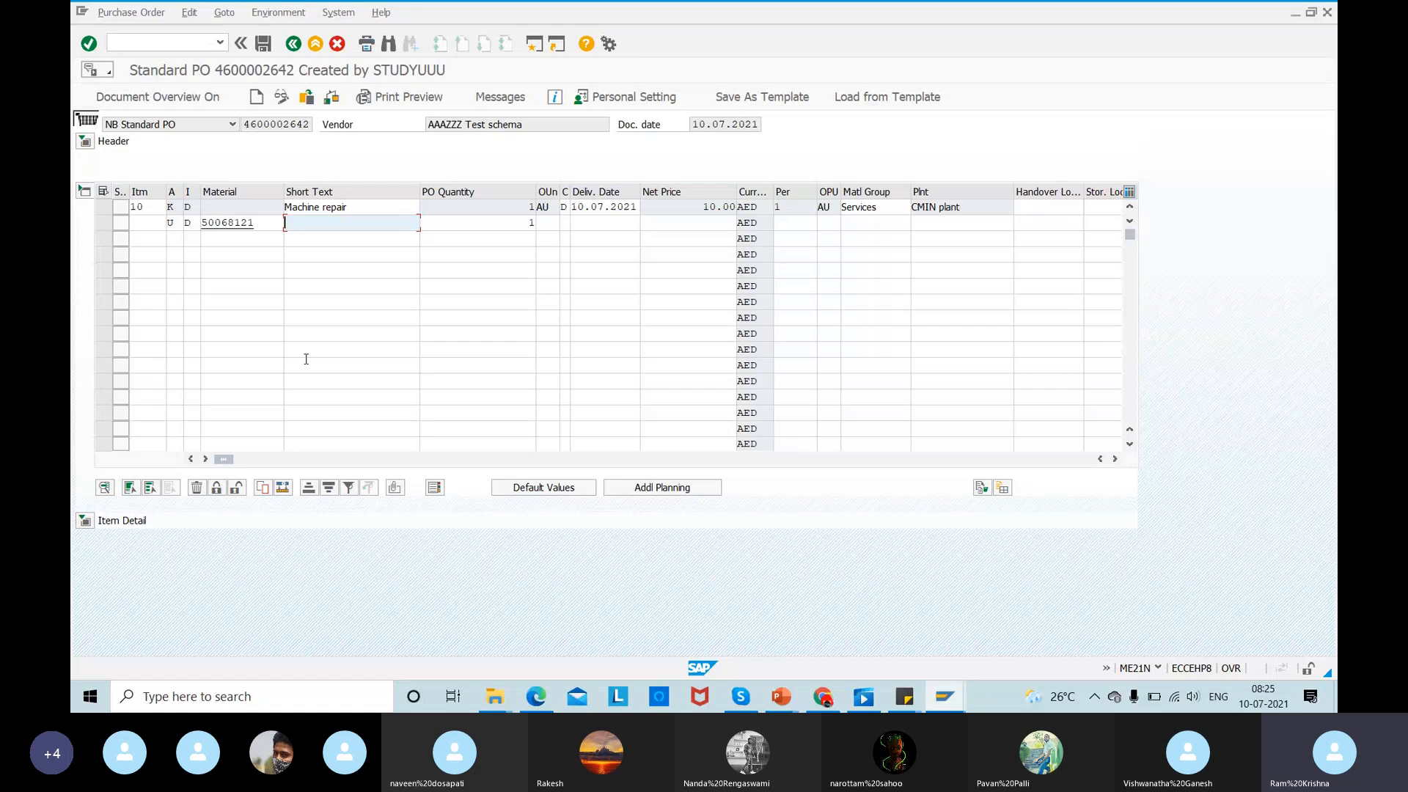
- Expand the item detail and review the service line's quantity and gross price for the machine repair item
left_click(85, 520)
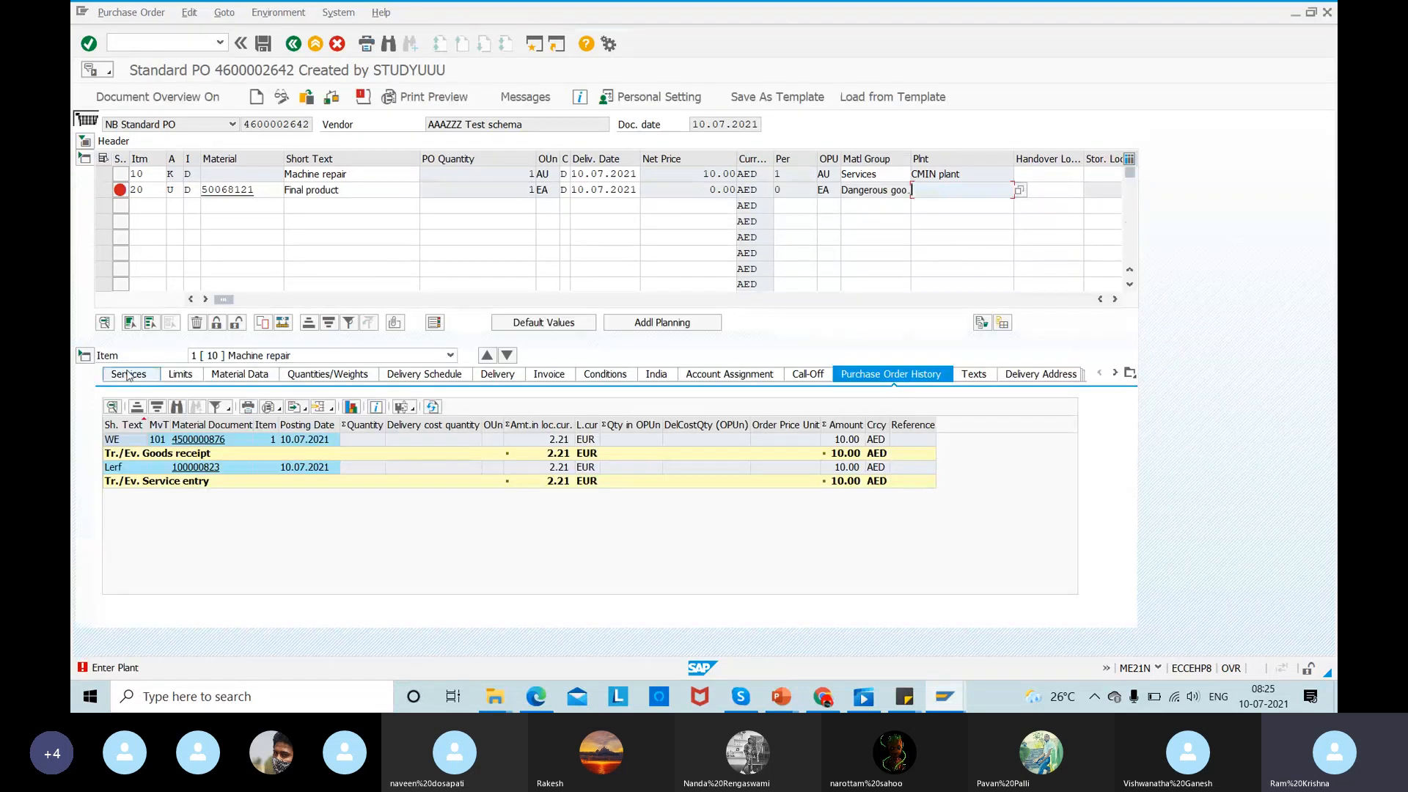
left_click(128, 374)
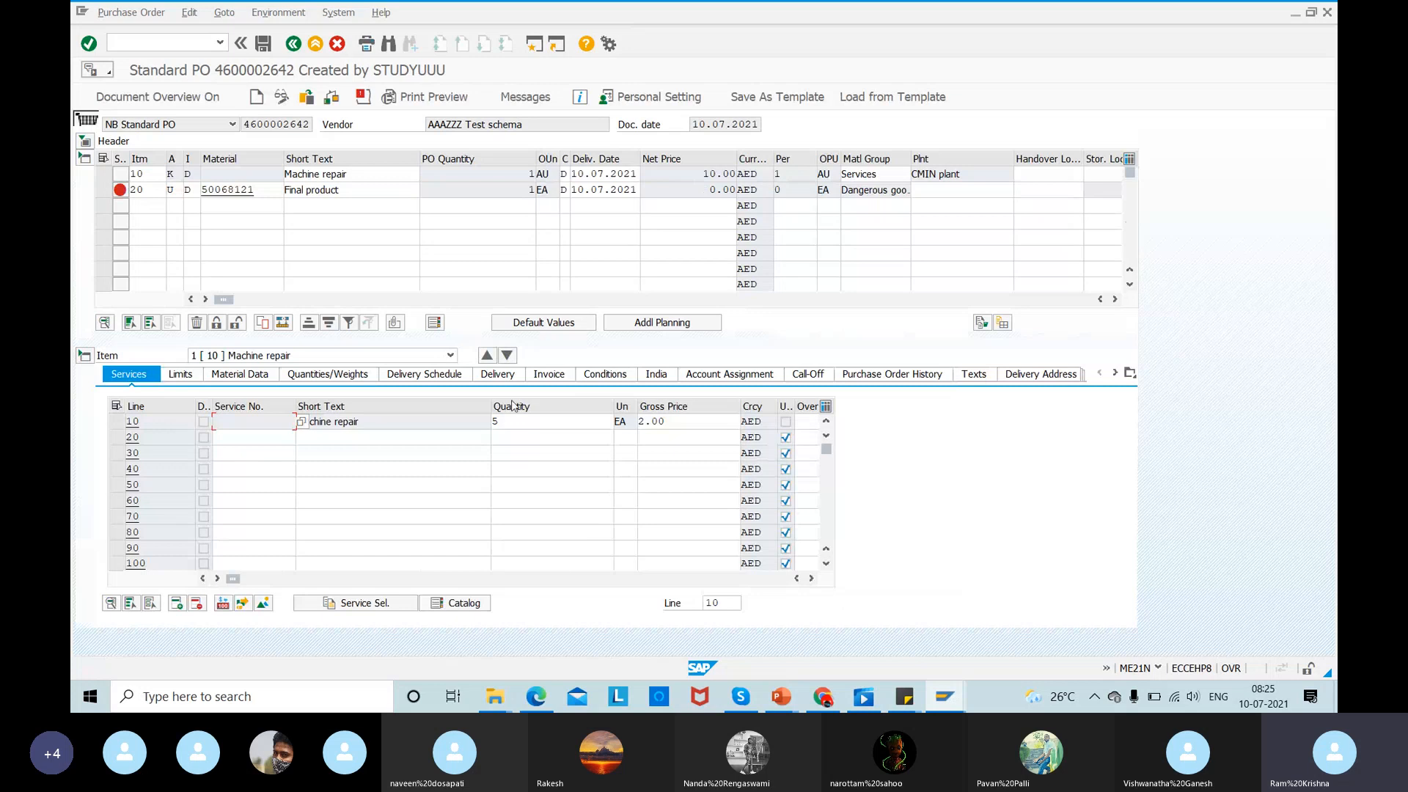
left_click(517, 423)
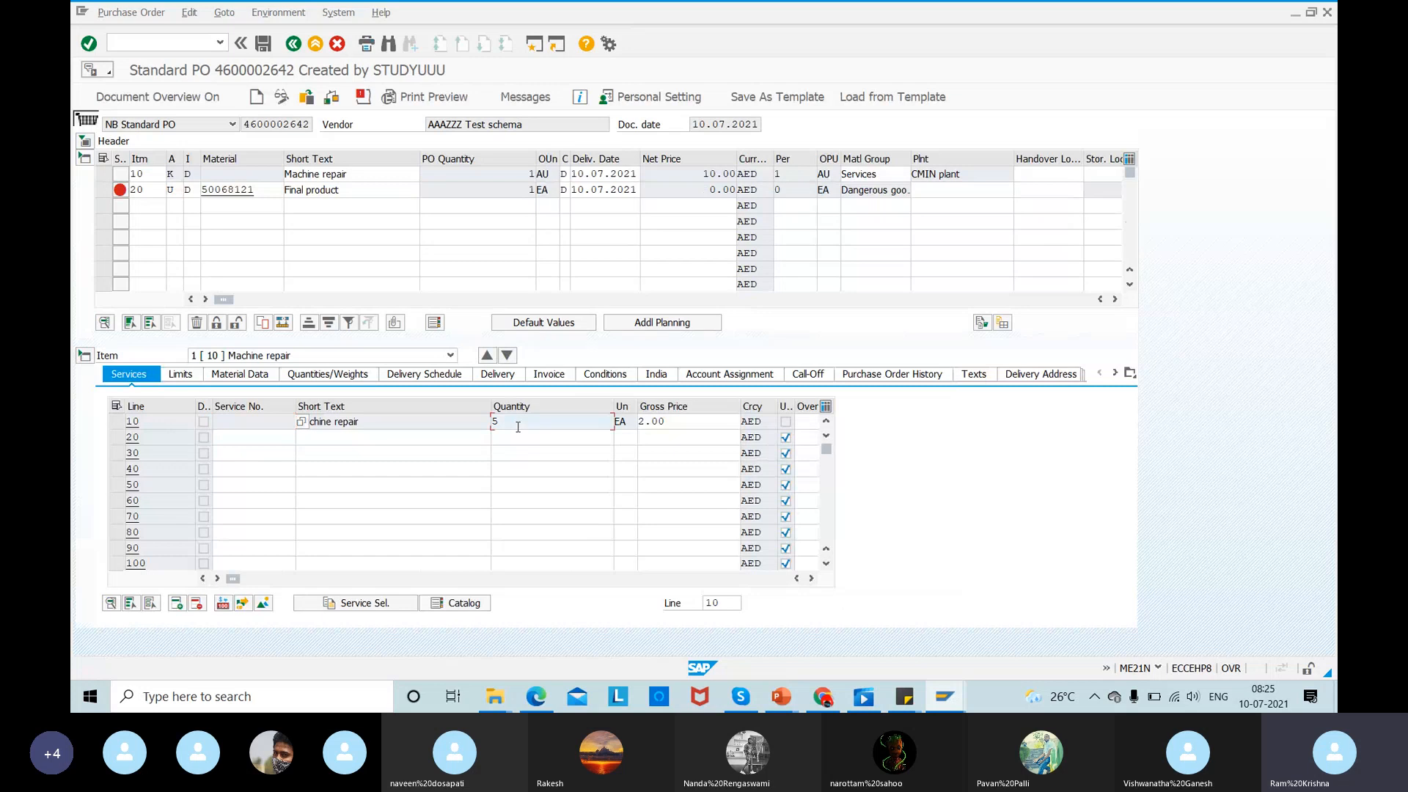
left_click(695, 433)
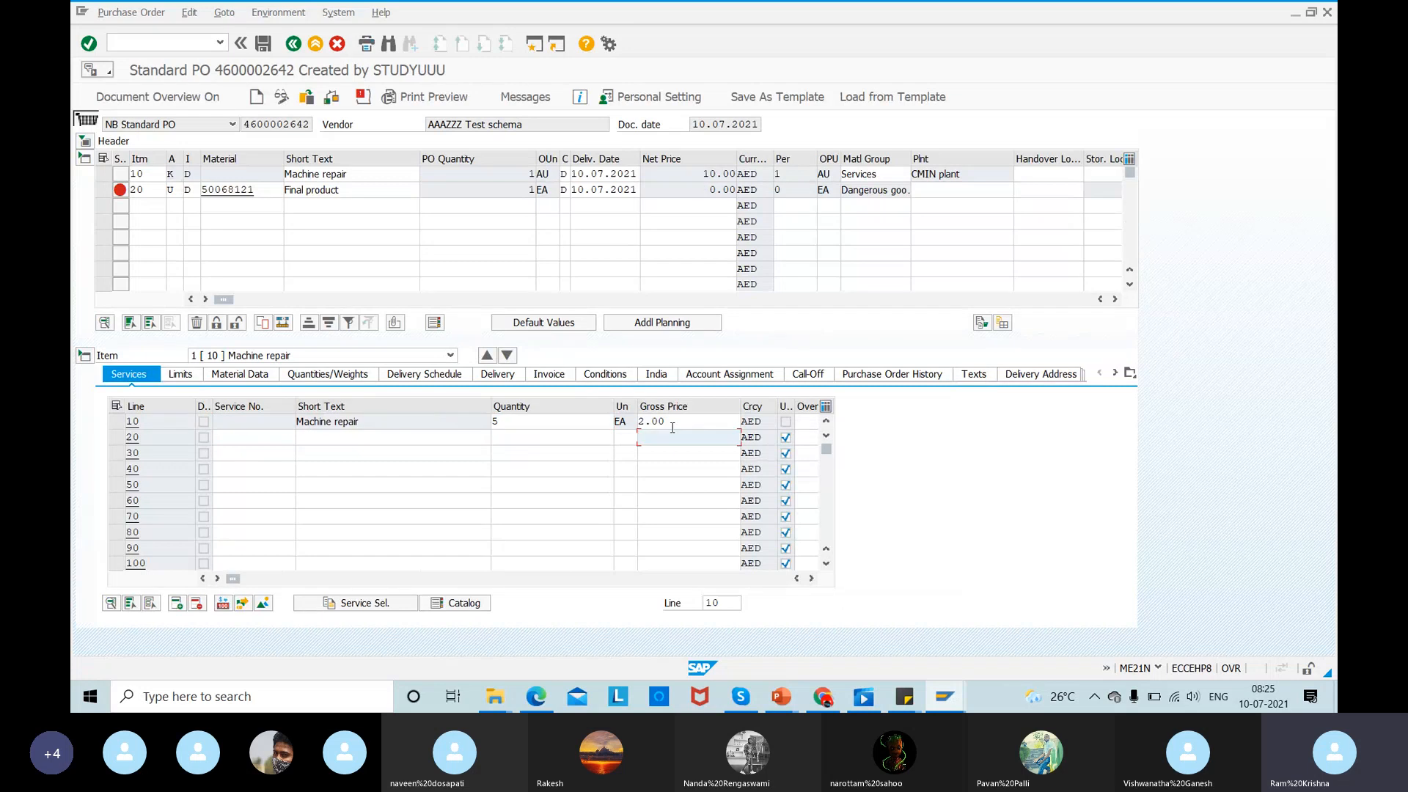
left_click(517, 177)
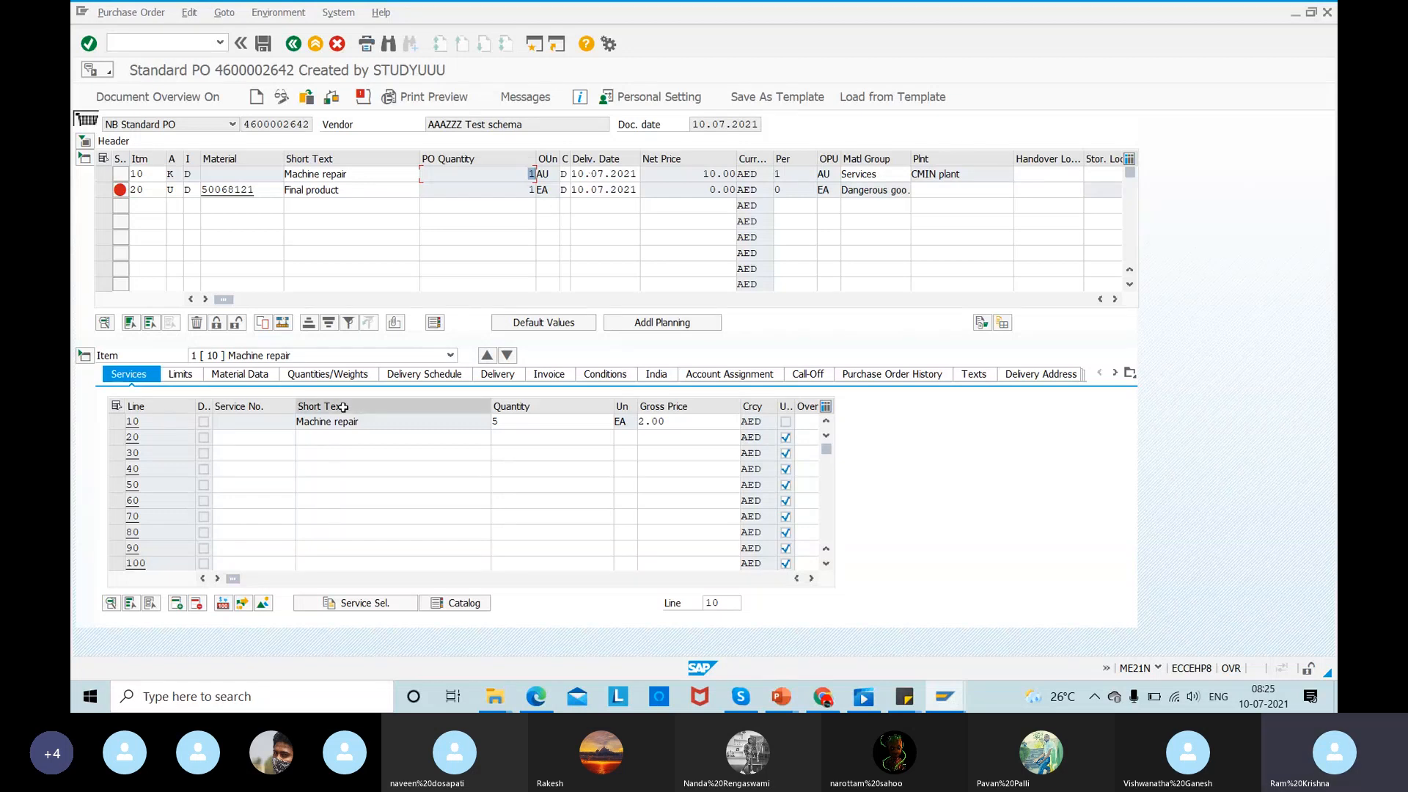
left_click_drag(508, 421, 427, 420)
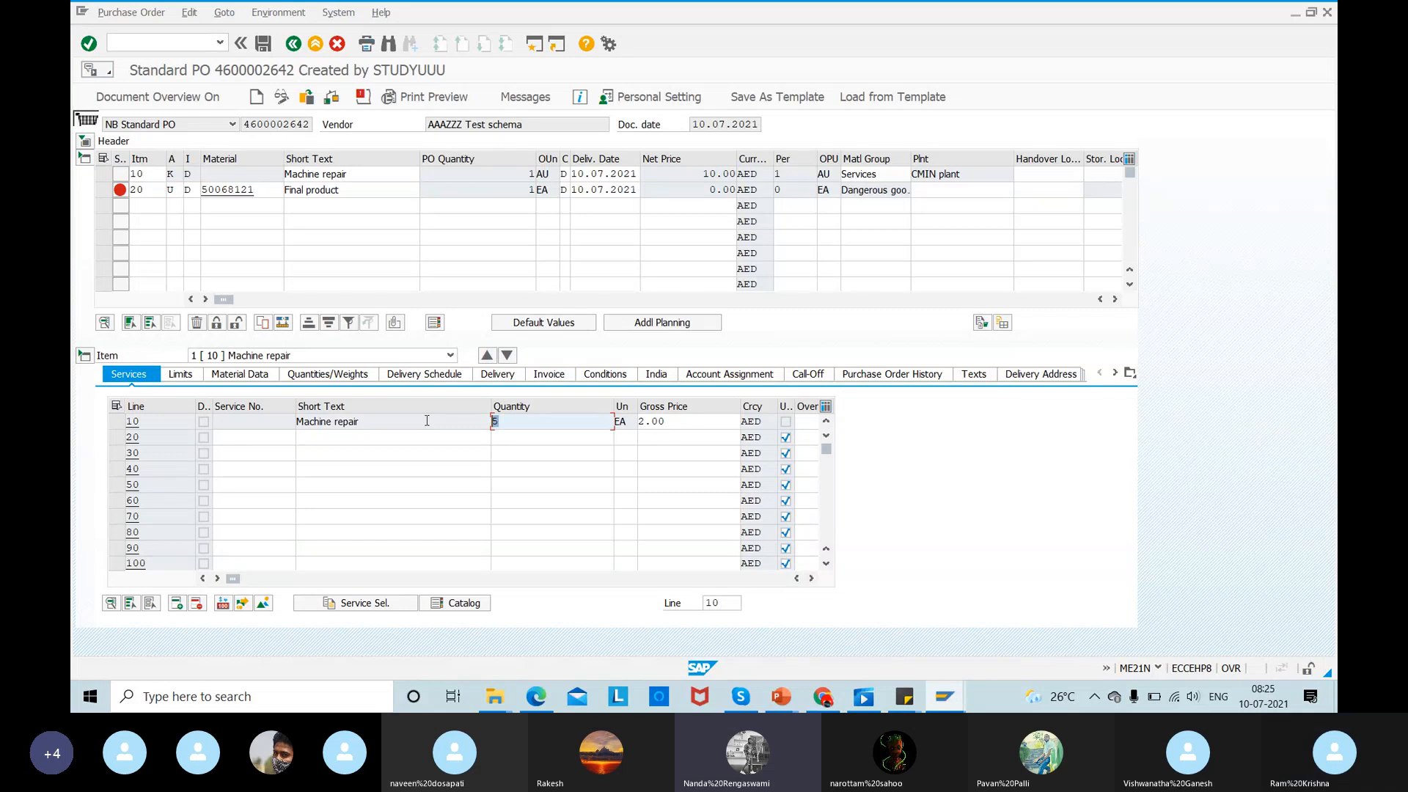
- Review the available item categories for the second item line, including Service and Subcontracting, and close the list without choosing one
left_click(191, 190)
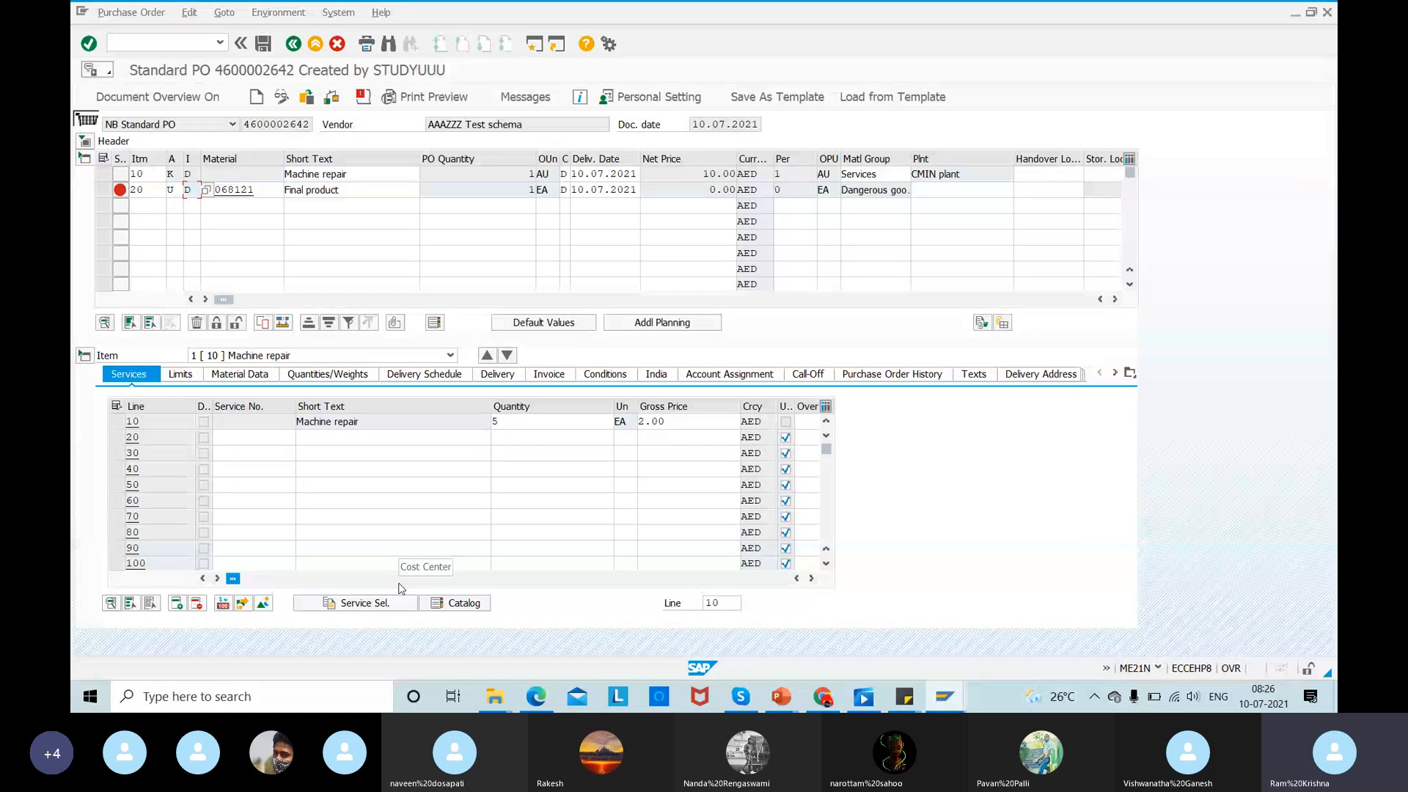
left_click(206, 189)
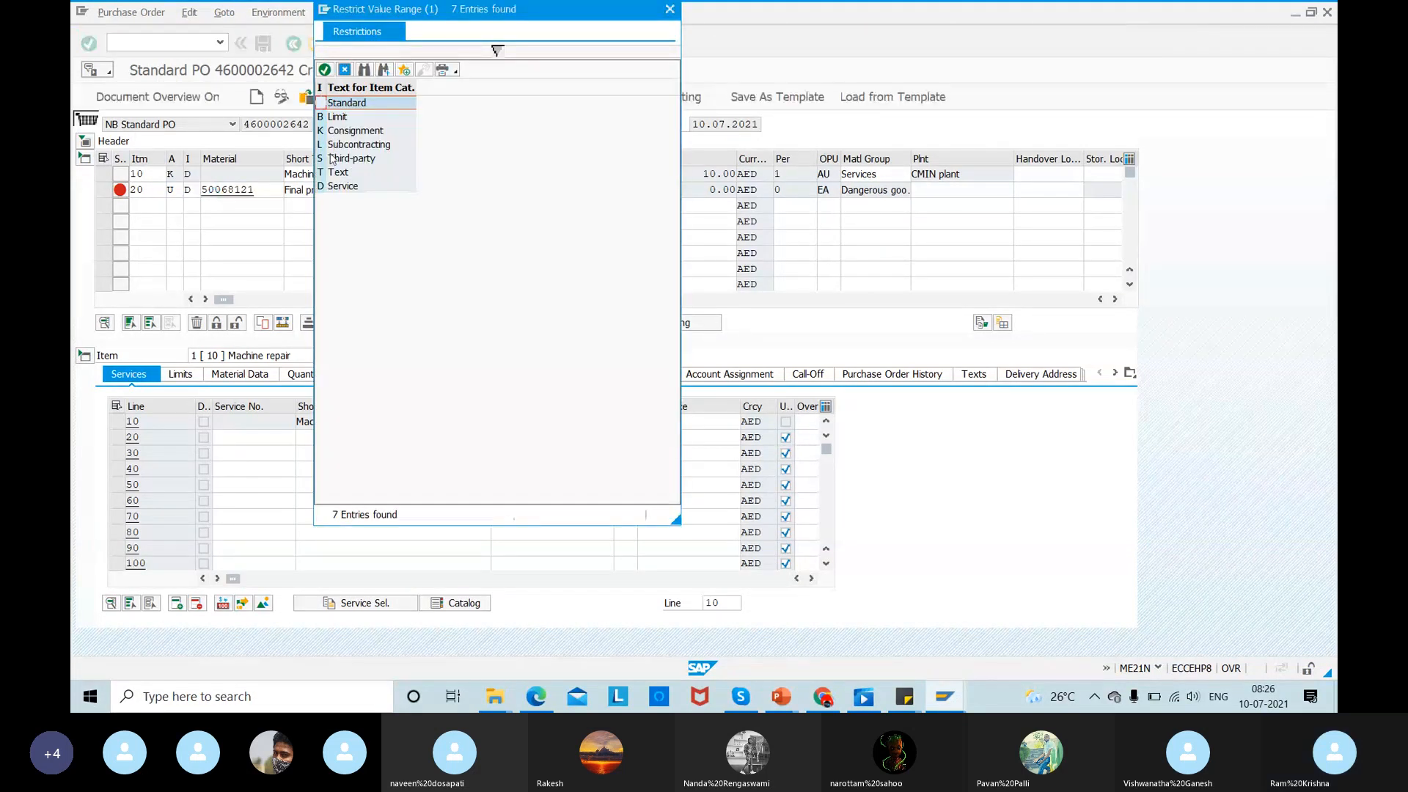
left_click(340, 186)
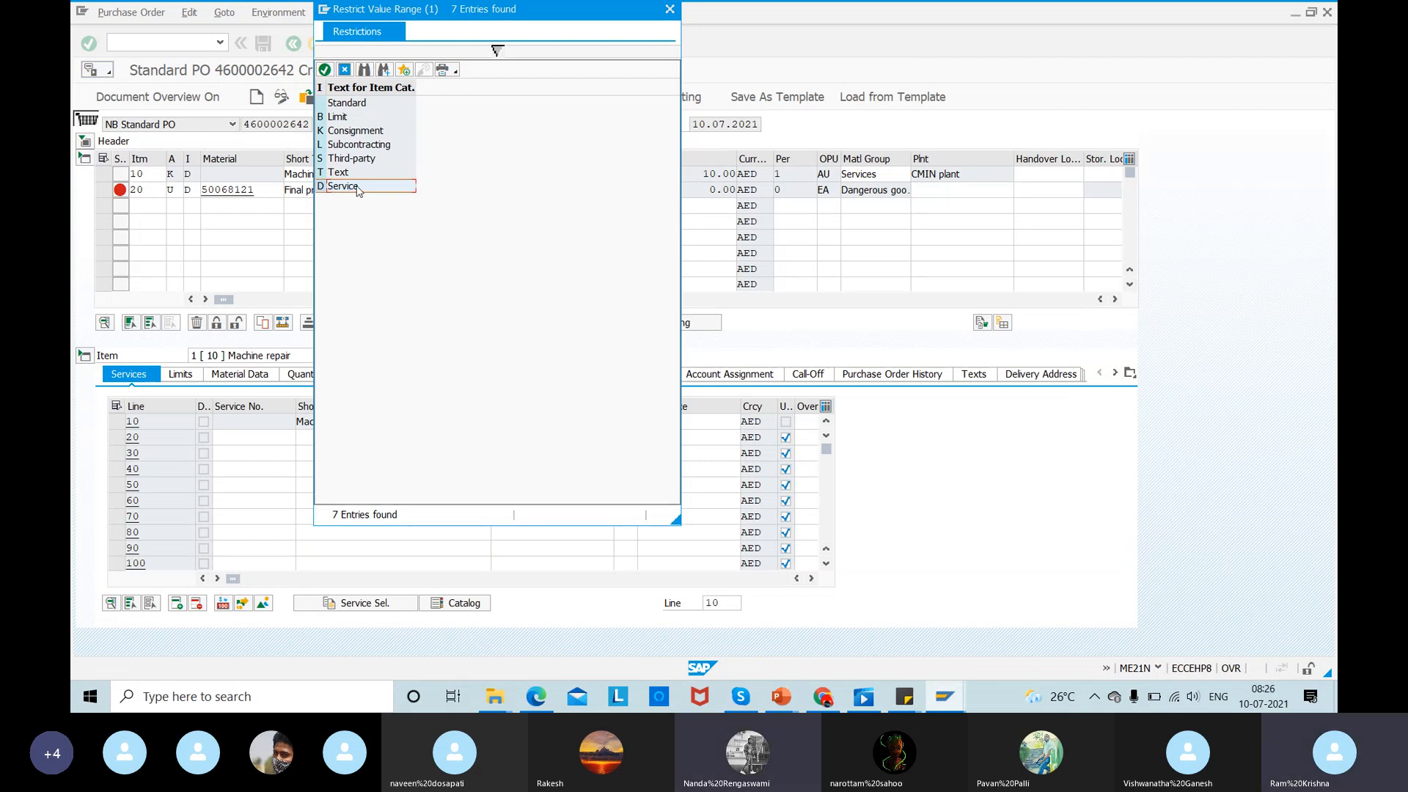
left_click(340, 149)
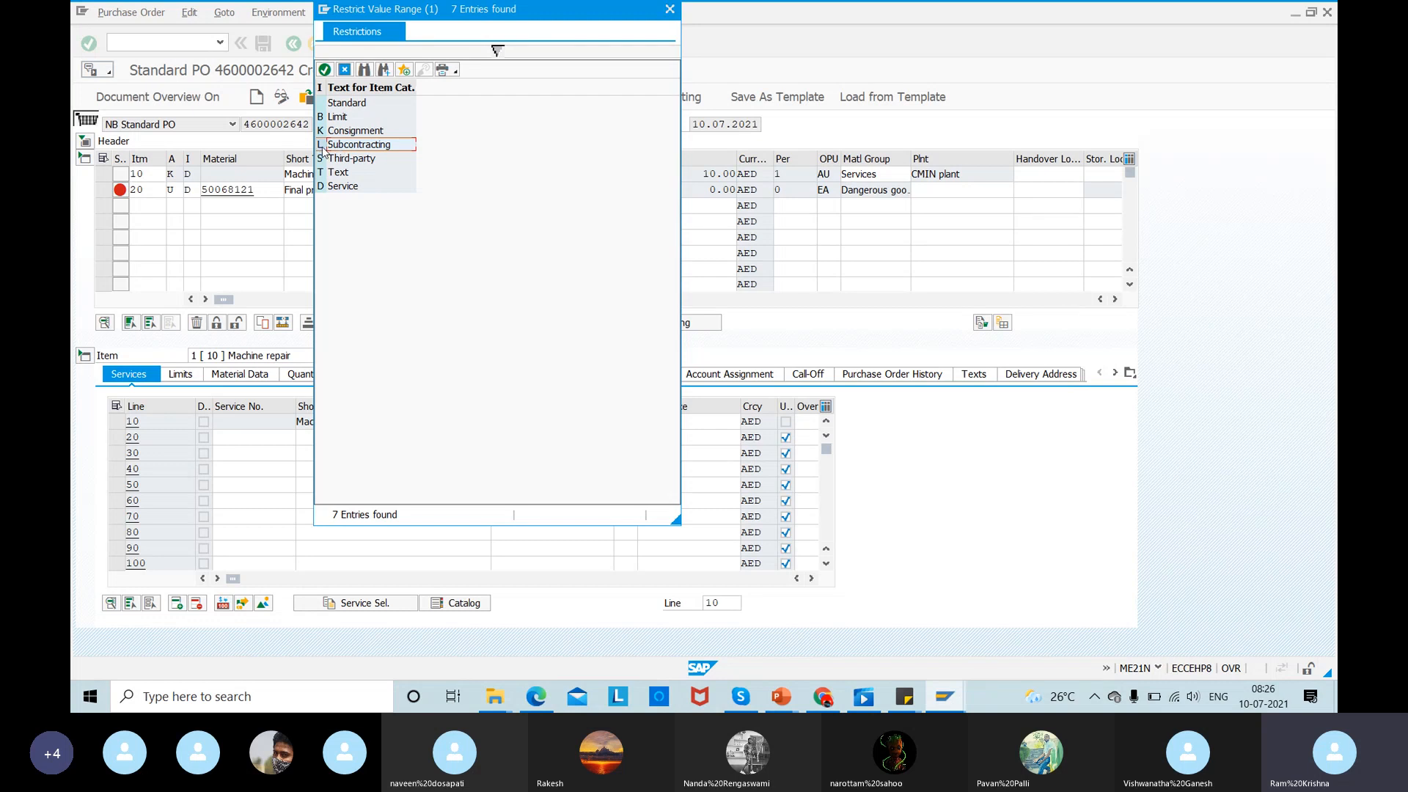
left_click(332, 188)
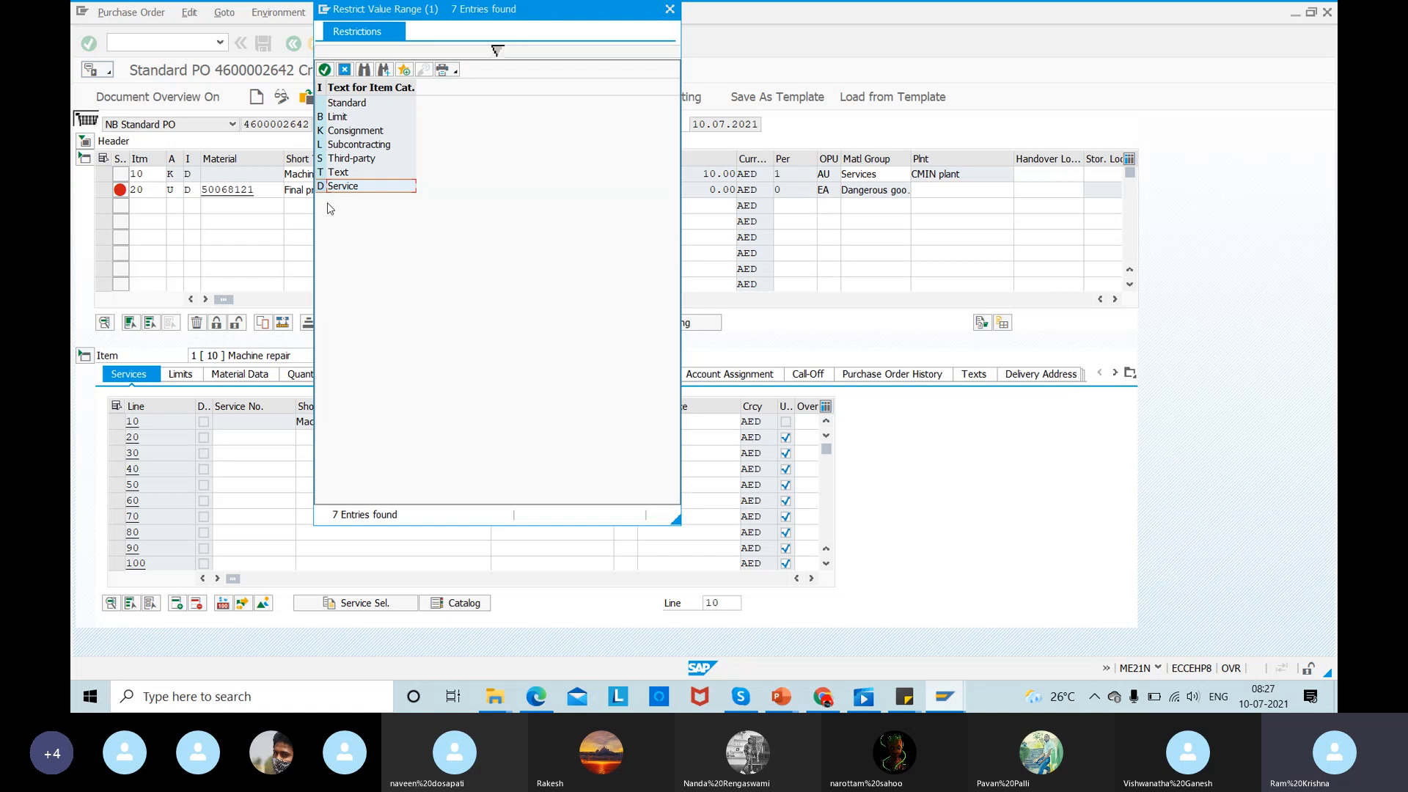
left_click(670, 10)
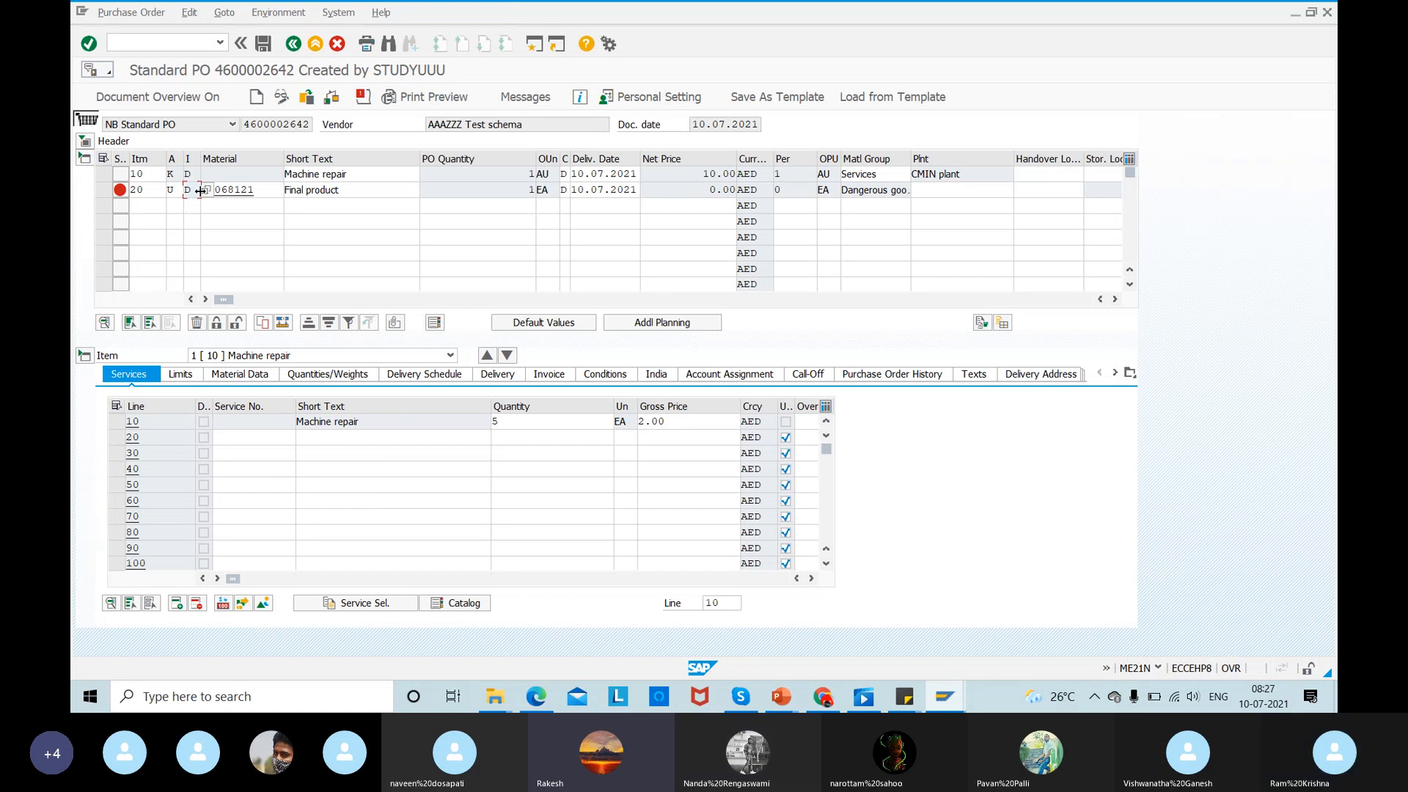
- Check the machine repair item's order unit, and exit the purchase order without saving the added item line
left_click(548, 174)
left_click_drag(546, 174, 512, 176)
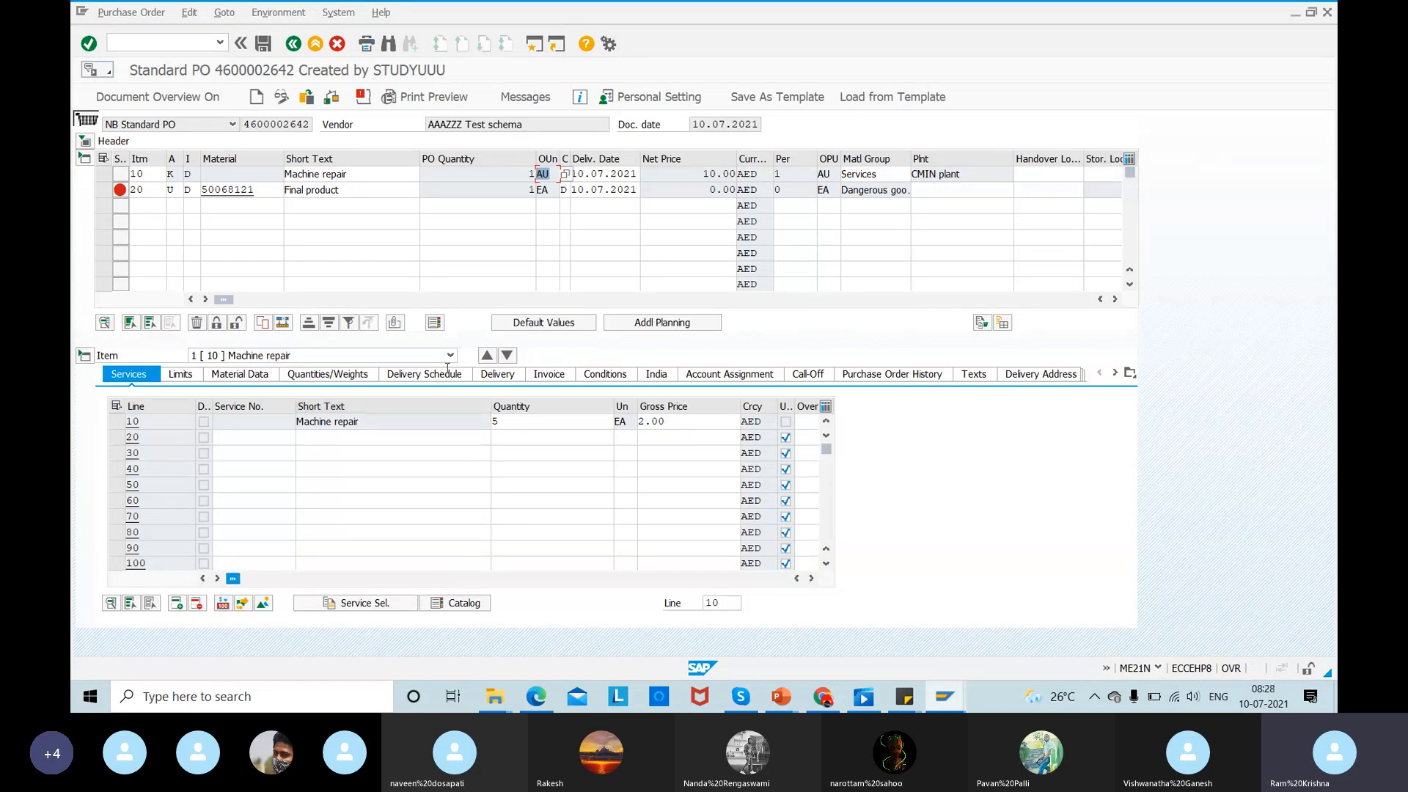
left_click(336, 46)
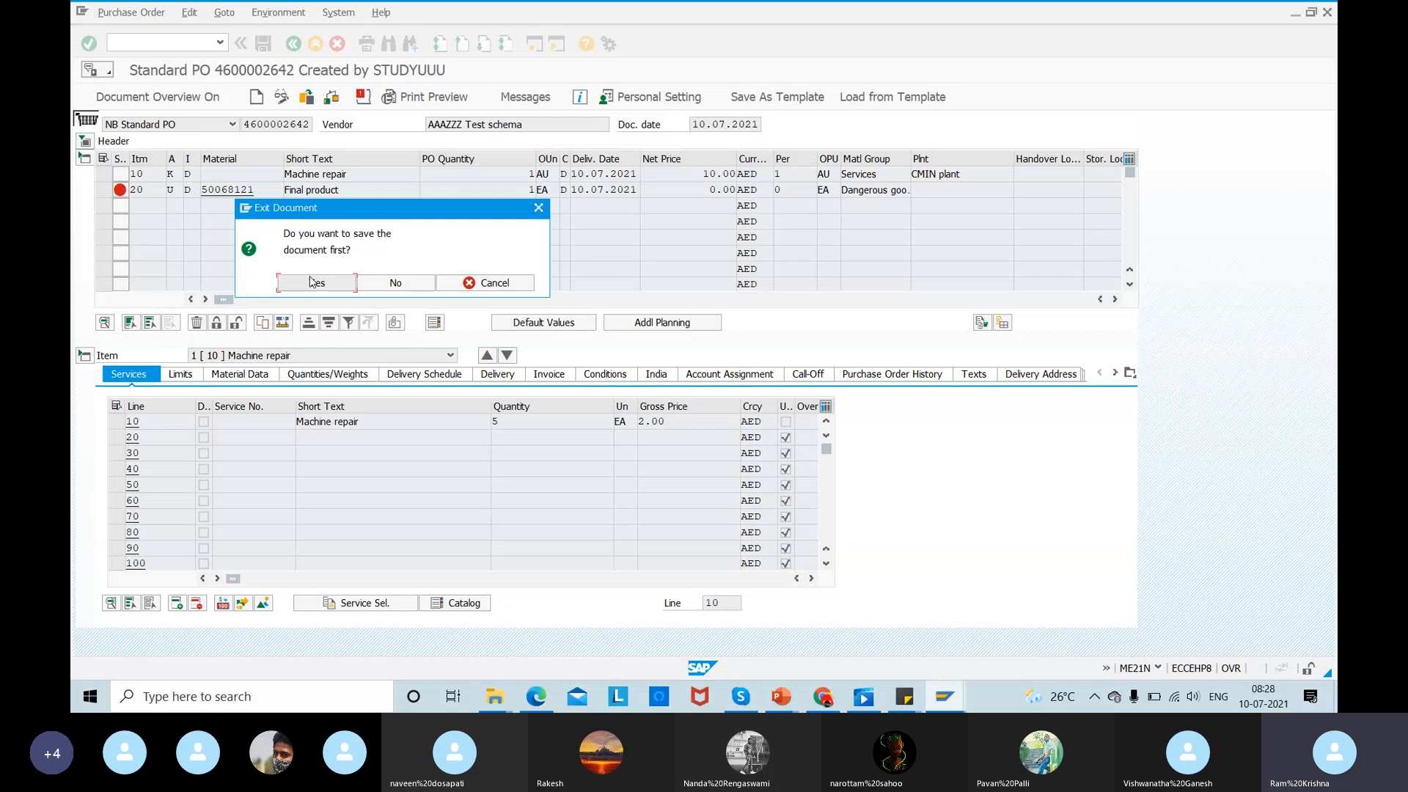
left_click(377, 283)
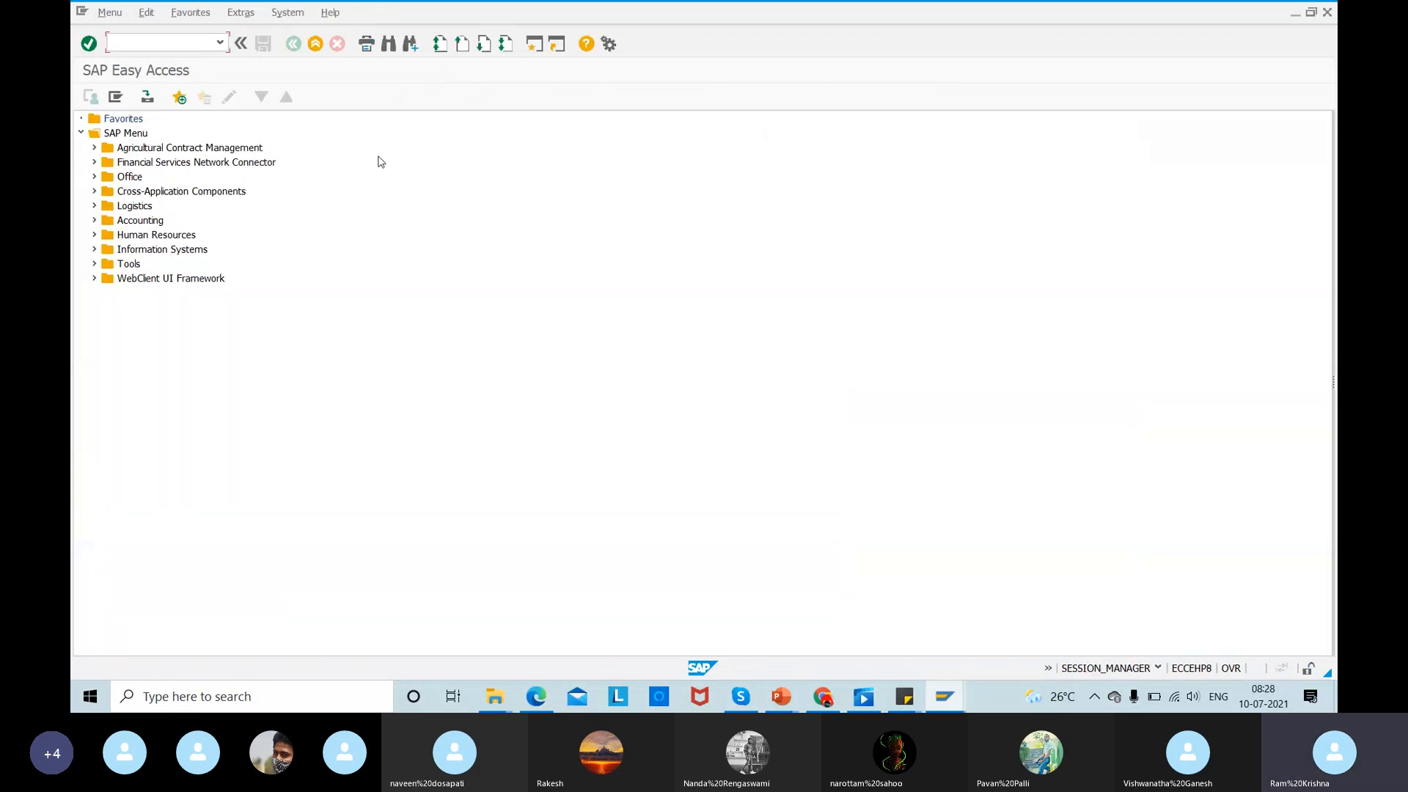
- Switch to the Service procurement presentation in PowerPoint, closing the floating call window
left_click(880, 705)
key("alt+Tab")
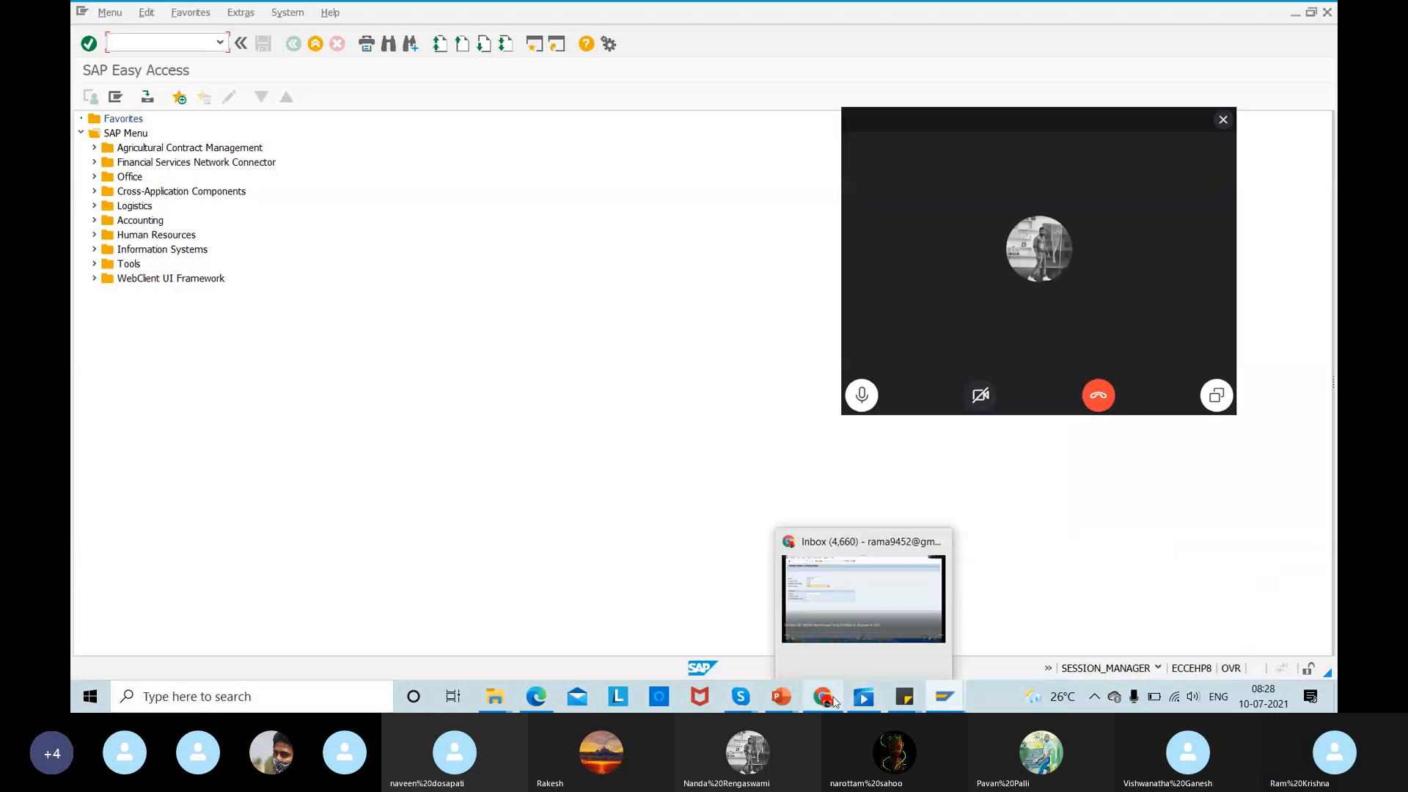
mouse_move(794, 700)
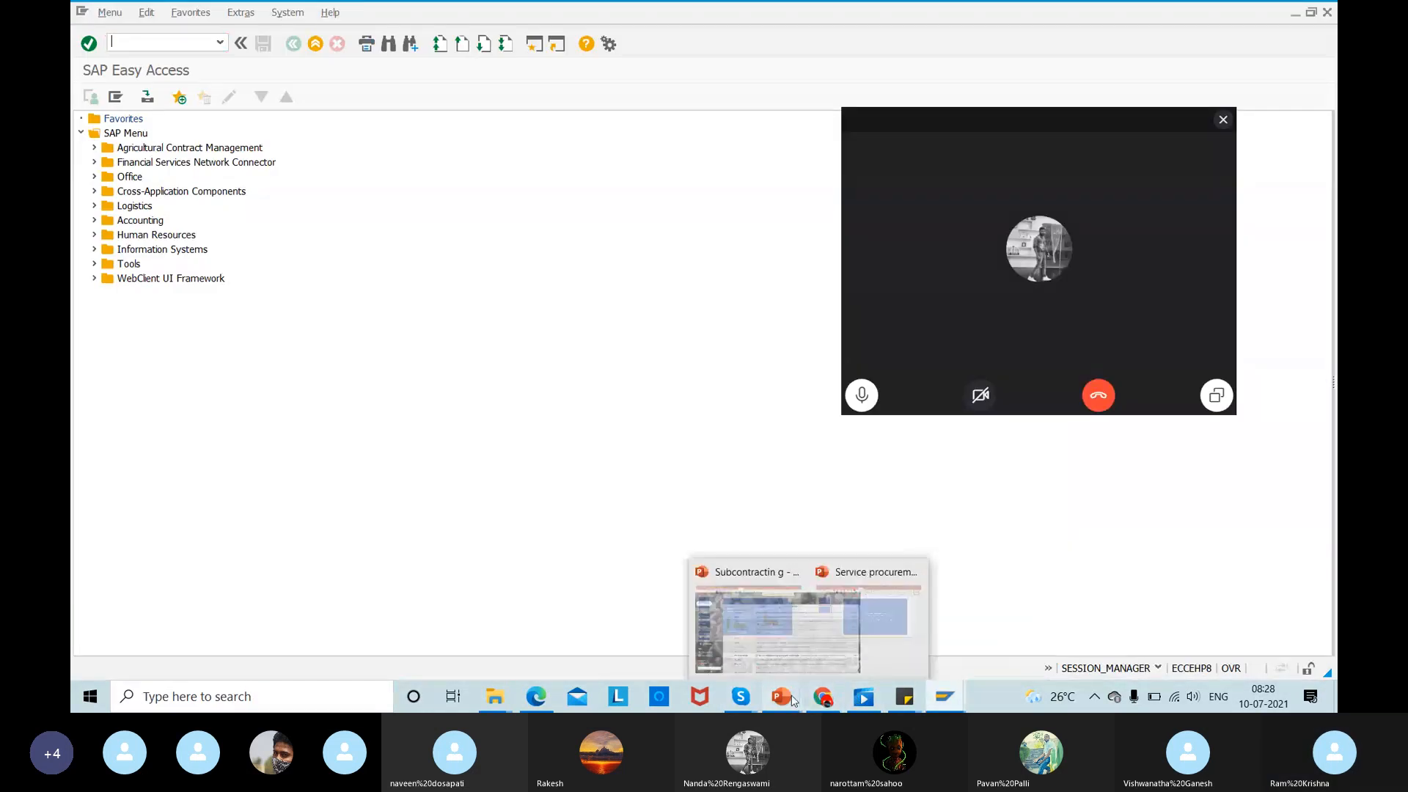
left_click(1222, 121)
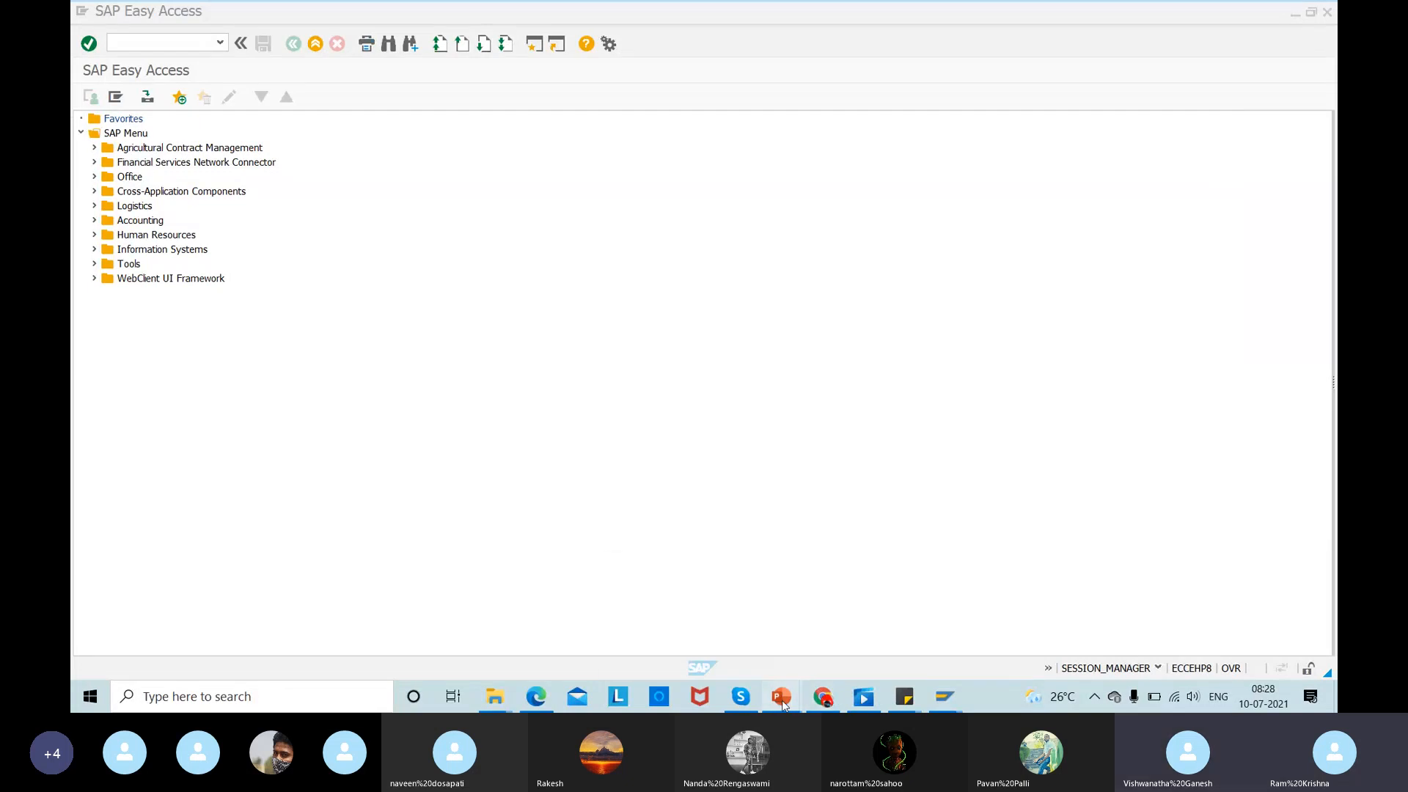
mouse_move(781, 696)
left_click(872, 629)
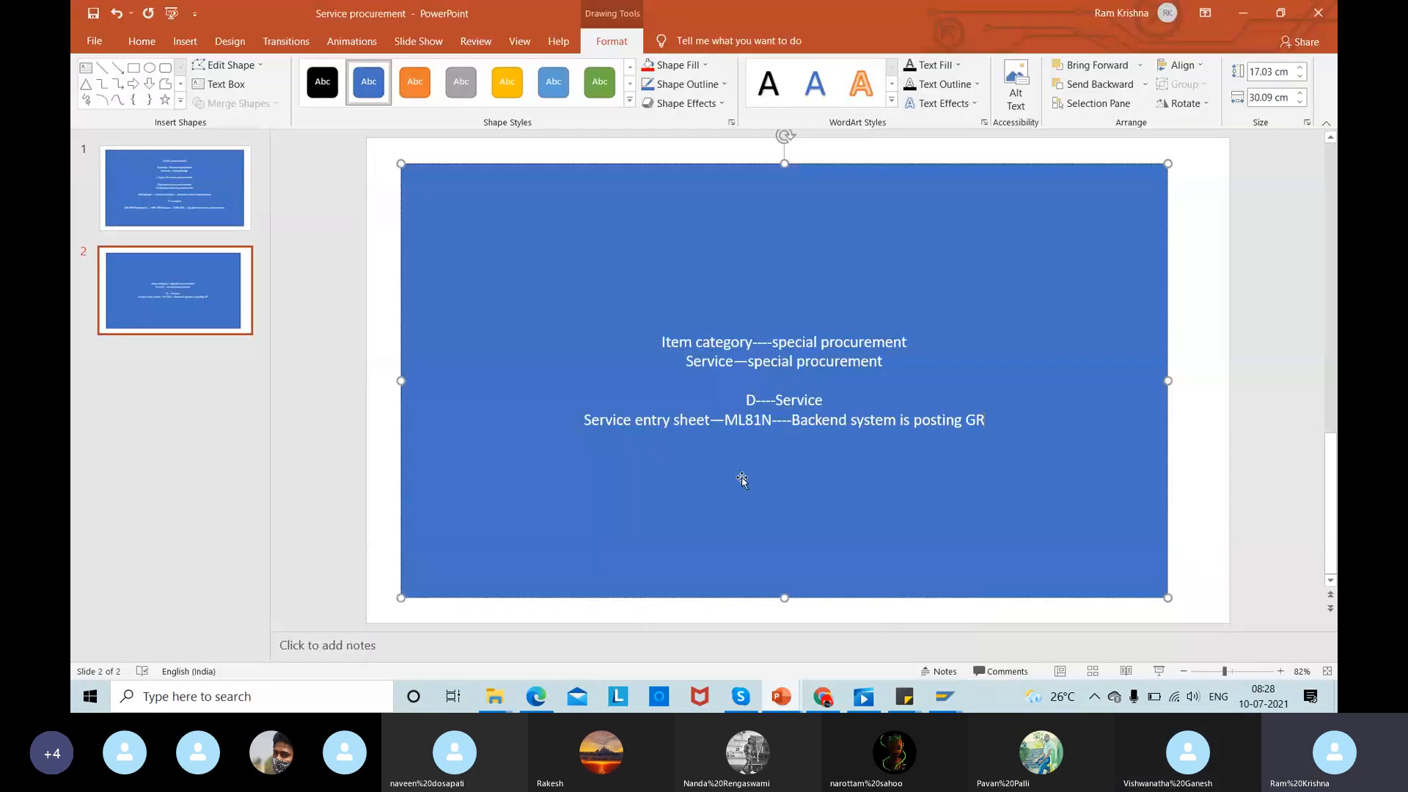
- Add the line "Unplanned service procurement----" below the service entry sheet text on slide 2, with blank lines between them
left_click(986, 421)
key("Return")
key("Return")
key("Return")
type("Un")
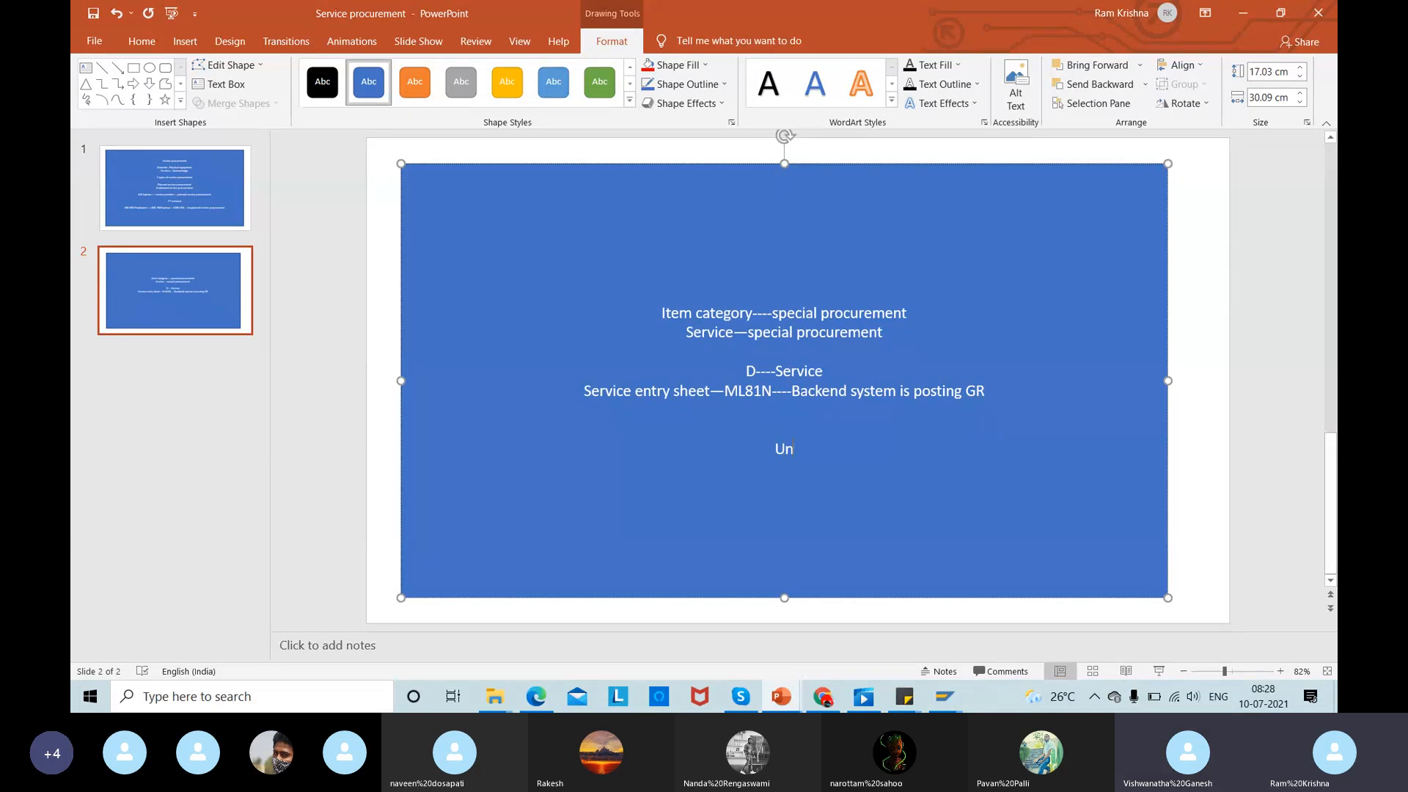
type("planned service procuremn")
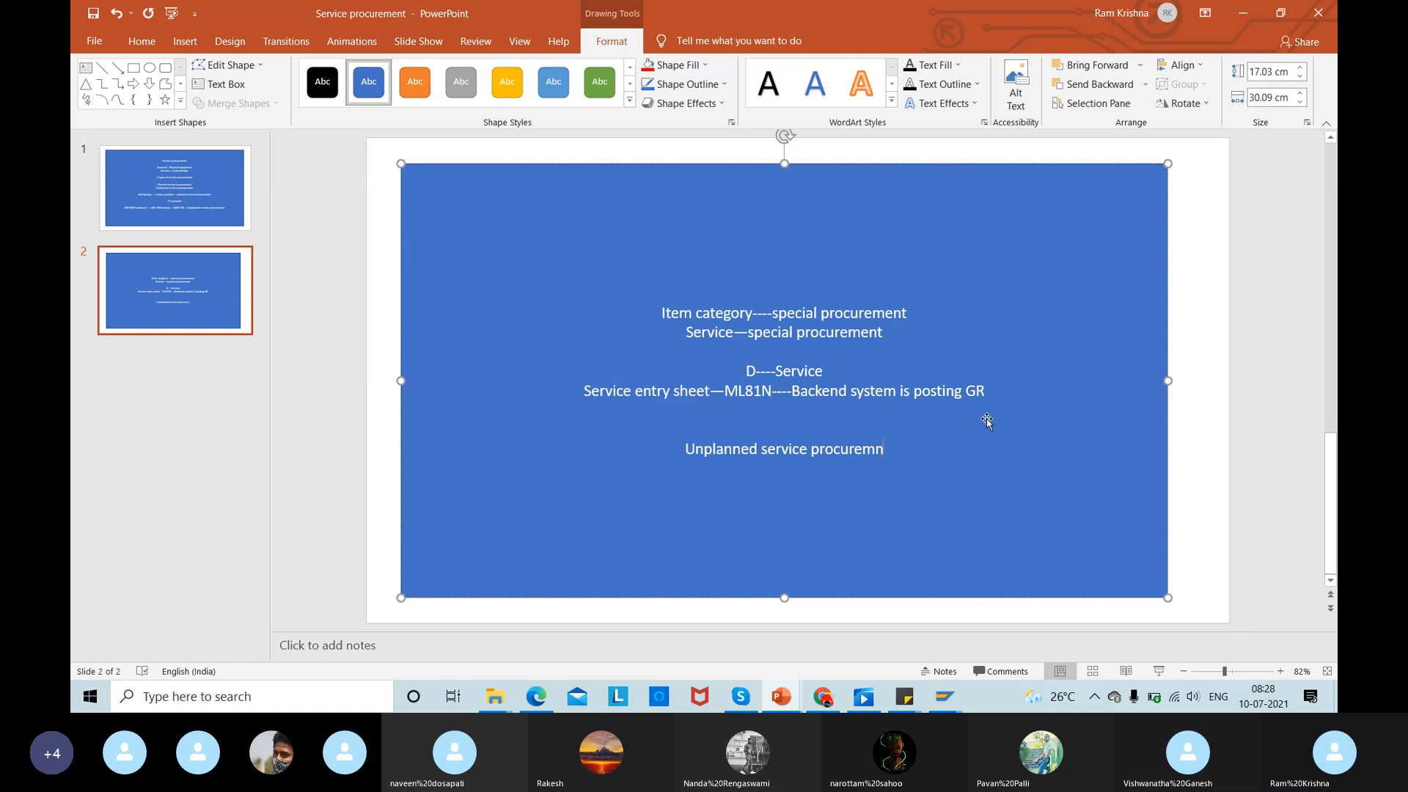
key("BackSpace")
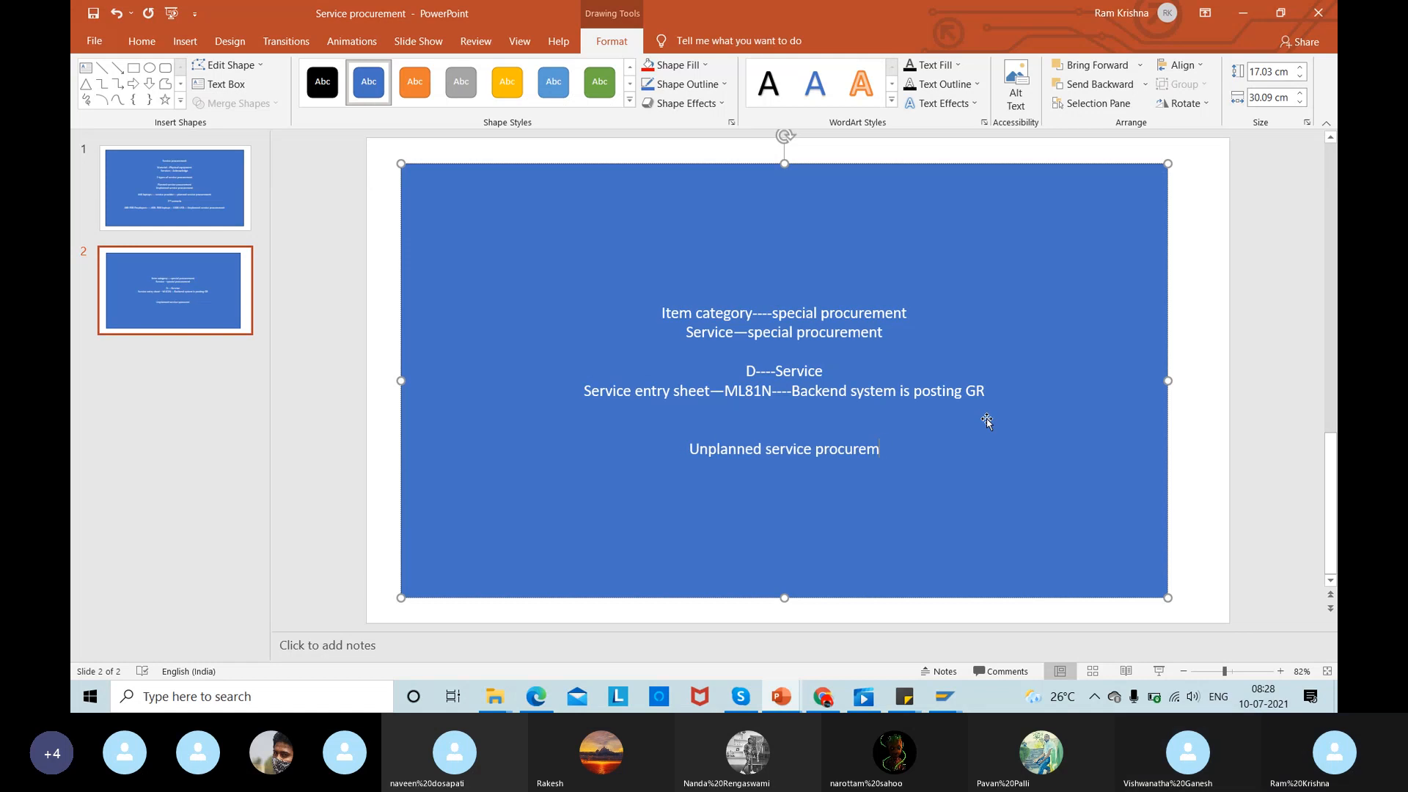
type("ent----")
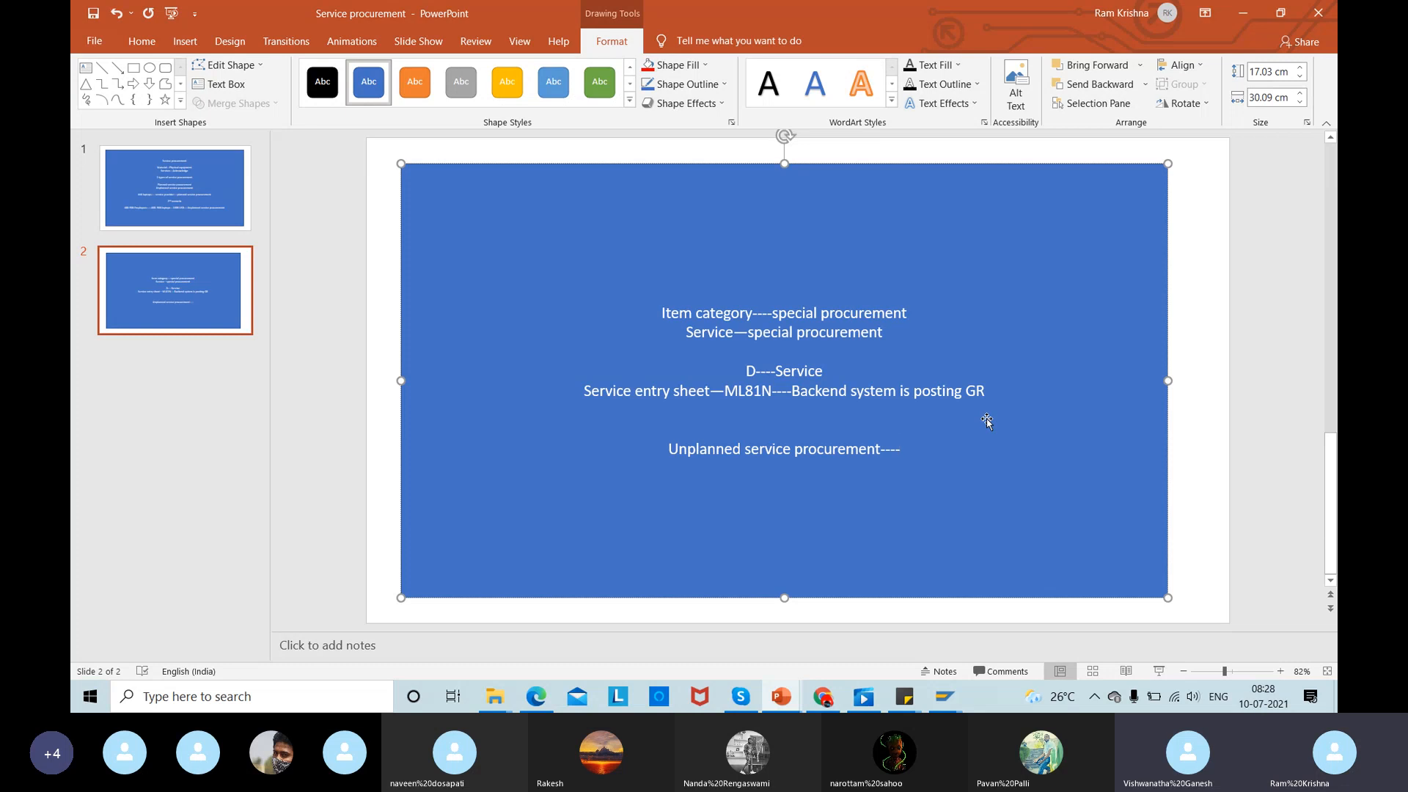
- Switch back to SAP and display the machine repair purchase order with transaction ME23N
key("alt+Tab")
type("me")
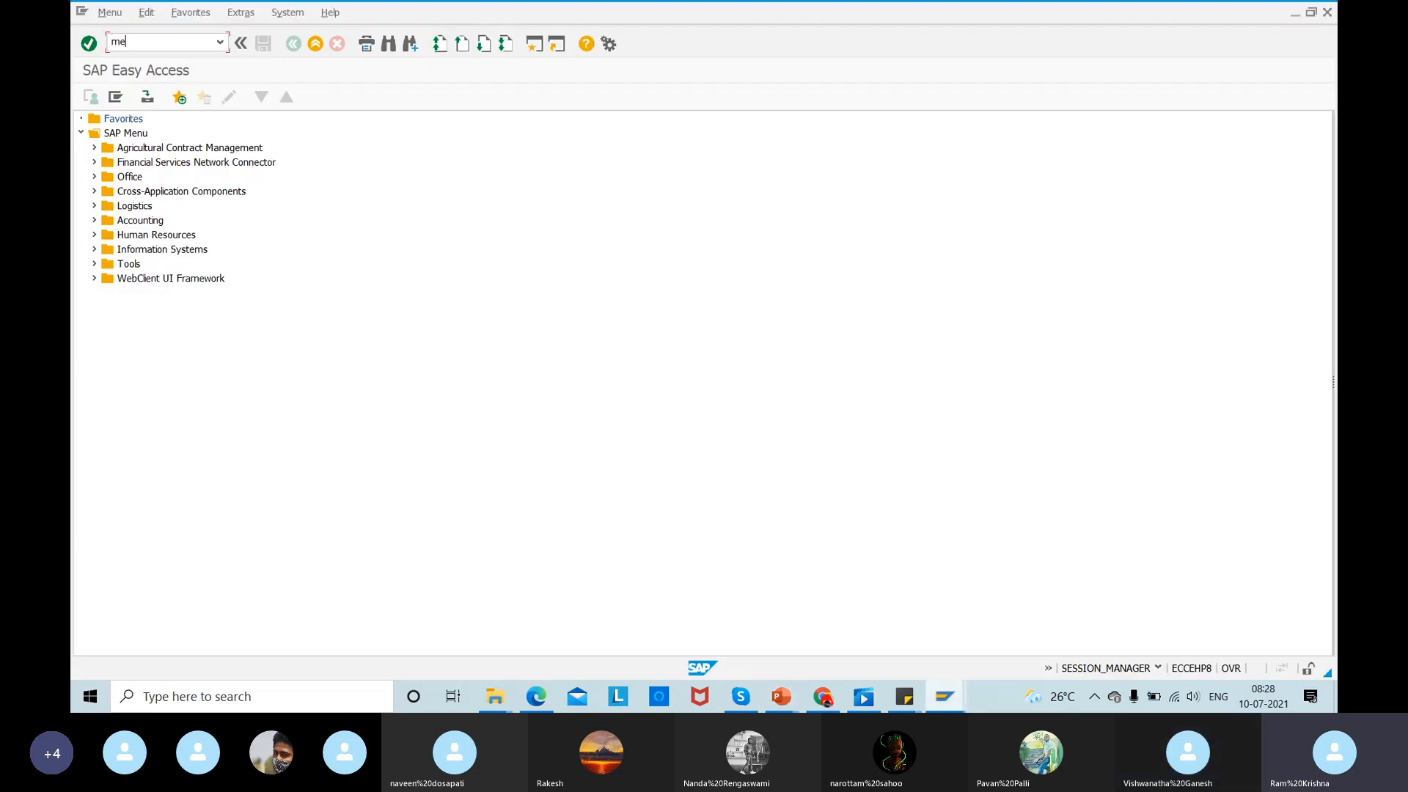
type("21")
key("BackSpace")
type("3n")
key("Return")
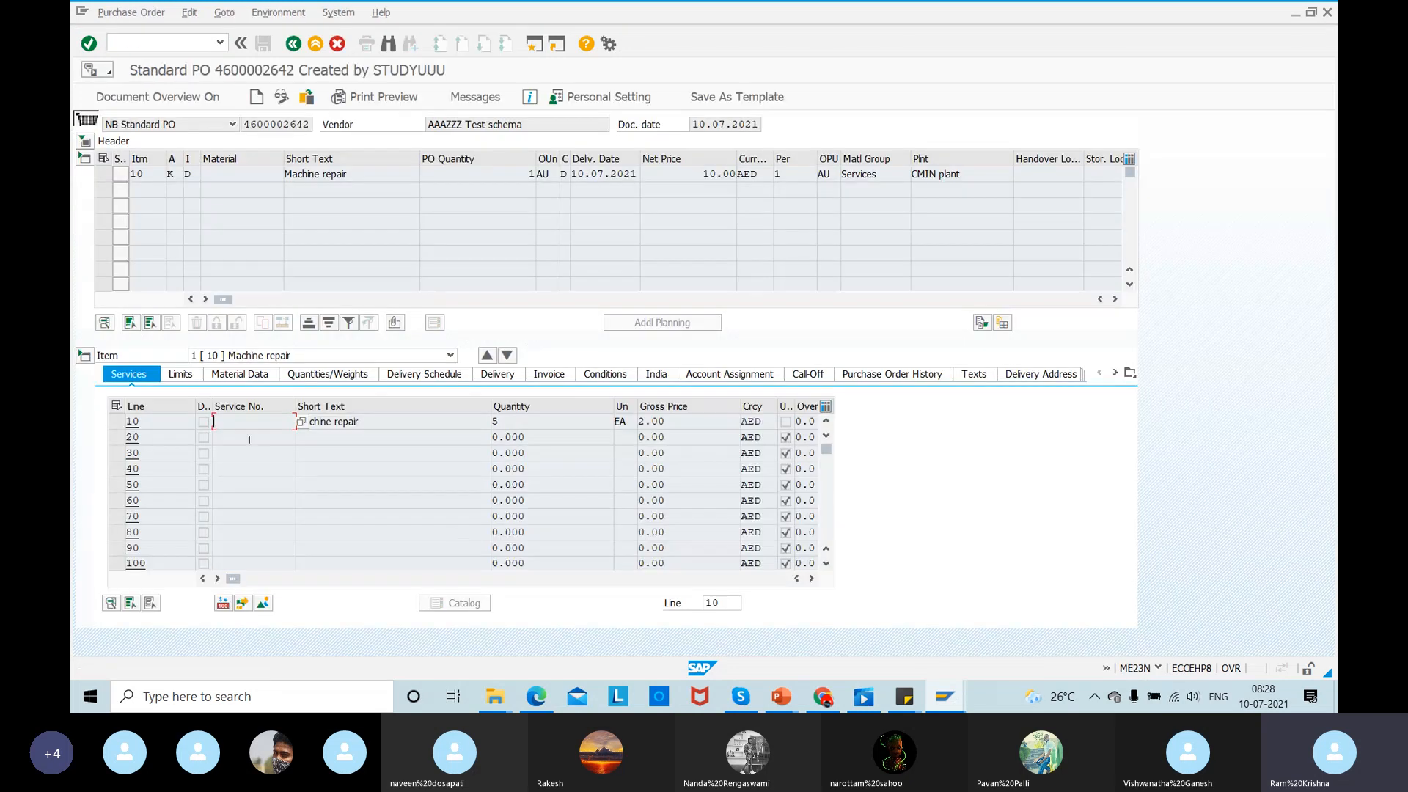
- Examine the cost center assigned to the machine repair service line in the item's services
left_click(402, 580)
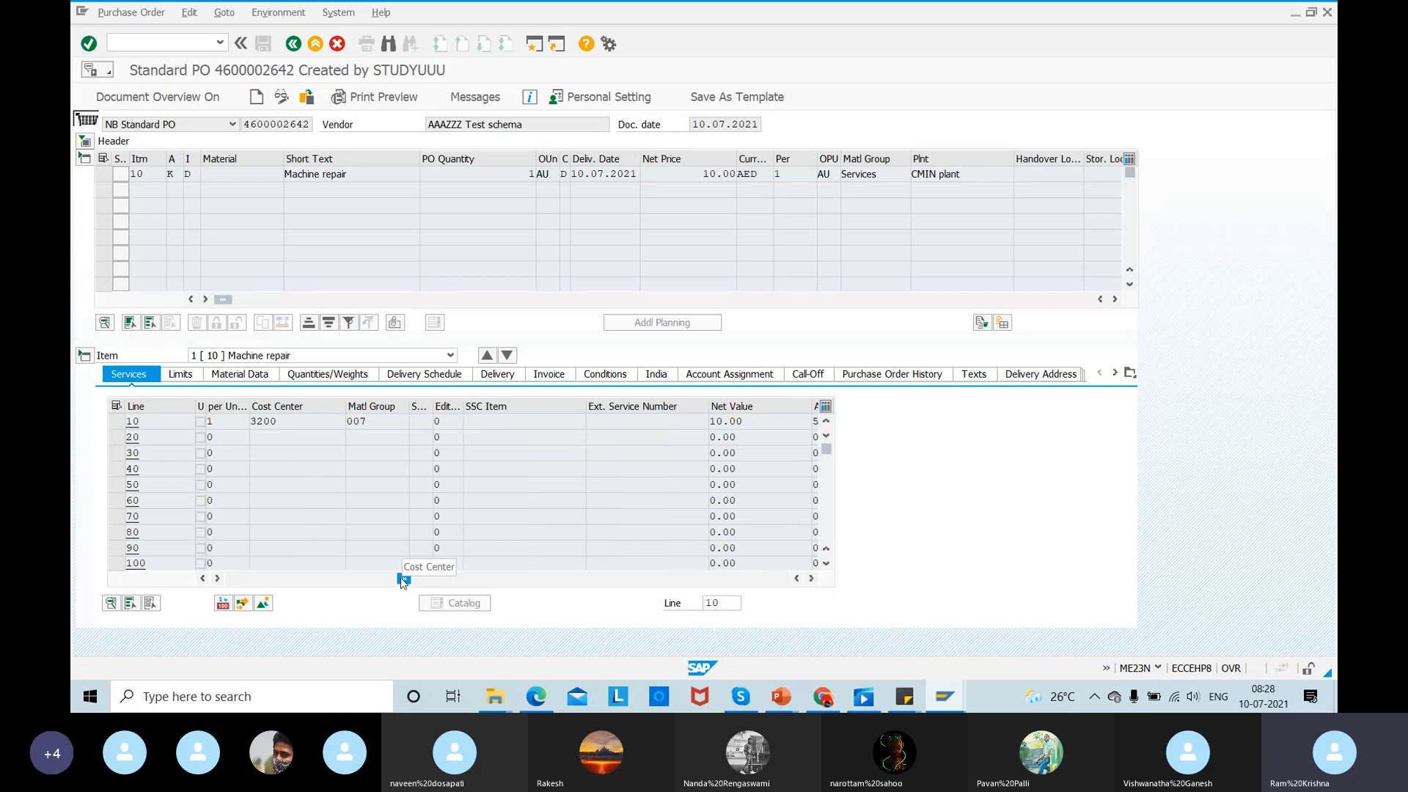
left_click_drag(403, 579, 329, 576)
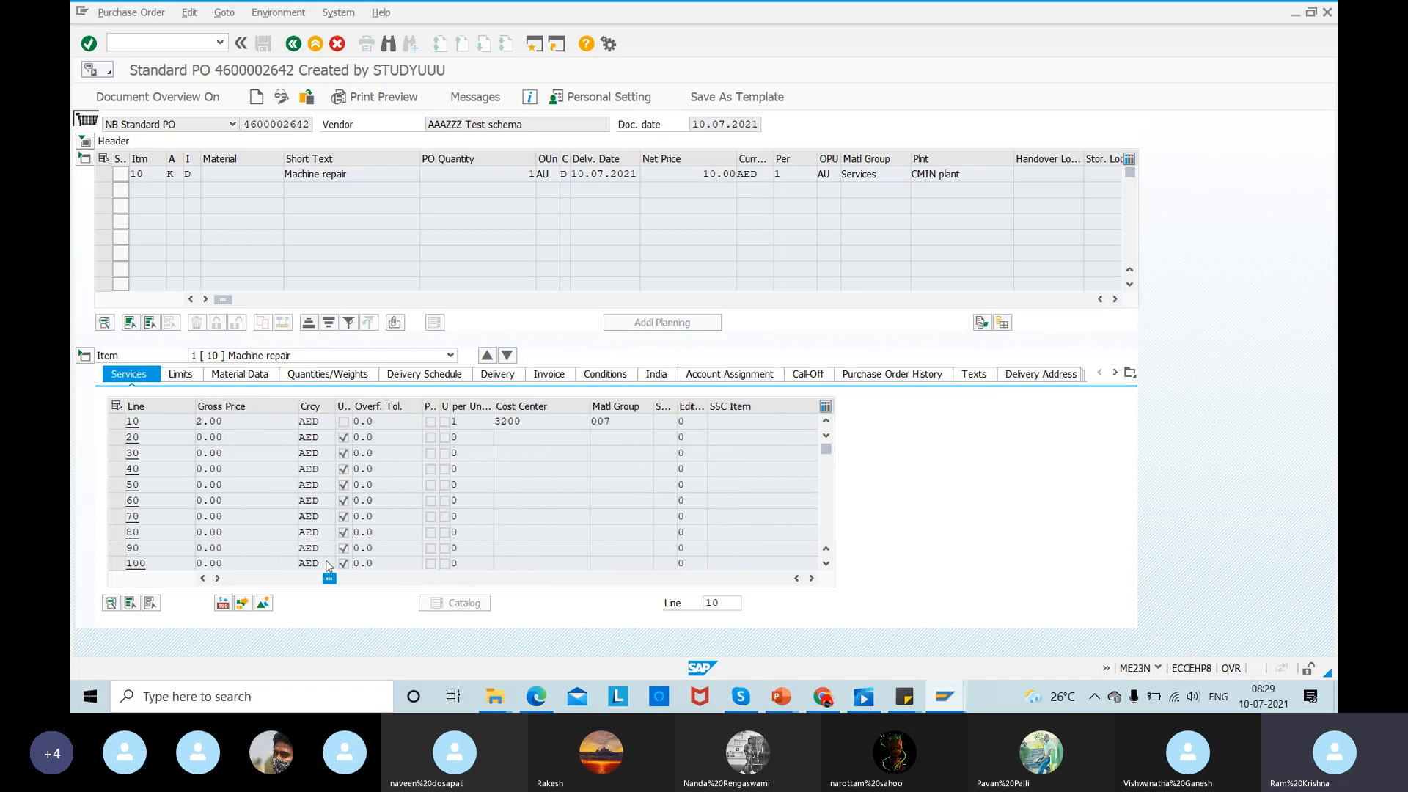
double_click(529, 421)
left_click(129, 437)
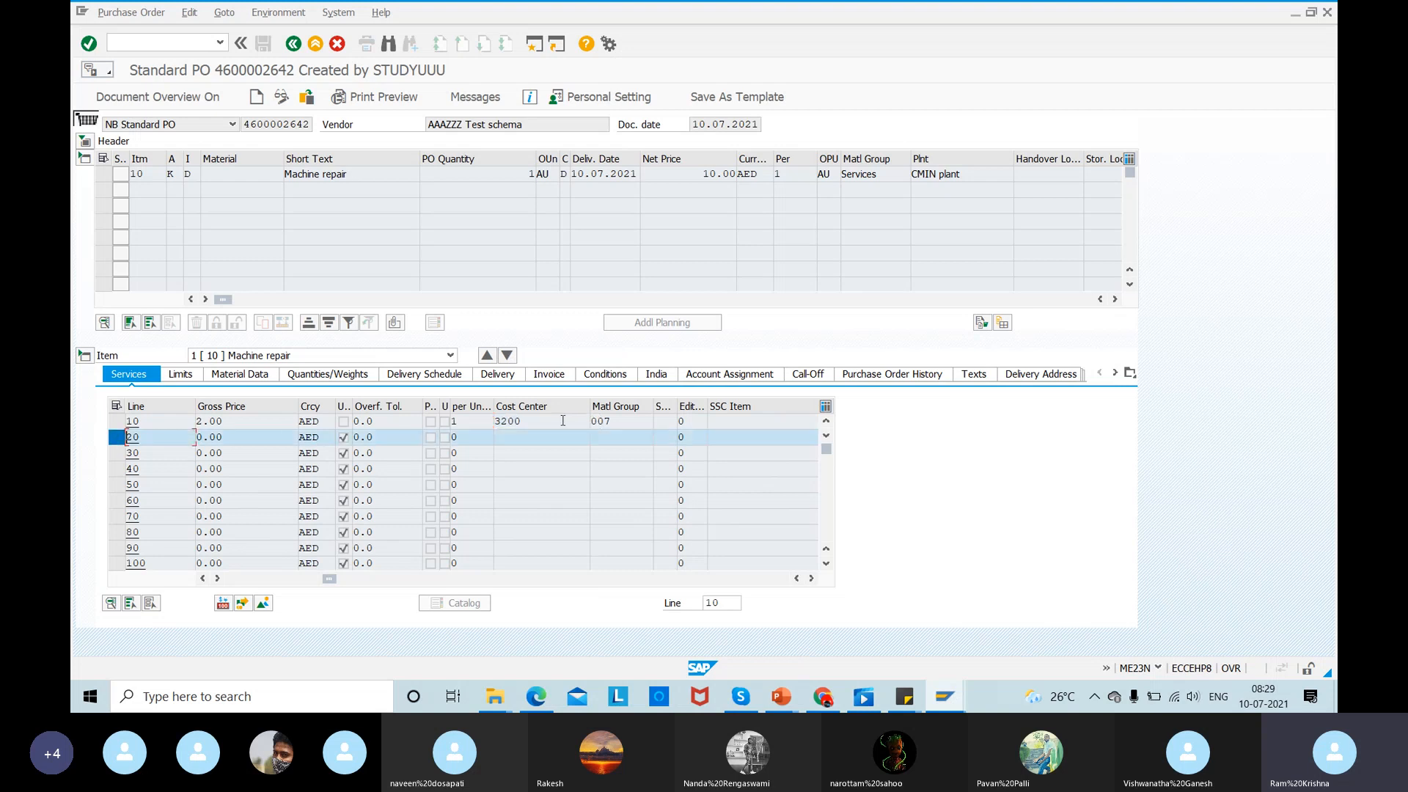
- Review the machine repair service line's cost center, material group, quantity and gross price, and the purchase order's vendor
left_click(516, 439)
left_click(511, 453)
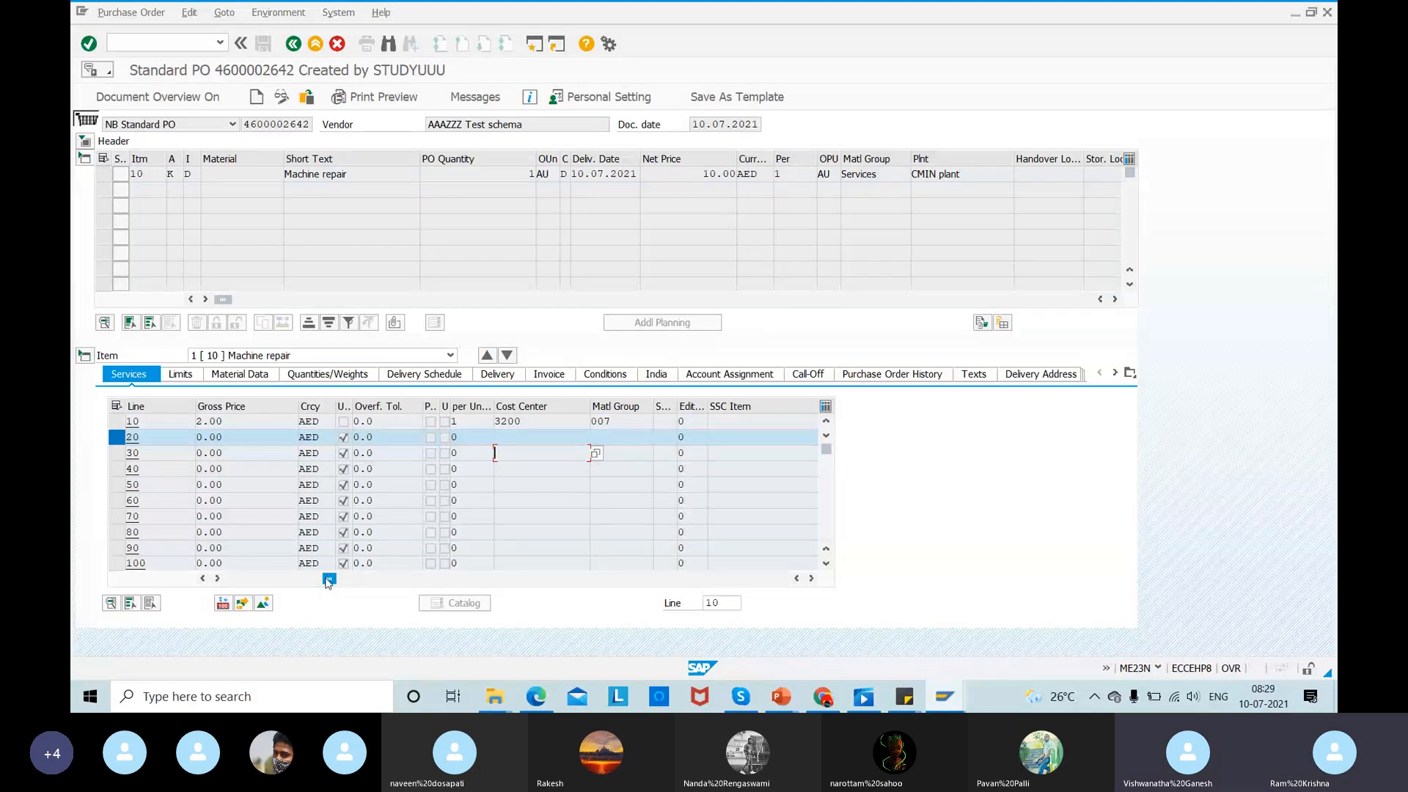
mouse_move(328, 579)
left_mouse_down()
mouse_move(217, 580)
mouse_move(348, 578)
left_mouse_up()
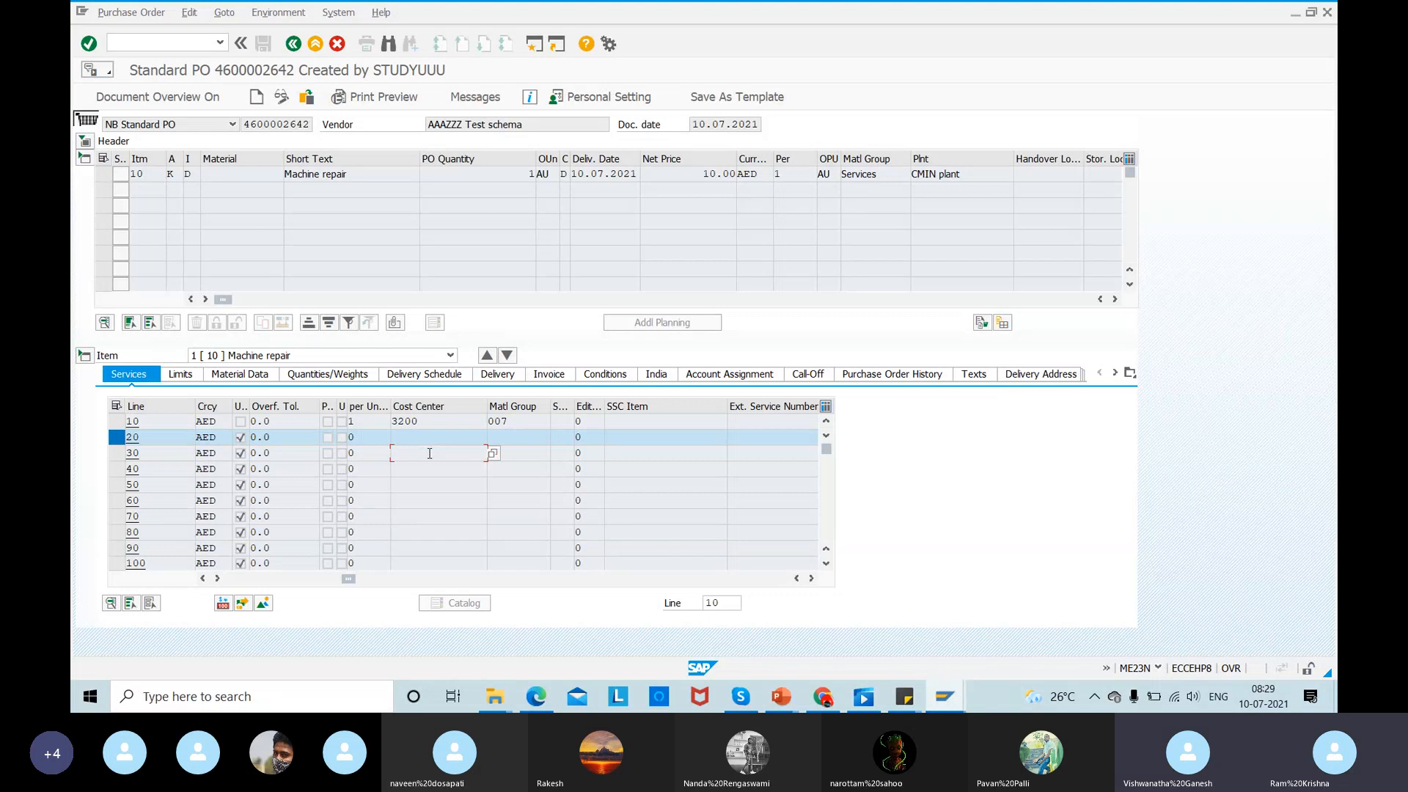
left_click(248, 579)
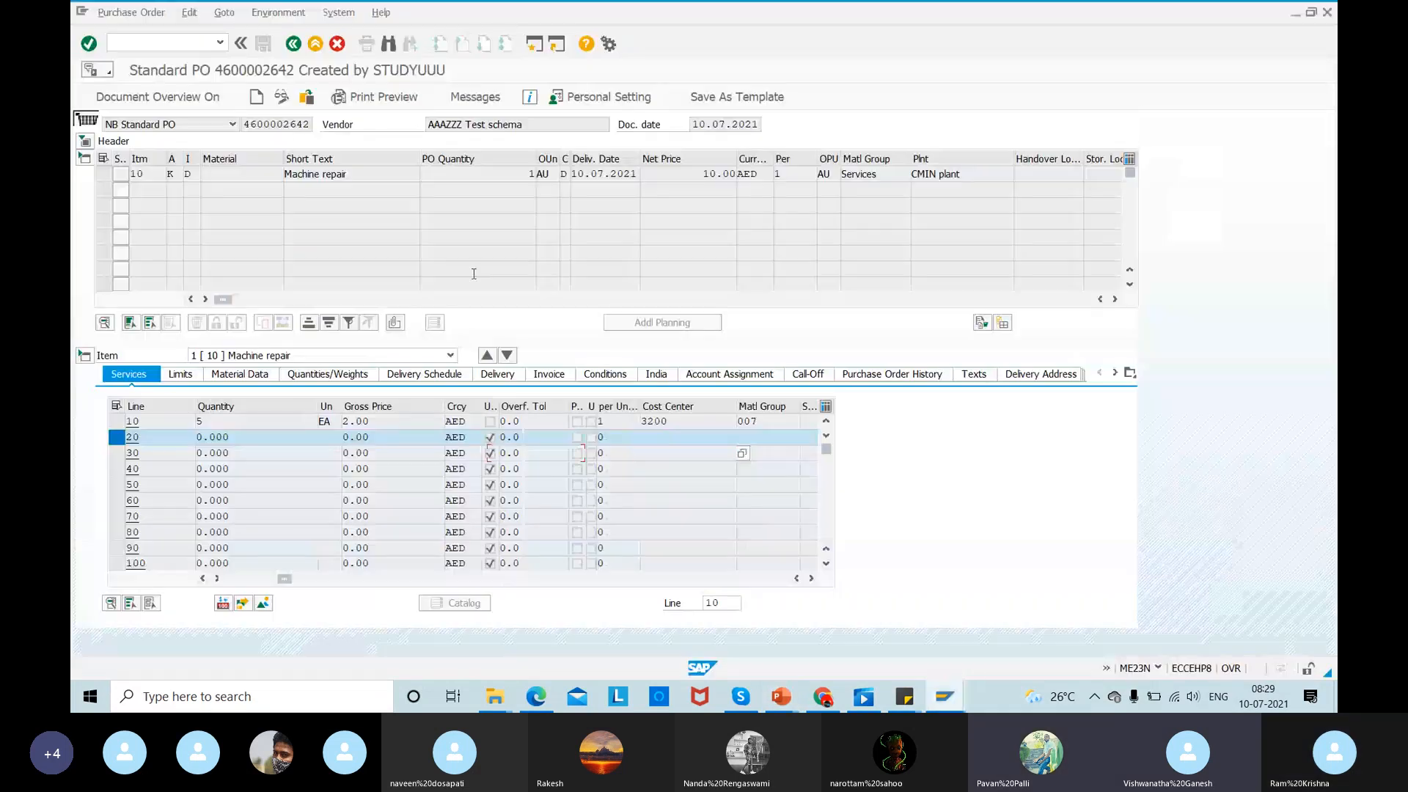
left_click(233, 579)
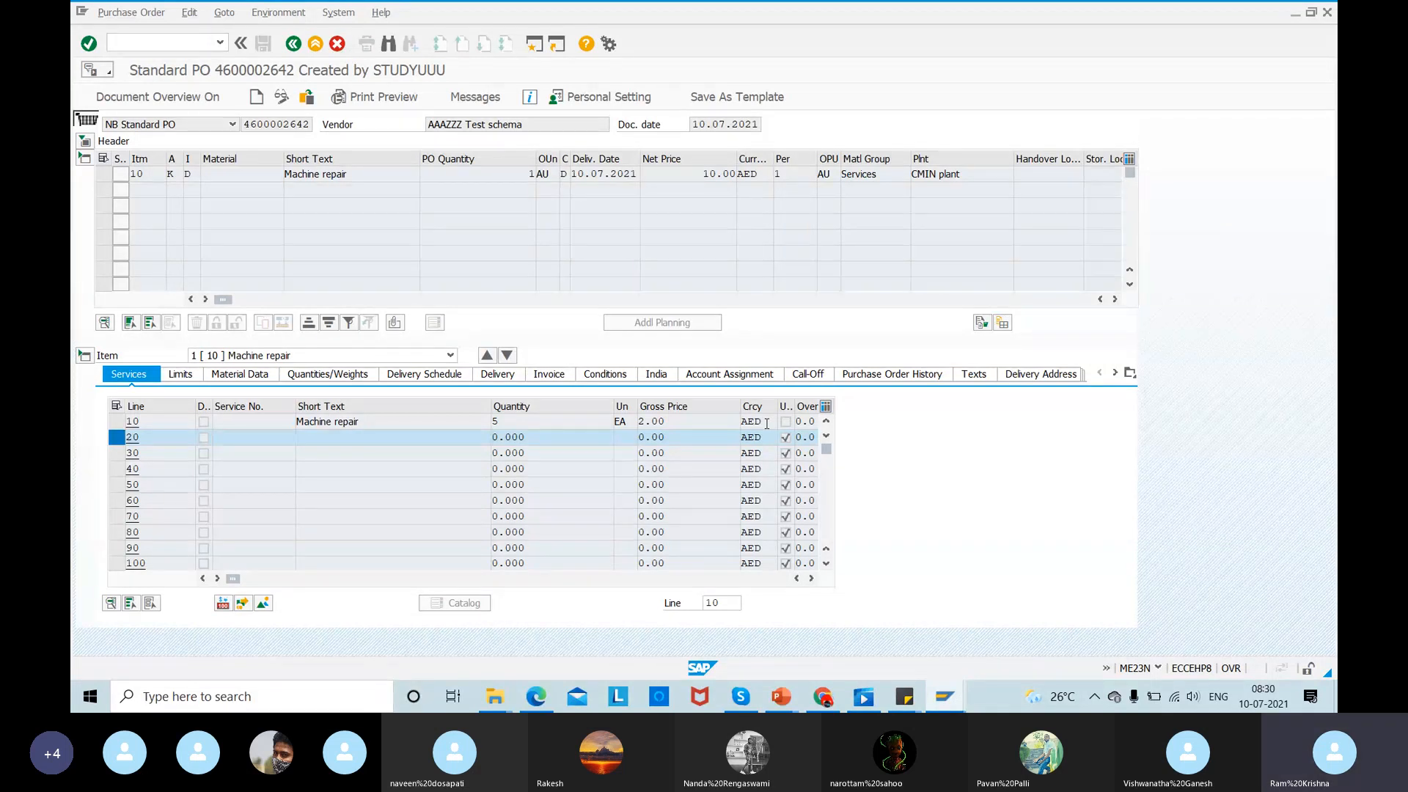
left_click_drag(462, 124, 371, 132)
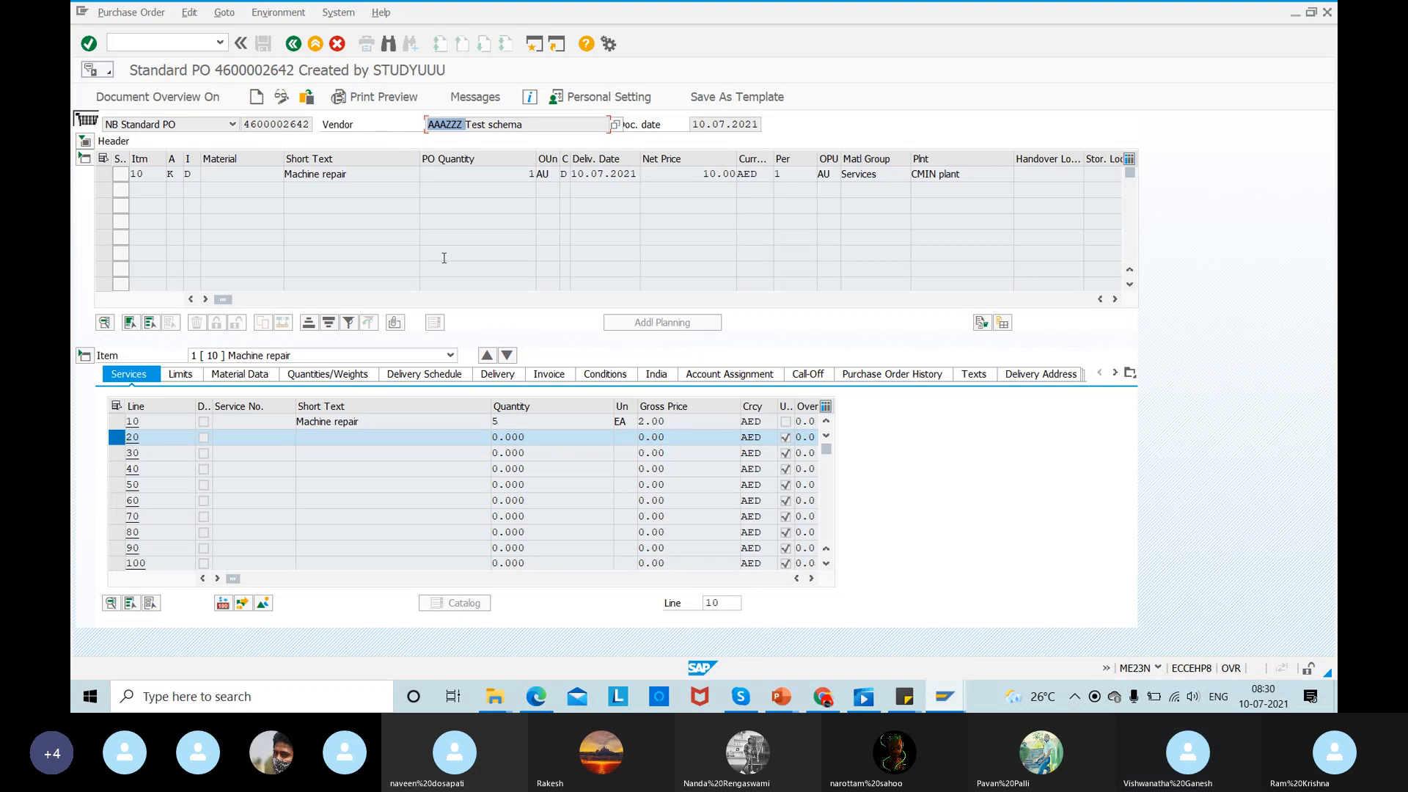
- Check the unplanned service procurement note in PowerPoint, and examine the service number and short text of the machine repair line in SAP
key("alt+Tab")
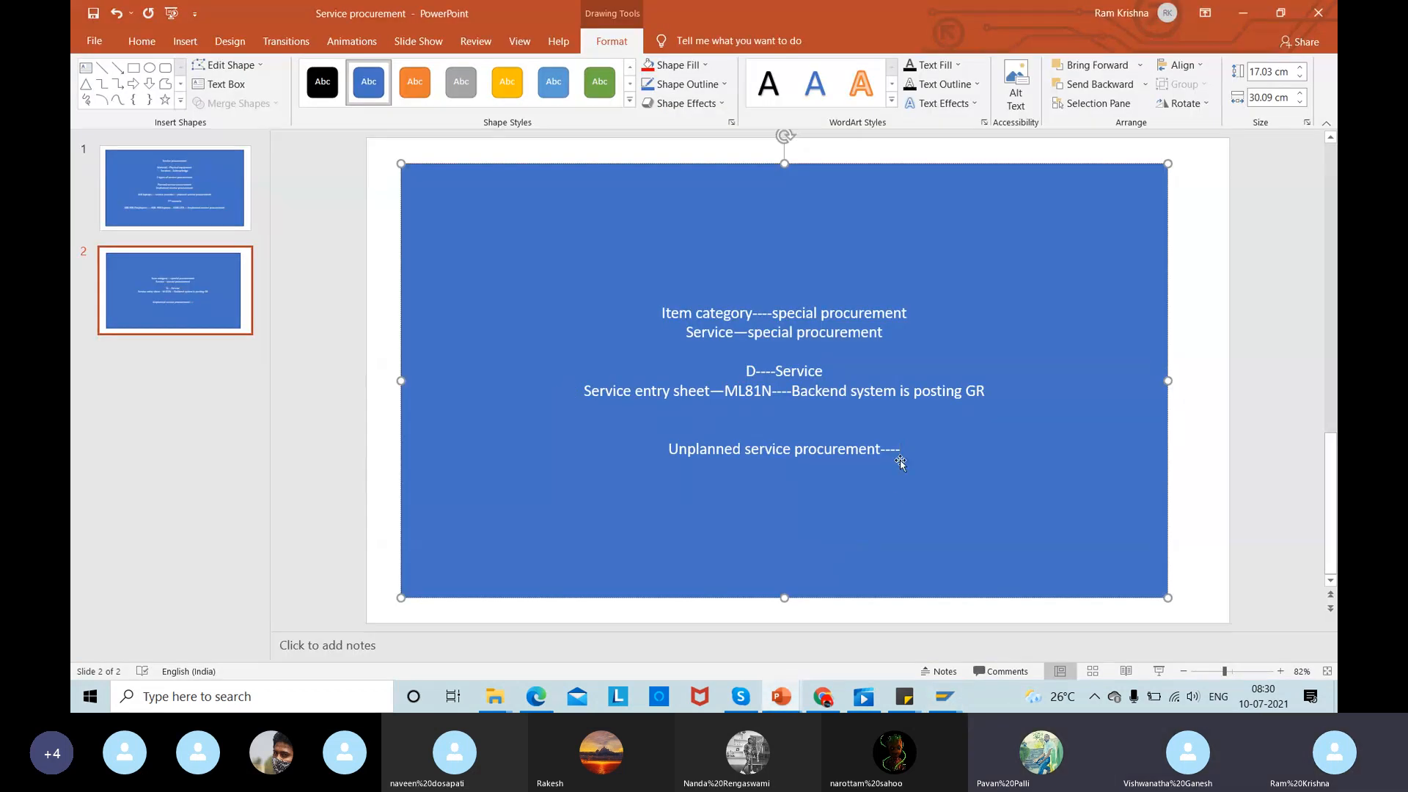
key("alt+Tab")
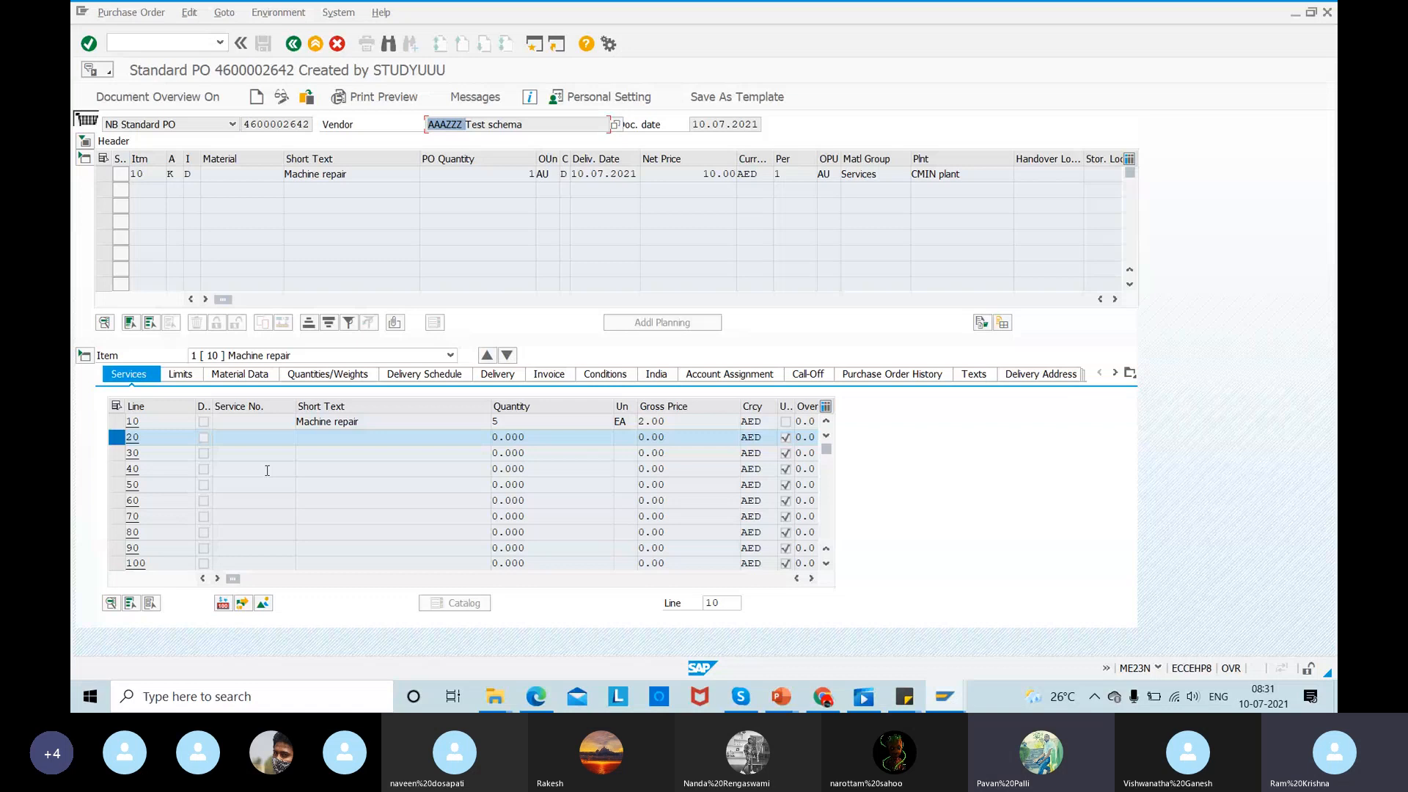
left_click(231, 420)
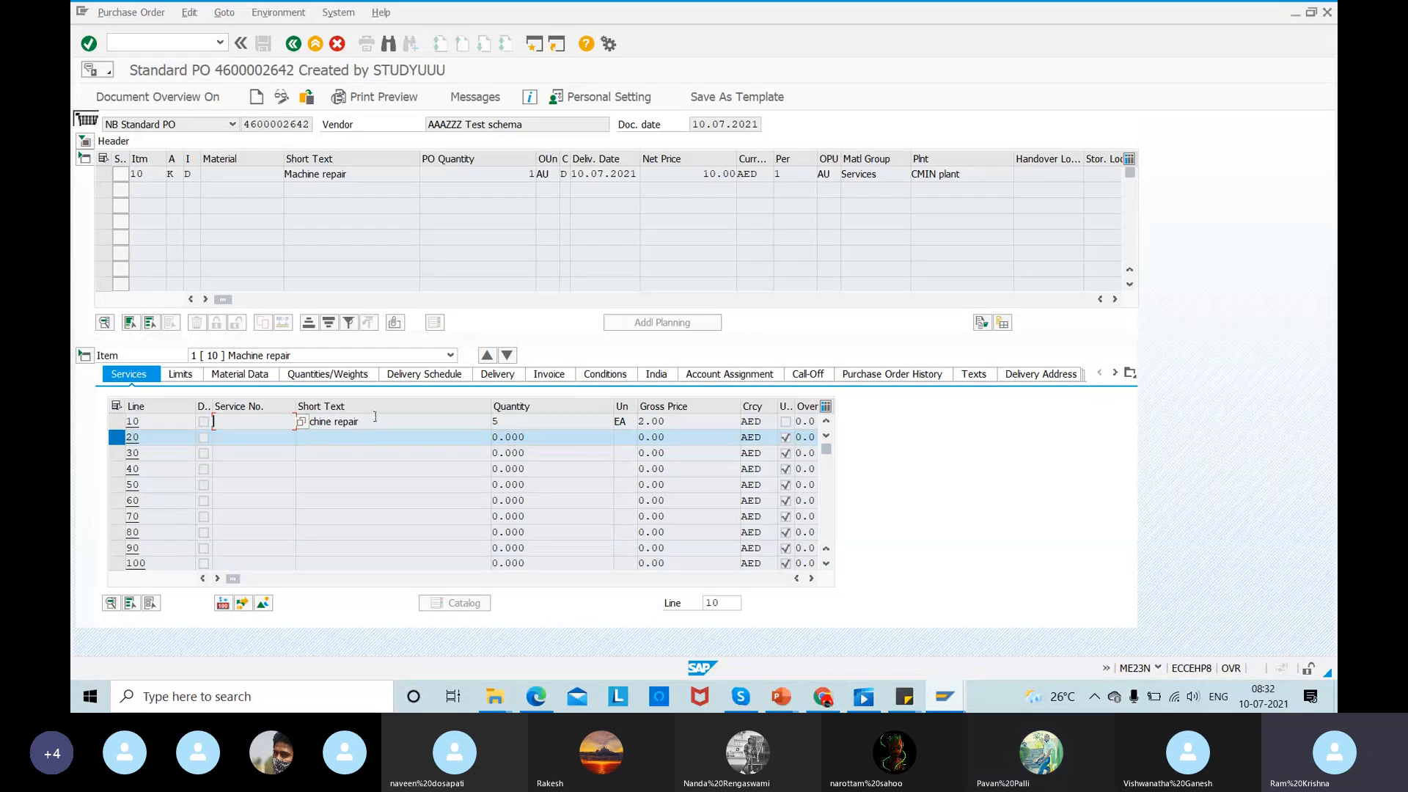
key("Tab")
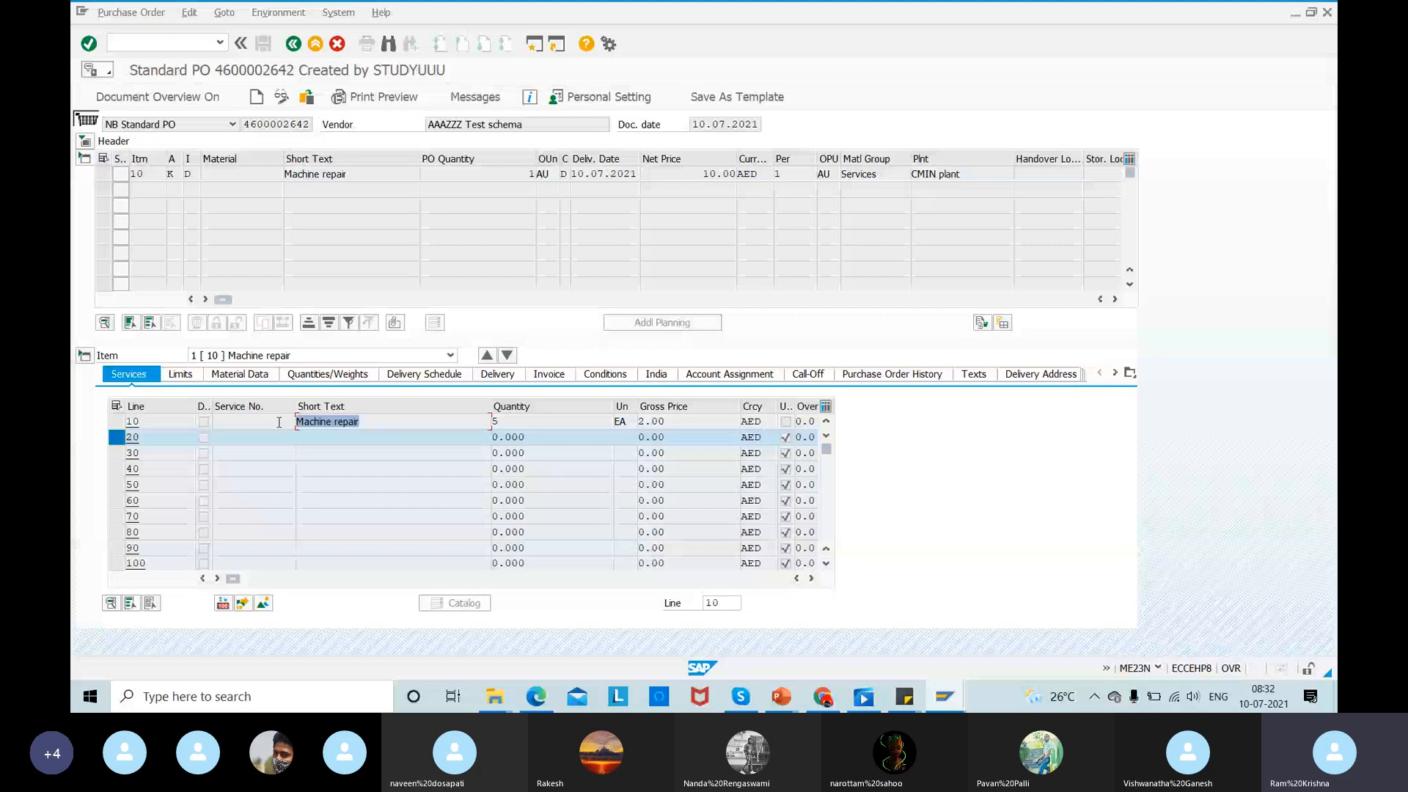
left_click(118, 440)
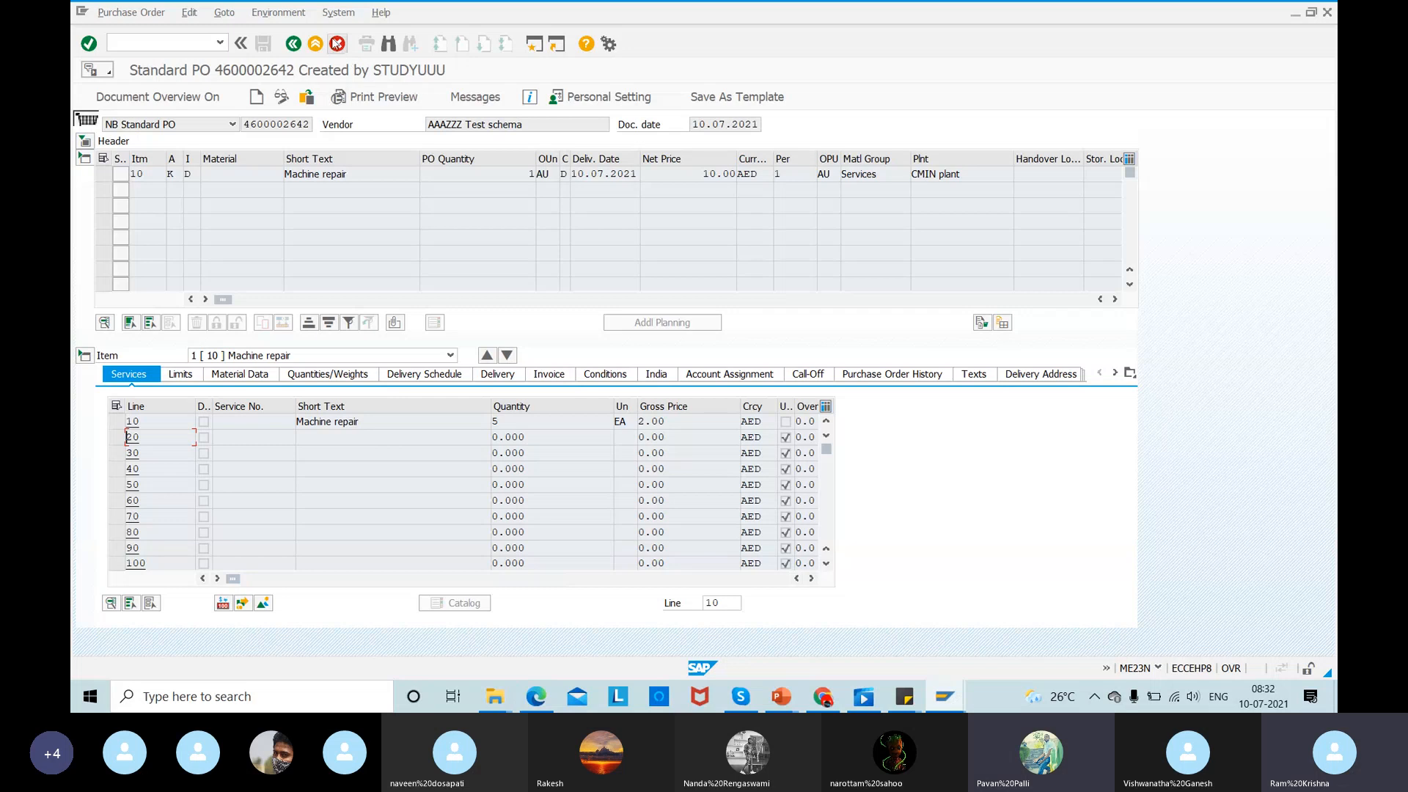
- Switch to PowerPoint and extend the "Unplanned service procurement----" text with "Budgect from the management", "10 mchines---10000 AED" and "6000 AED"
key("alt+Tab")
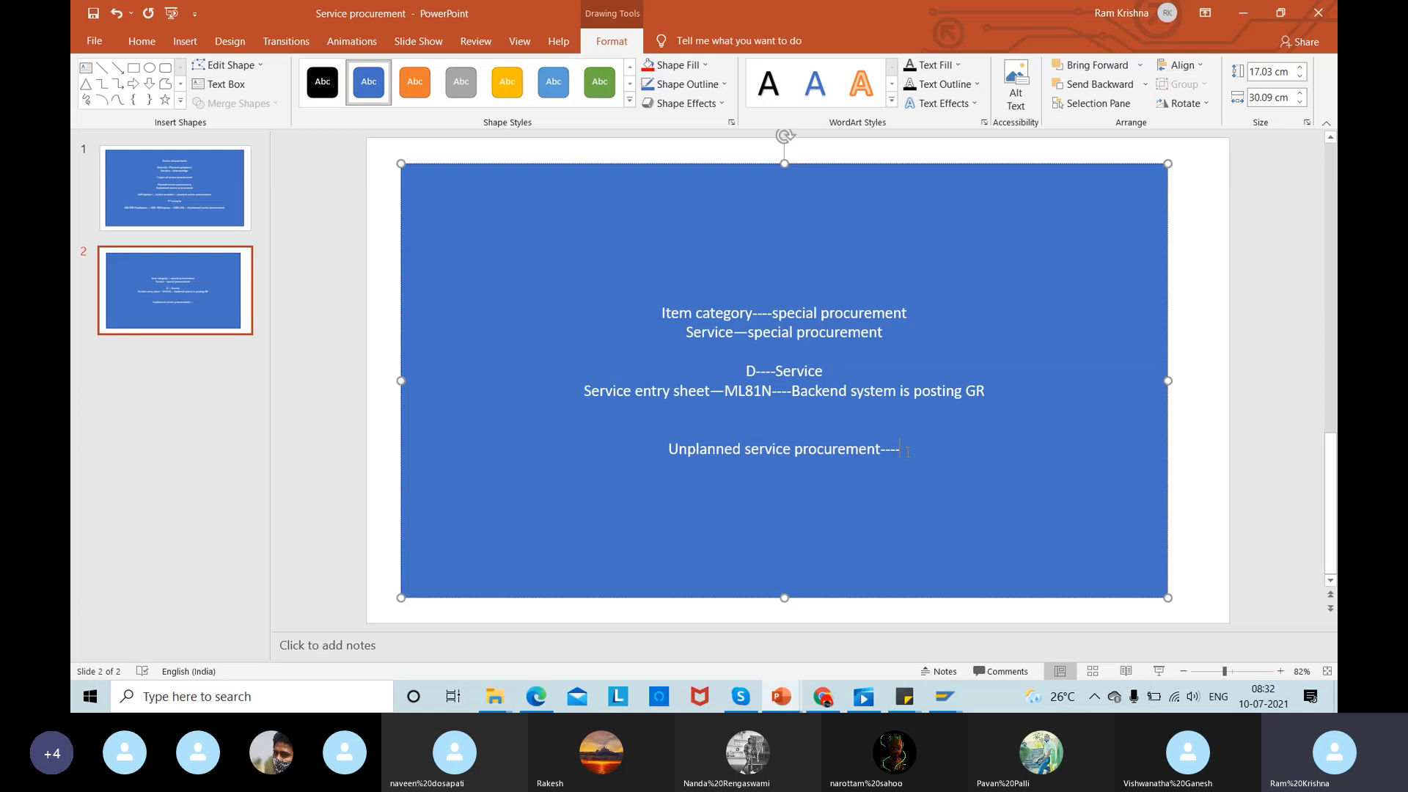
type("BU")
key("BackSpace")
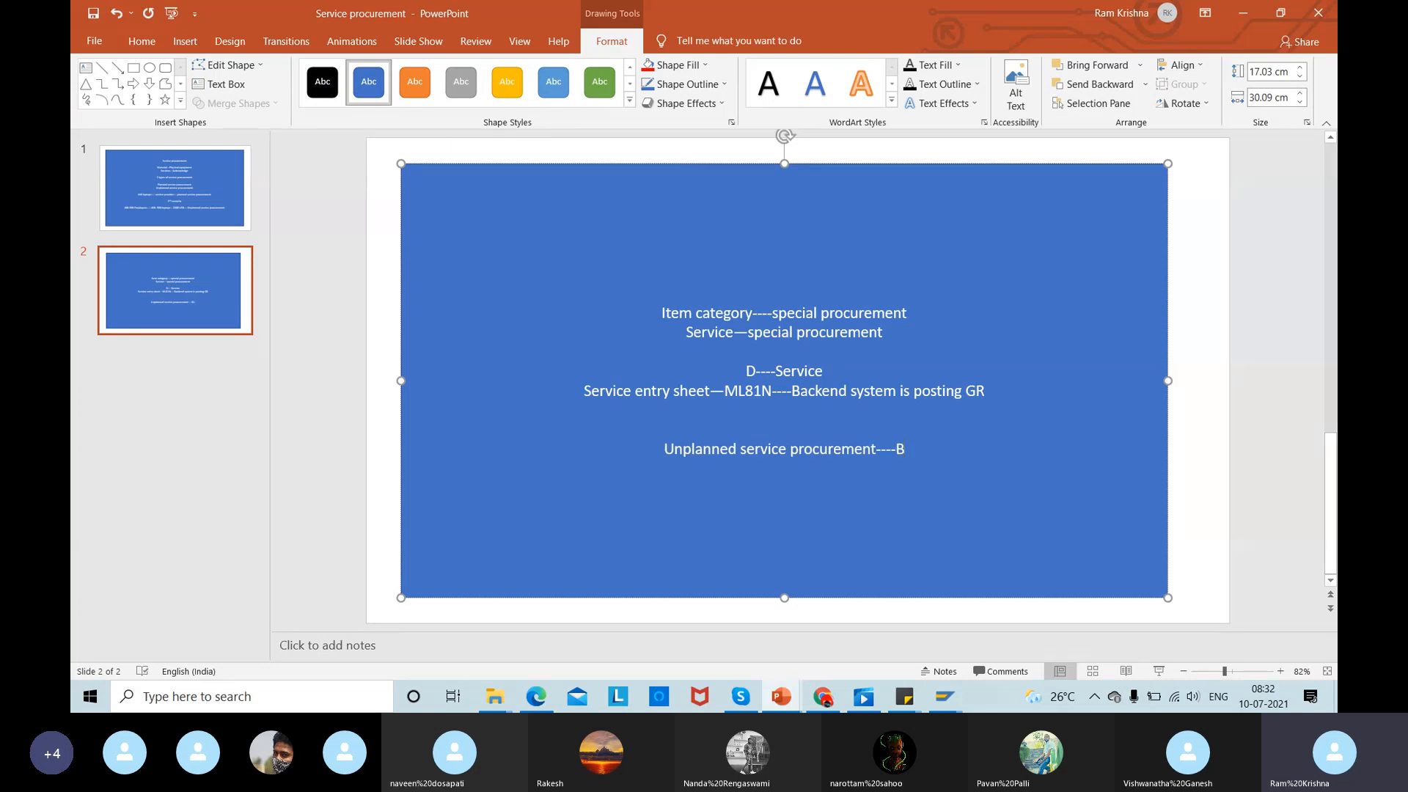
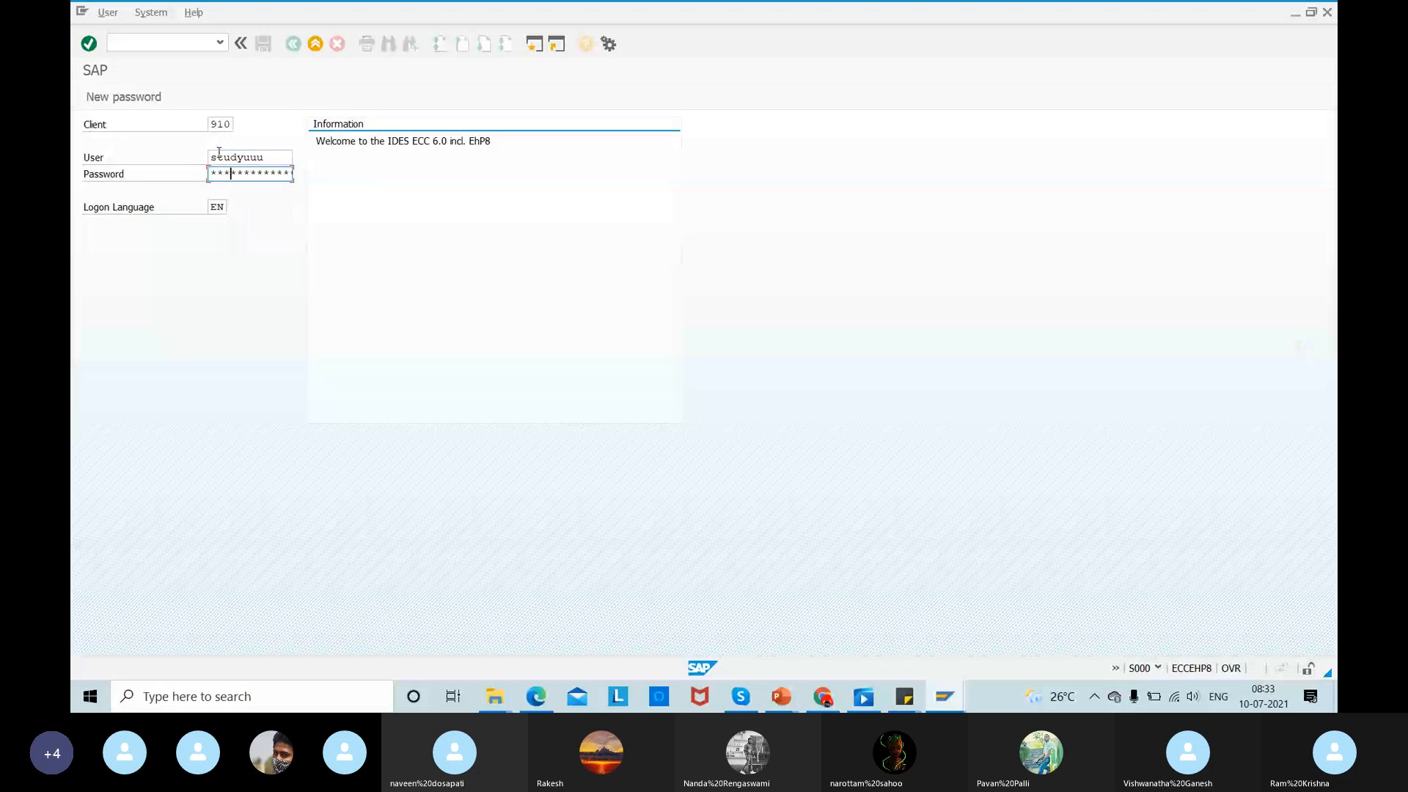
- Log on to SAP client 910, ending any other logons in the system, and decline the detailed description of the broken connection
key("Return")
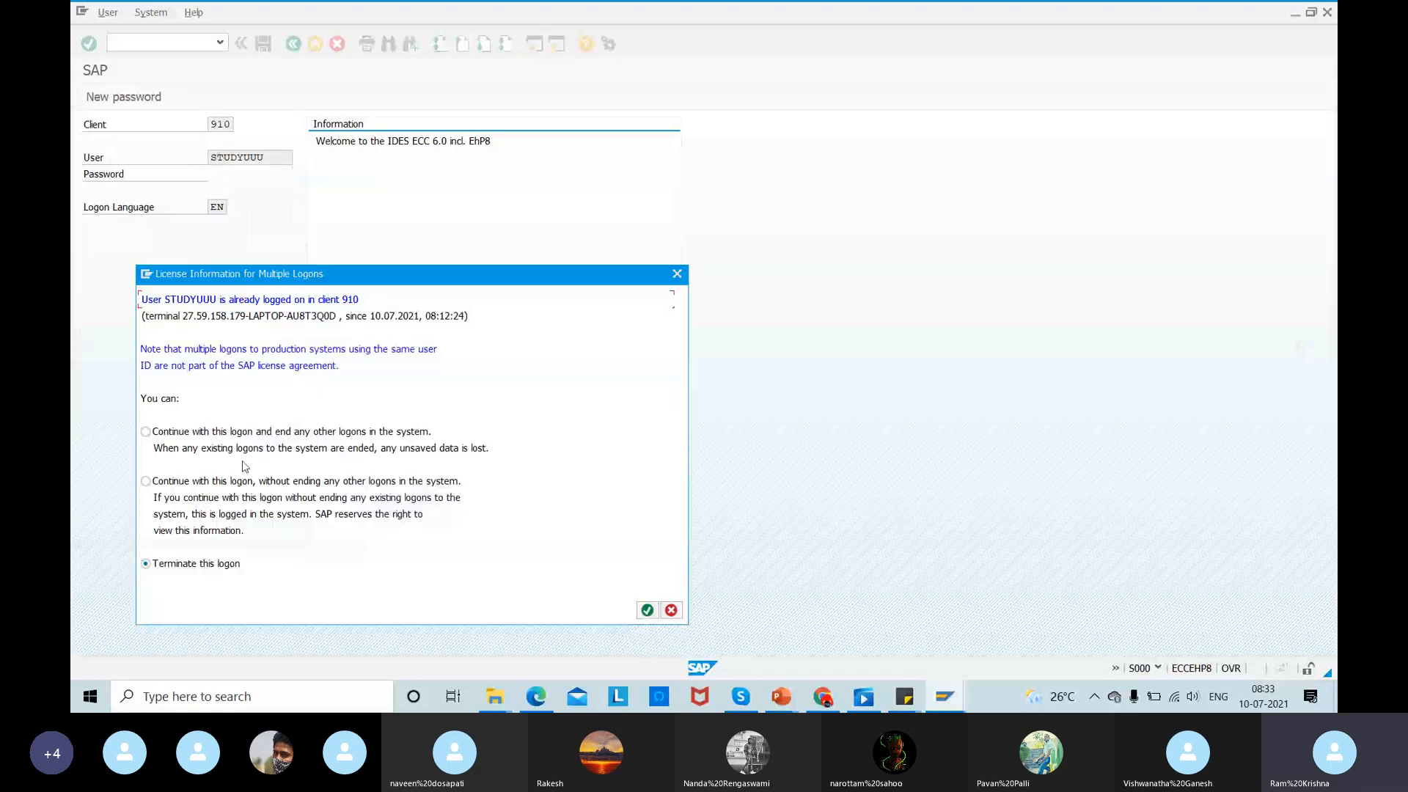
left_click(647, 610)
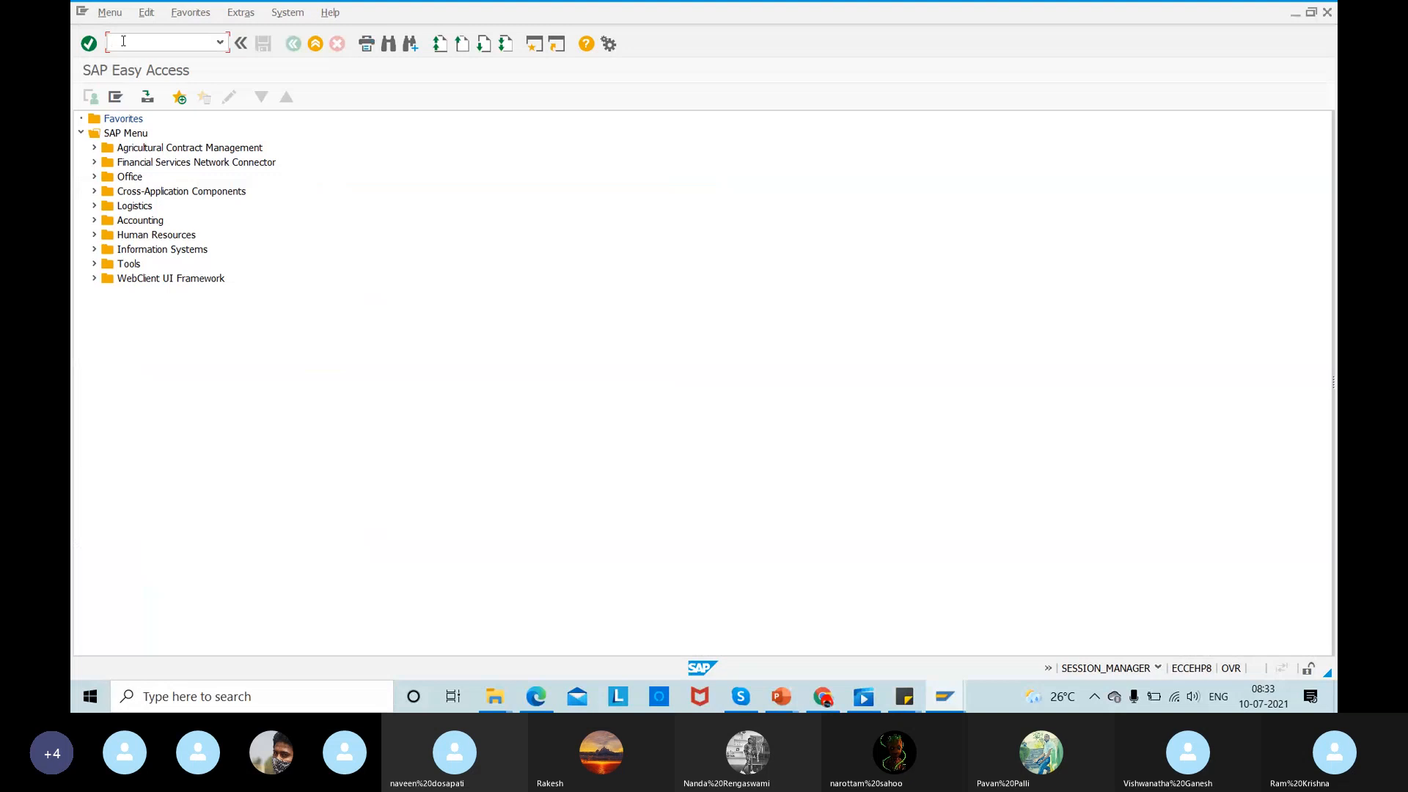
type("m")
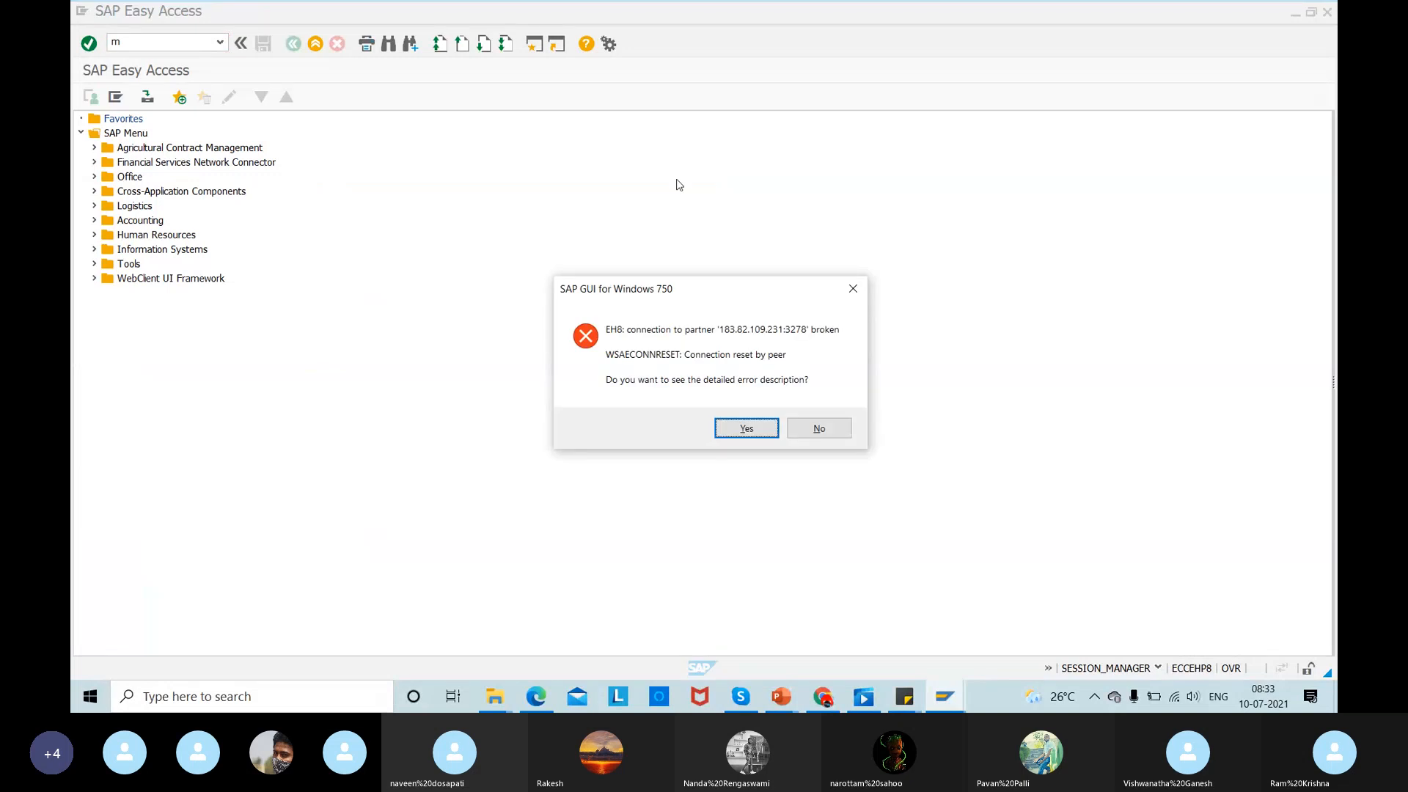
left_click(818, 429)
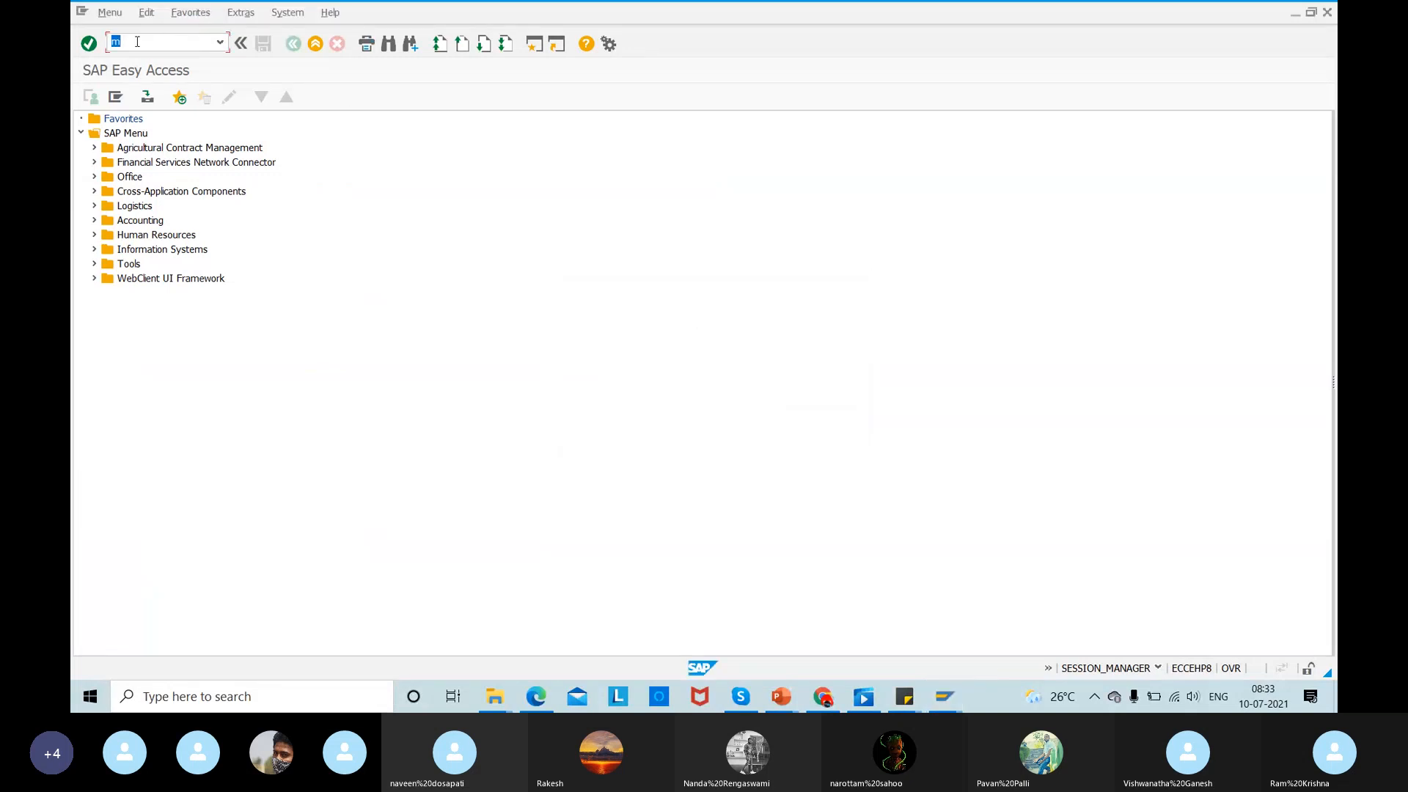
- Start a new standard purchase order with transaction ME21N and enter vendor AAAZZZ
type("me21n")
key("Return")
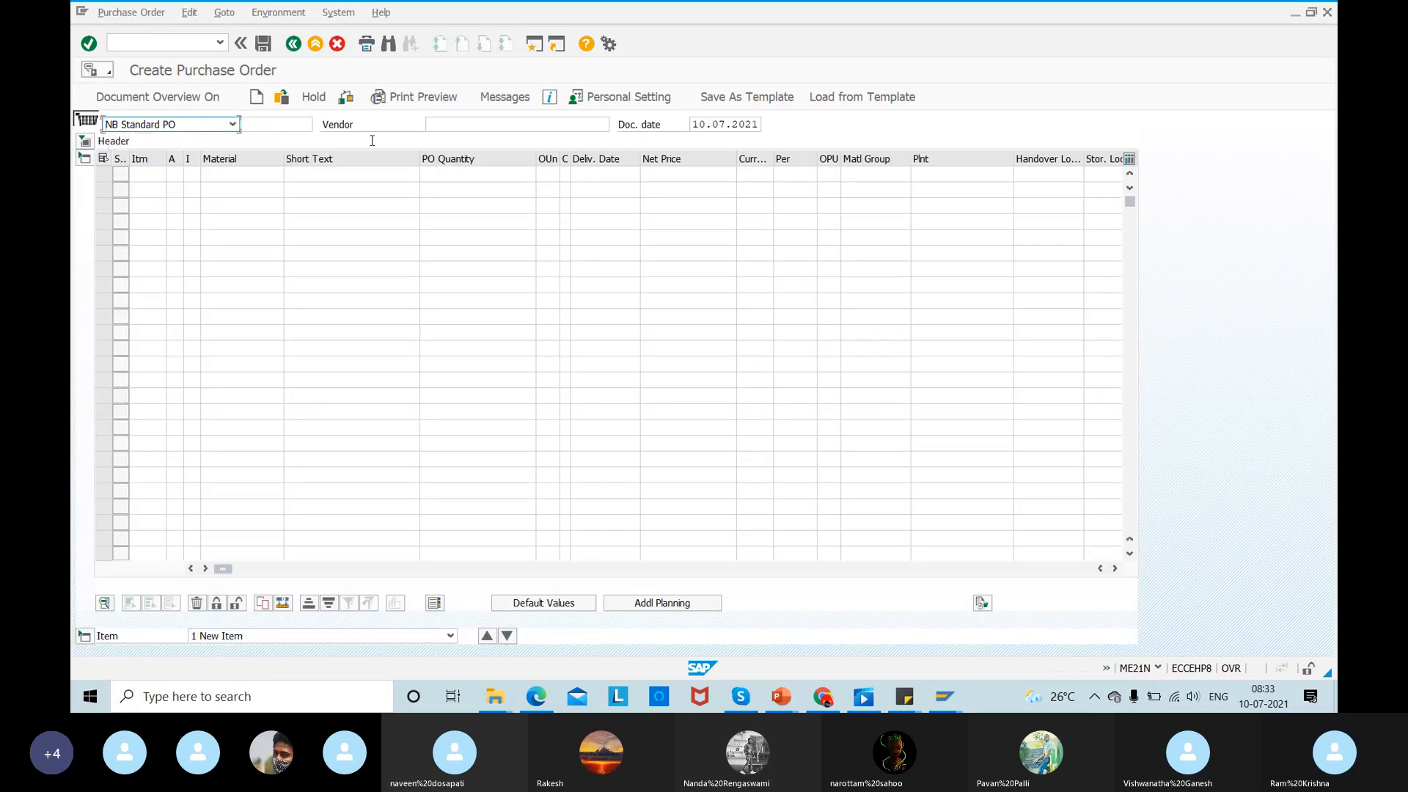
left_click(442, 126)
key("Return")
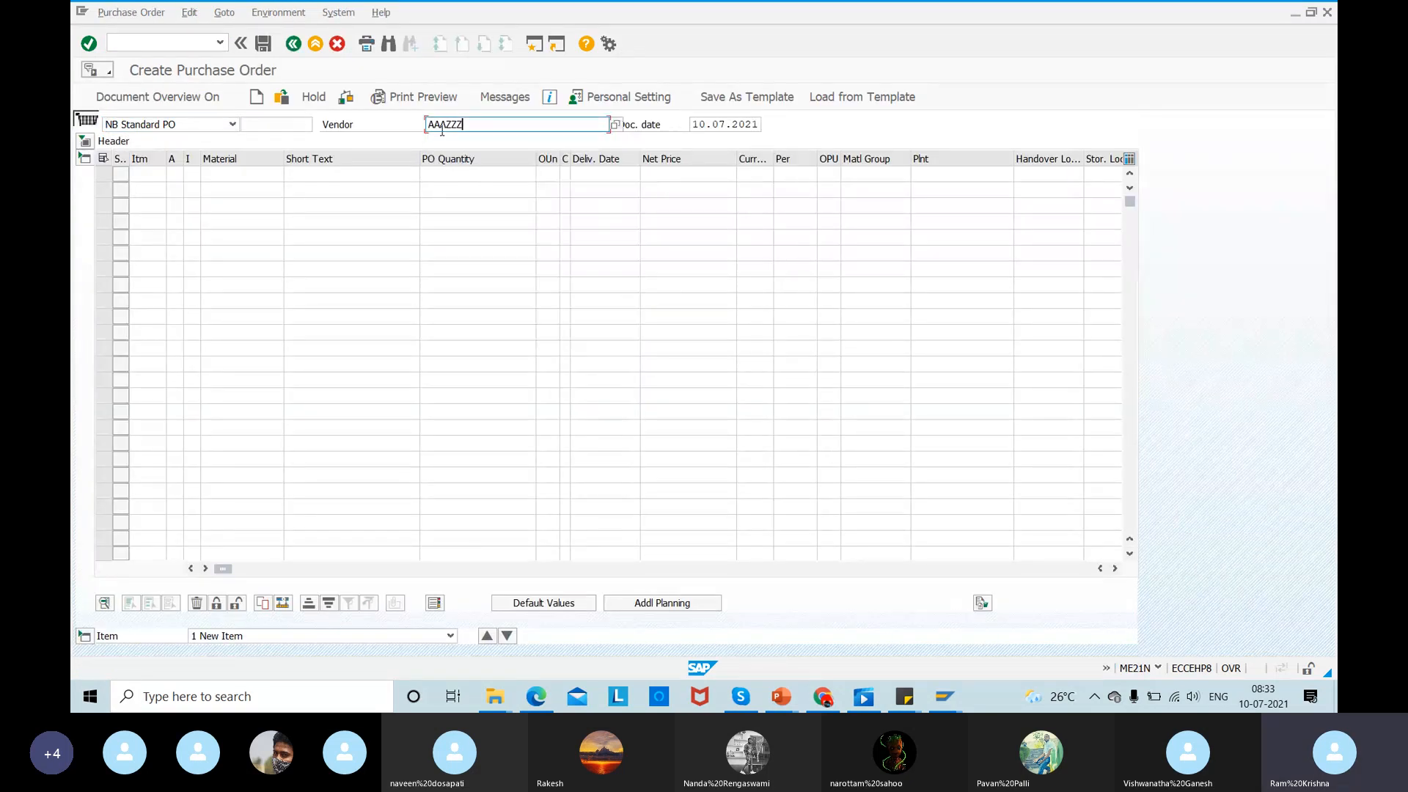
- Set item category D and account assignment category K for the first purchase order item
left_click(228, 174)
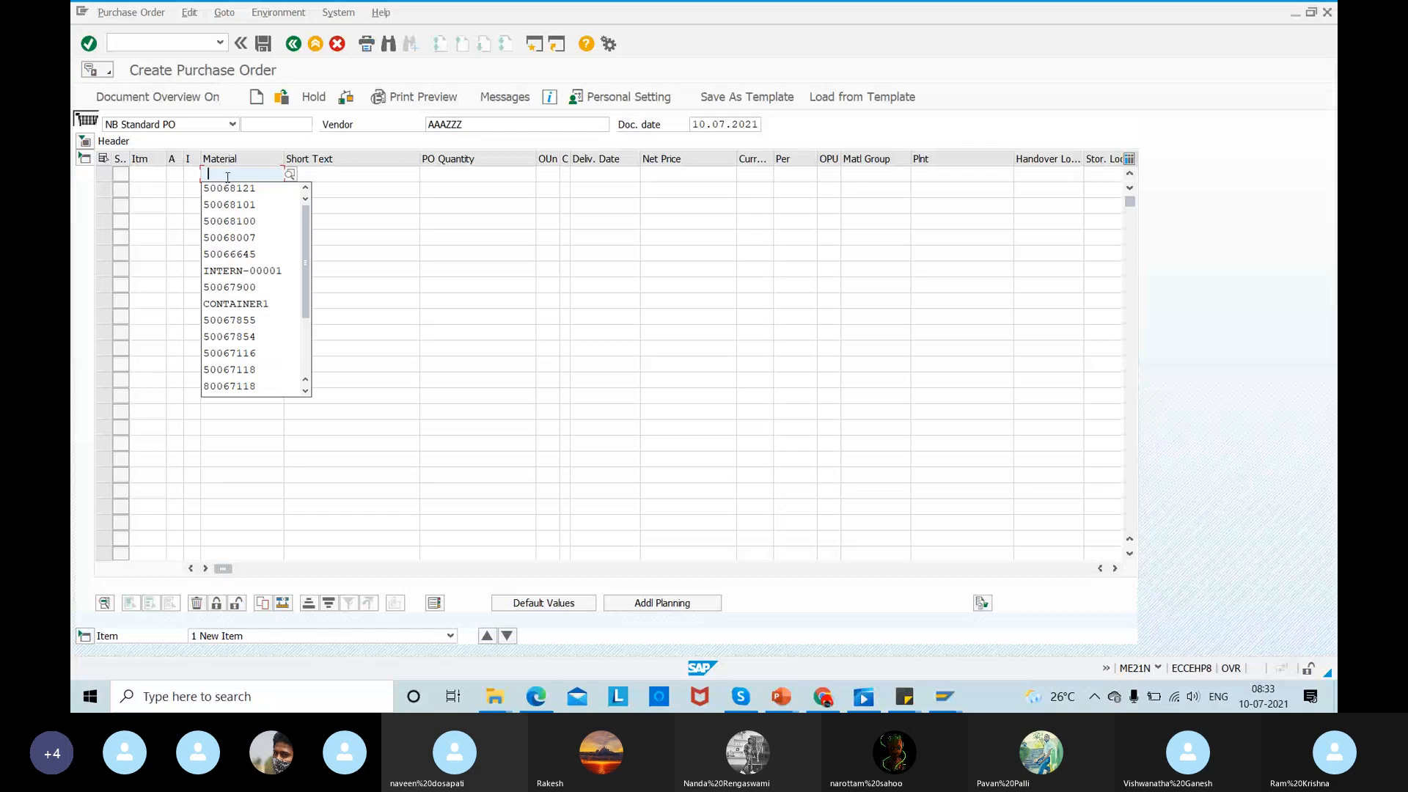
left_click(190, 175)
type("D")
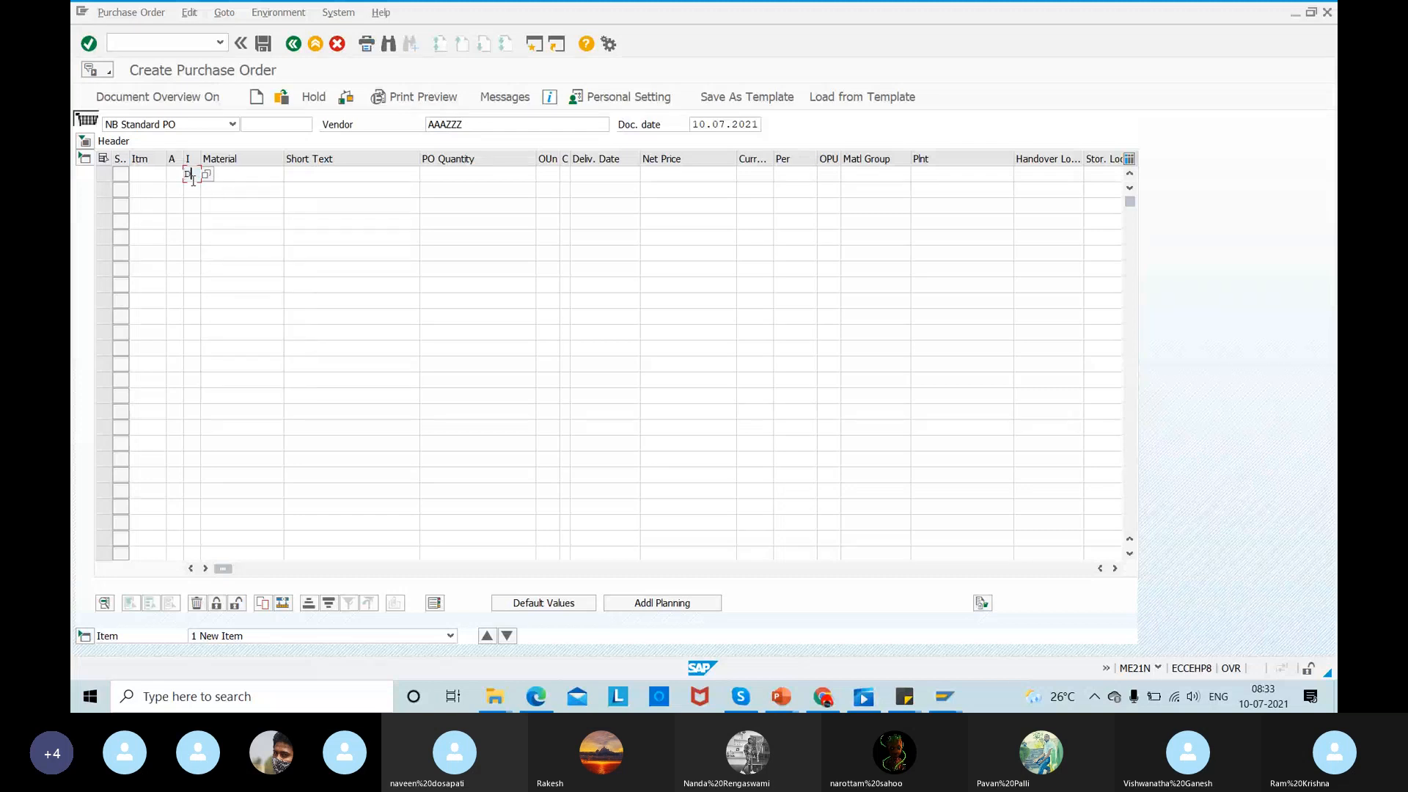
left_click(169, 178)
type("K")
key("Tab")
key("Tab")
key("Tab")
key("Tab")
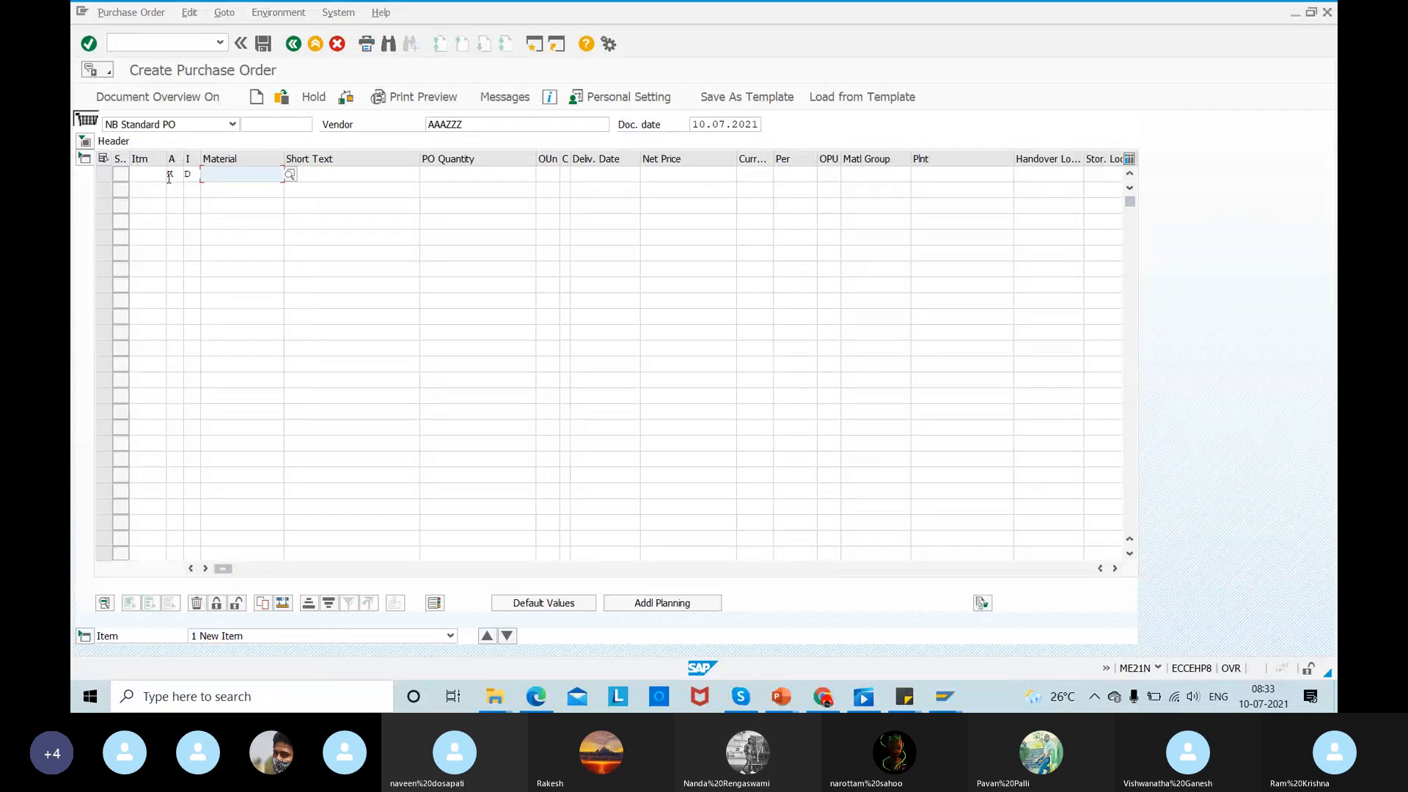
- Enter a quantity of 10 and plant 1000 for the service item
type("1")
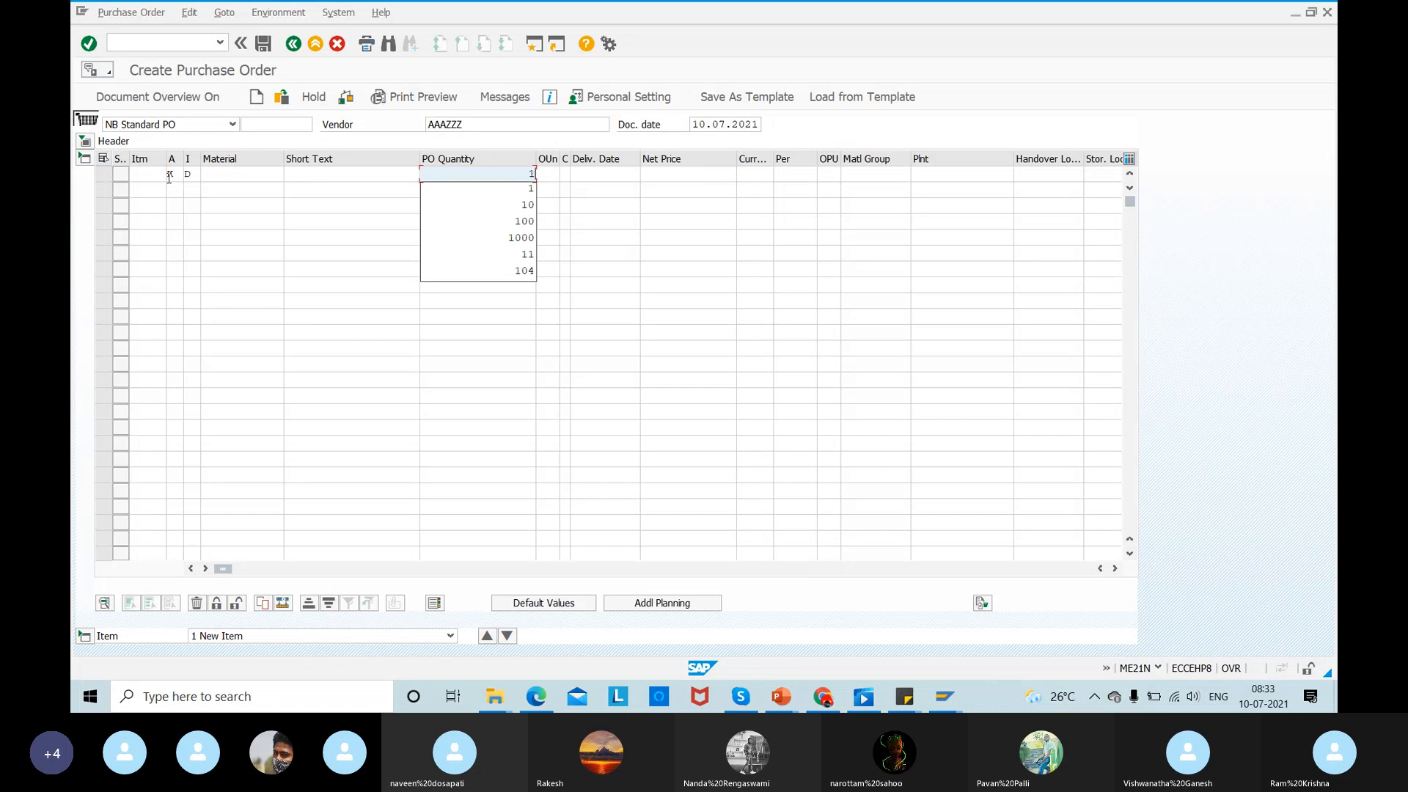
type("0")
key("Tab")
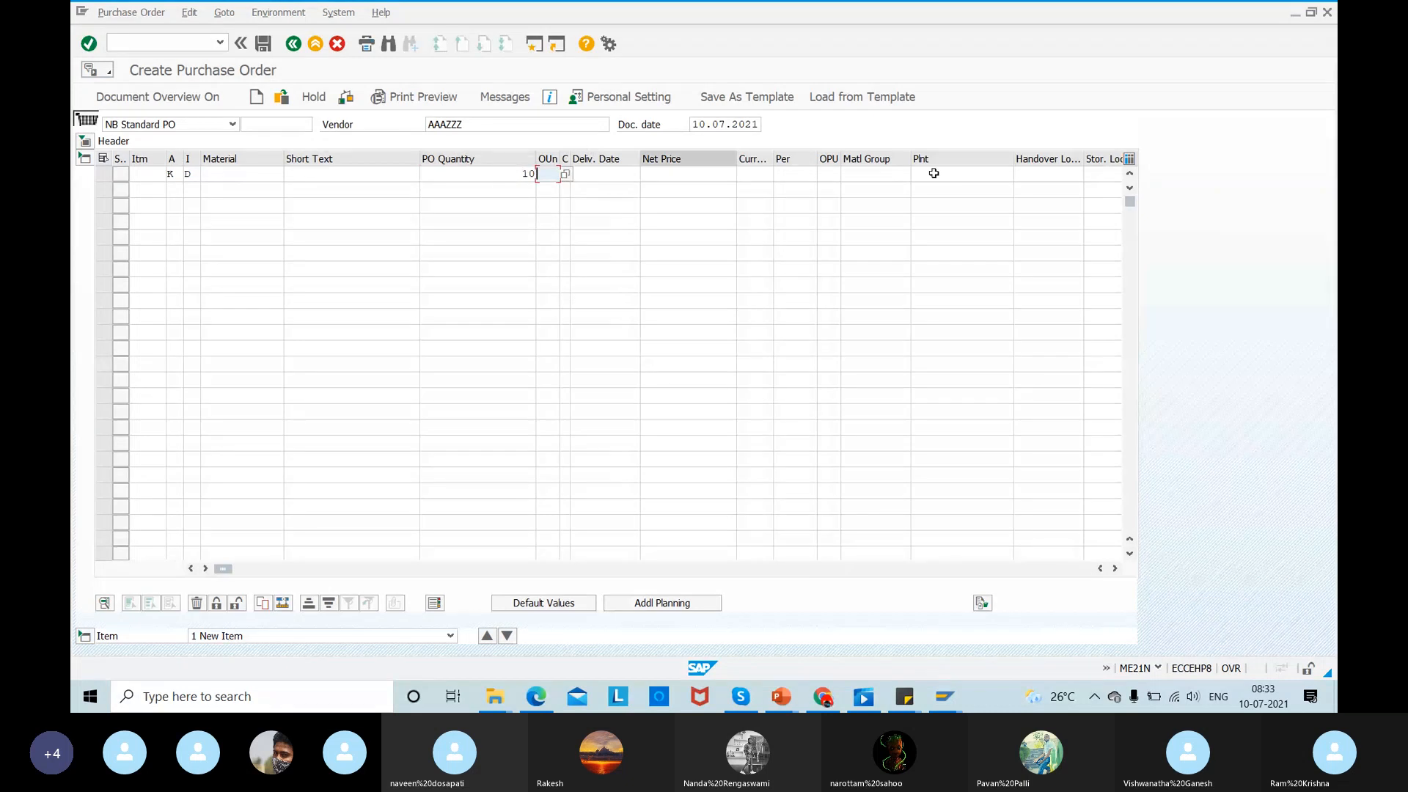
left_click(951, 177)
type("1000")
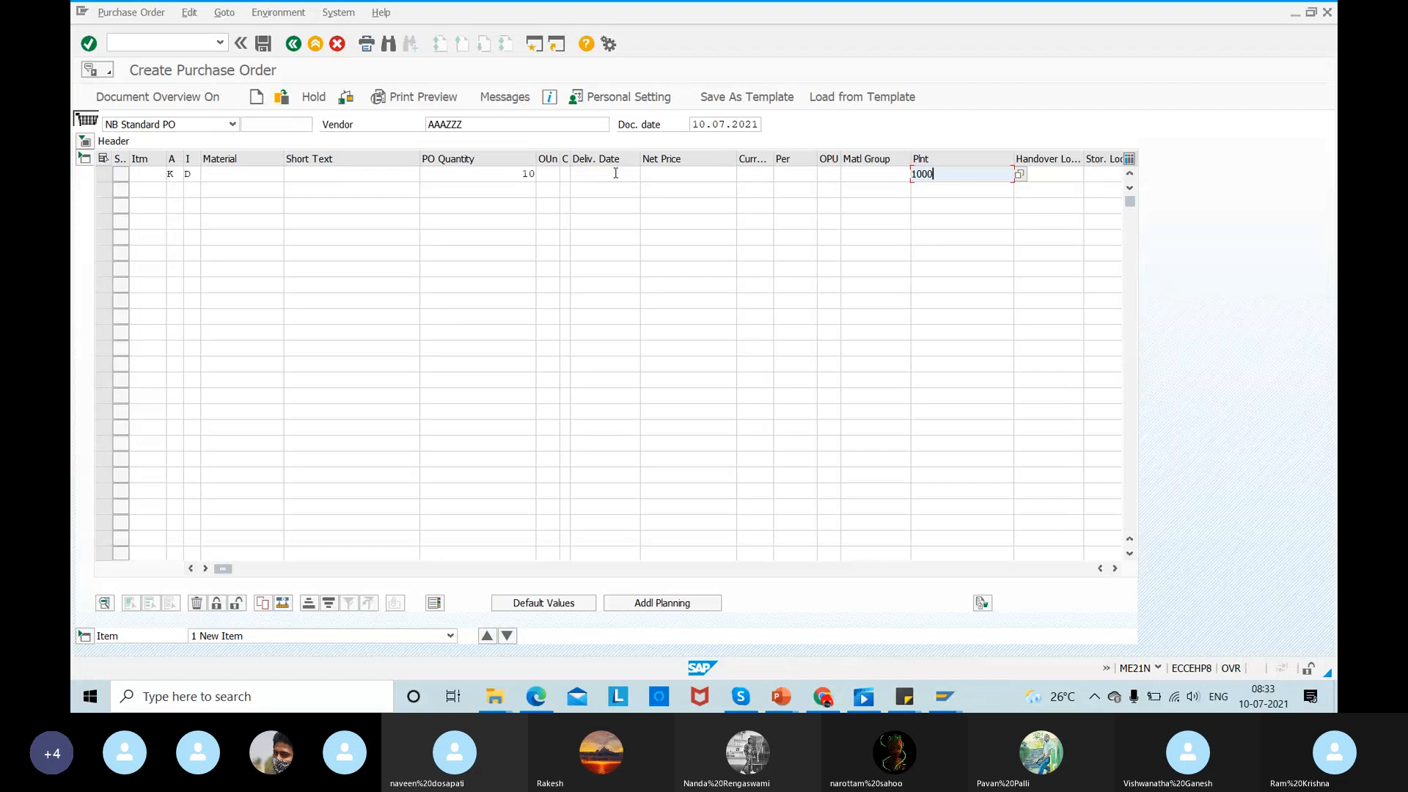
key("Return")
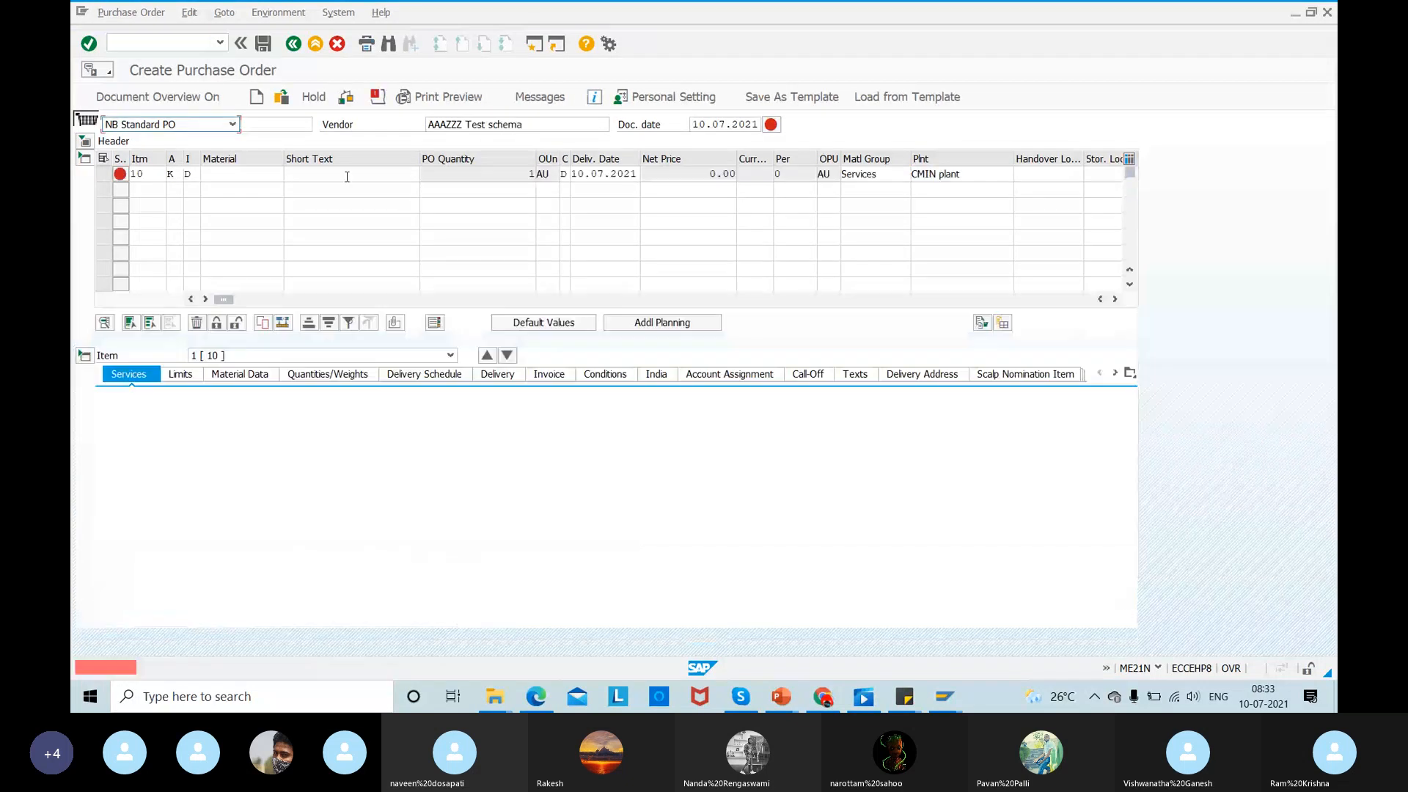
- Enter "Machies repair" as the short text of item 10
left_click(322, 174)
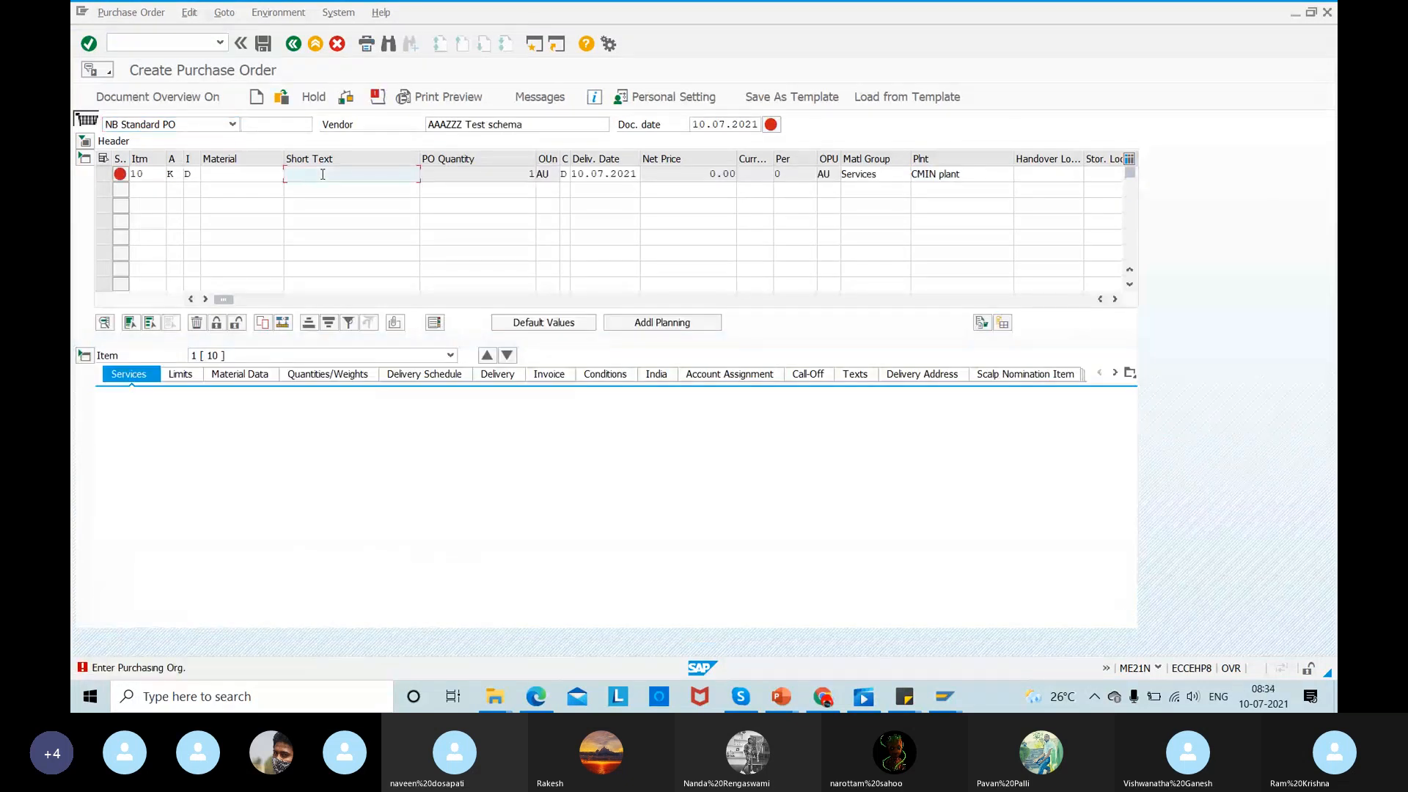
type("Machies repair")
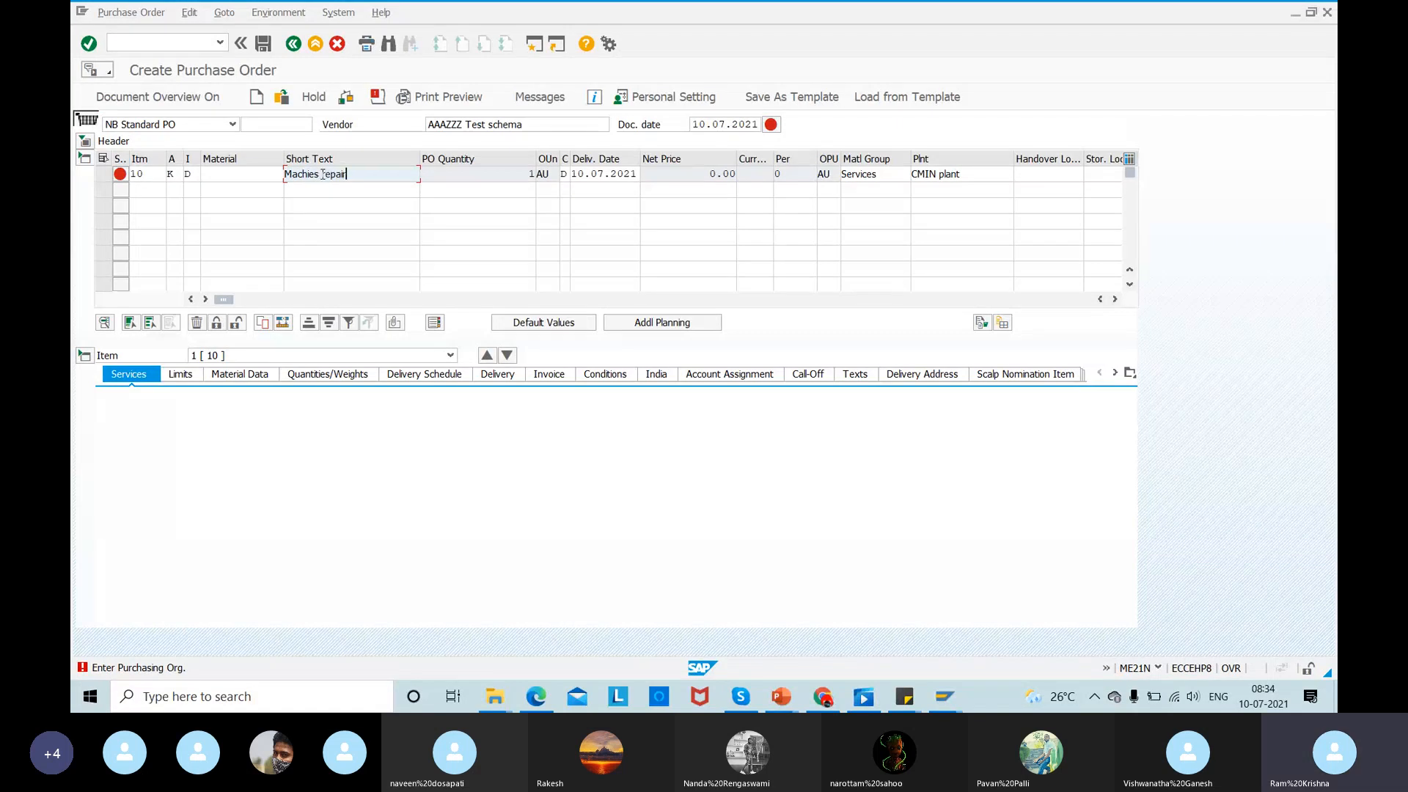
key("Return")
- Set the purchasing organization to 1000 and the purchasing group to 100 in the order's organizational data
type("1000")
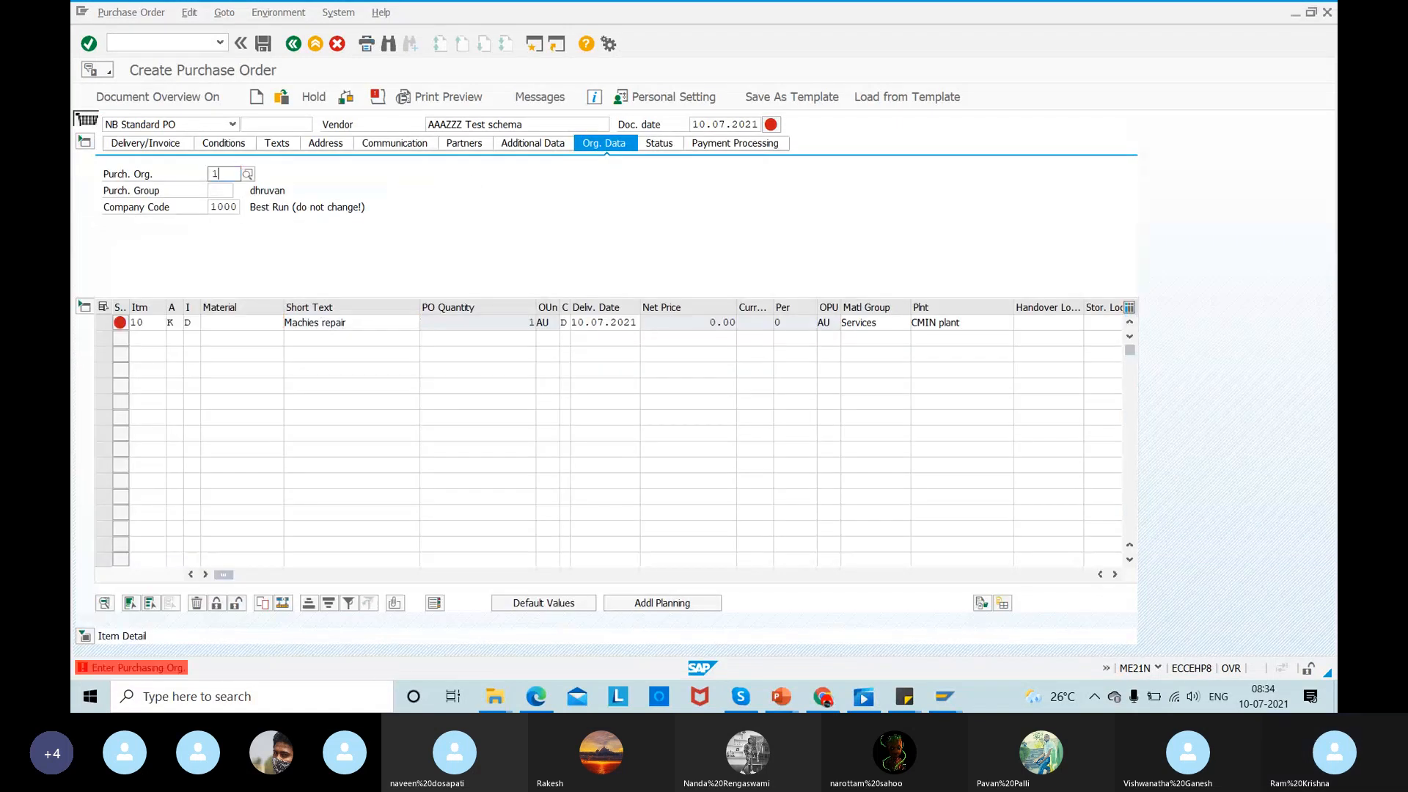
key("Tab")
type("100")
key("Return")
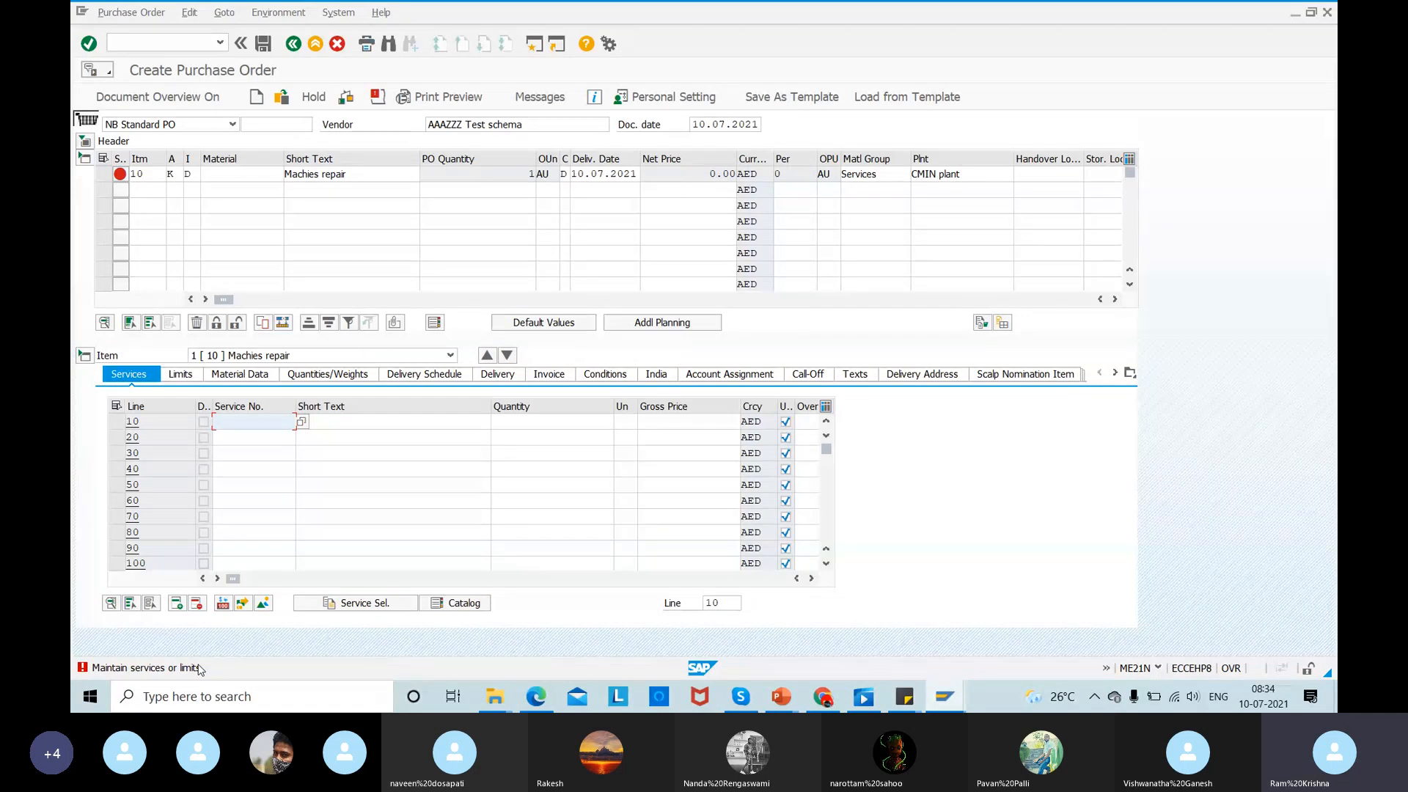
- Set both the overall limit and the expected value of item 10 to 6000 AED, checking the budget note in PowerPoint for the amount
left_click(360, 425)
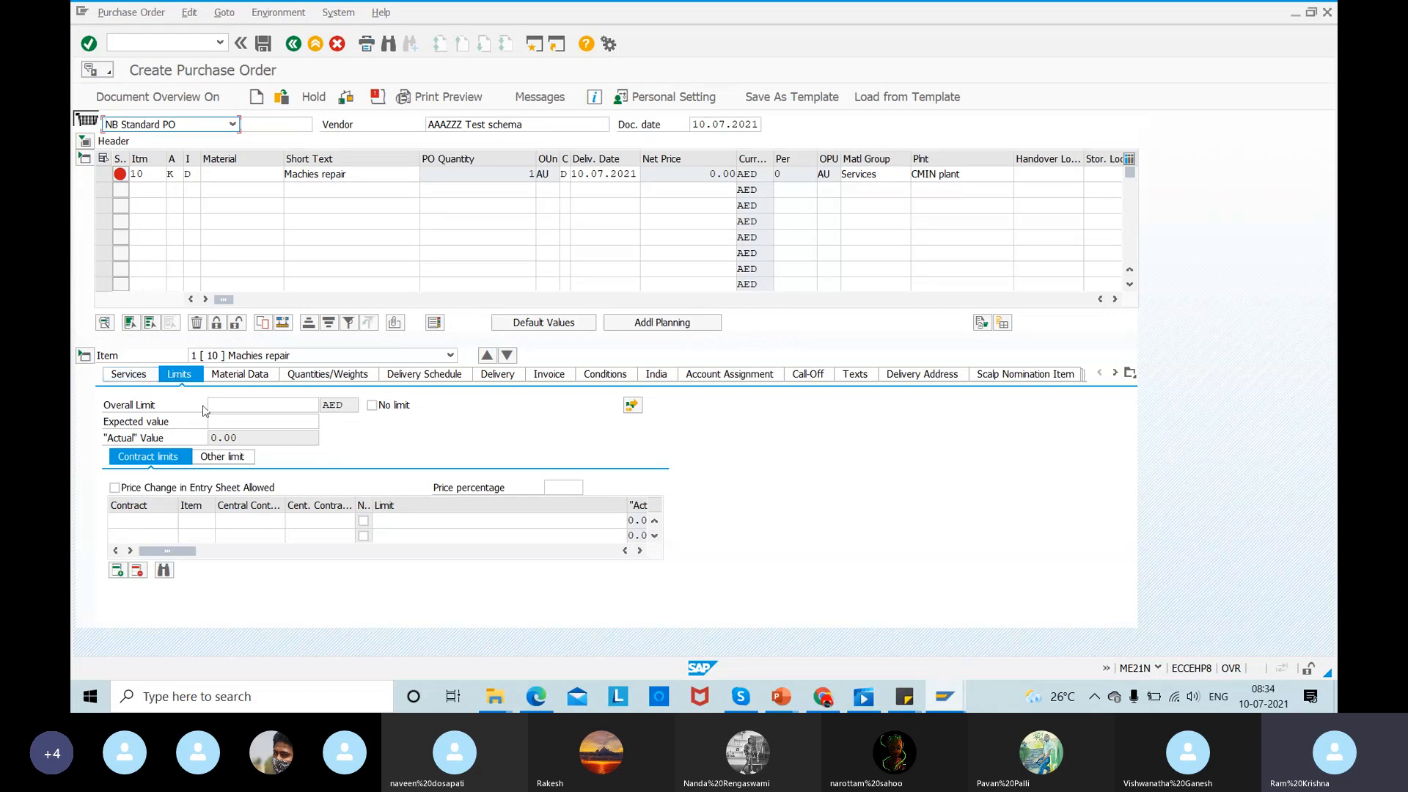
left_click(237, 405)
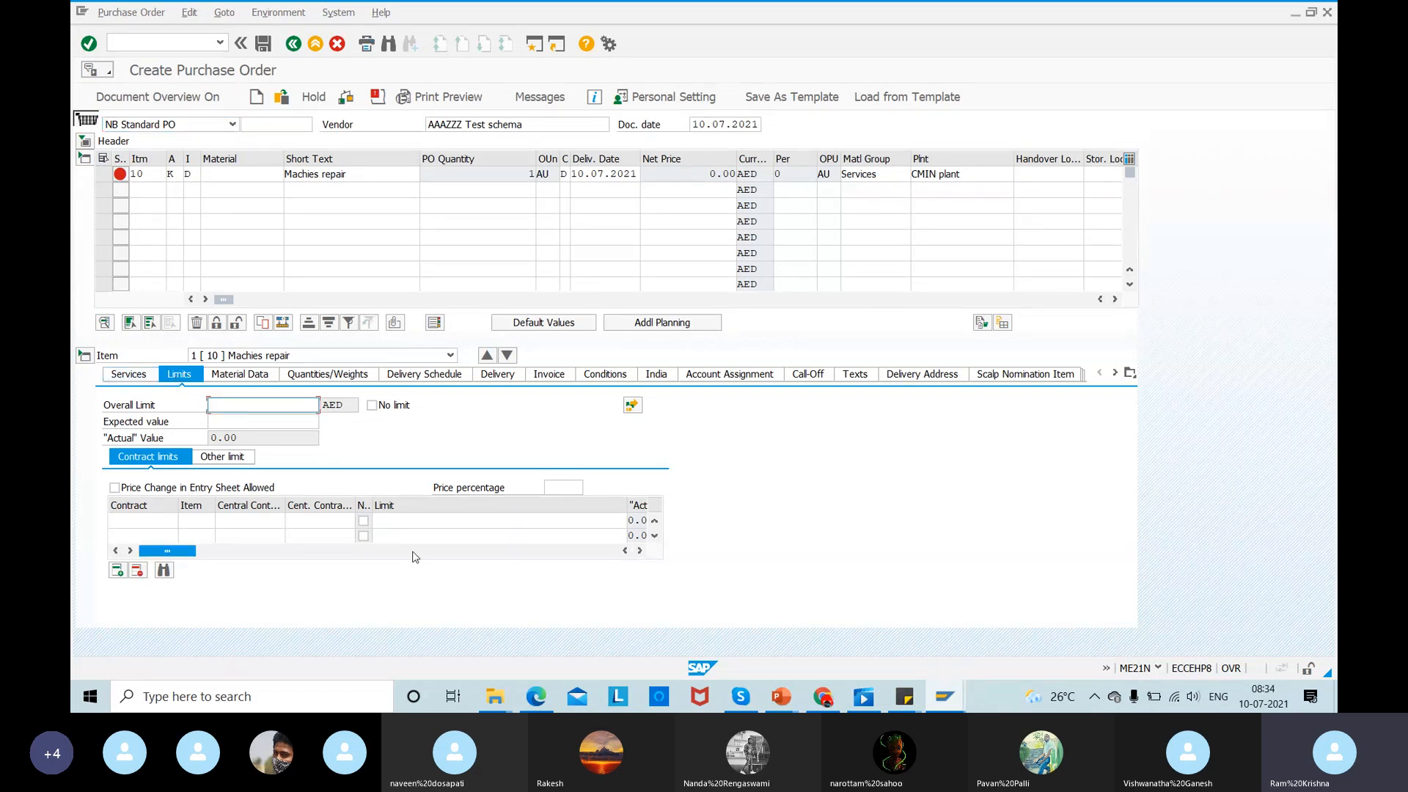
key("alt+Tab")
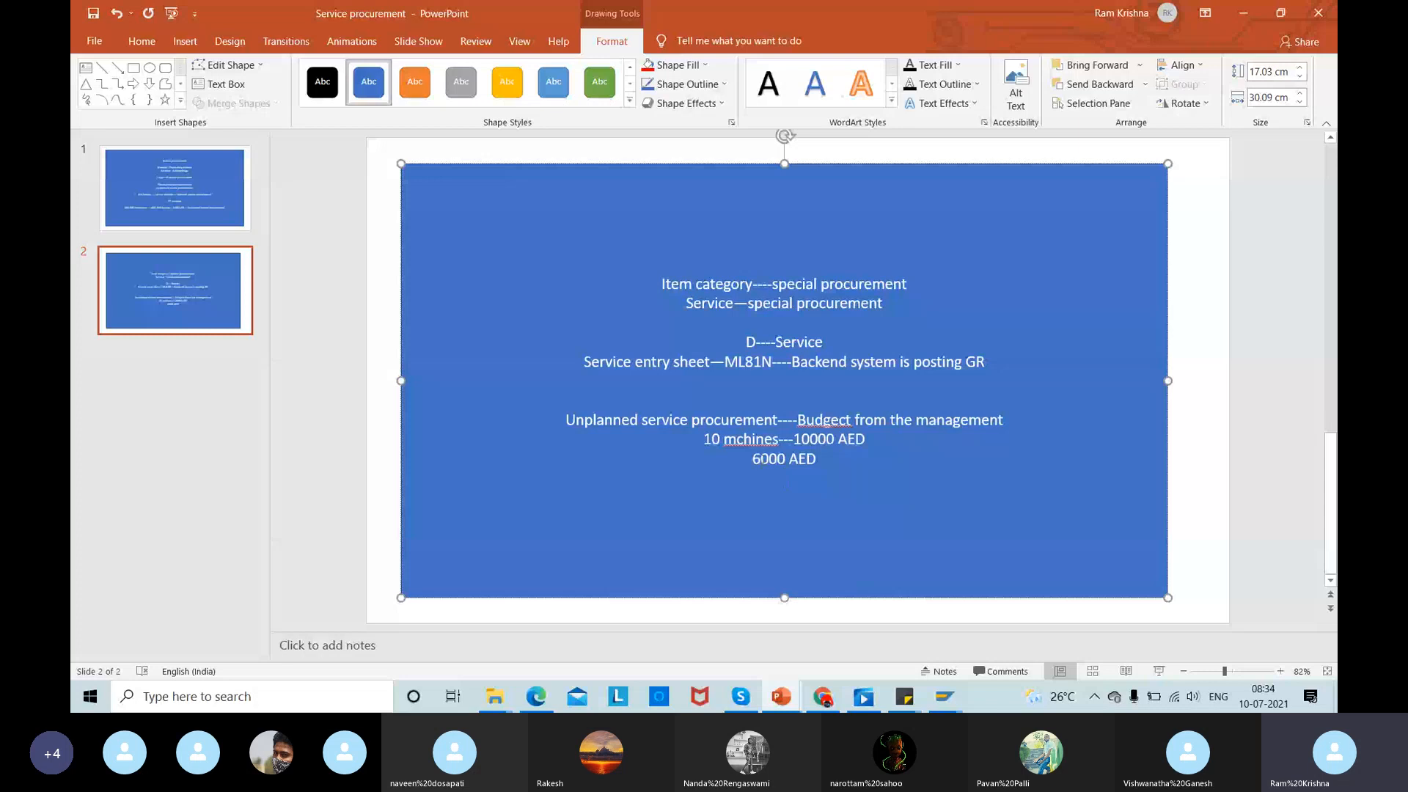
key("alt+Tab")
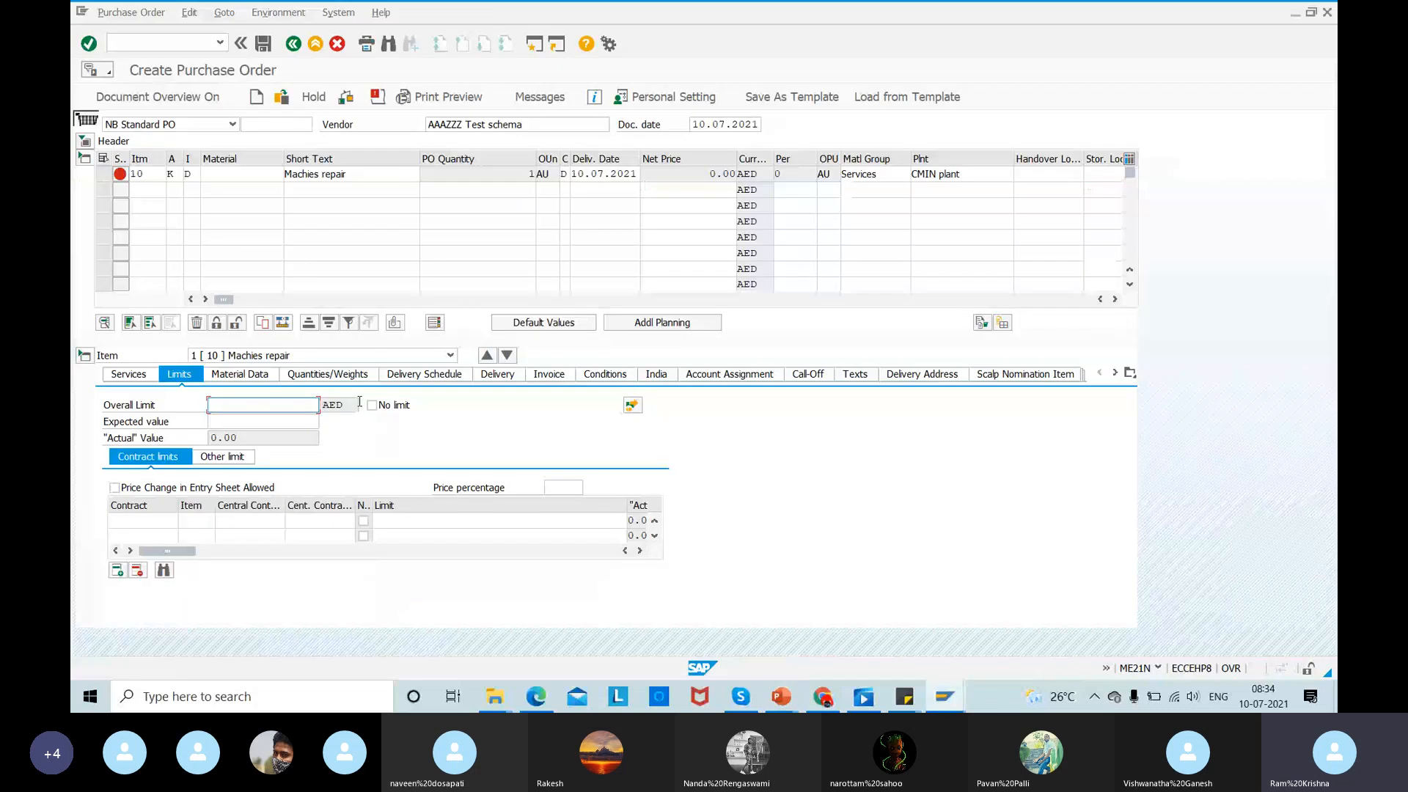
type("6000")
left_click(234, 422)
type("6000")
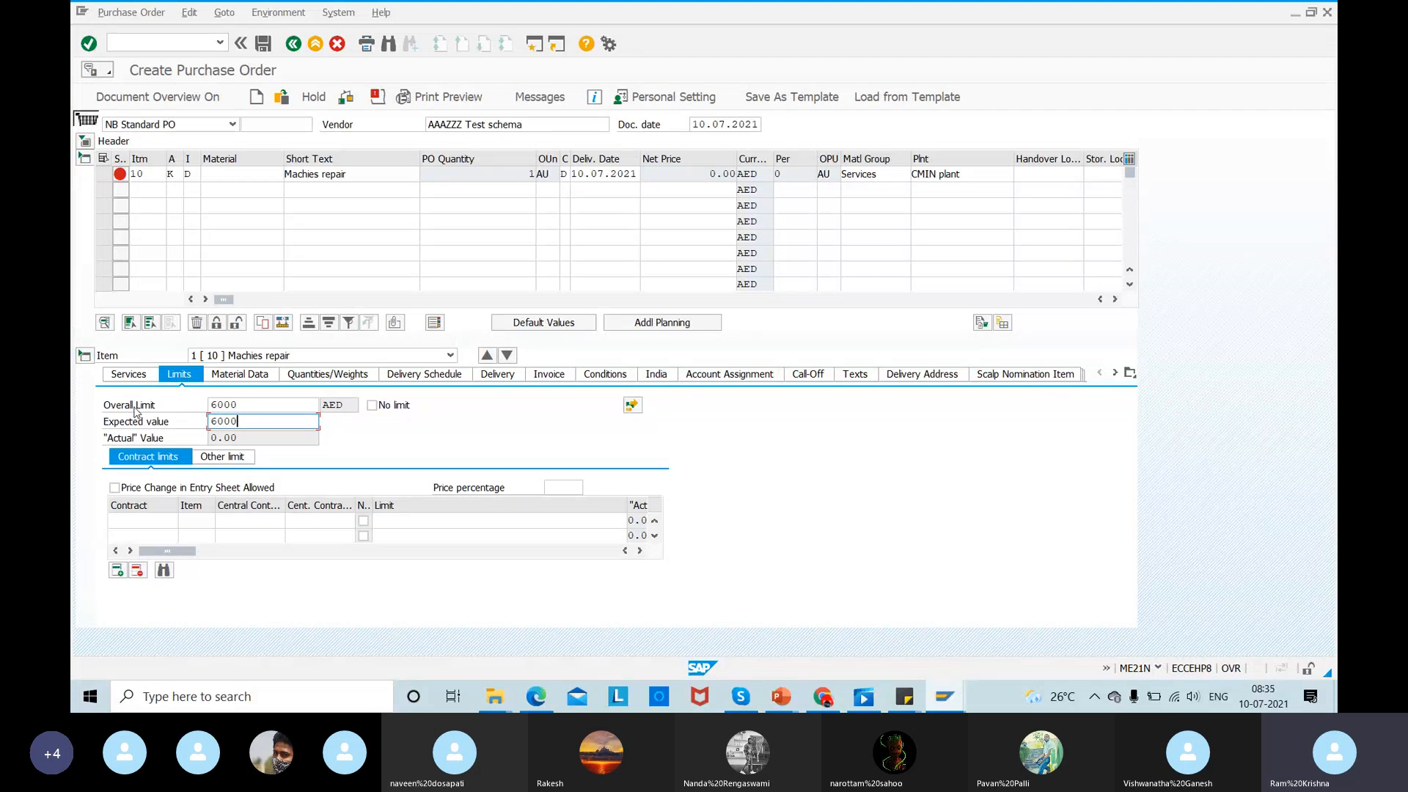
- Assign the limit of item 10 to G/L account 400000 and cost center 3200
key("Return")
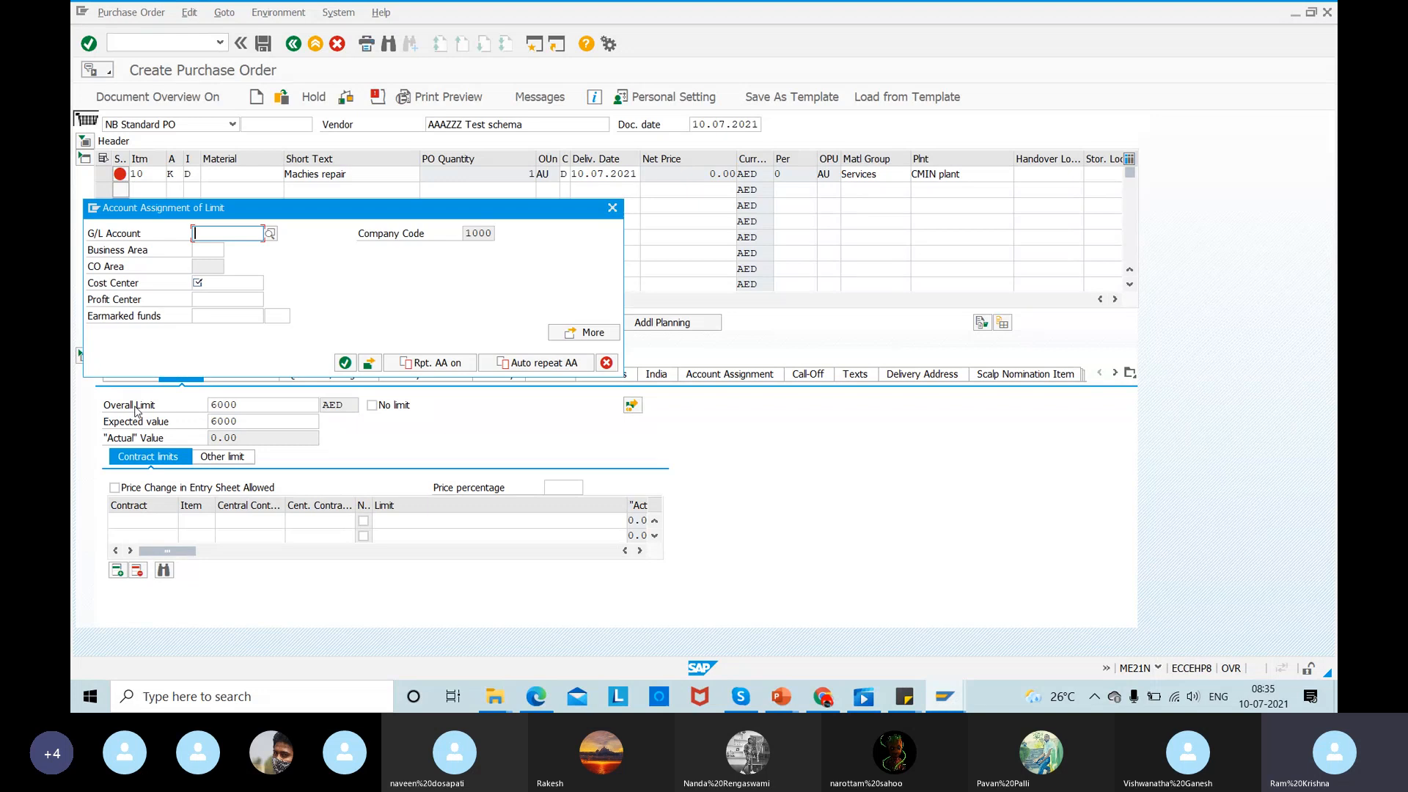
left_click(197, 282)
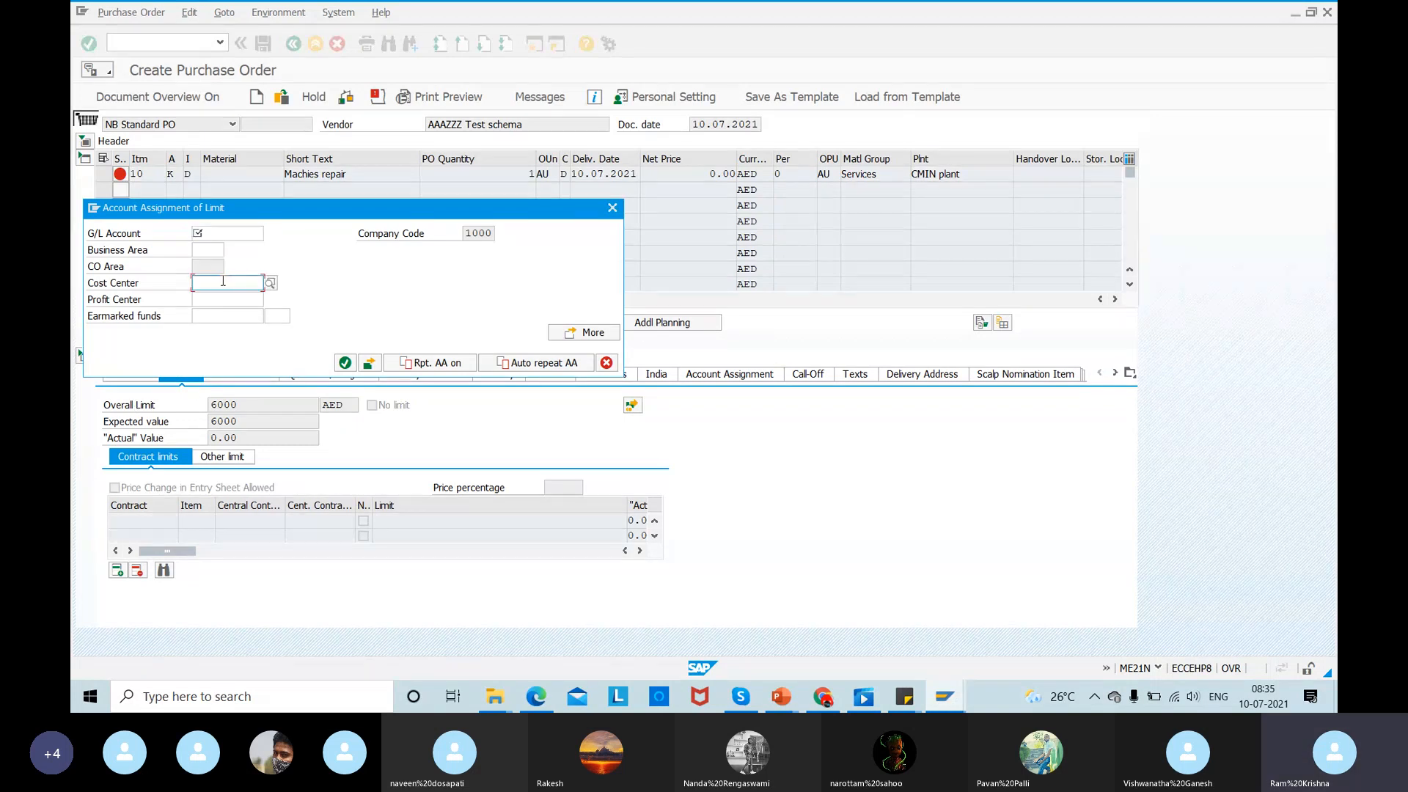
left_click(222, 282)
left_click(216, 297)
left_click(226, 233)
left_click(226, 234)
left_click(227, 248)
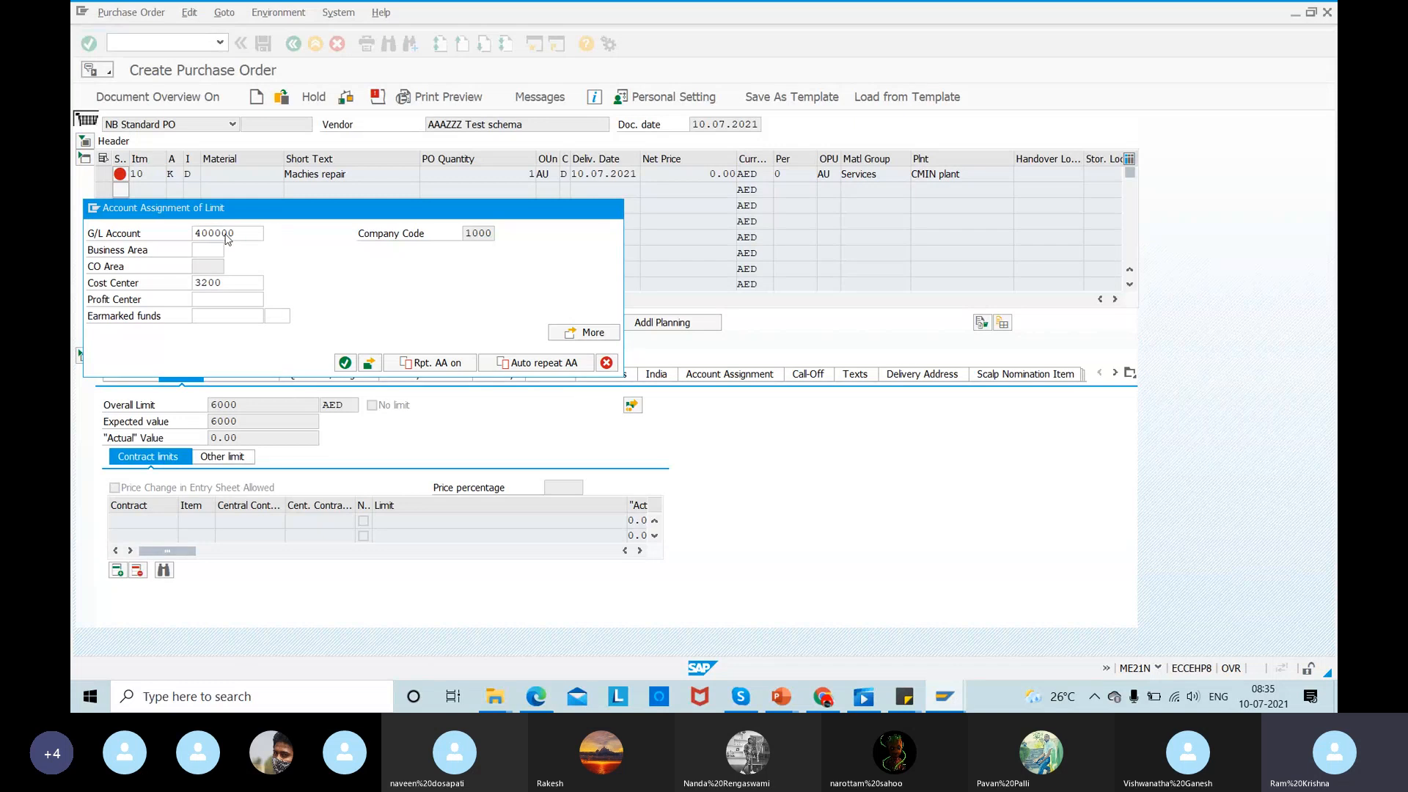
left_click(345, 363)
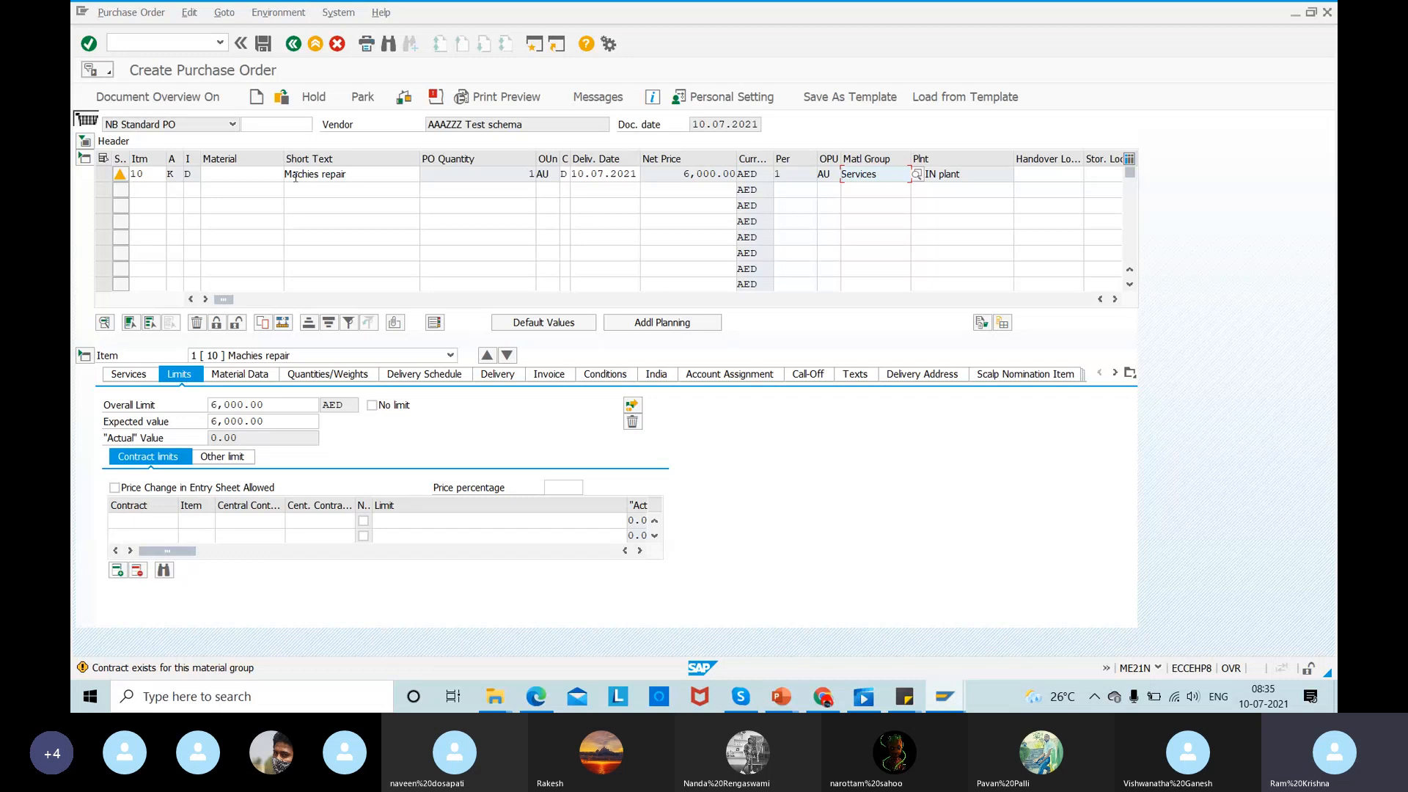
- Review the services and limits of item 10 and save the purchase order despite the system messages
left_click(123, 374)
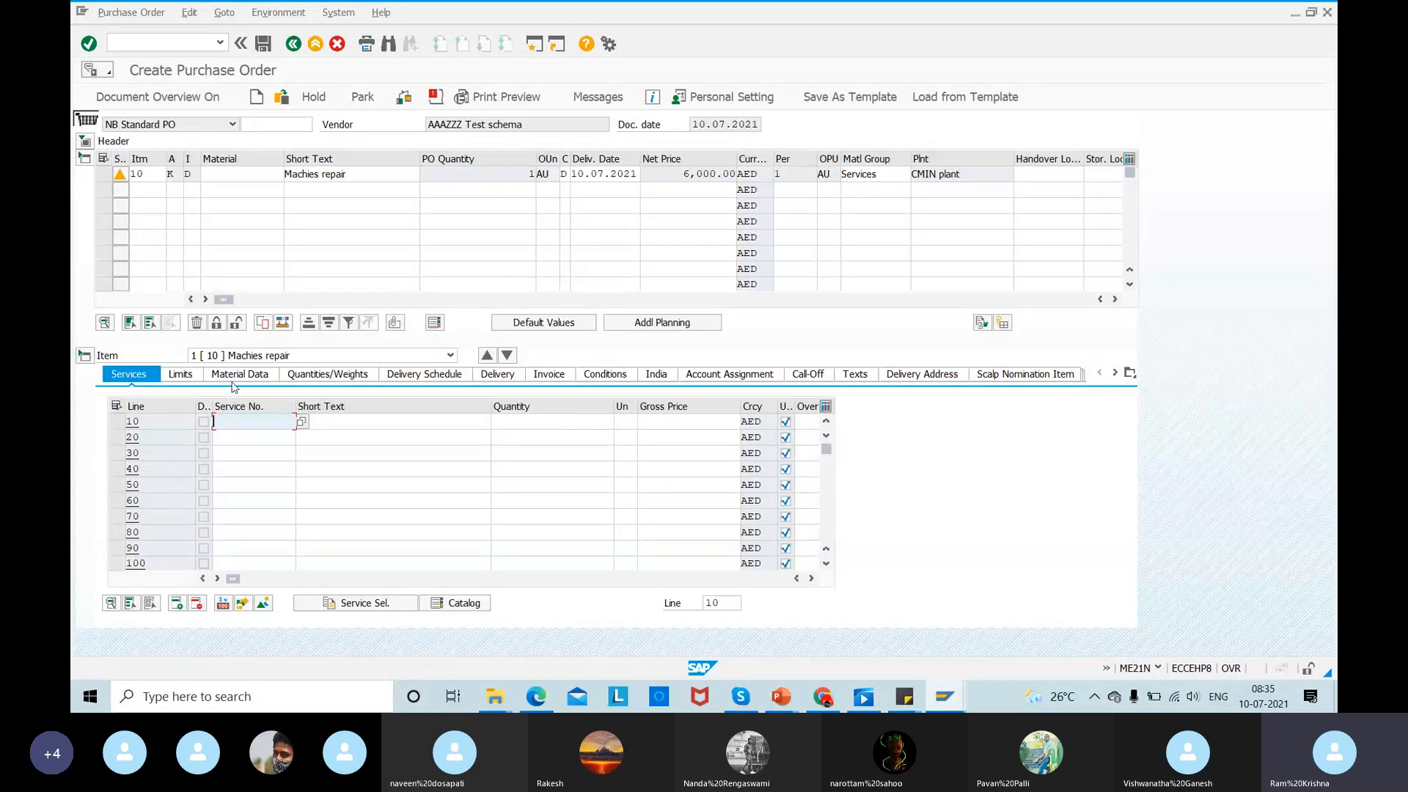
left_click(183, 376)
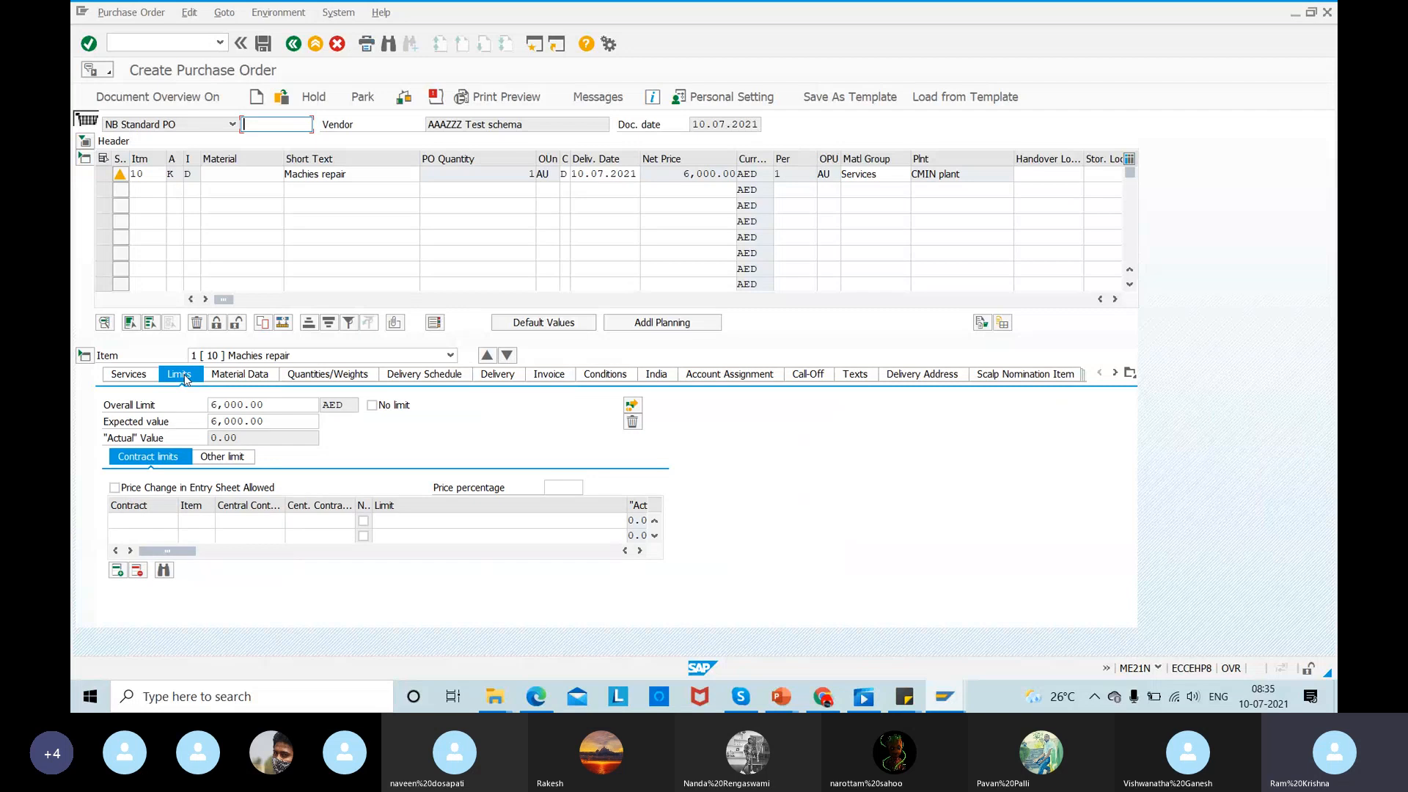
left_click_drag(280, 404, 123, 399)
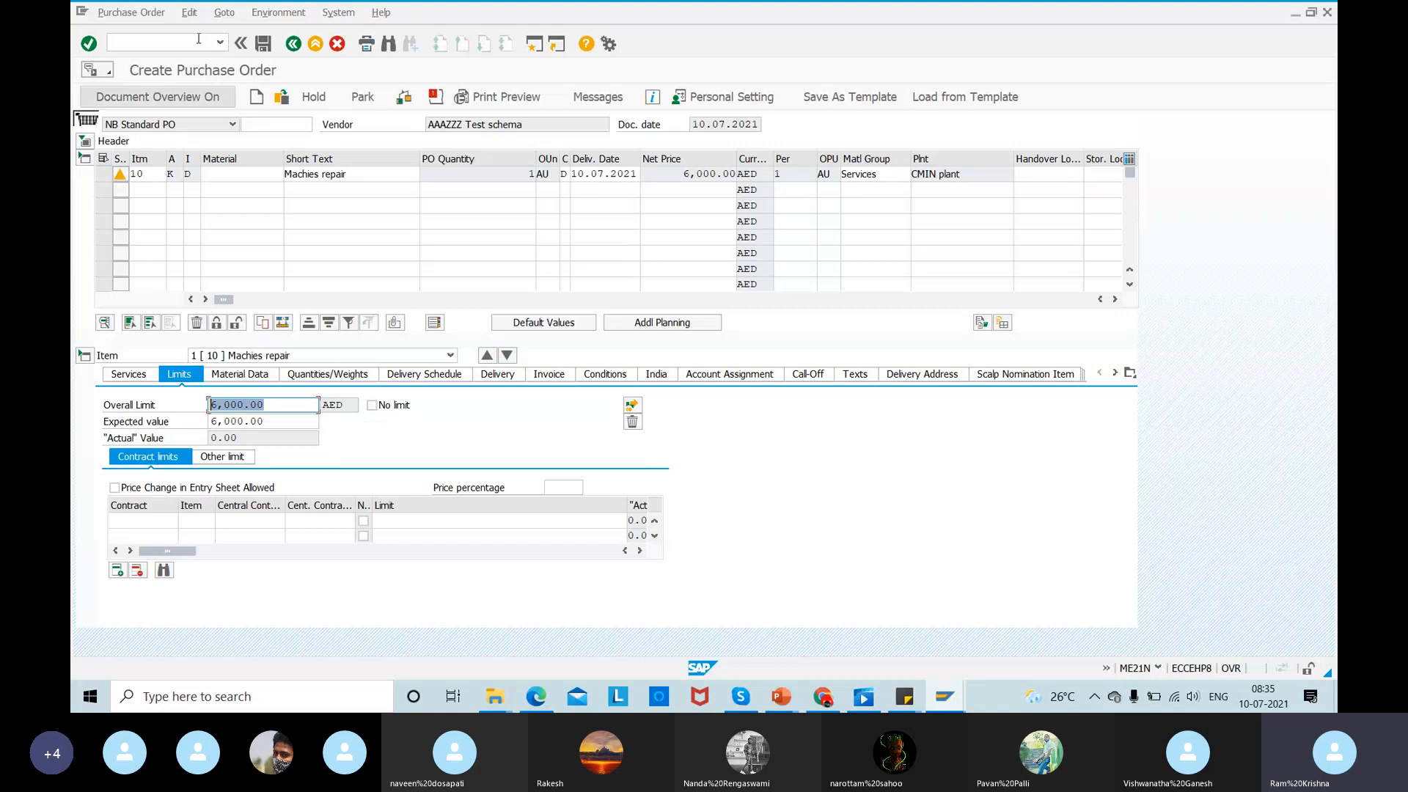
left_click(269, 45)
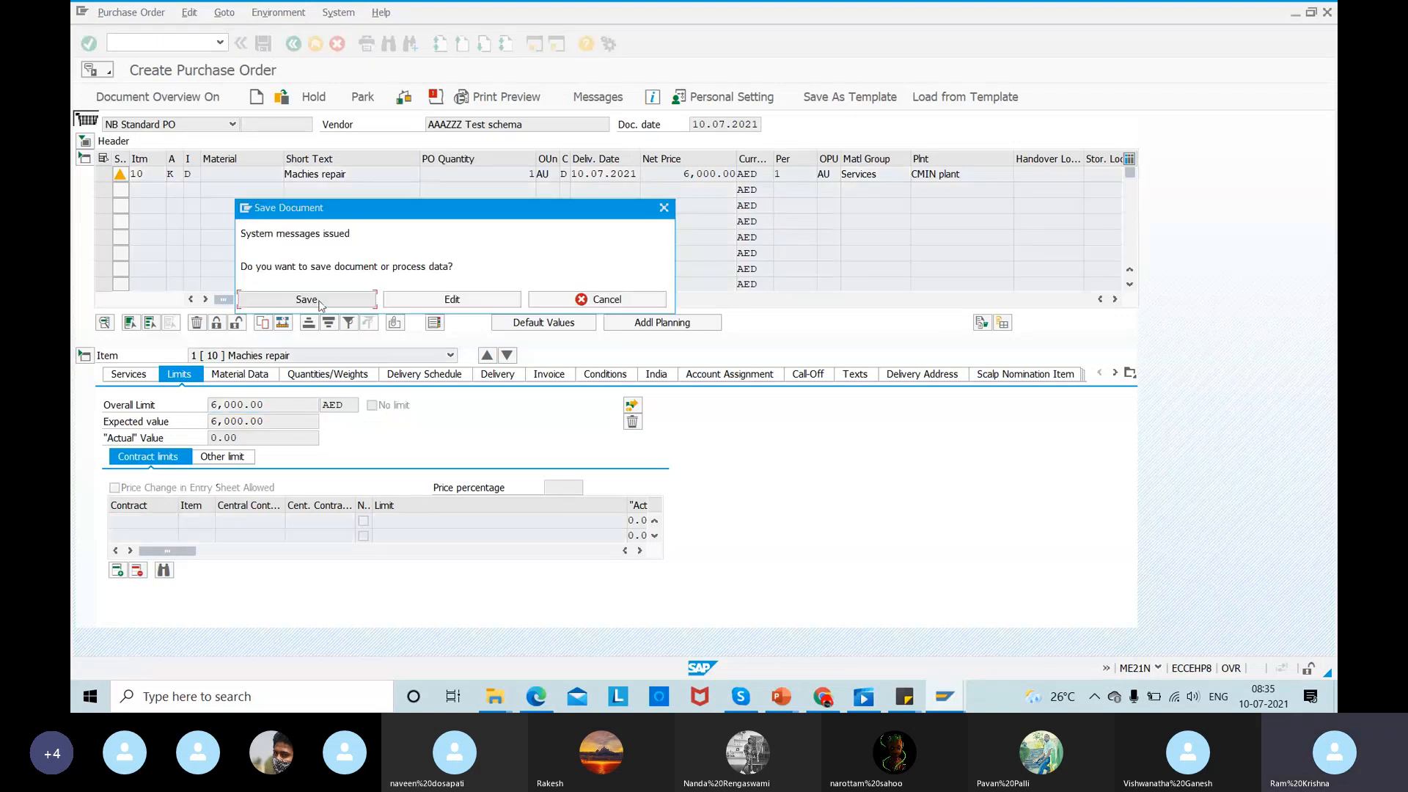
left_click(321, 302)
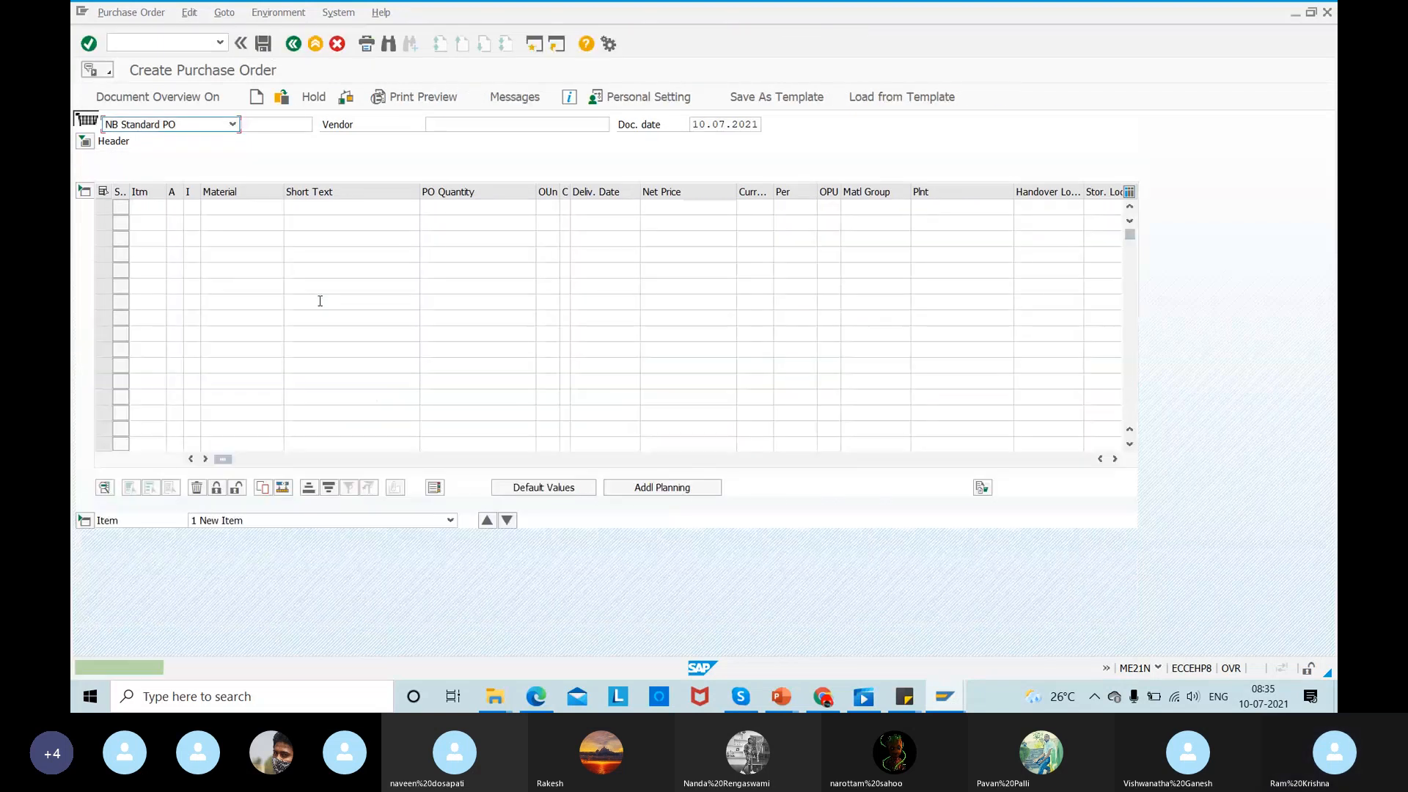
- Display the newly saved purchase order and select its document number
left_click(283, 98)
key("Return")
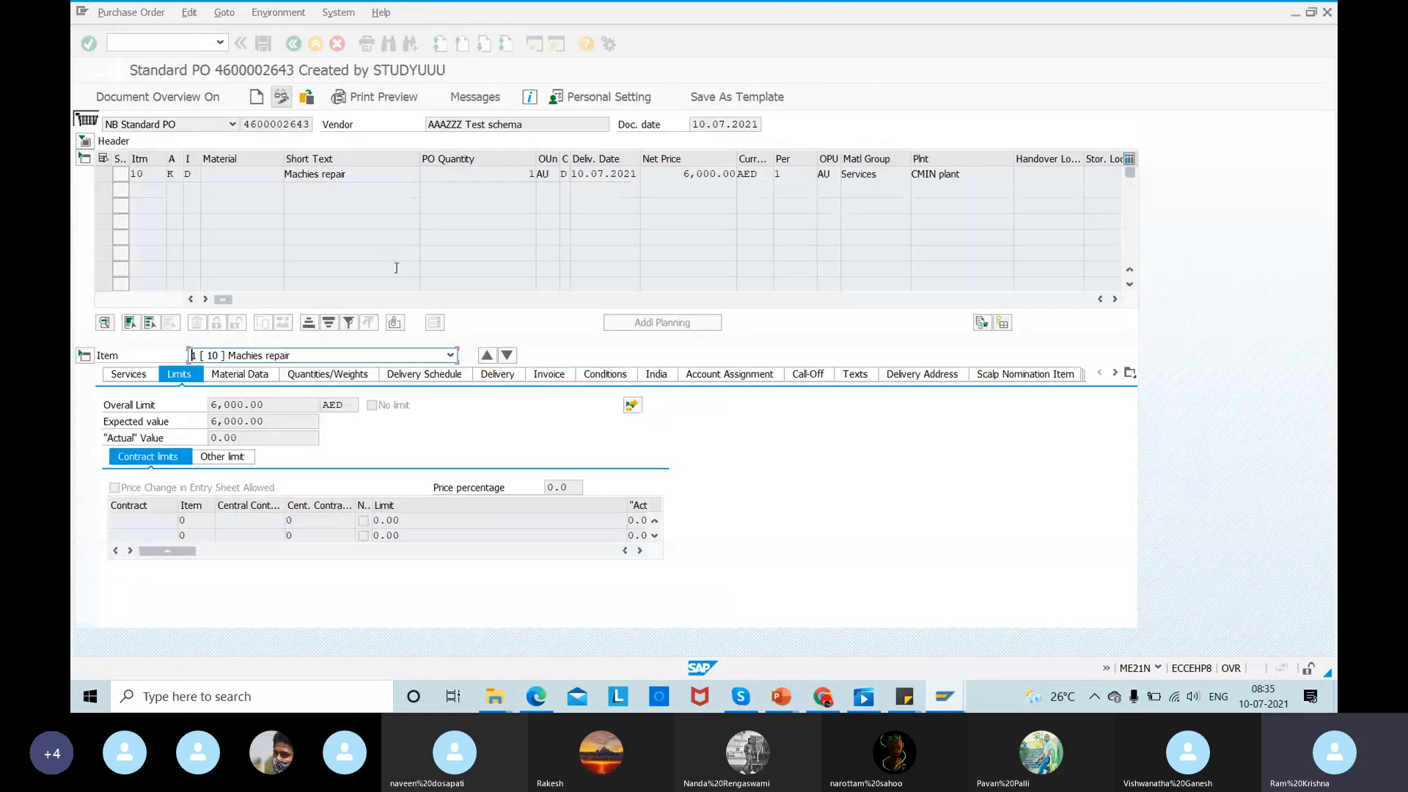
left_click(247, 123)
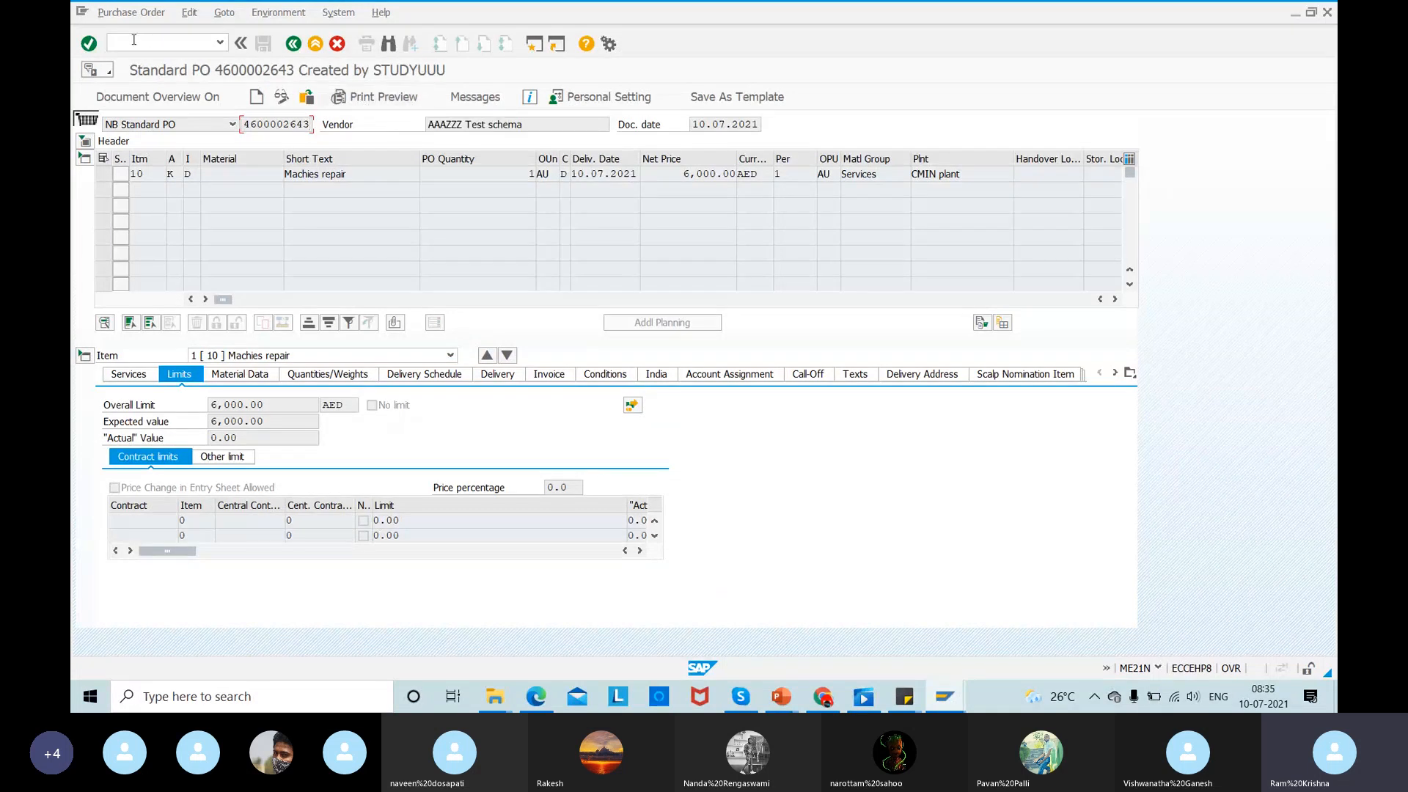
- Open transaction ML81N in a new session and load the new machine repair purchase order
type("/oml81n")
key("Return")
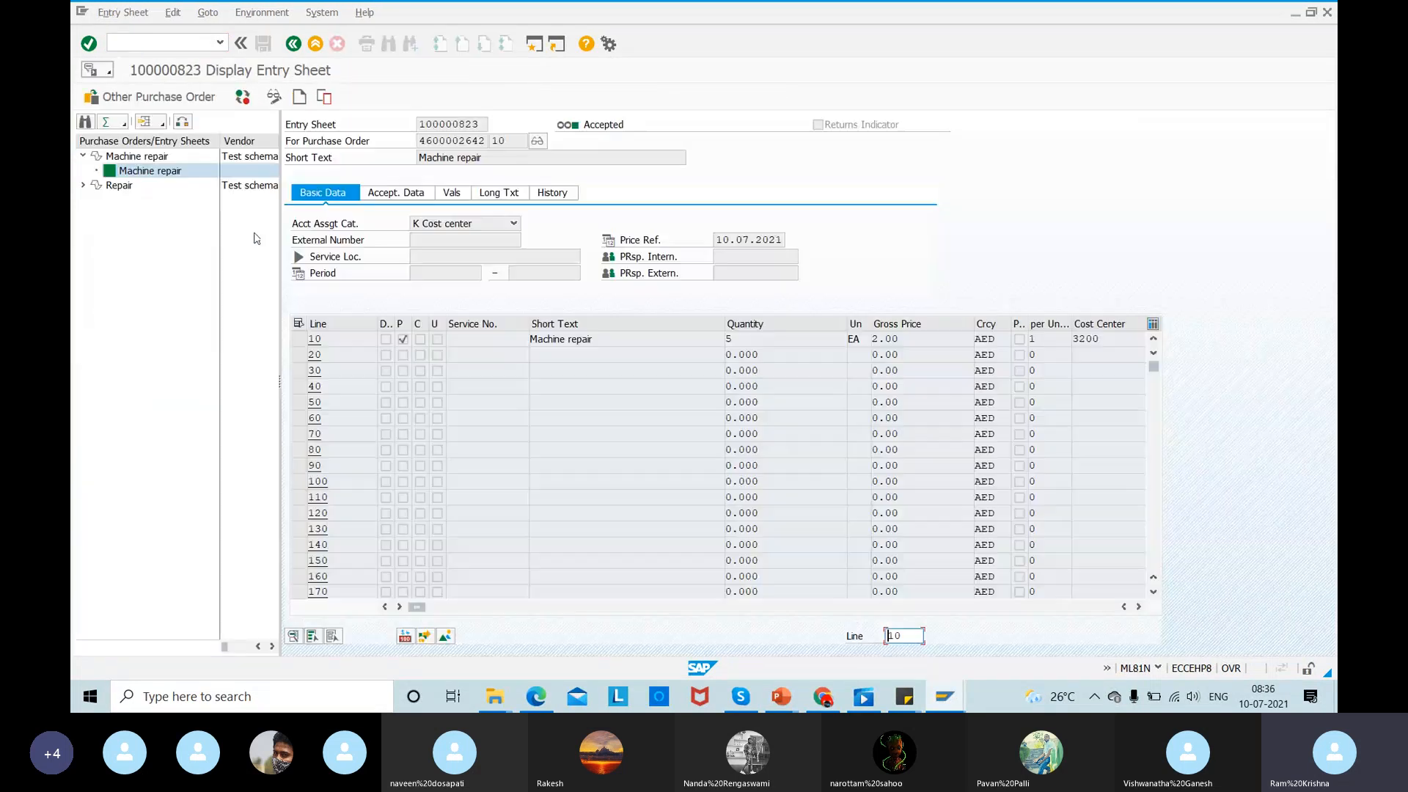
left_click(150, 97)
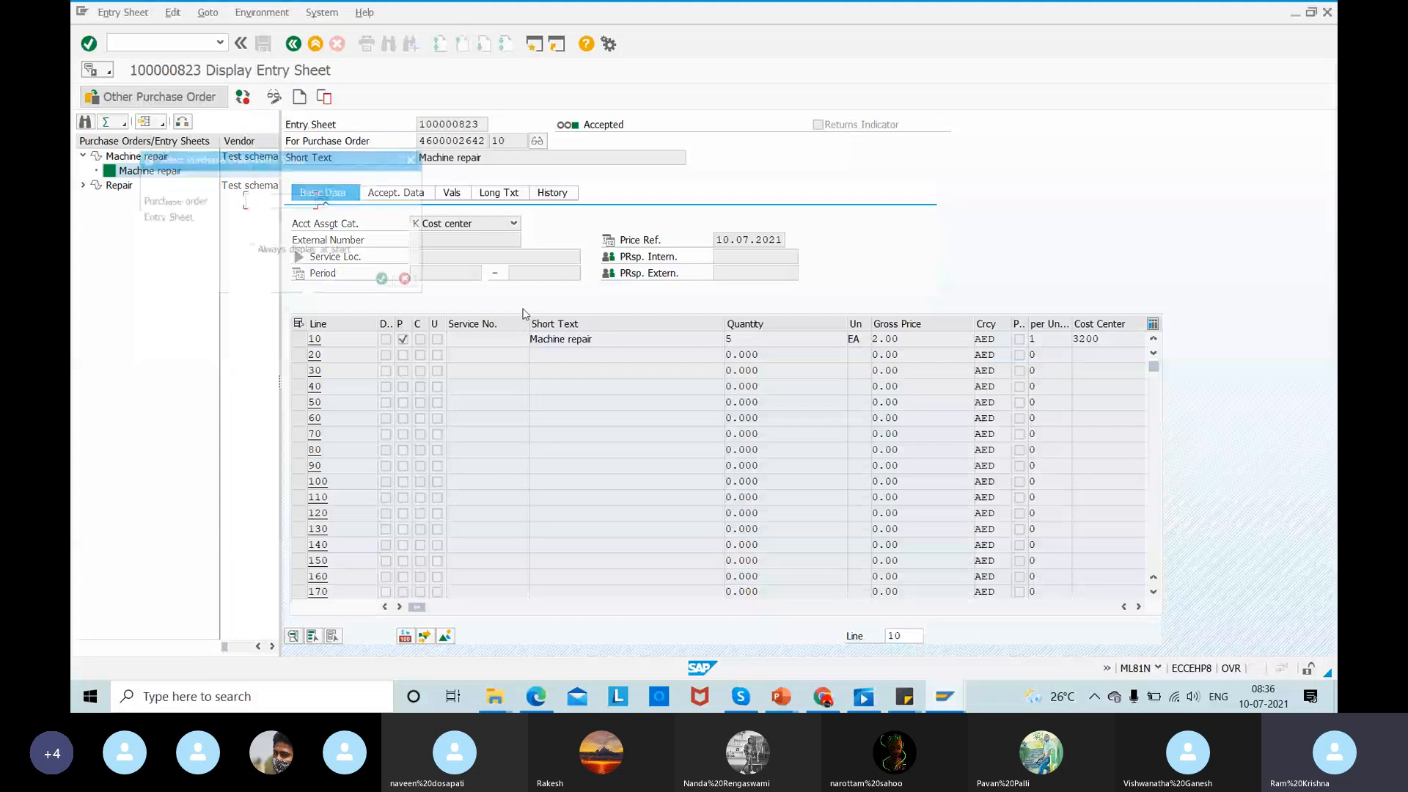
key("Return")
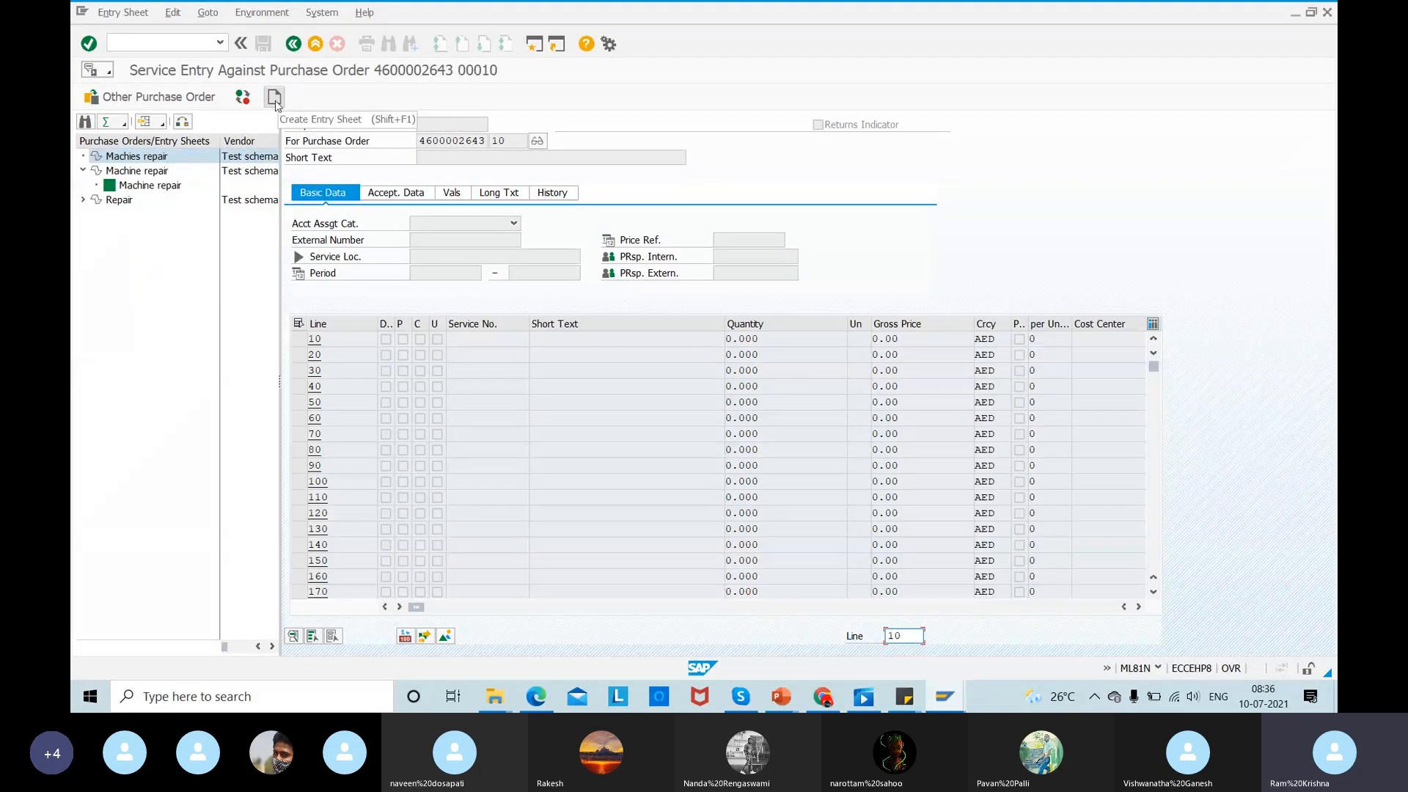
- Create a service entry sheet for the purchase order with the short text "Machine repair"
left_click(274, 97)
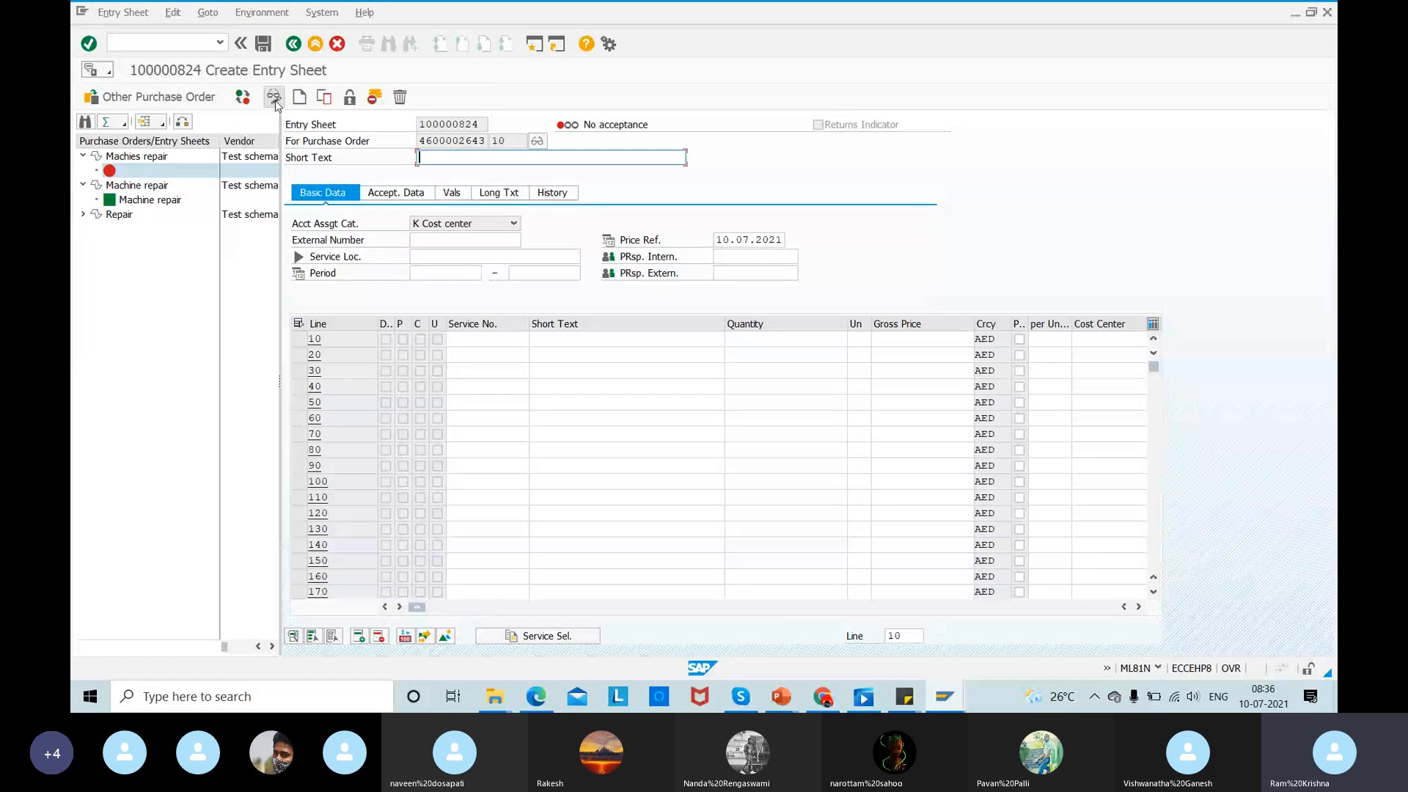
type("Machine")
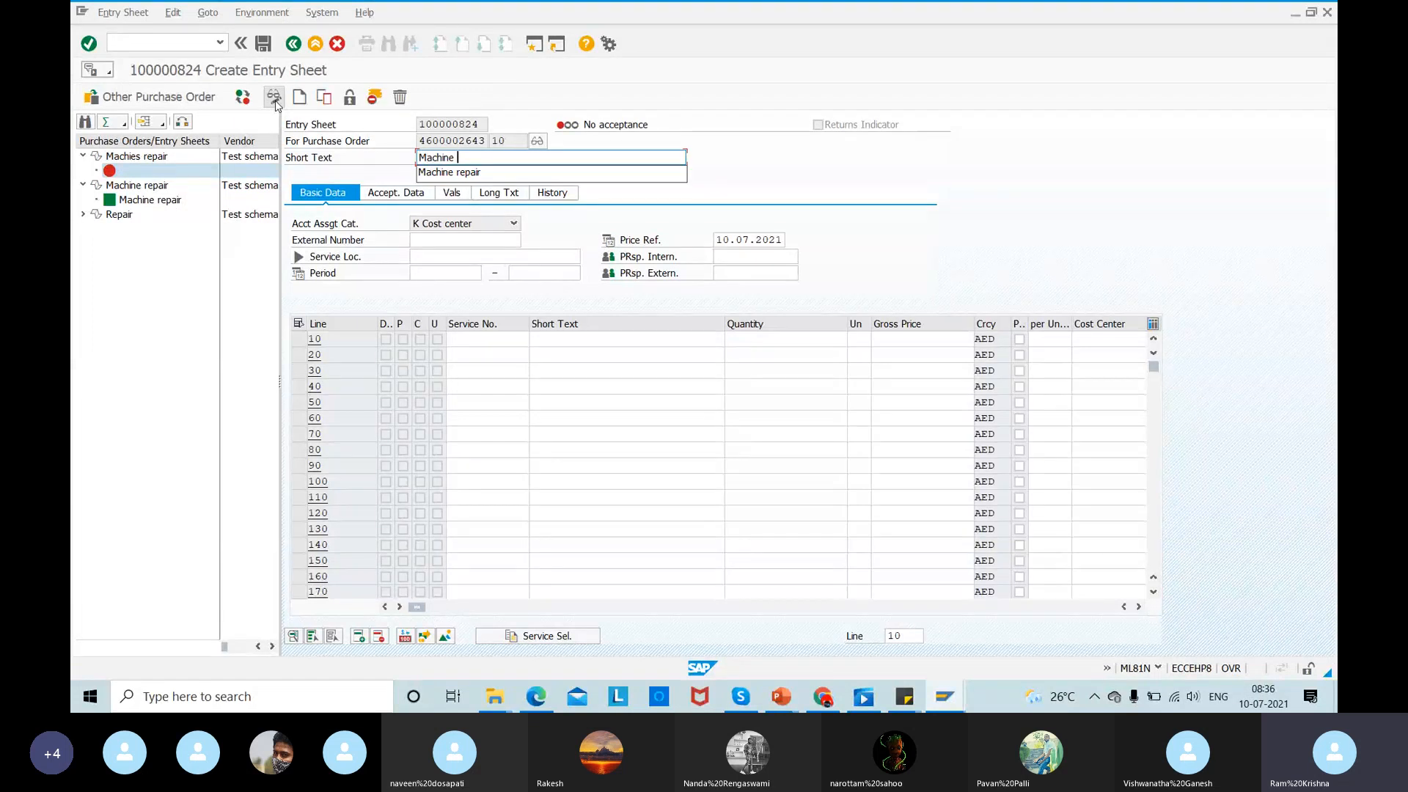
key("Down")
key("Return")
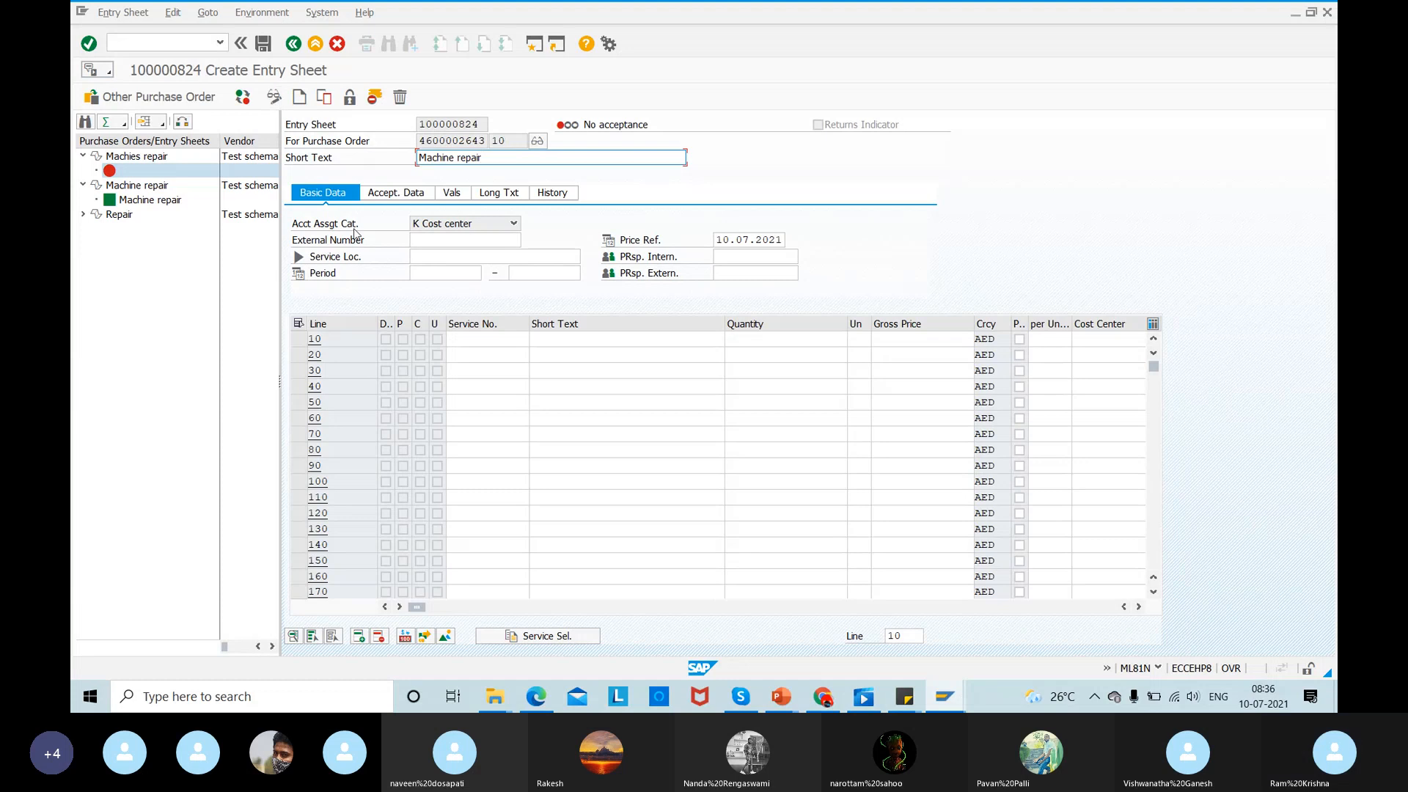
- Try to adopt the services from the purchase order into the entry sheet
left_click(541, 640)
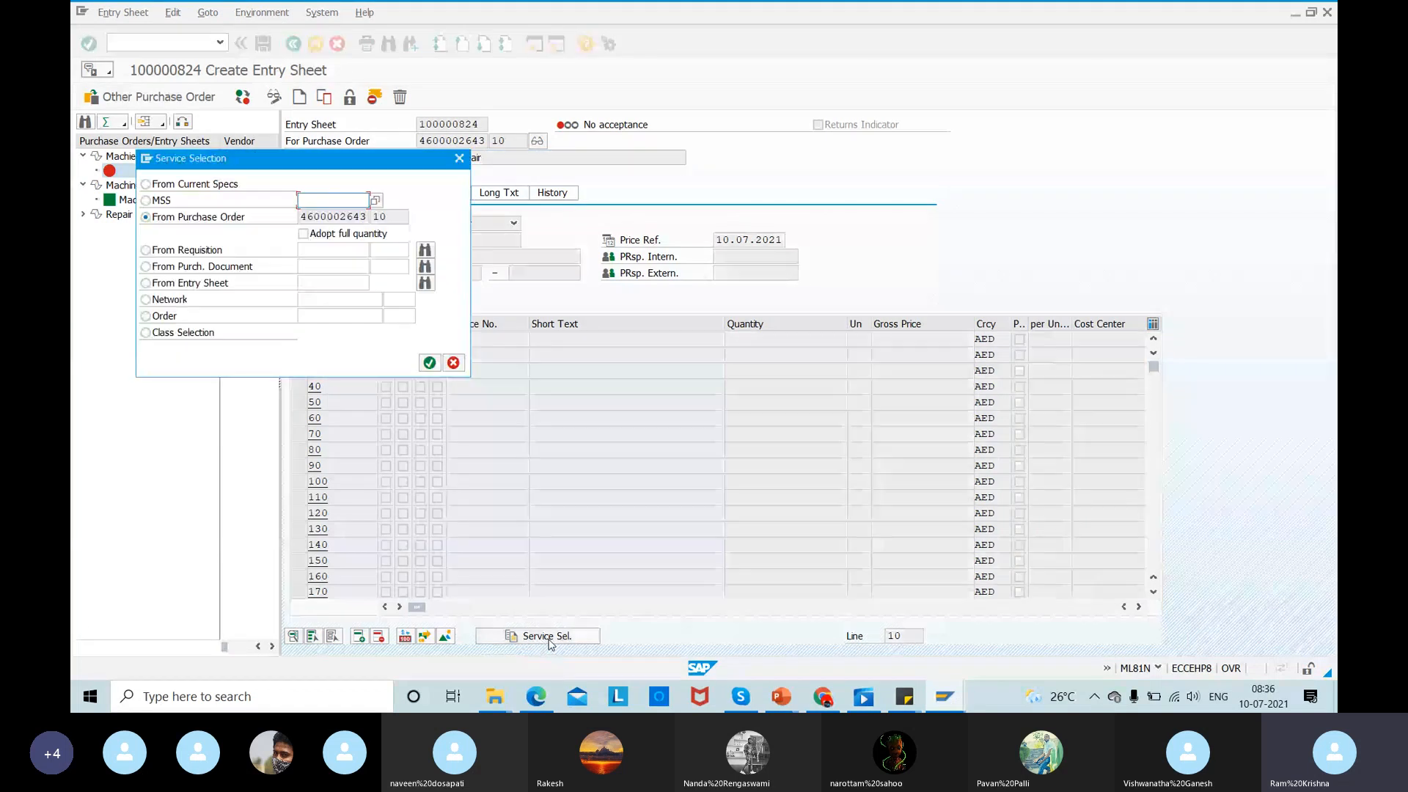
left_click(431, 364)
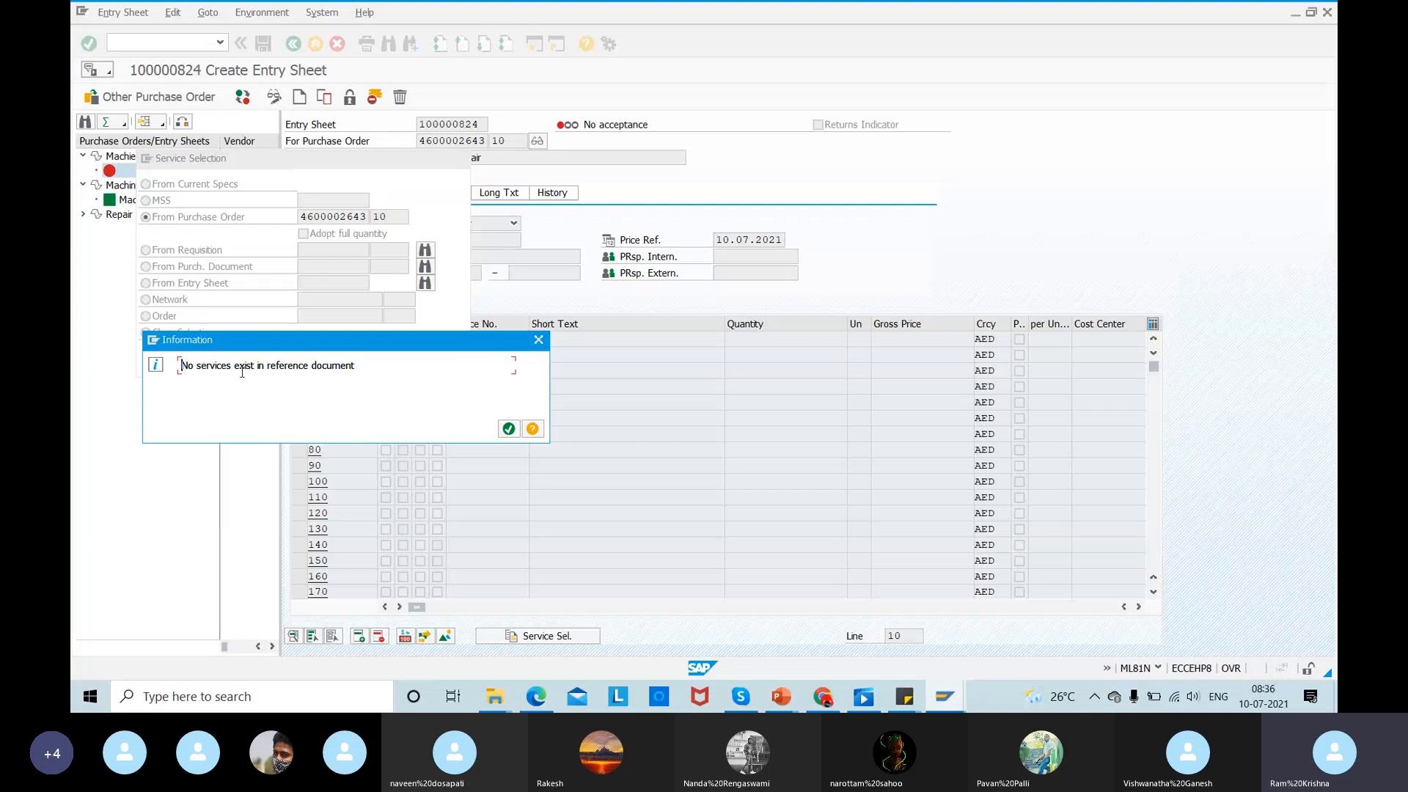
left_click(507, 428)
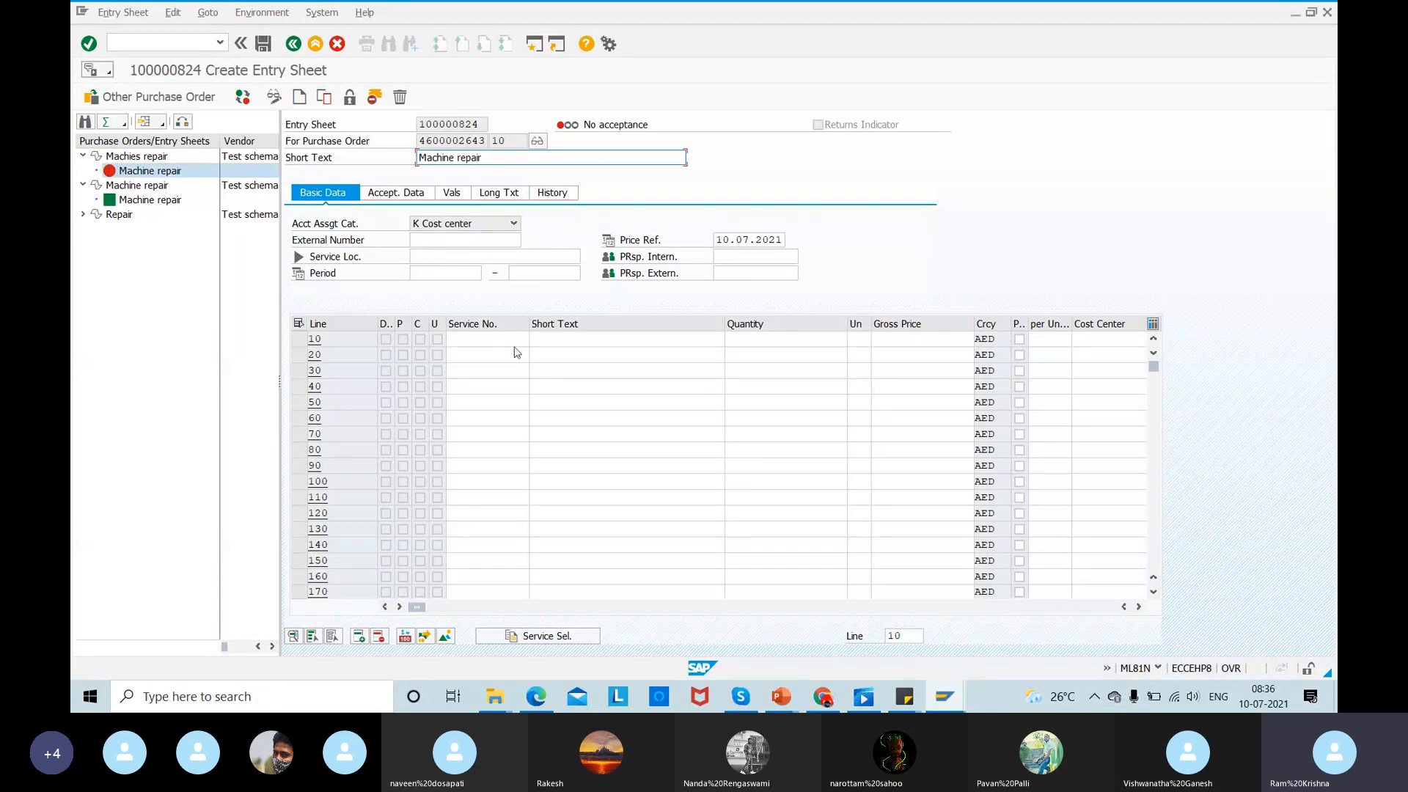
- Enter service line 10 with short text "Machine repai", quantity 10 and unit EA
left_click(564, 342)
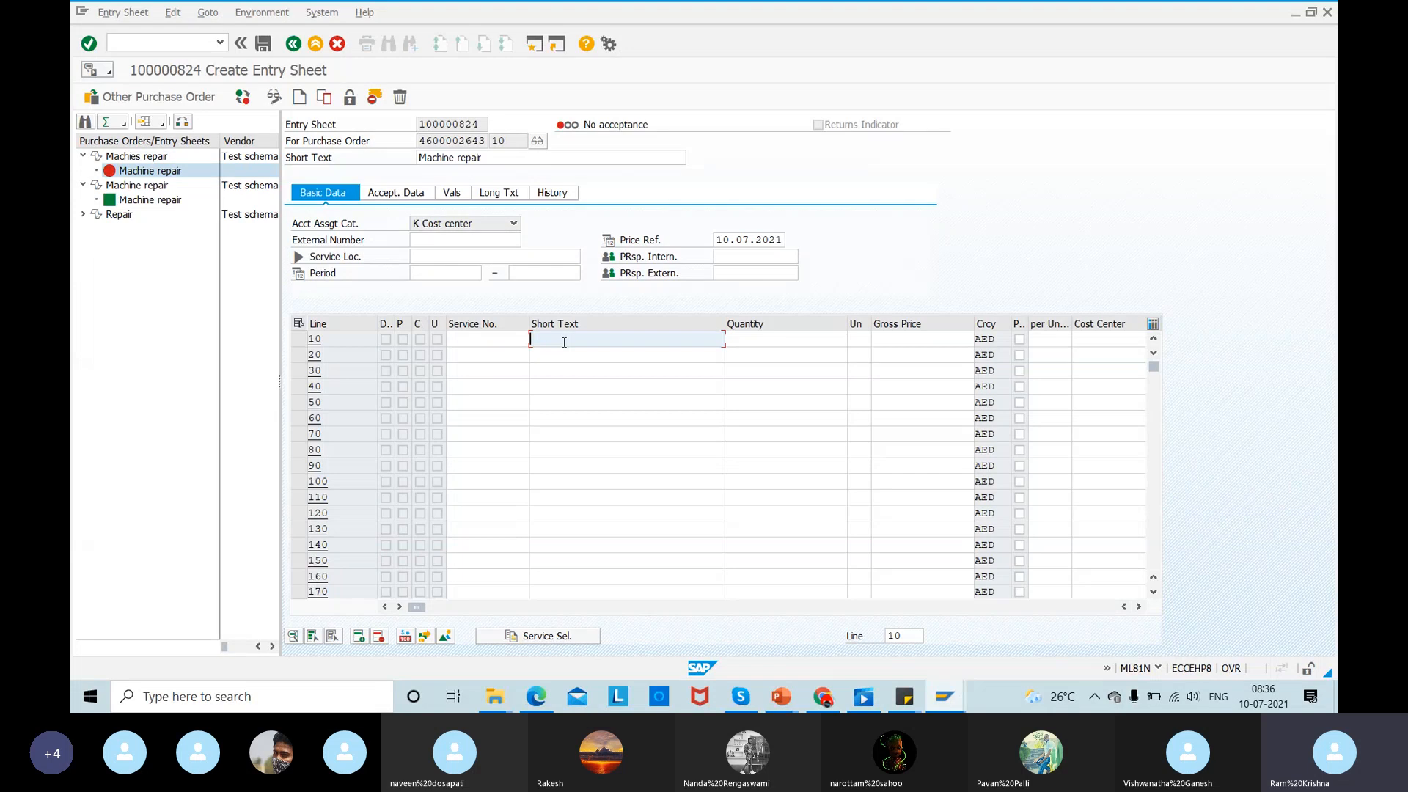
type("Machine")
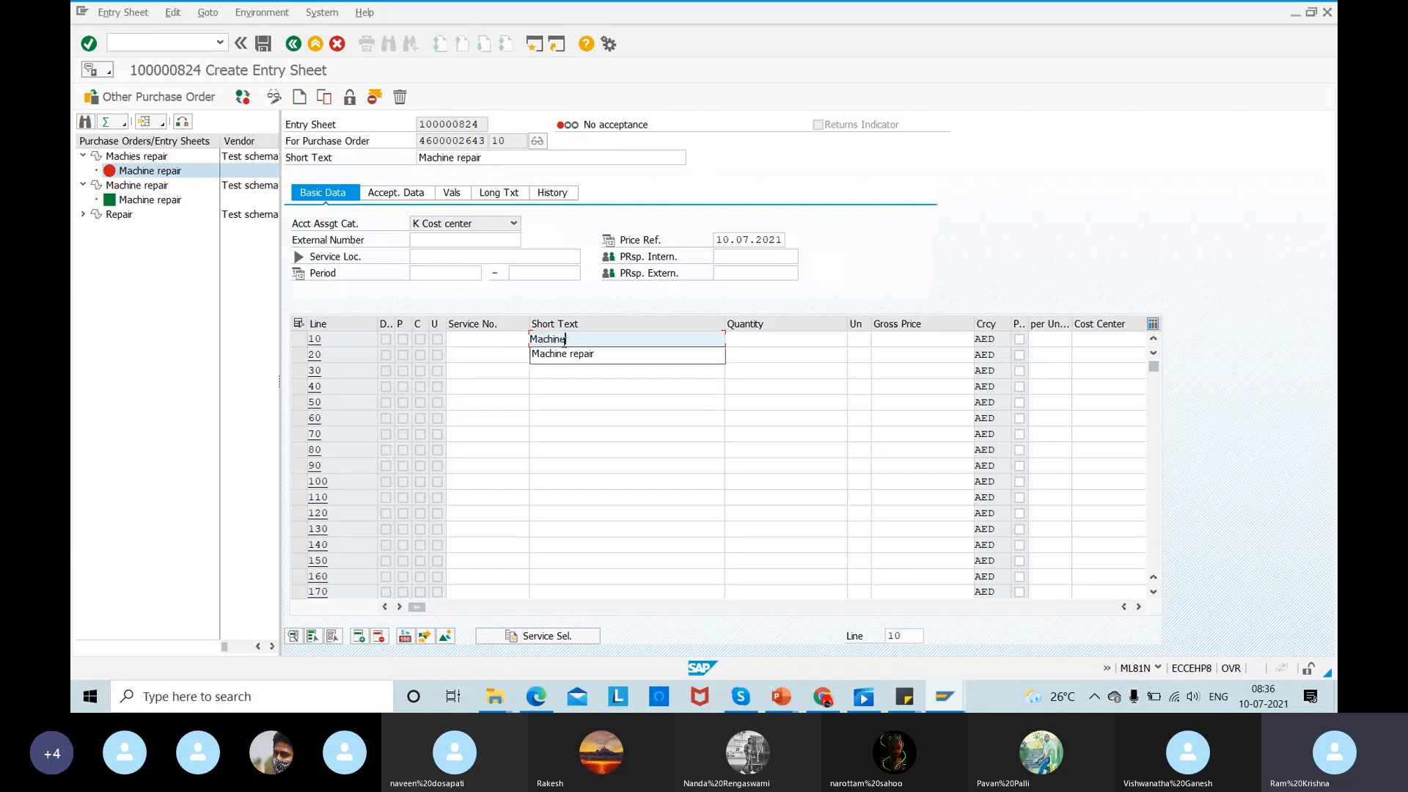
type(" repair")
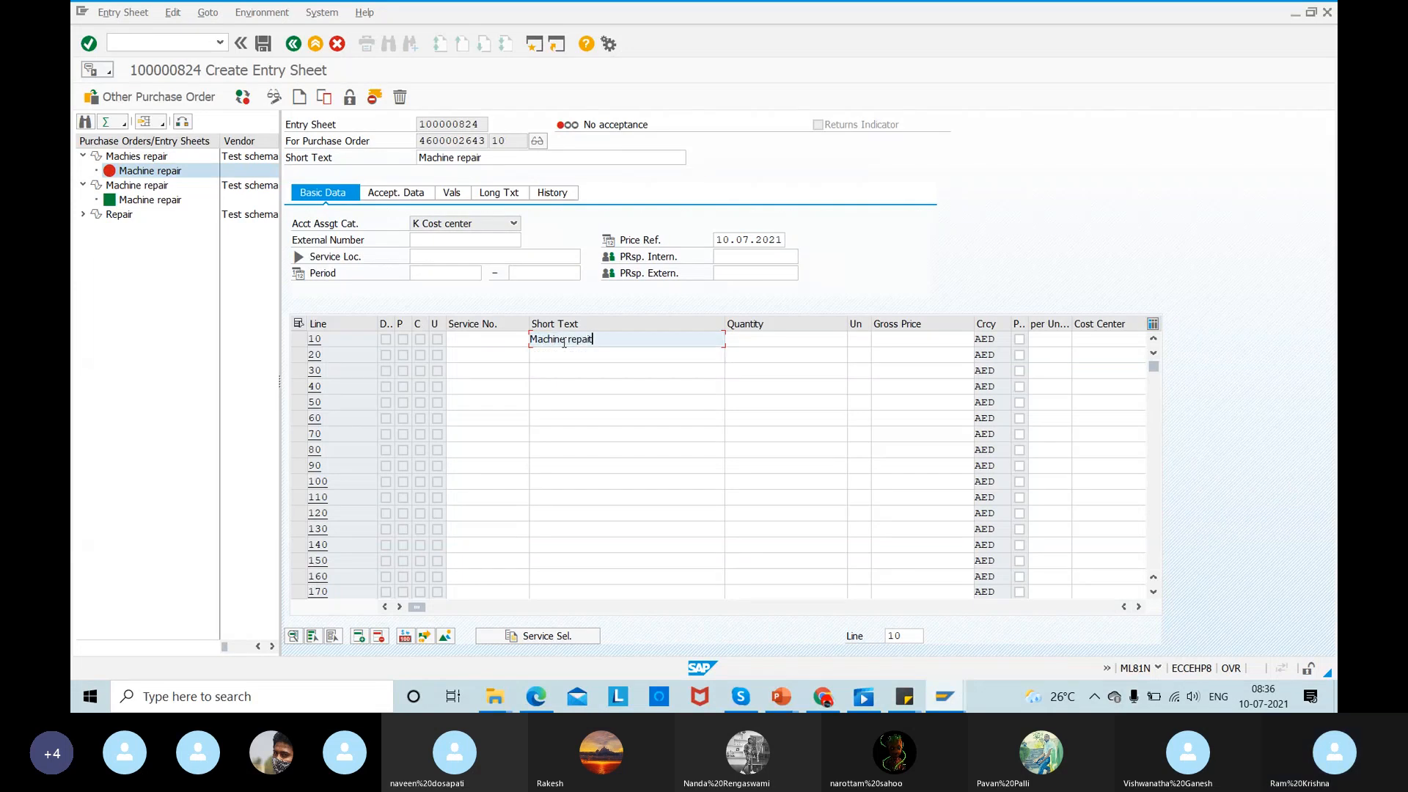
key("Tab")
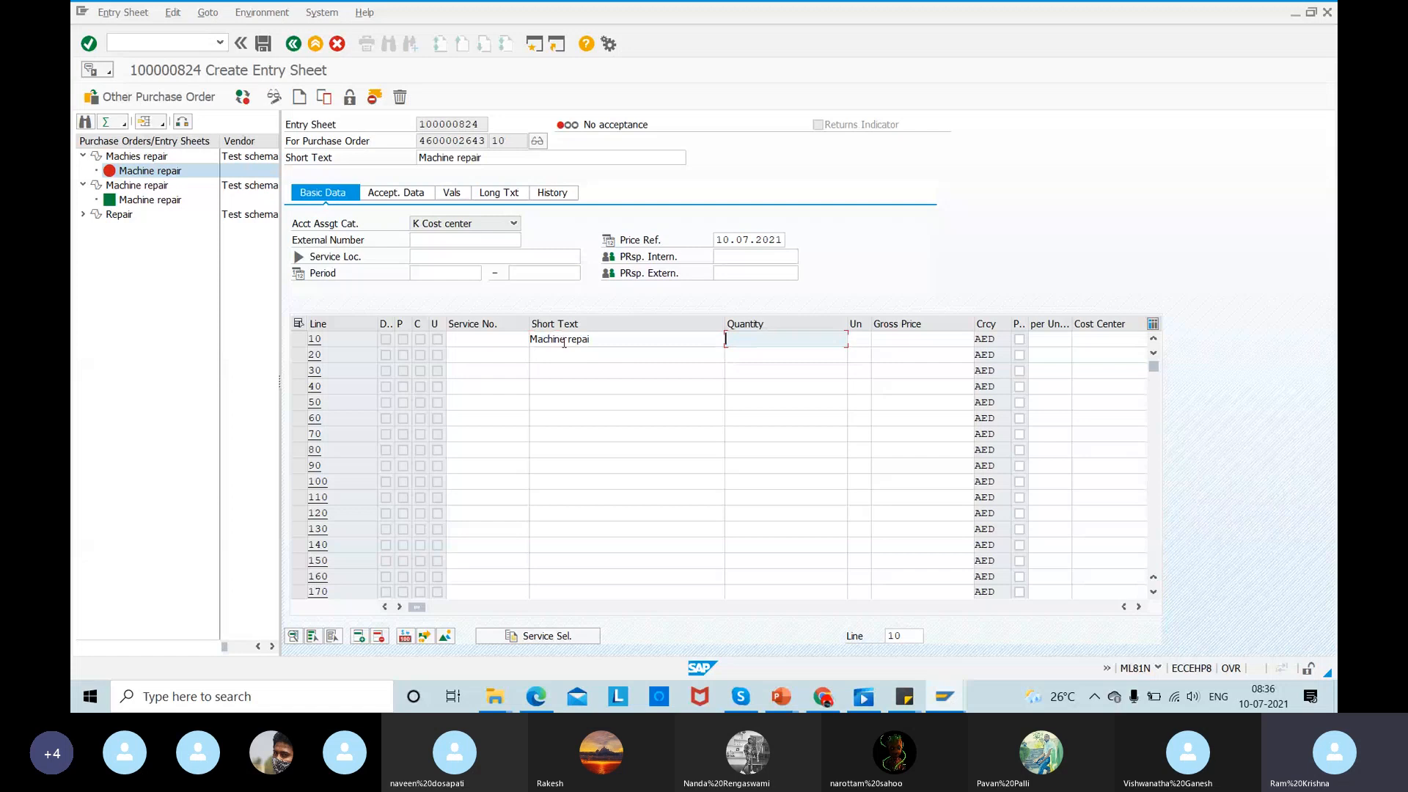
type("10")
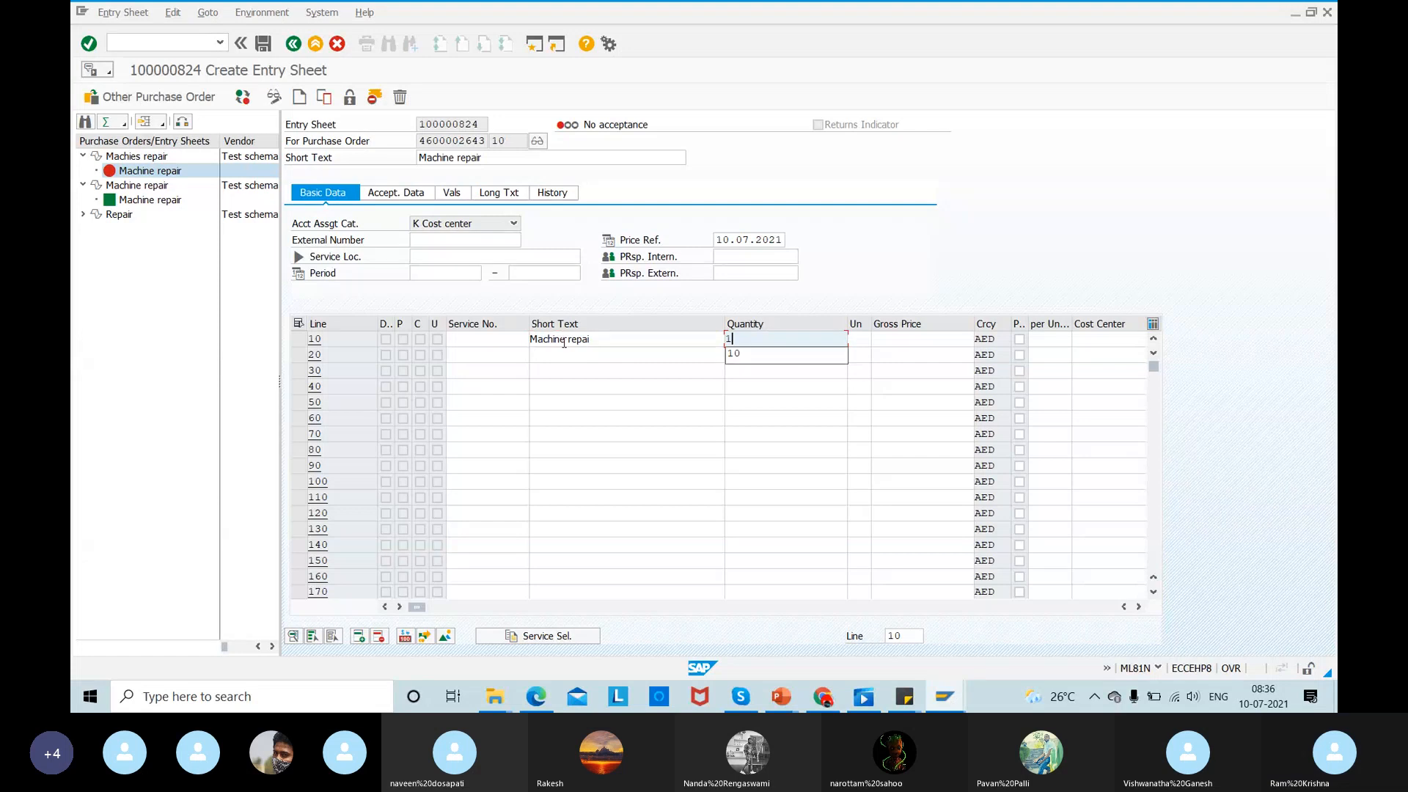
key("Tab")
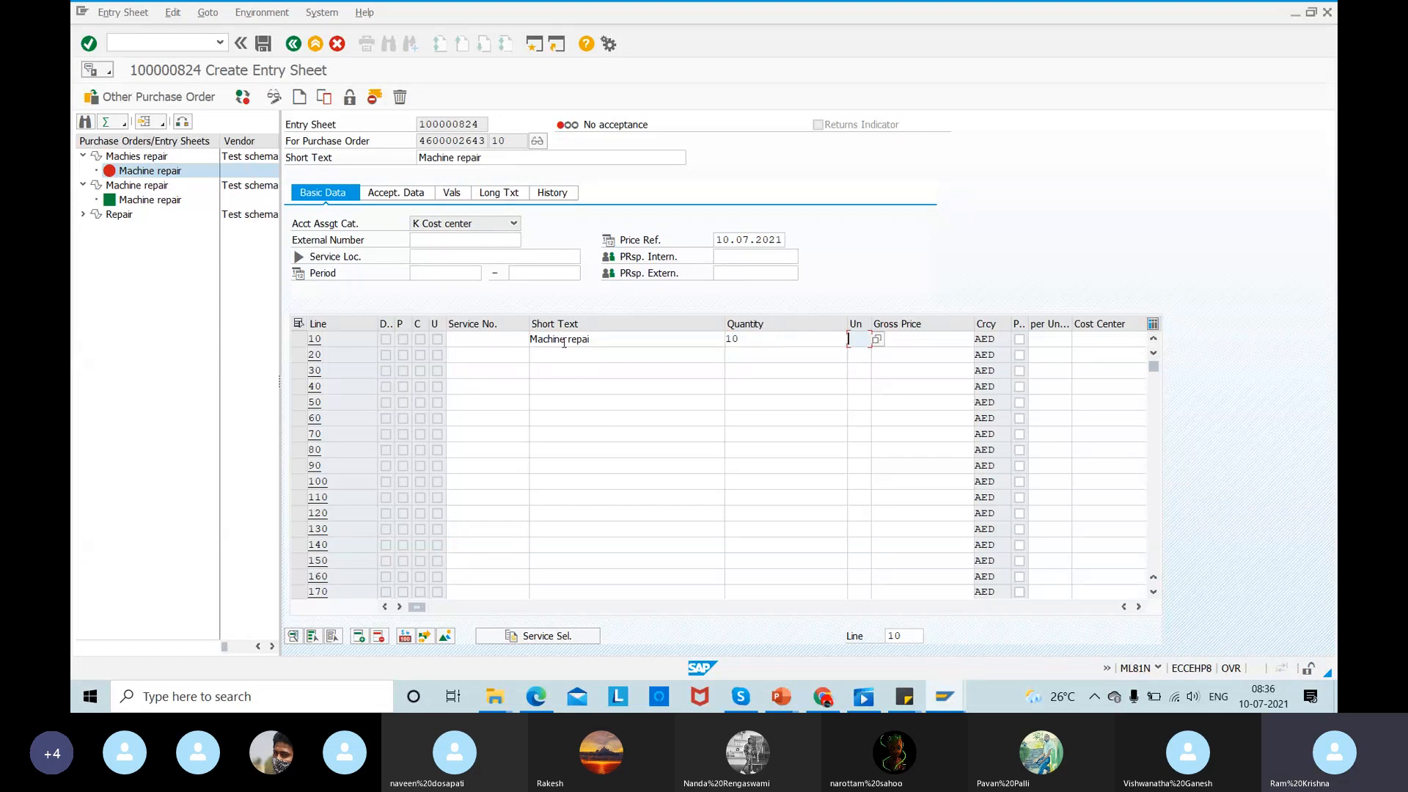
type("EA")
key("Tab")
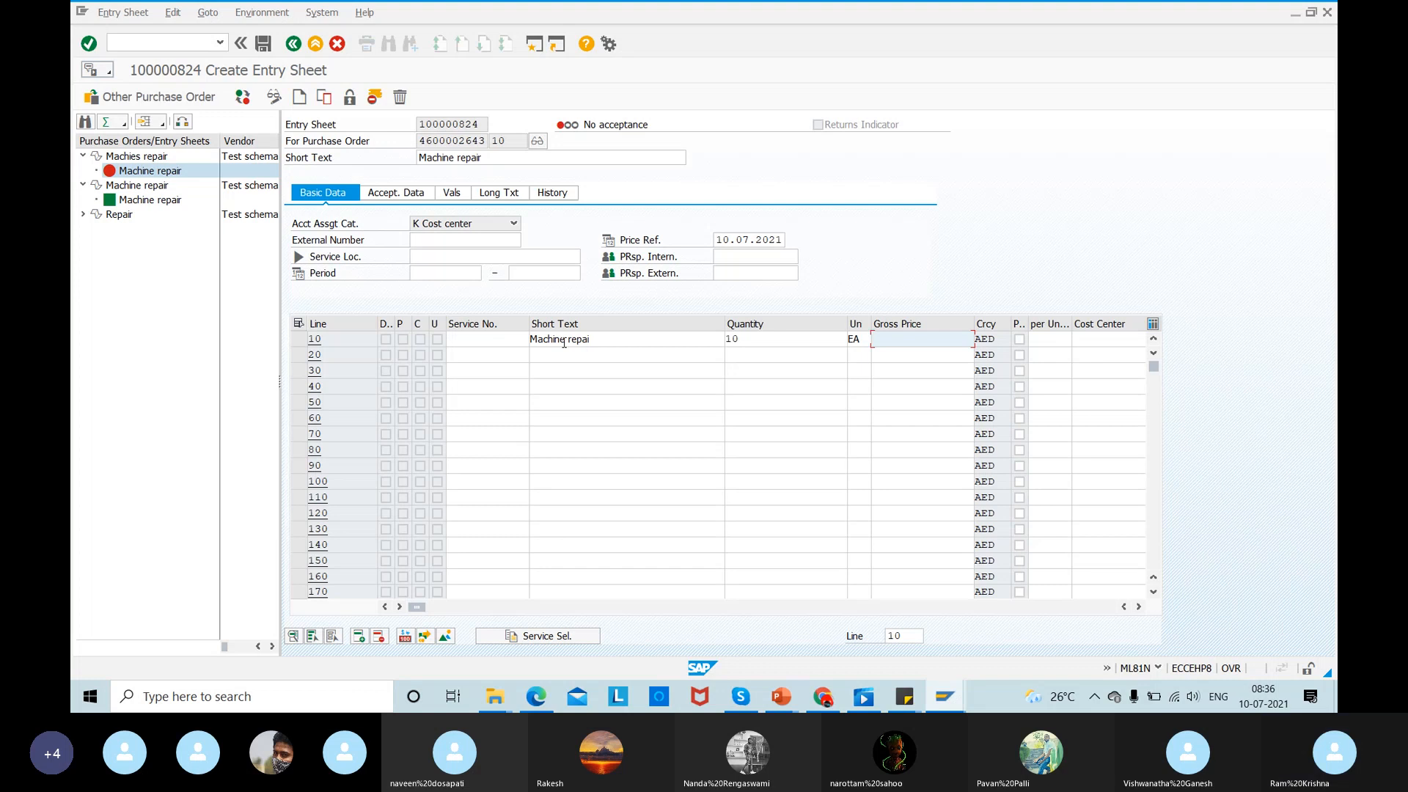
- Enter a gross price of 6001 for line 10 and check the overall limit in the purchase order session
type("600")
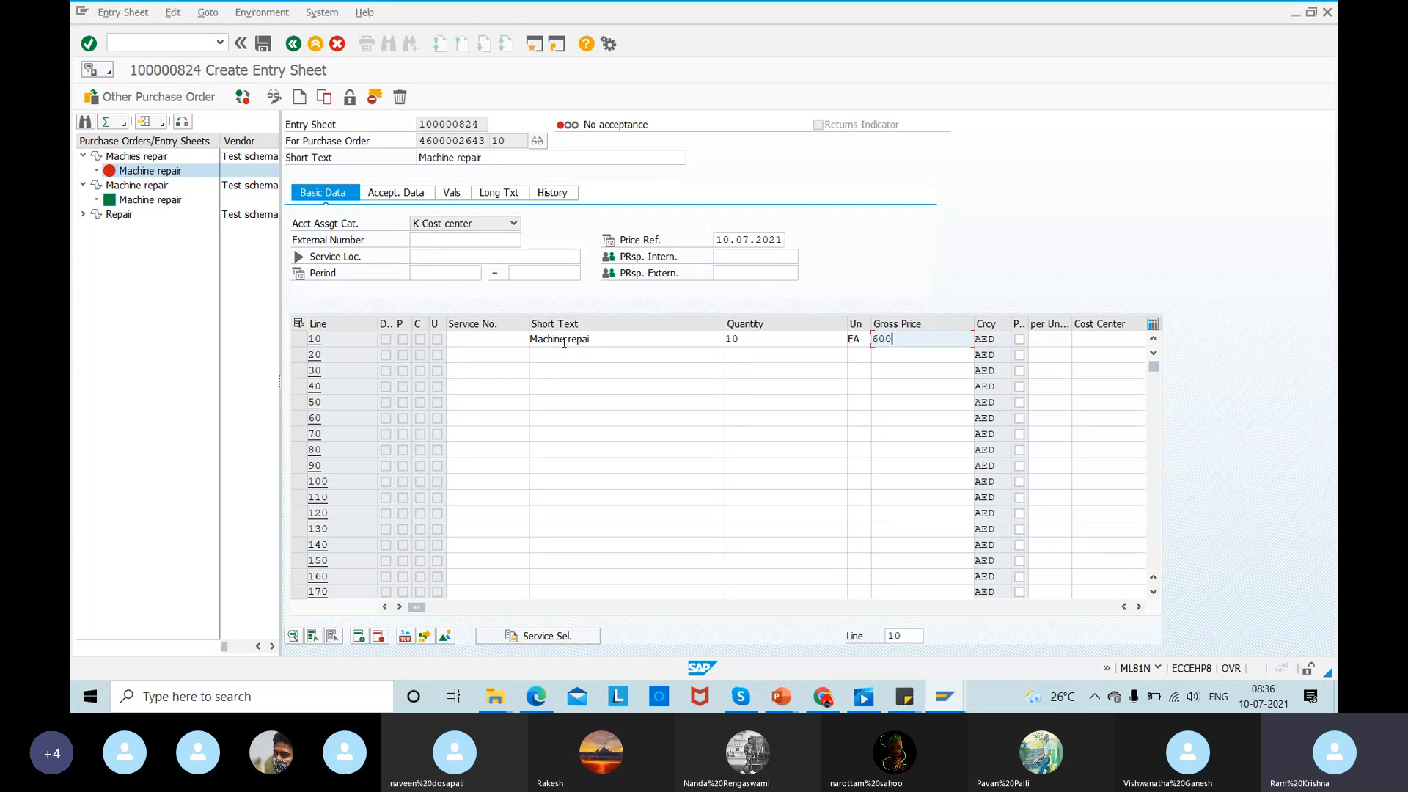
type("1")
key("alt+Tab")
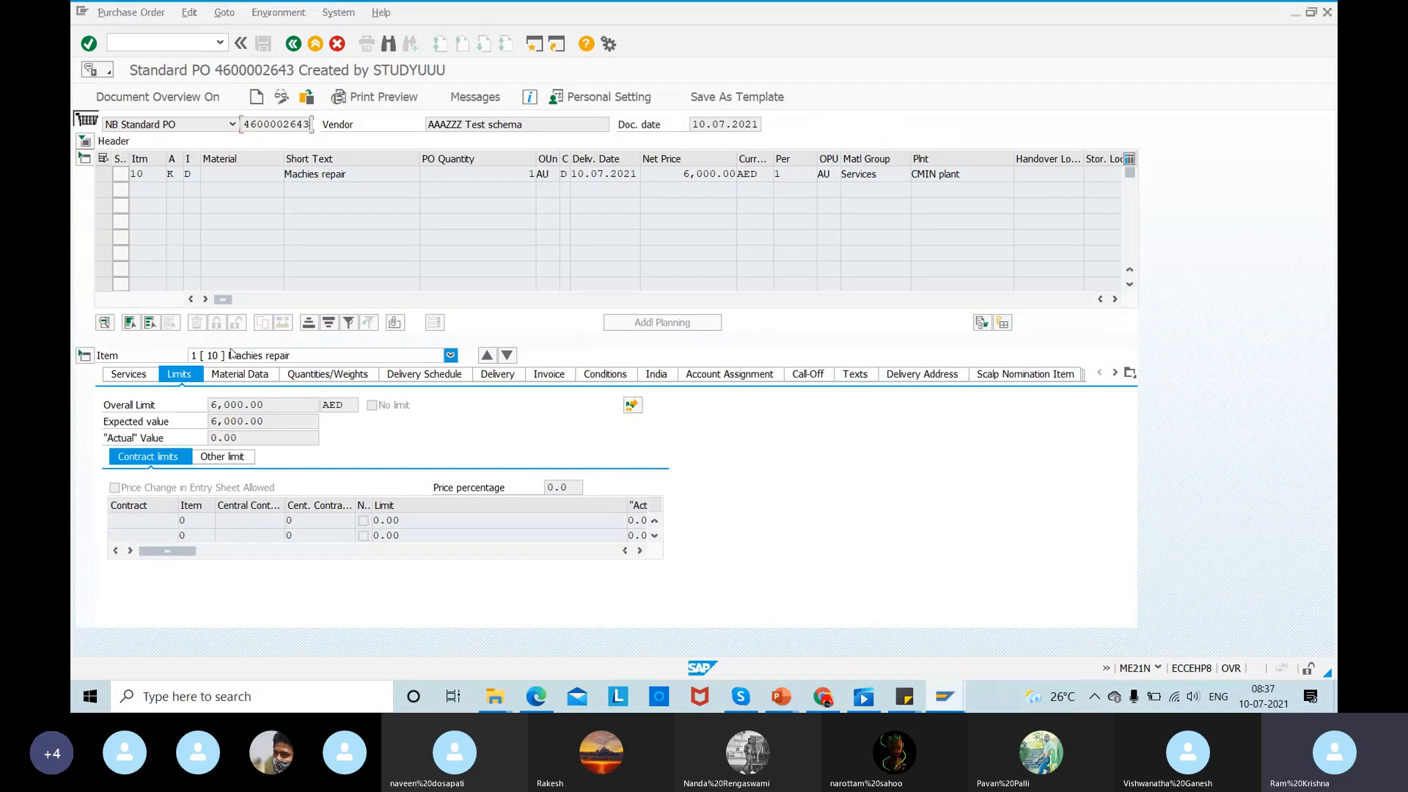
left_click_drag(279, 406, 72, 430)
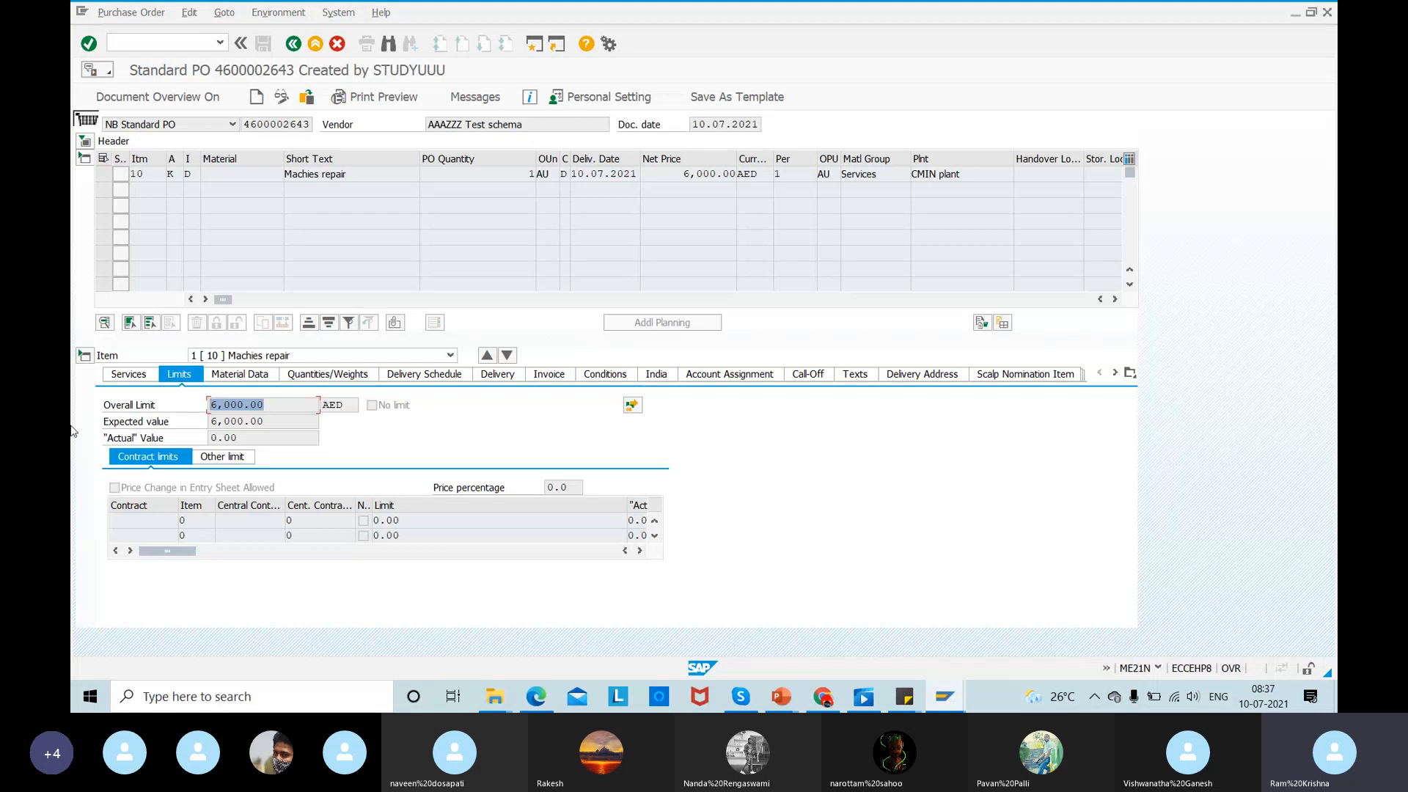
key("alt+Tab")
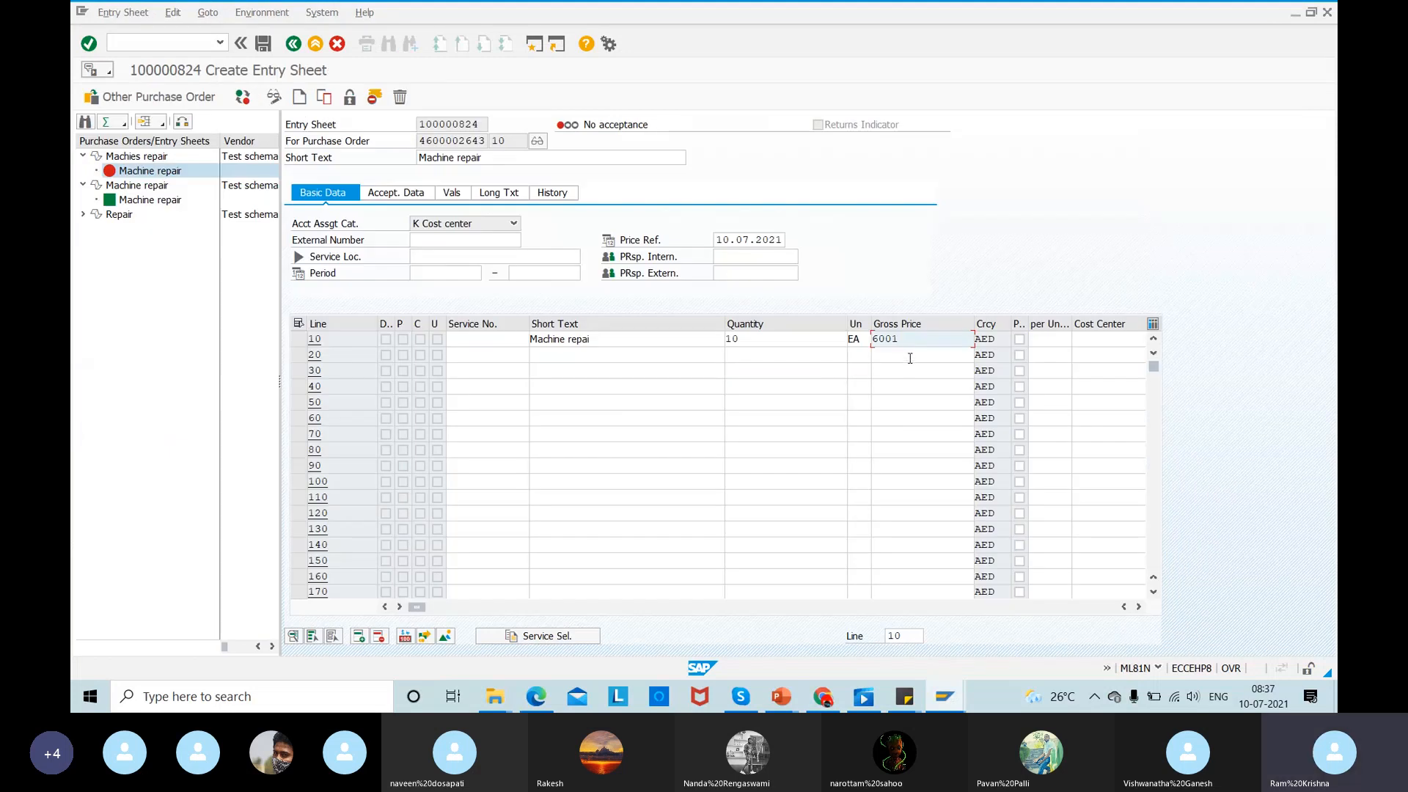
- Try a gross price of 1000.40 AED for service line 10
left_click_drag(910, 340, 772, 340)
type("100")
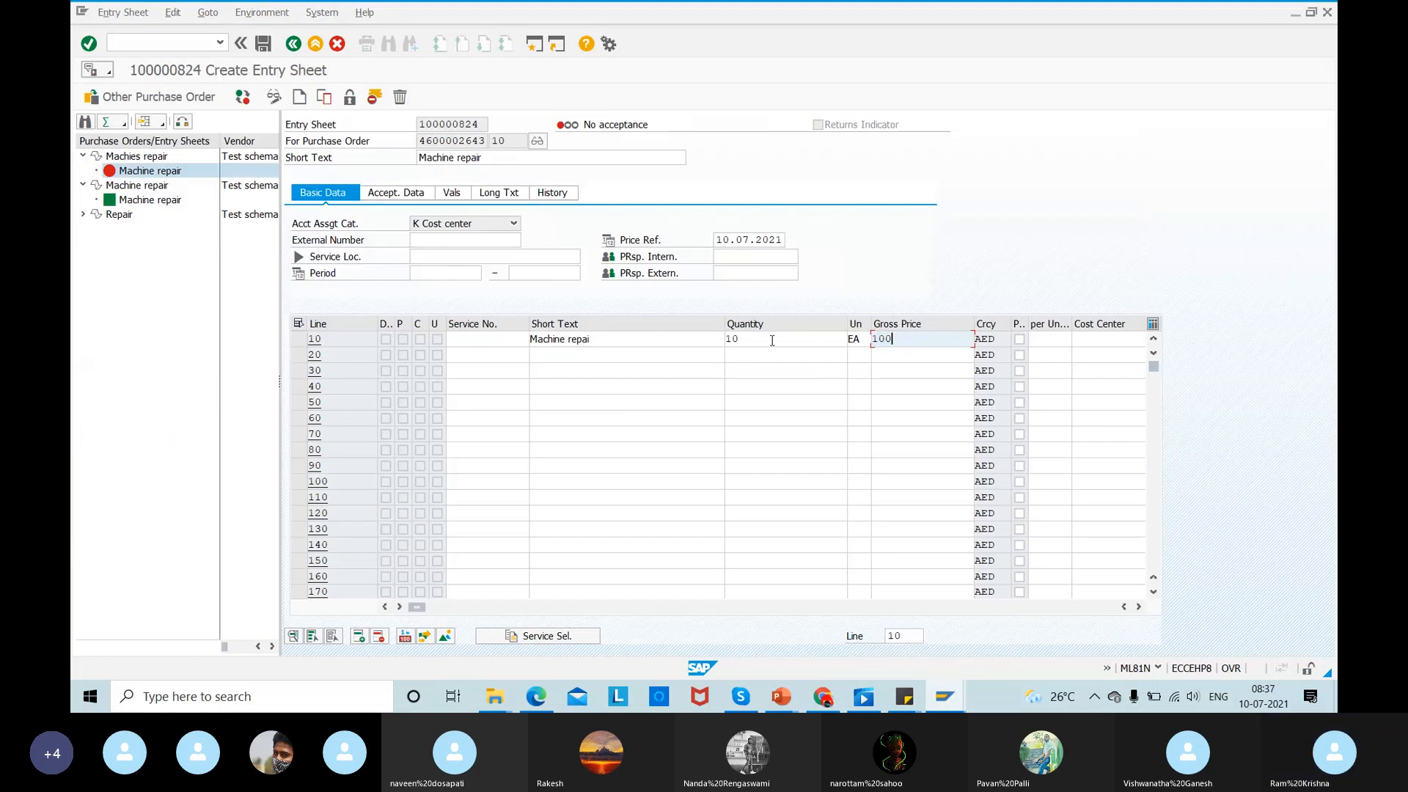
type("000.40")
key("Return")
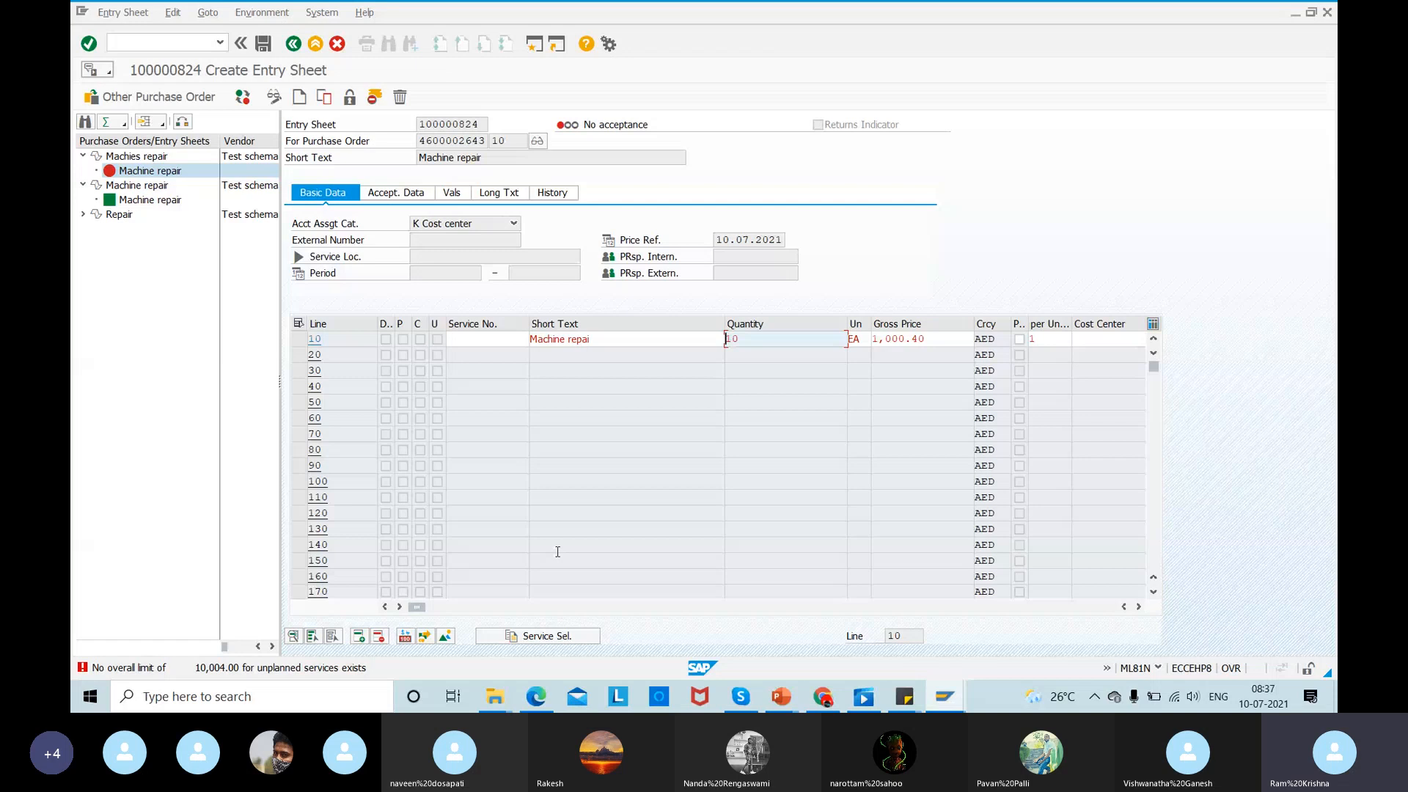
- Try a gross price of 600.10 AED for service line 10
double_click(891, 341)
type("600")
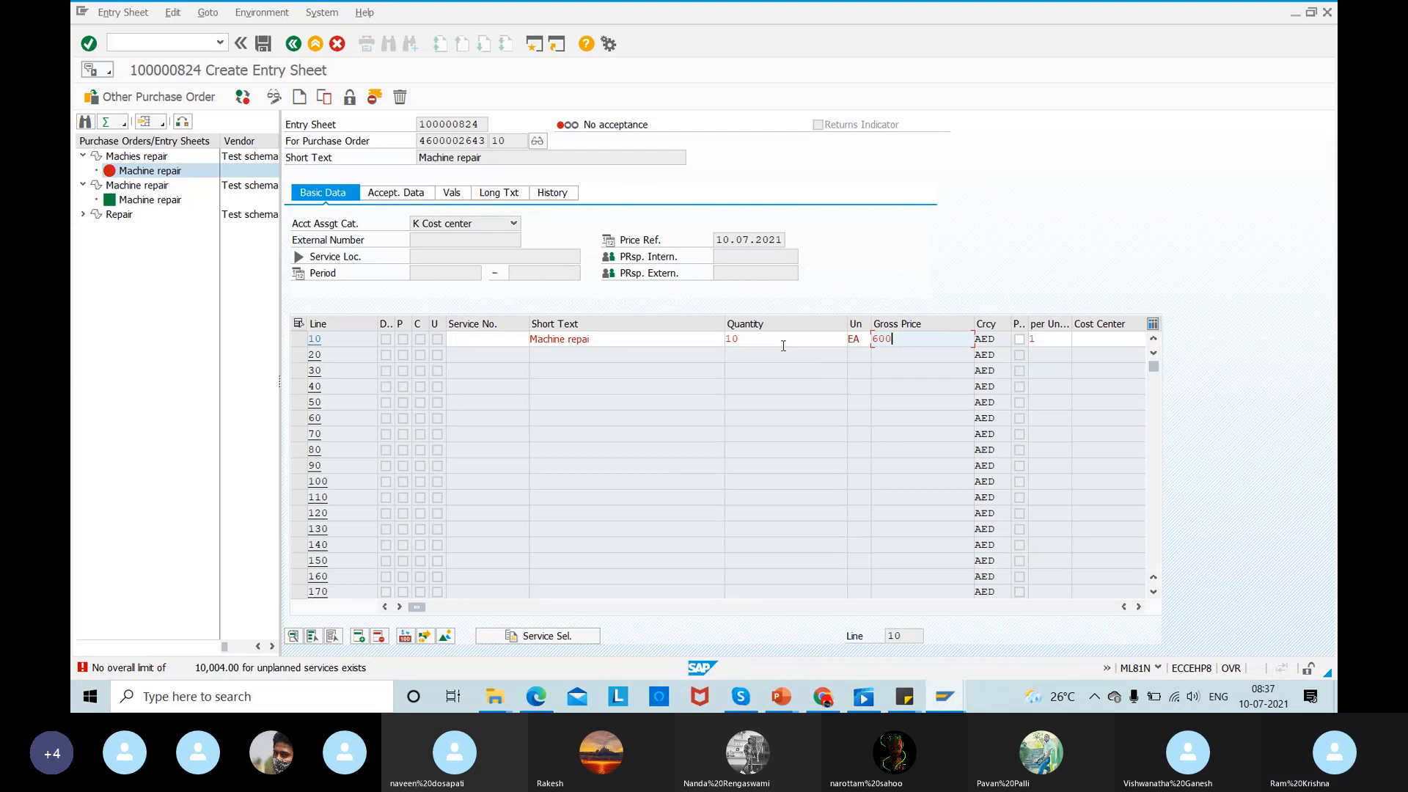
type(".10")
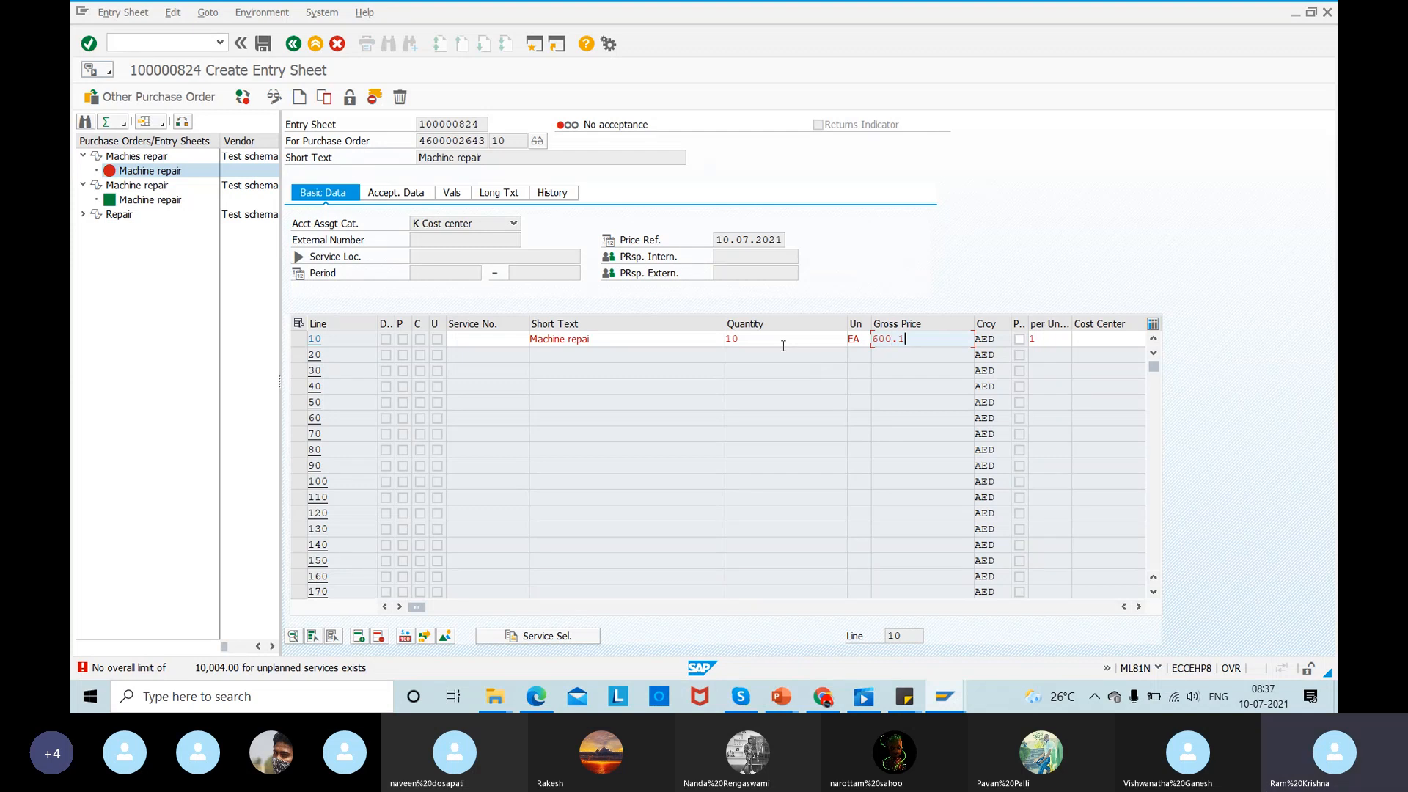
key("Return")
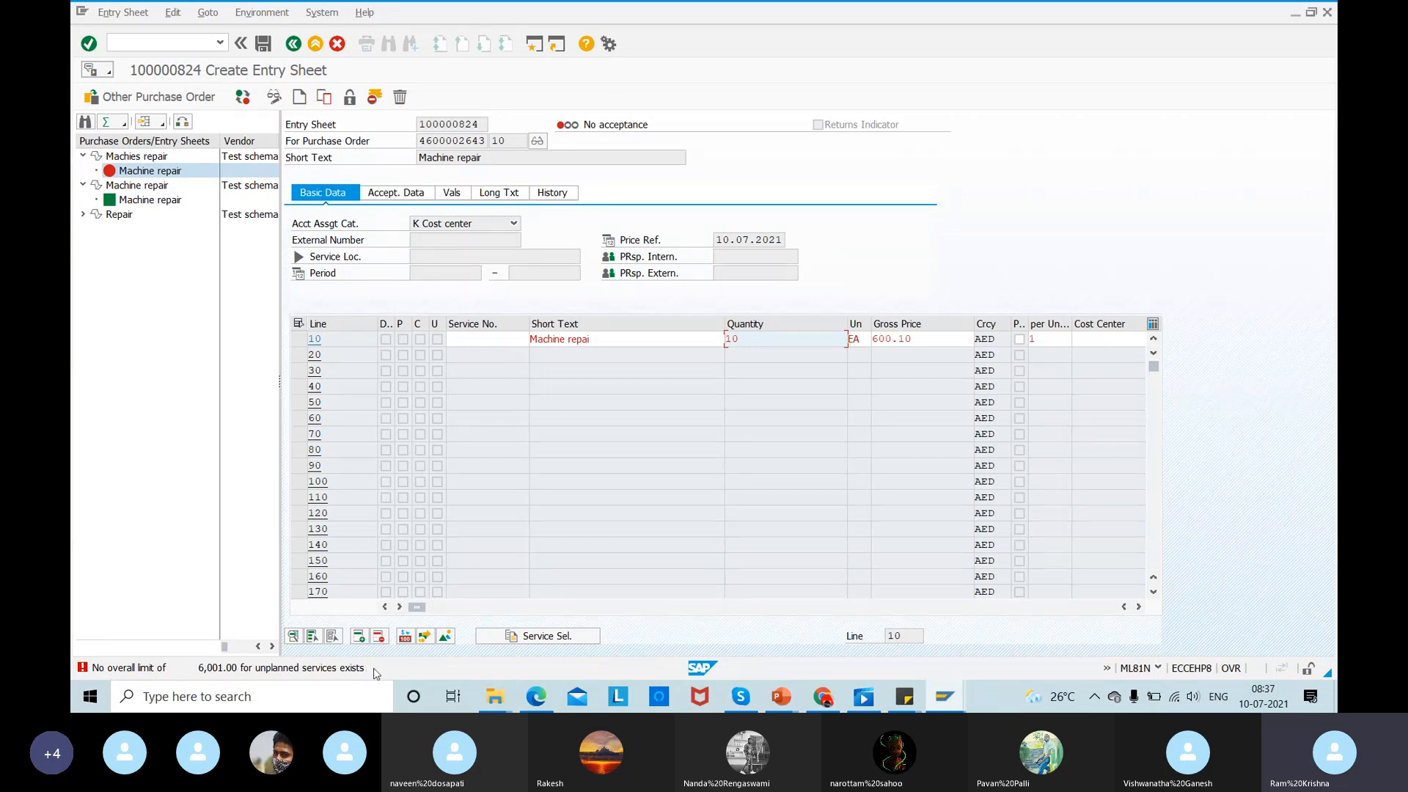
- Compare the purchase order's overall limit with the quantity and gross price of service line 10
key("alt+Tab")
key("alt+Tab")
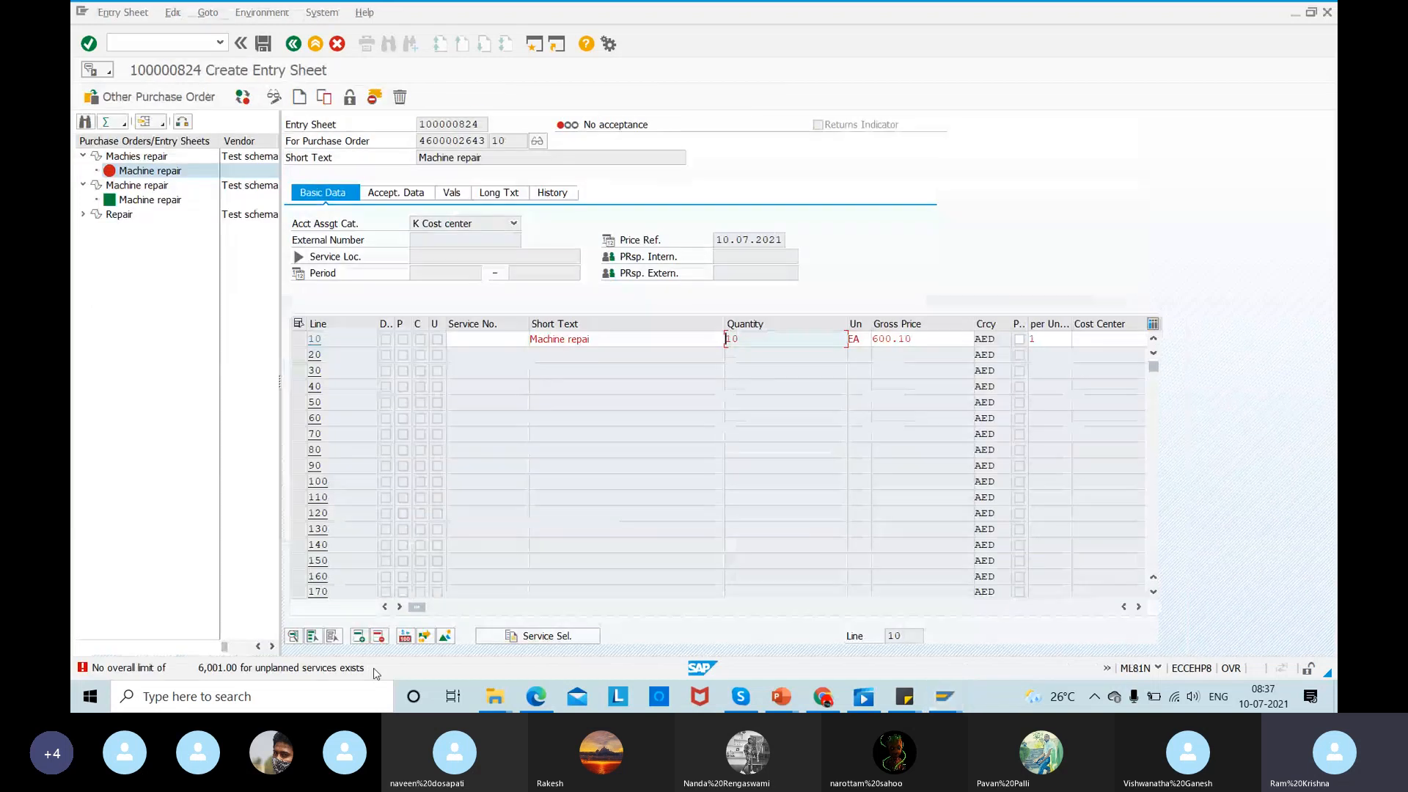
key("alt+Tab")
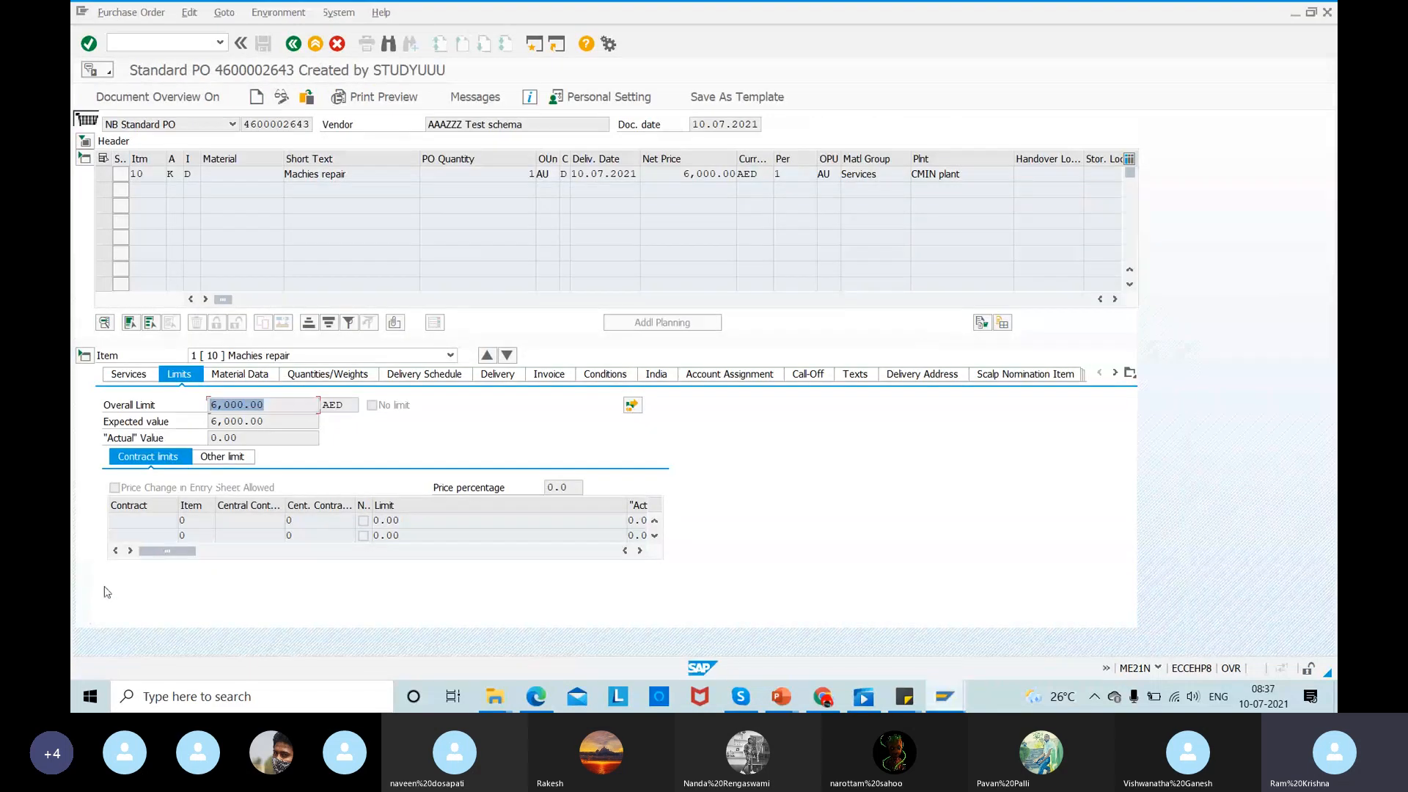
key("alt+Tab")
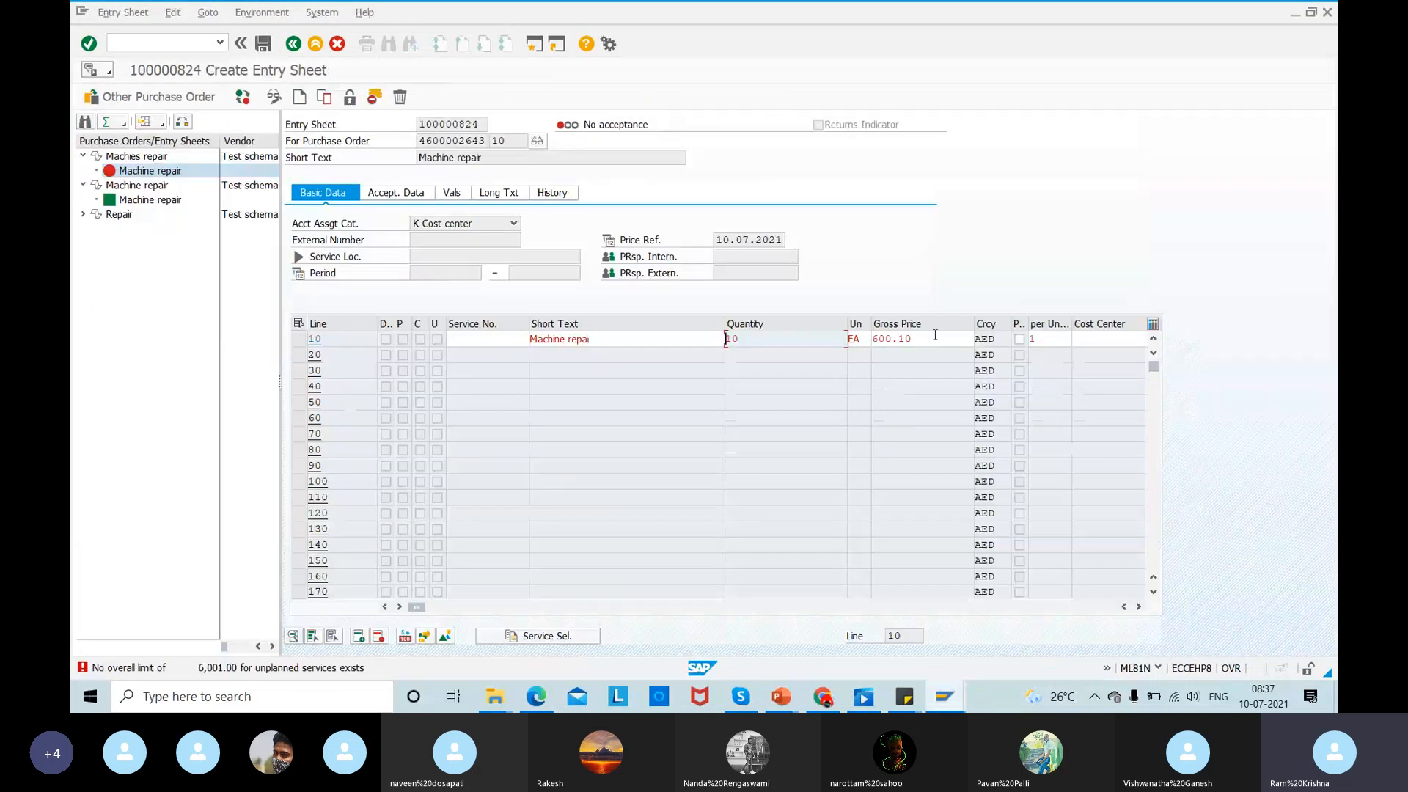
left_click_drag(907, 348, 789, 346)
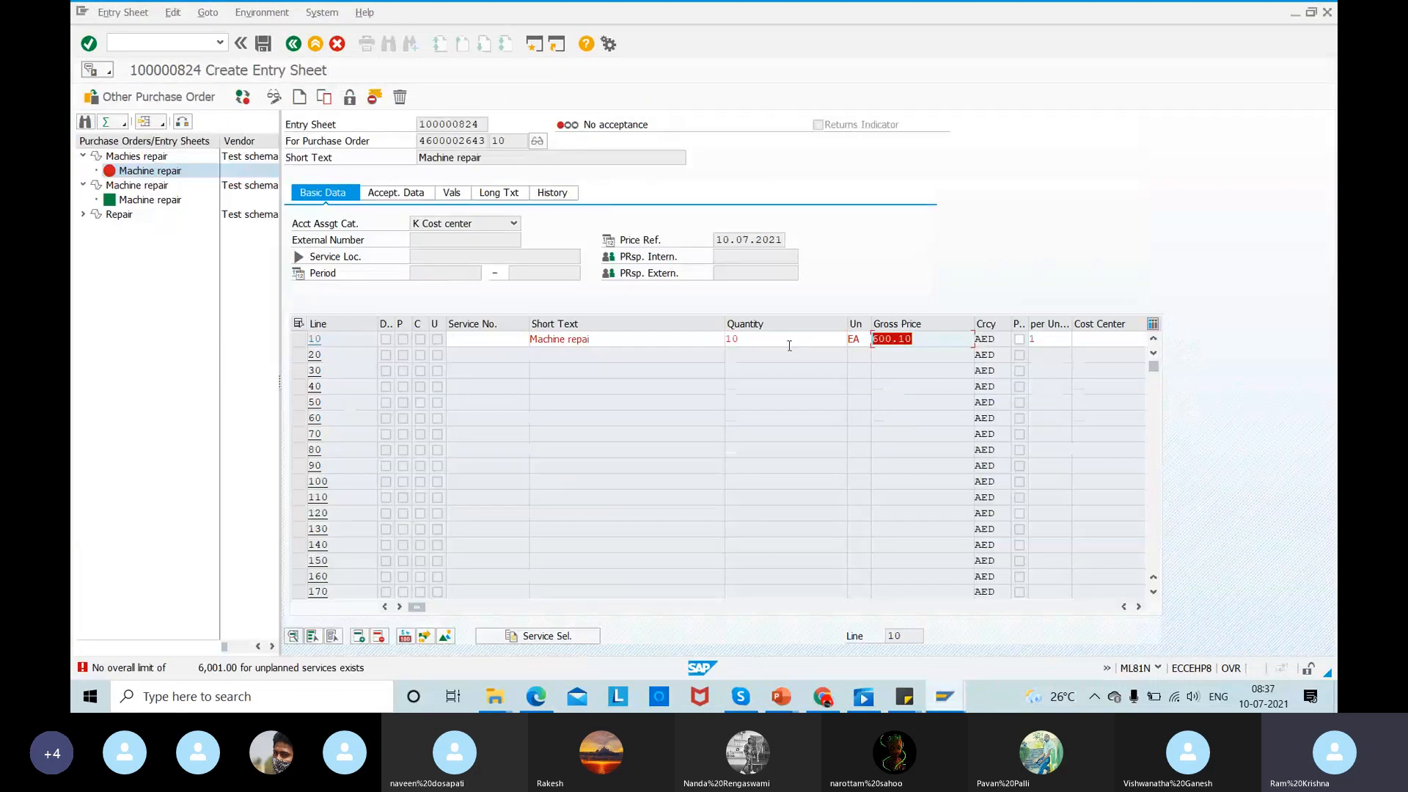
left_click(734, 339)
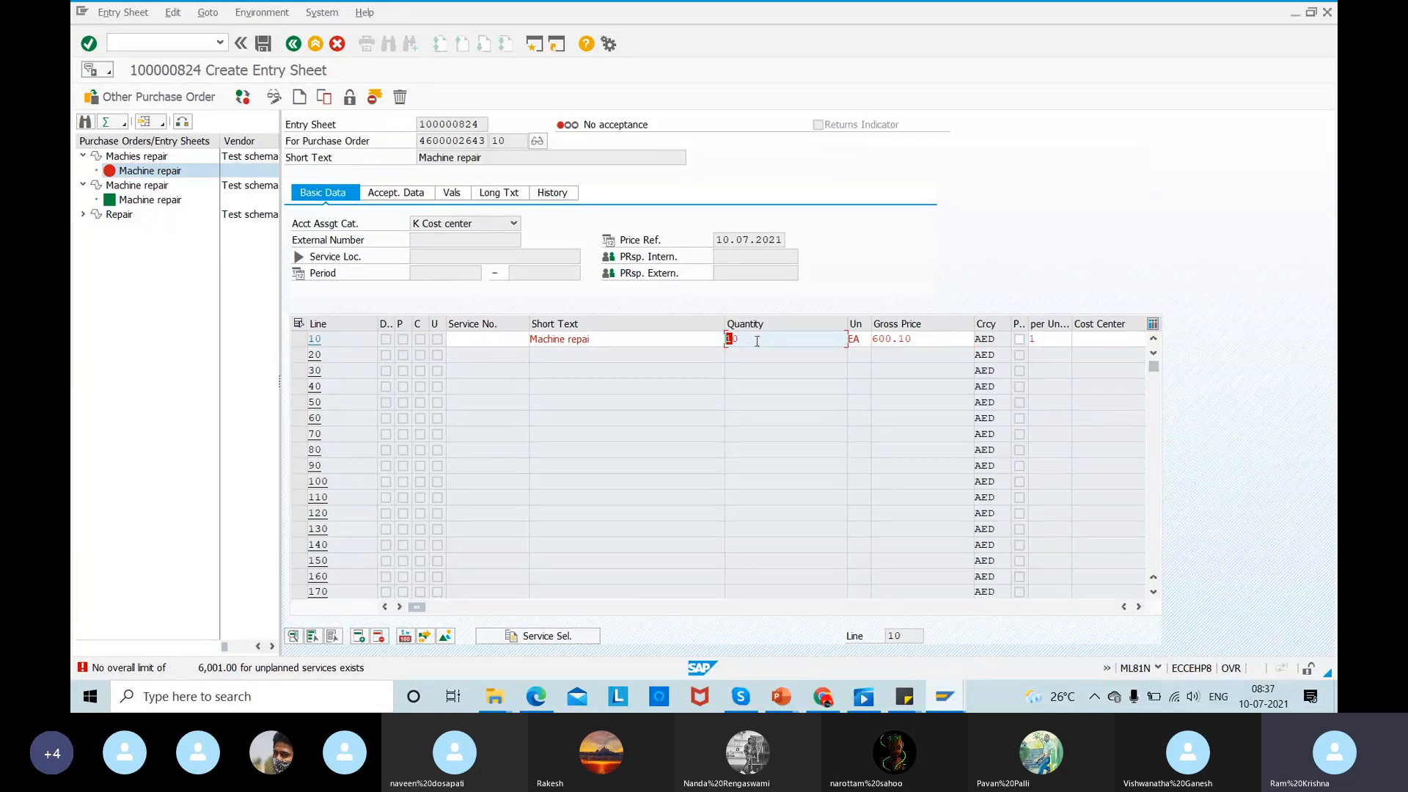
key("alt+Tab")
key("alt+Tab")
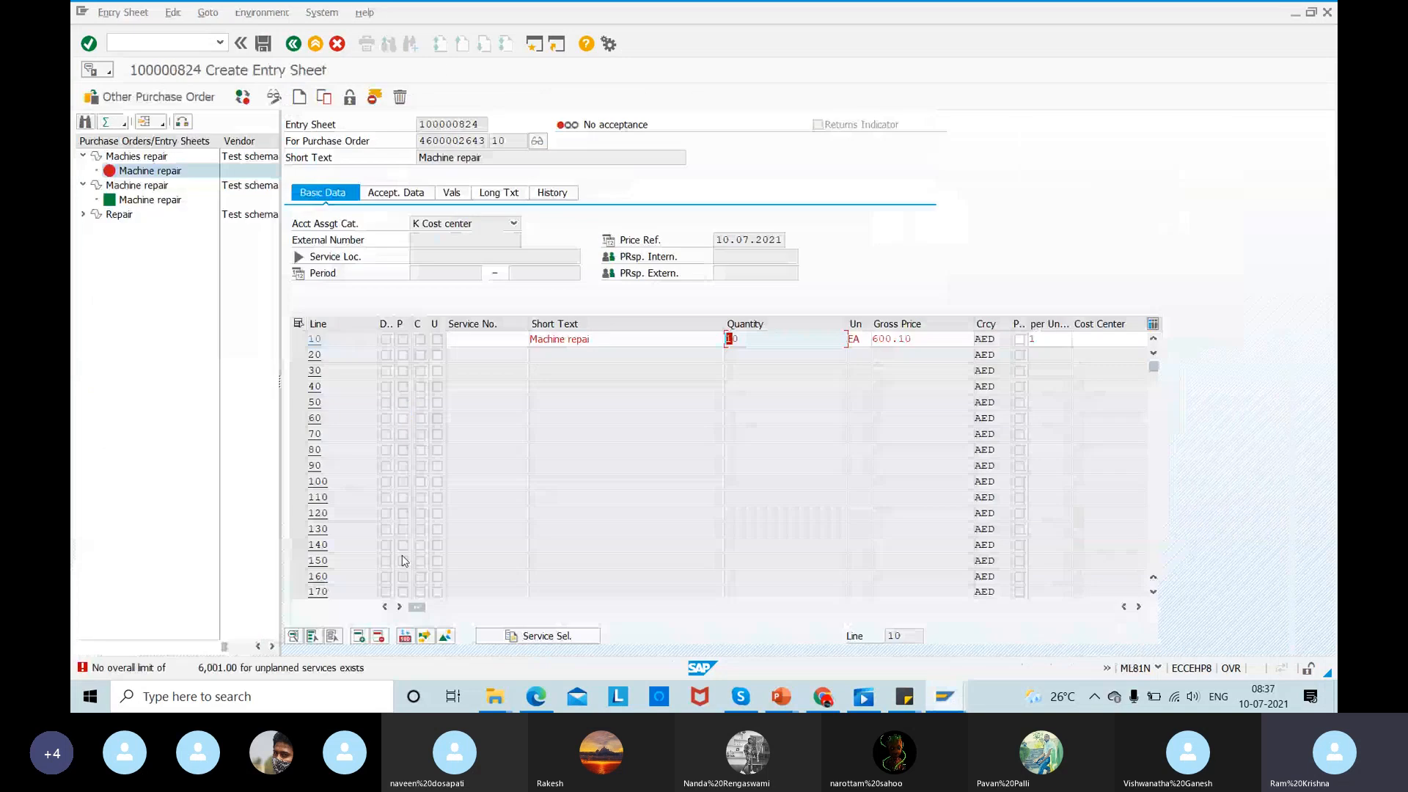
- Set the gross price of service line 10 to 600.00 AED and check it against the purchase order's overall limit
left_click(914, 338)
key("BackSpace")
key("BackSpace")
key("BackSpace")
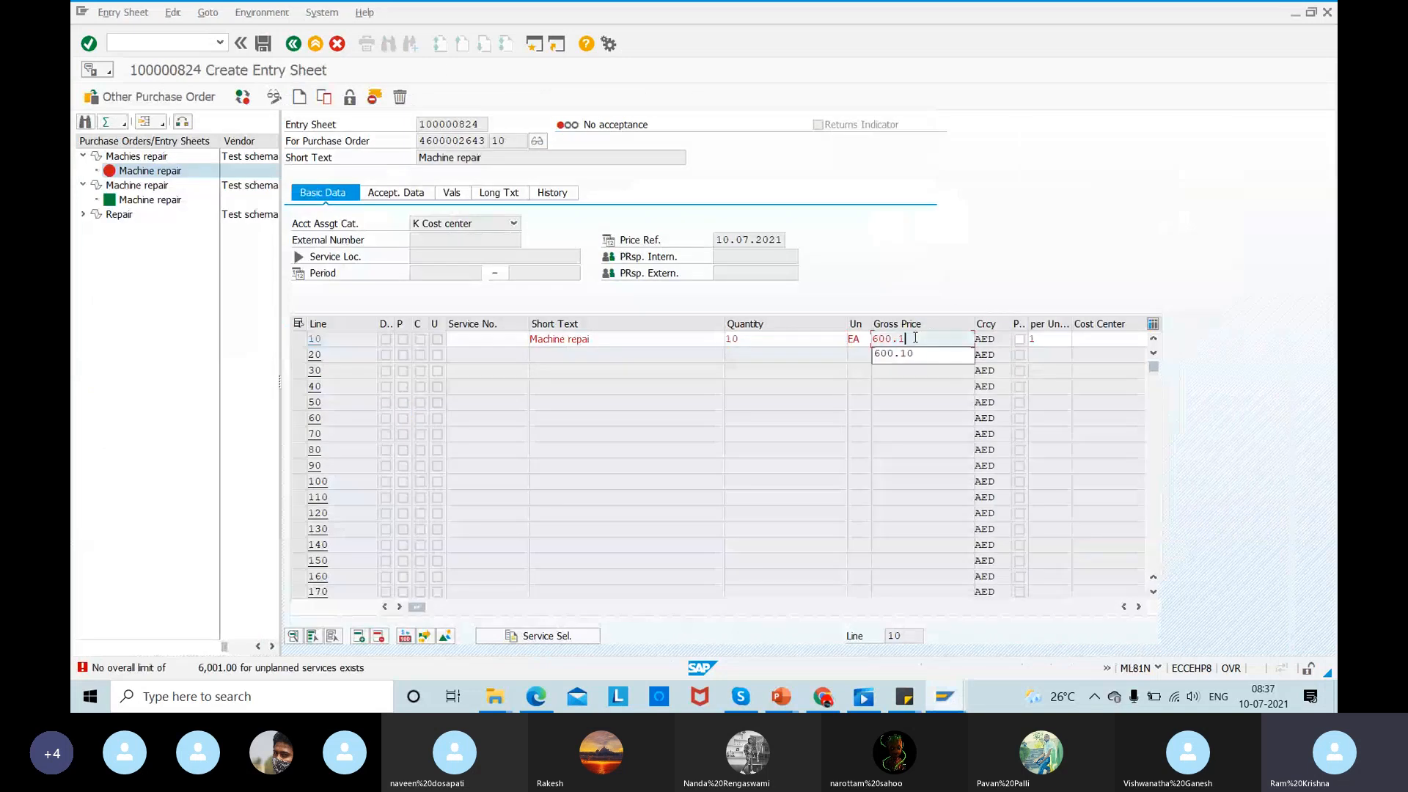
key("Return")
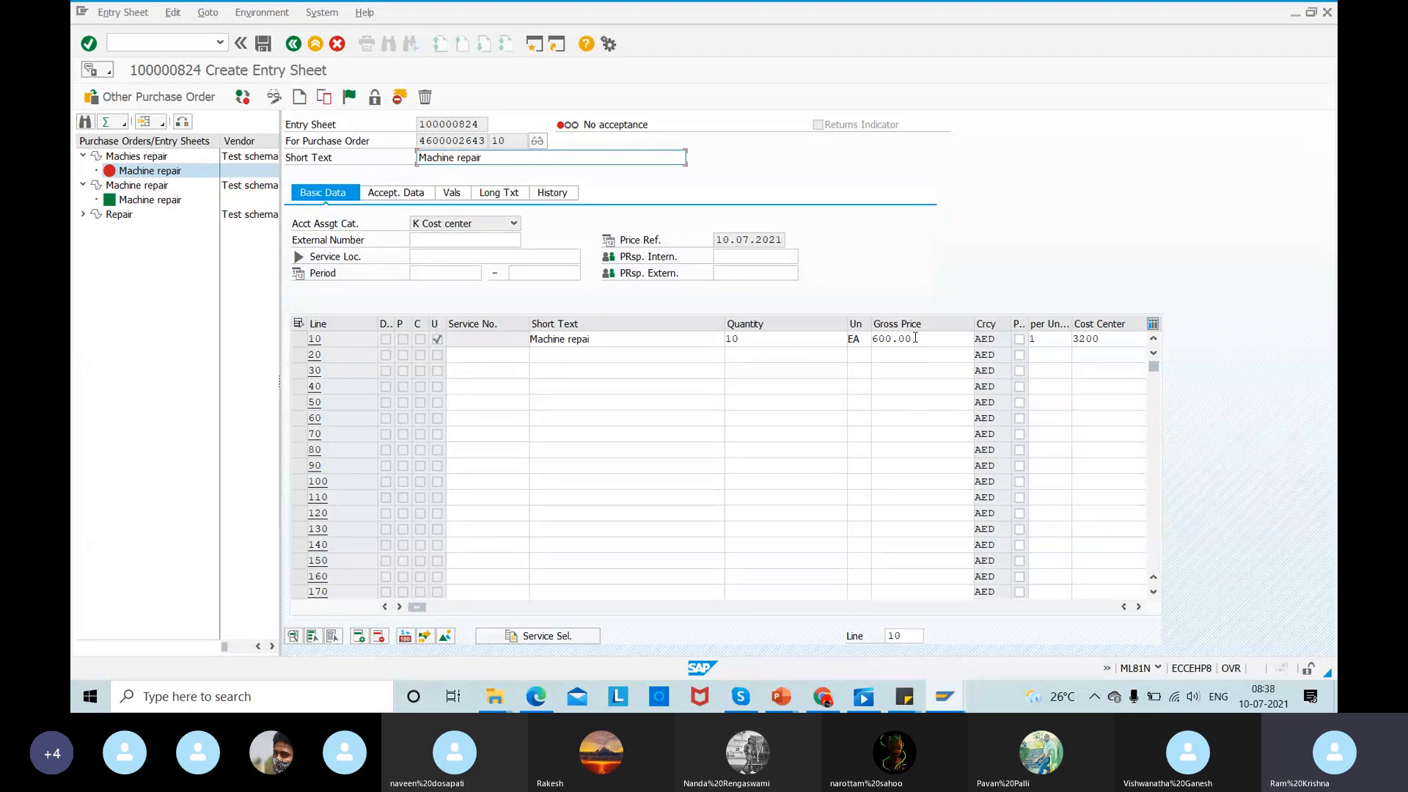
key("alt+Tab")
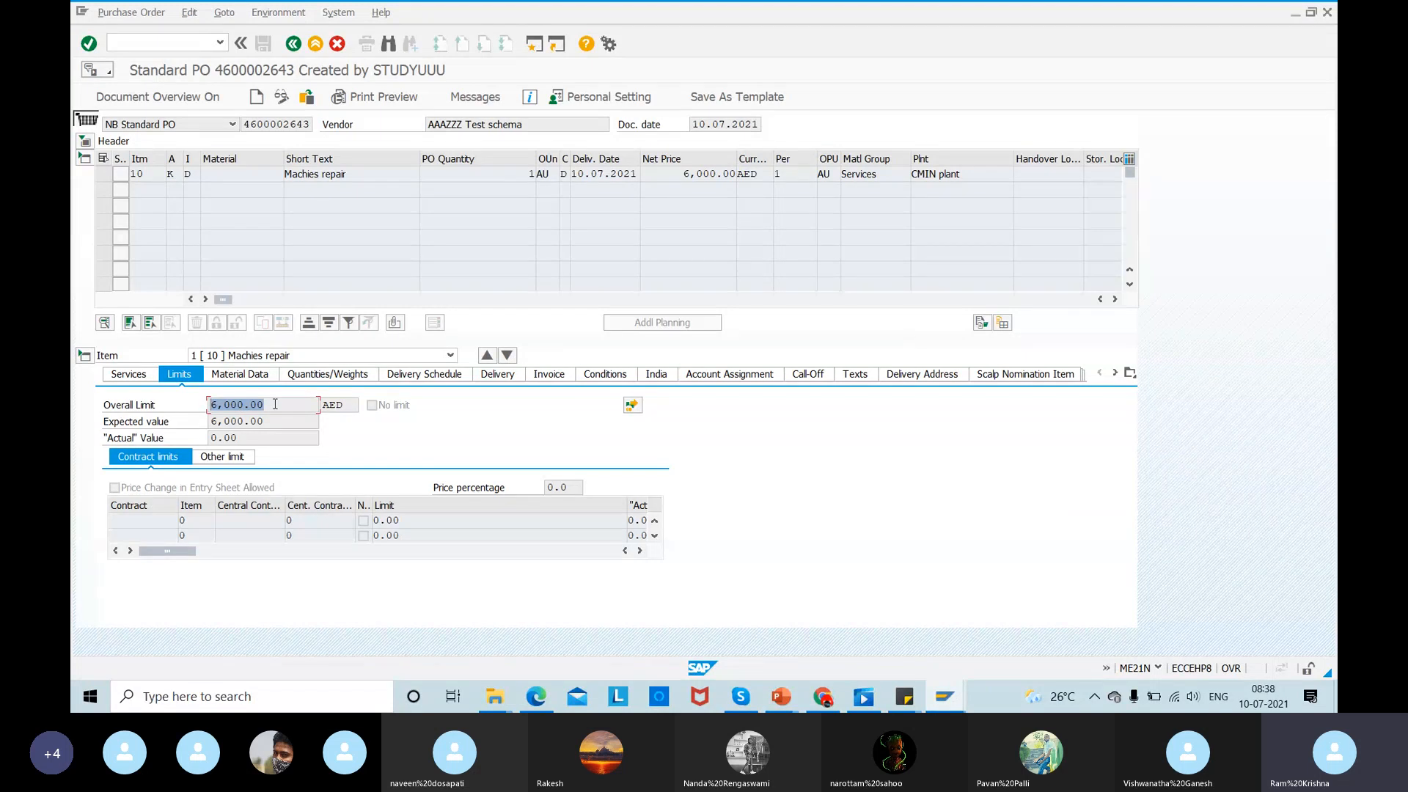
key("alt+Tab")
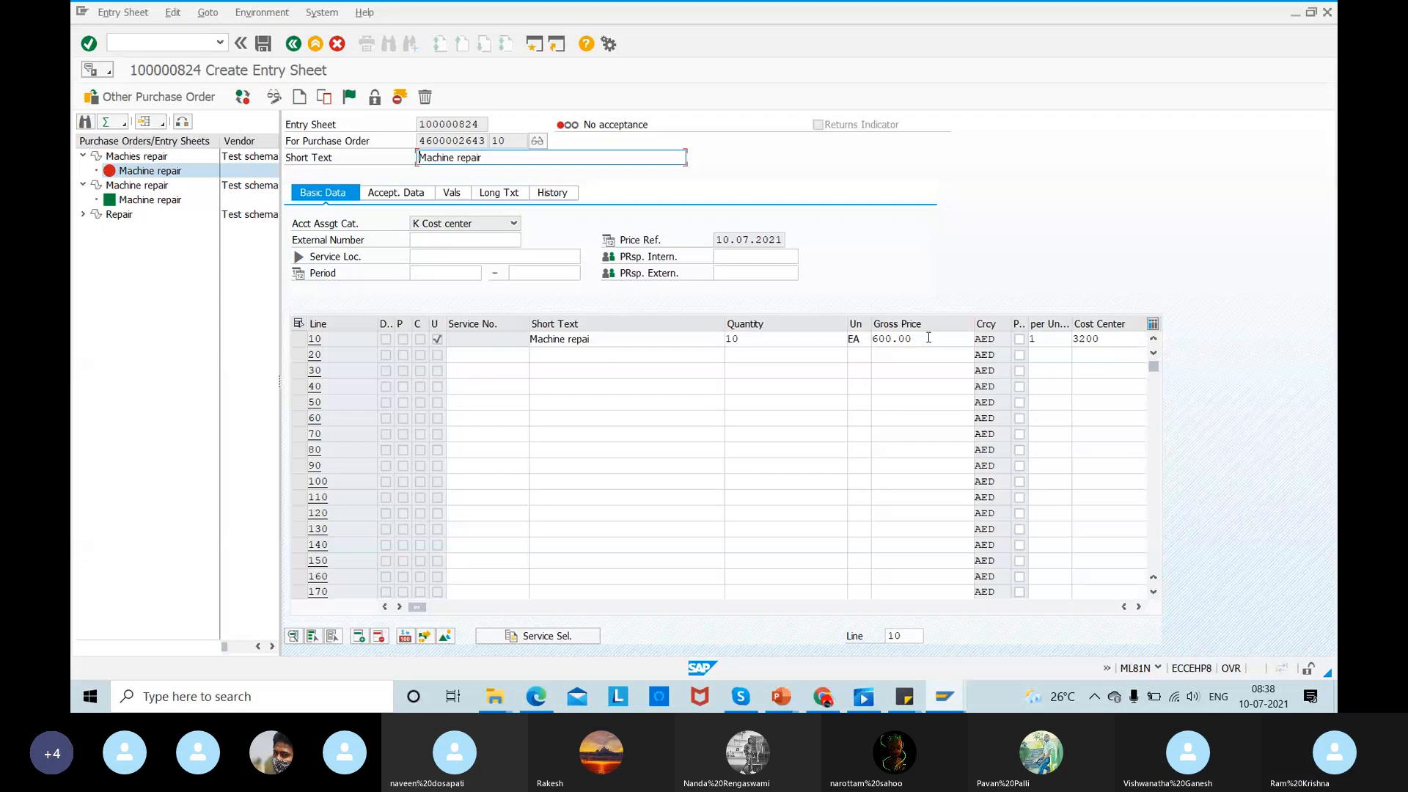
left_click_drag(930, 342, 797, 353)
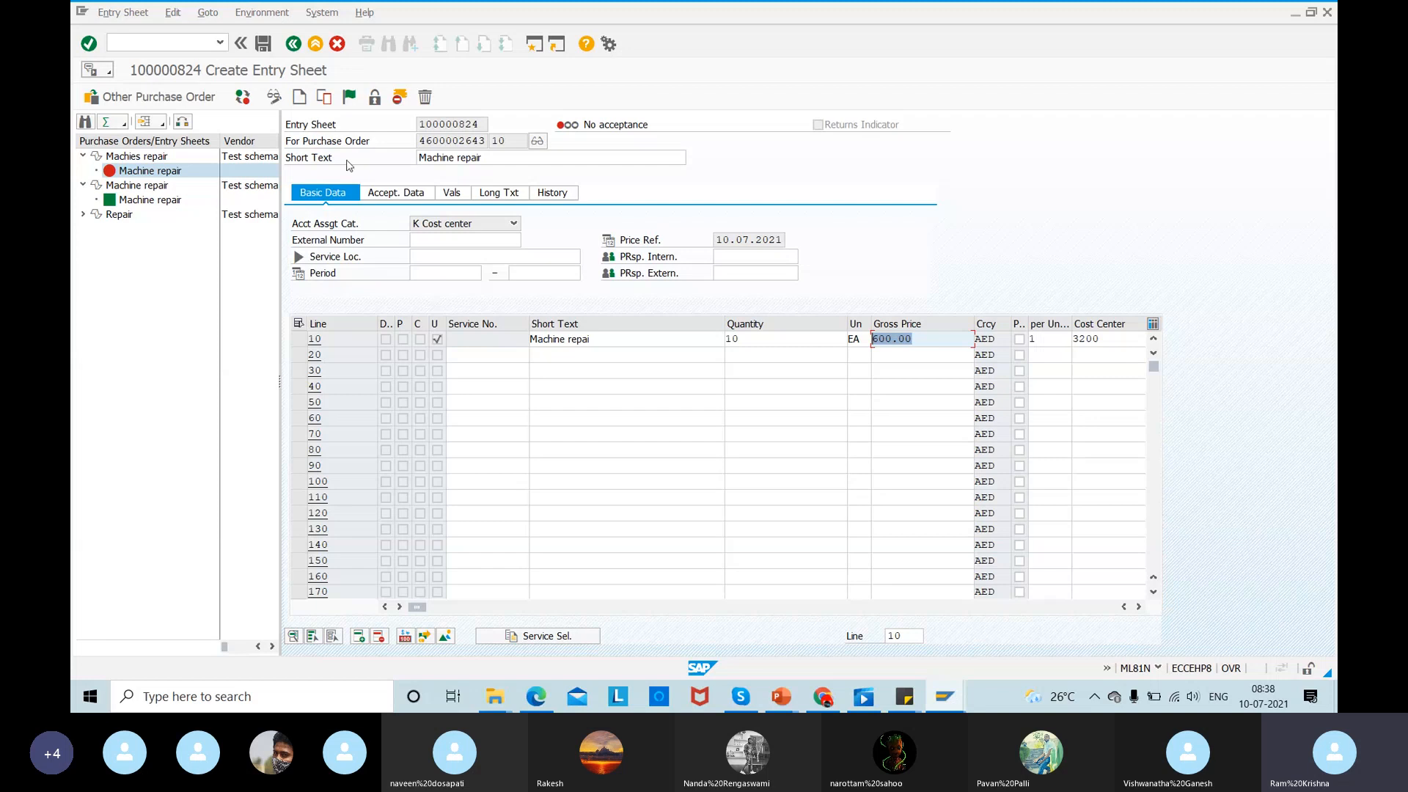
- Accept the machine repair entry sheet and save it despite the missing message record
left_click(348, 97)
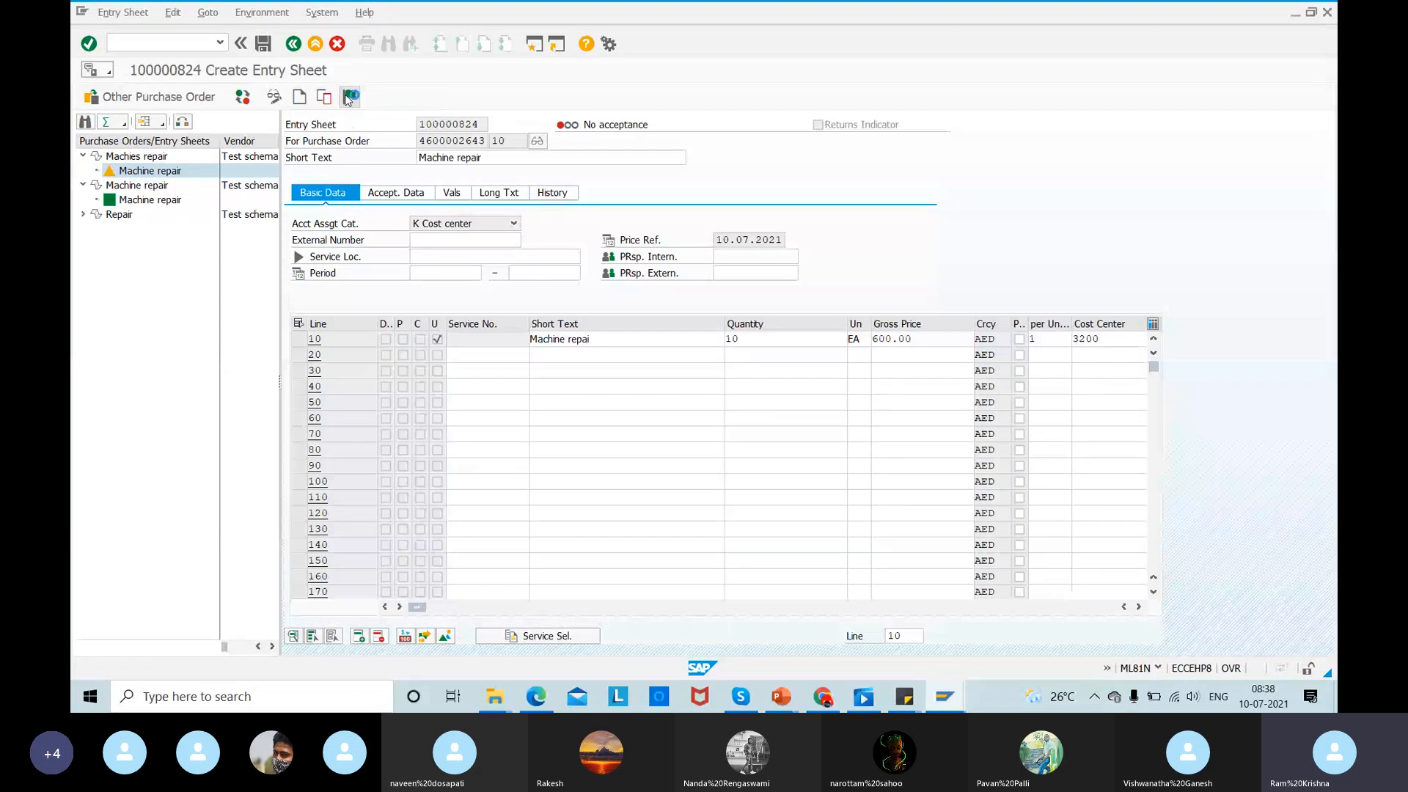
left_click(264, 47)
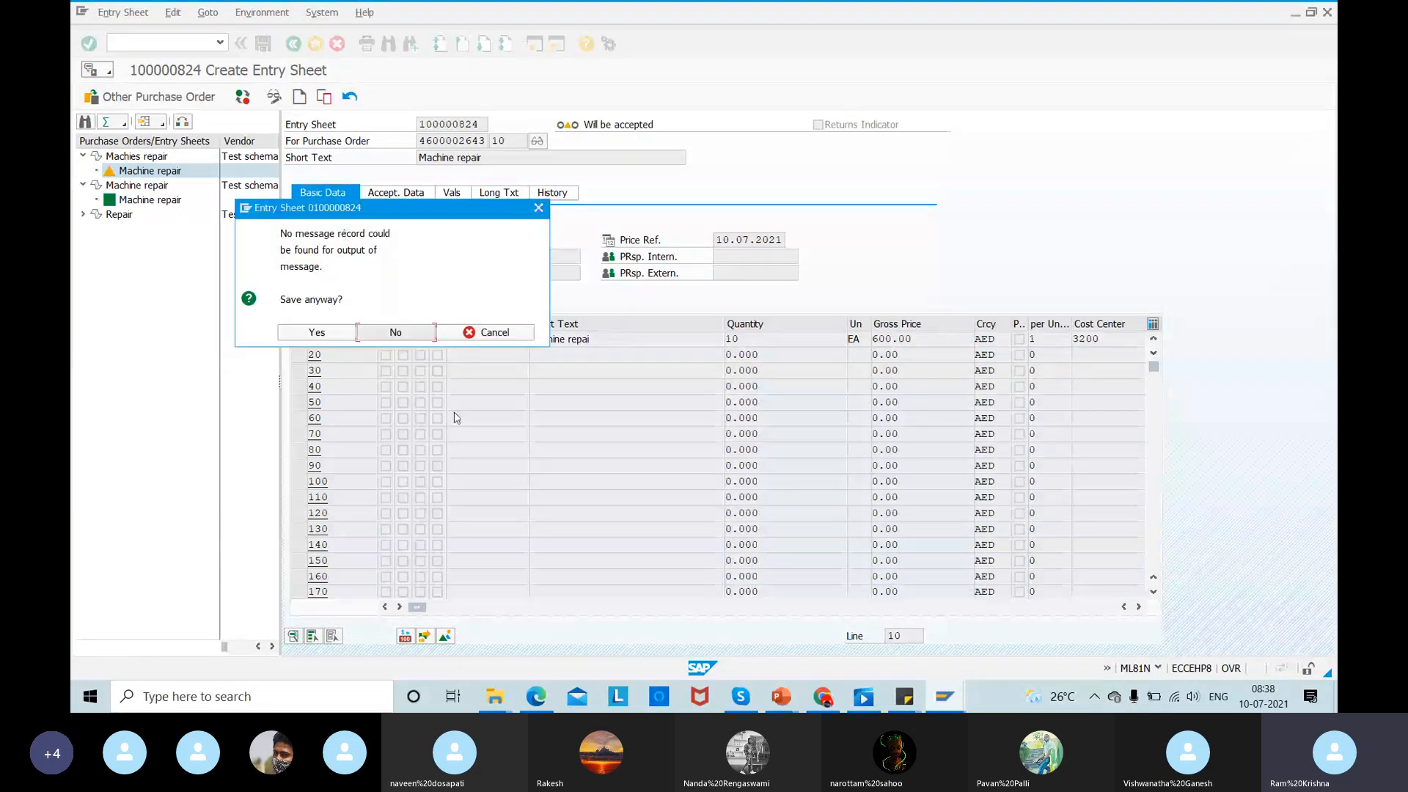
left_click(301, 333)
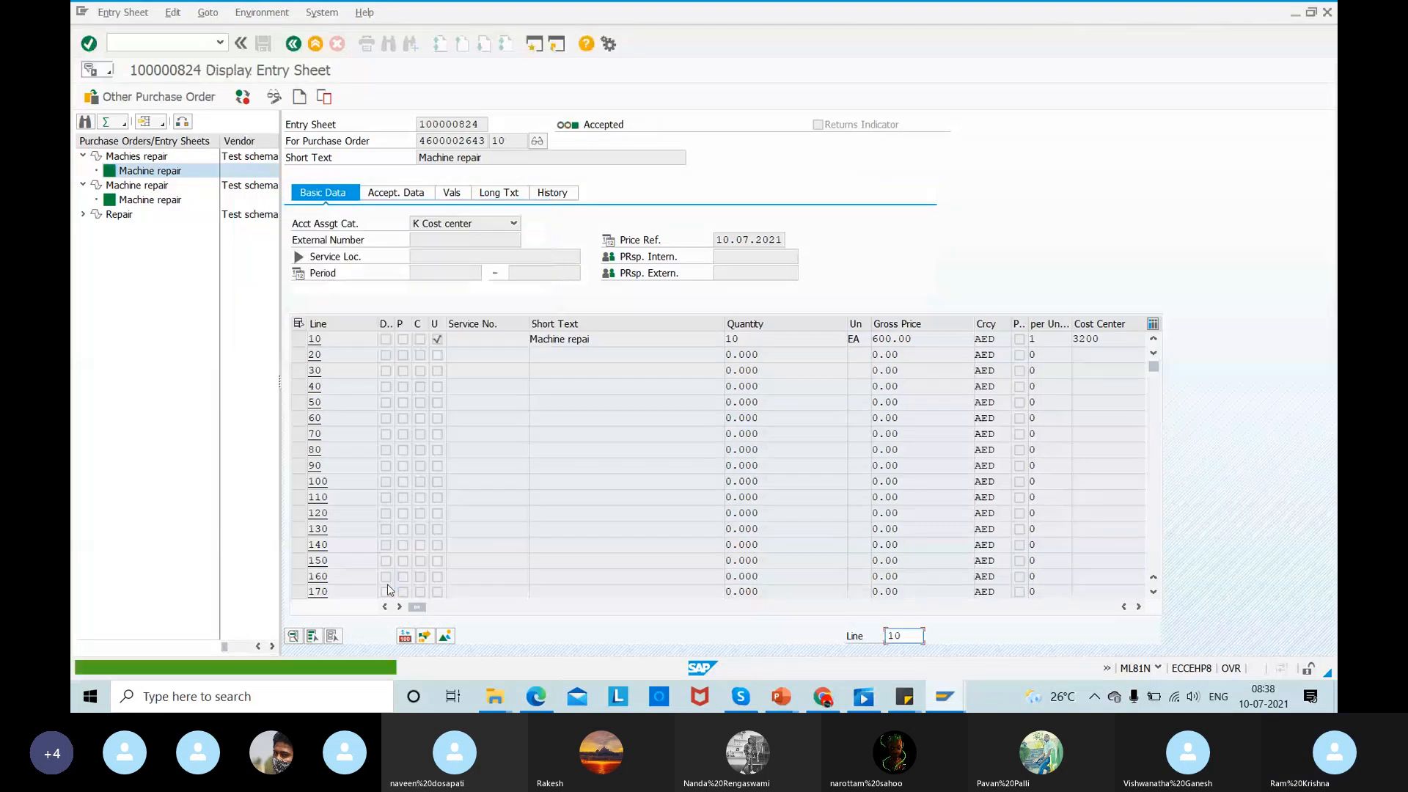
- Reload the machine repair purchase order and display the limits in its item details
key("alt+Tab")
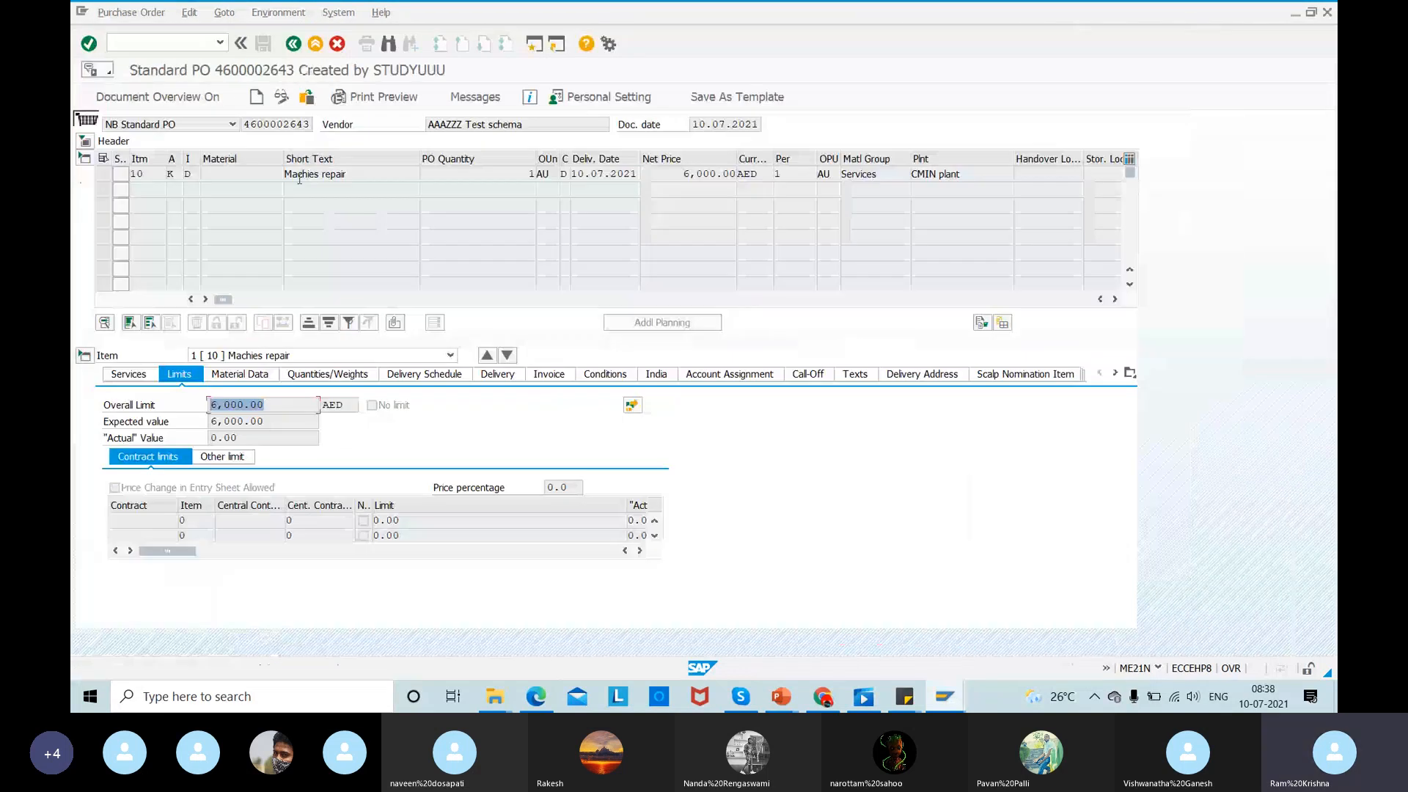
left_click(309, 104)
key("Return")
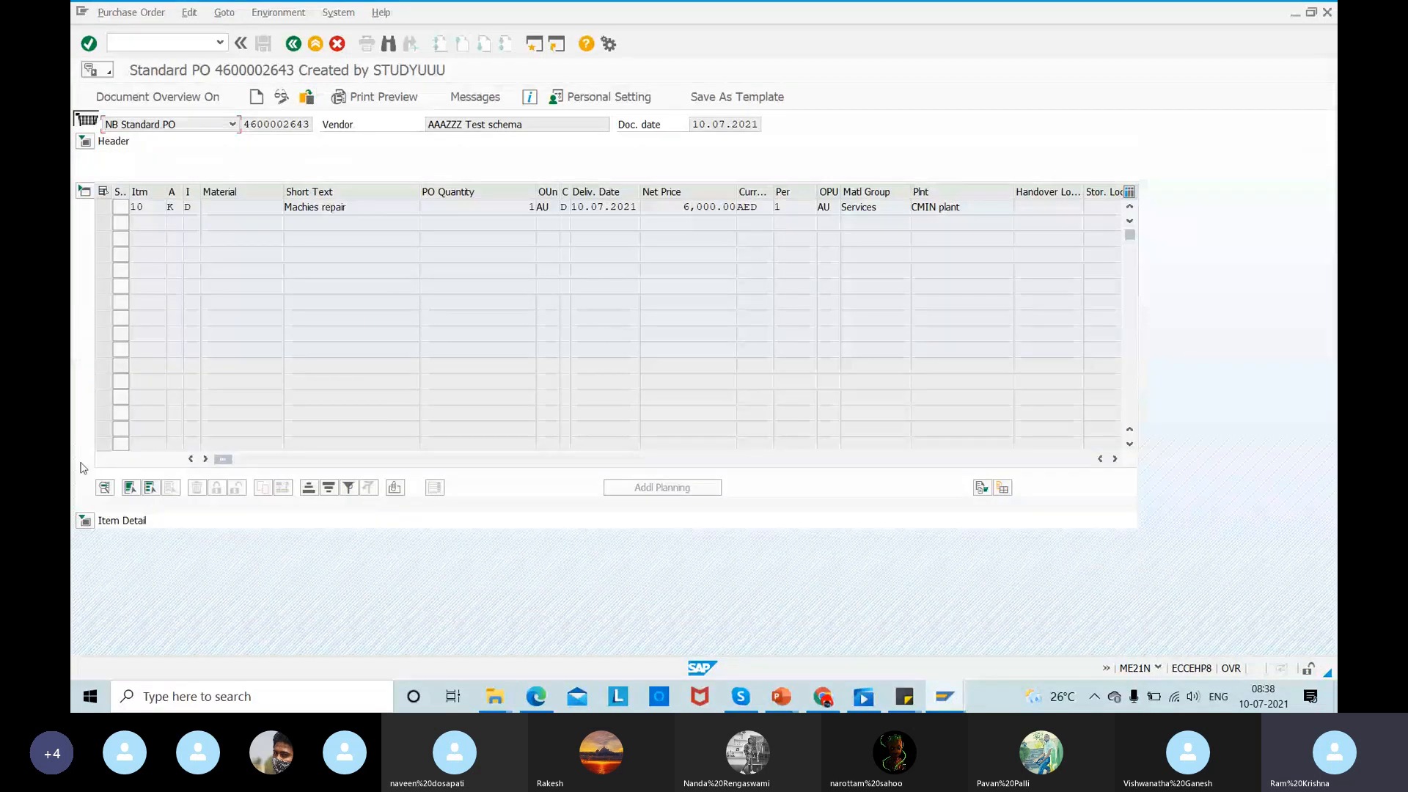
left_click(85, 519)
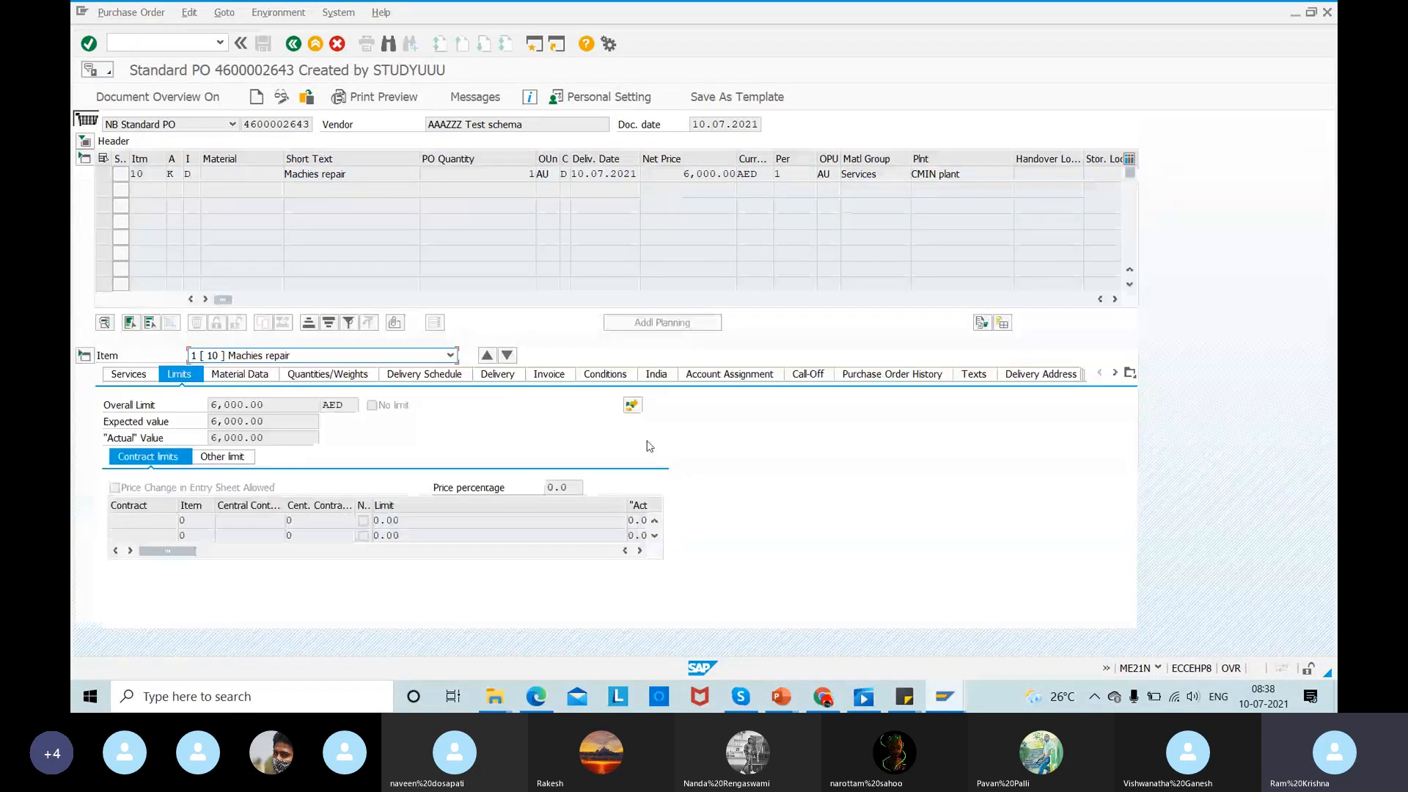
- Examine the item's purchase order history, its service lines and the expected value under its limits
left_click(907, 373)
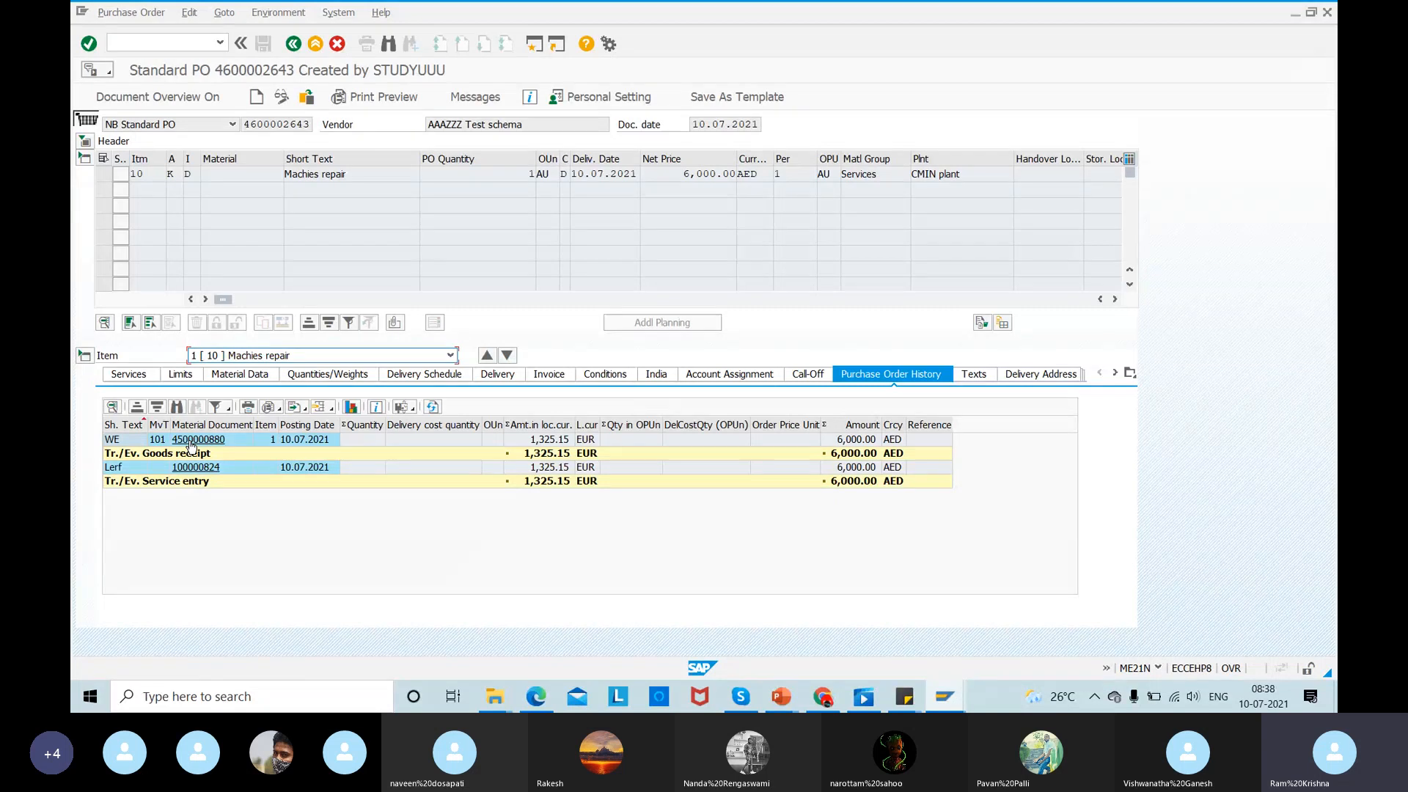
left_click(124, 375)
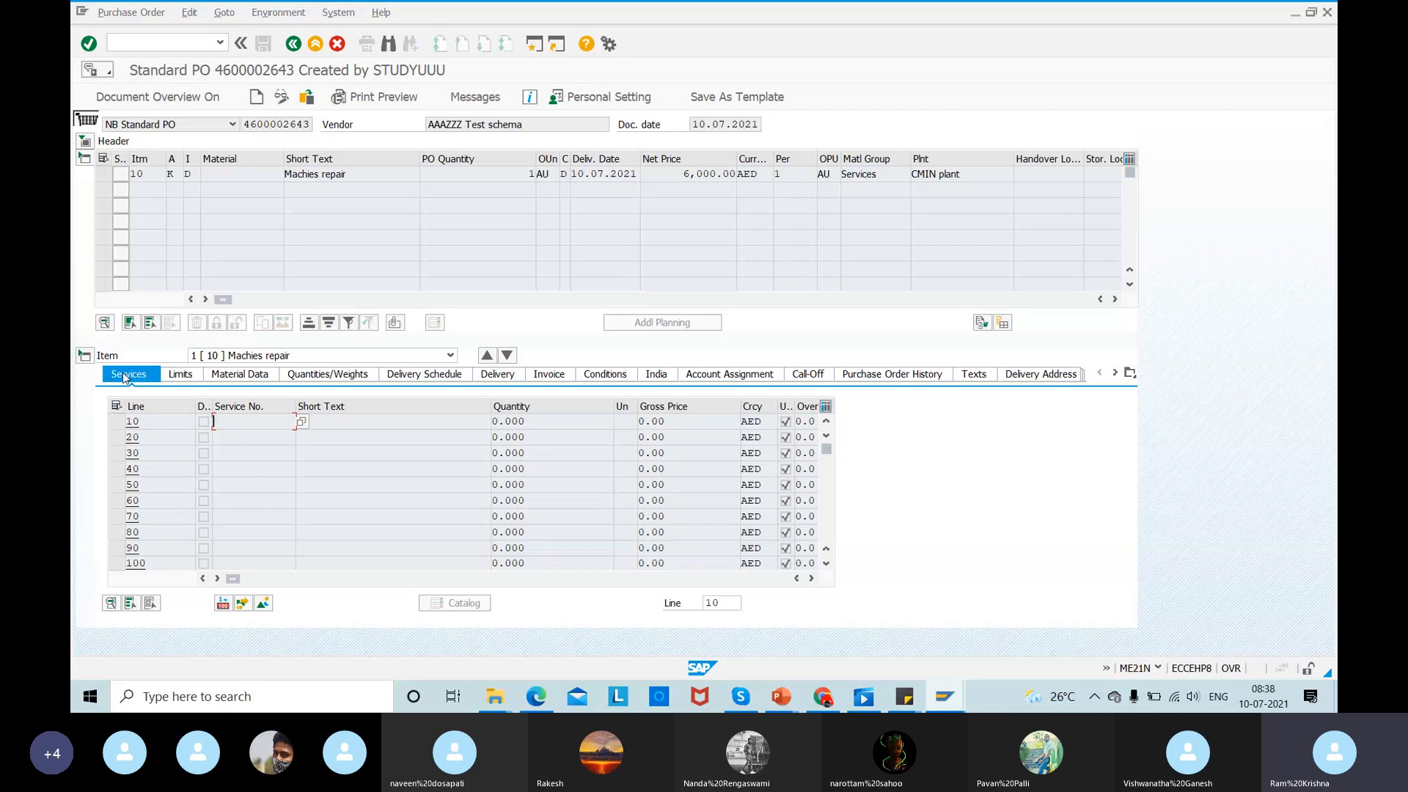
left_click(180, 375)
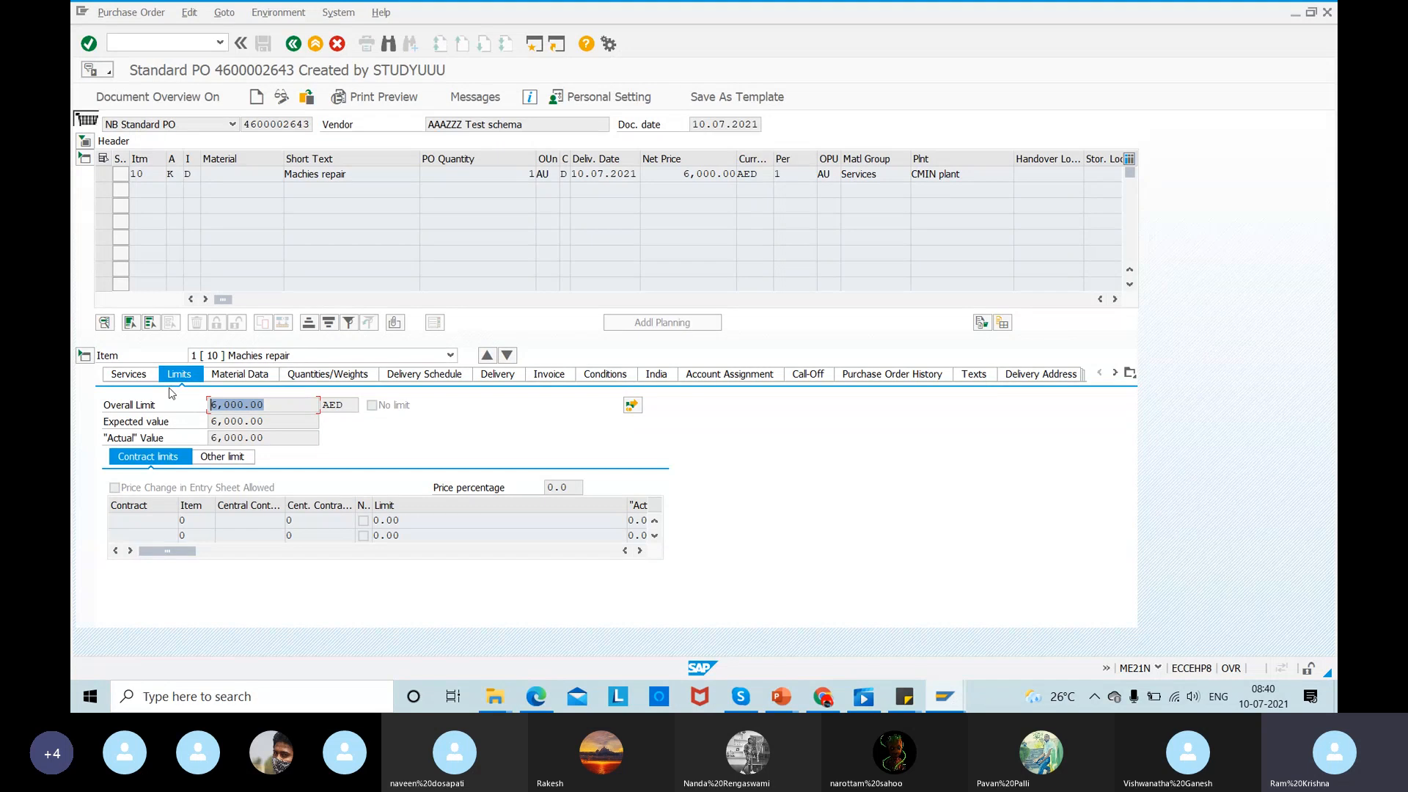
left_click_drag(268, 422, 114, 429)
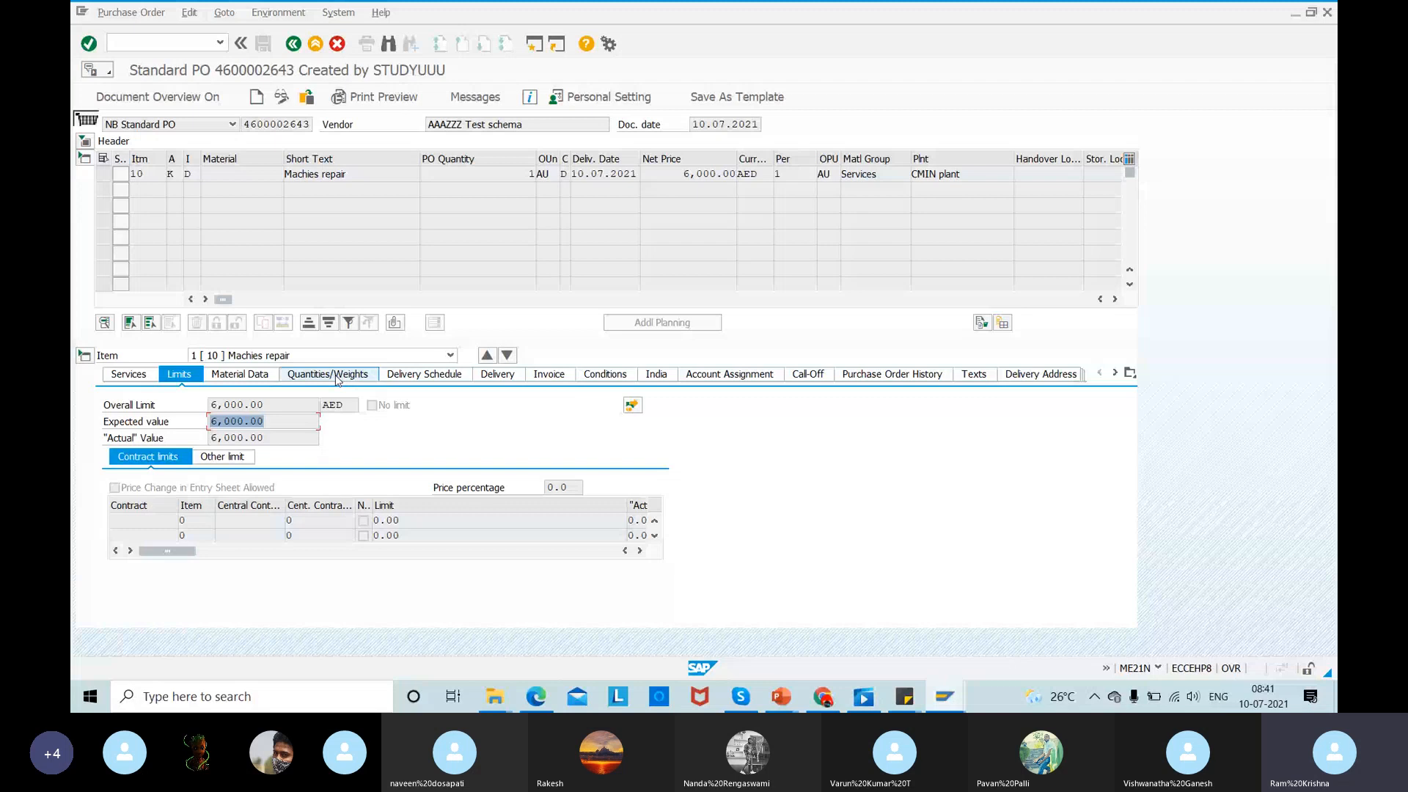
- Examine the item's G/L account and cost center assignment, and review its purchase order history again
left_click(773, 375)
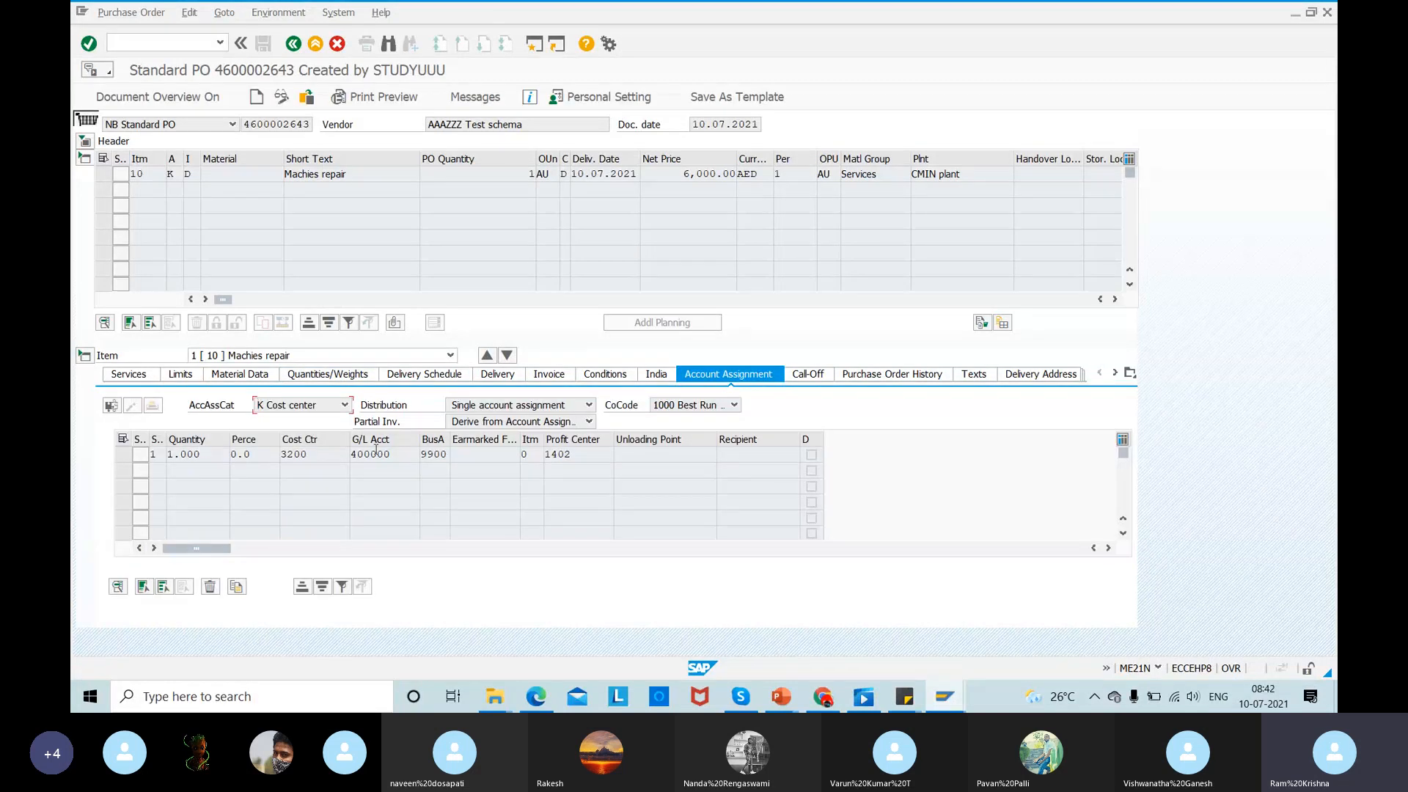
double_click(397, 456)
double_click(306, 454)
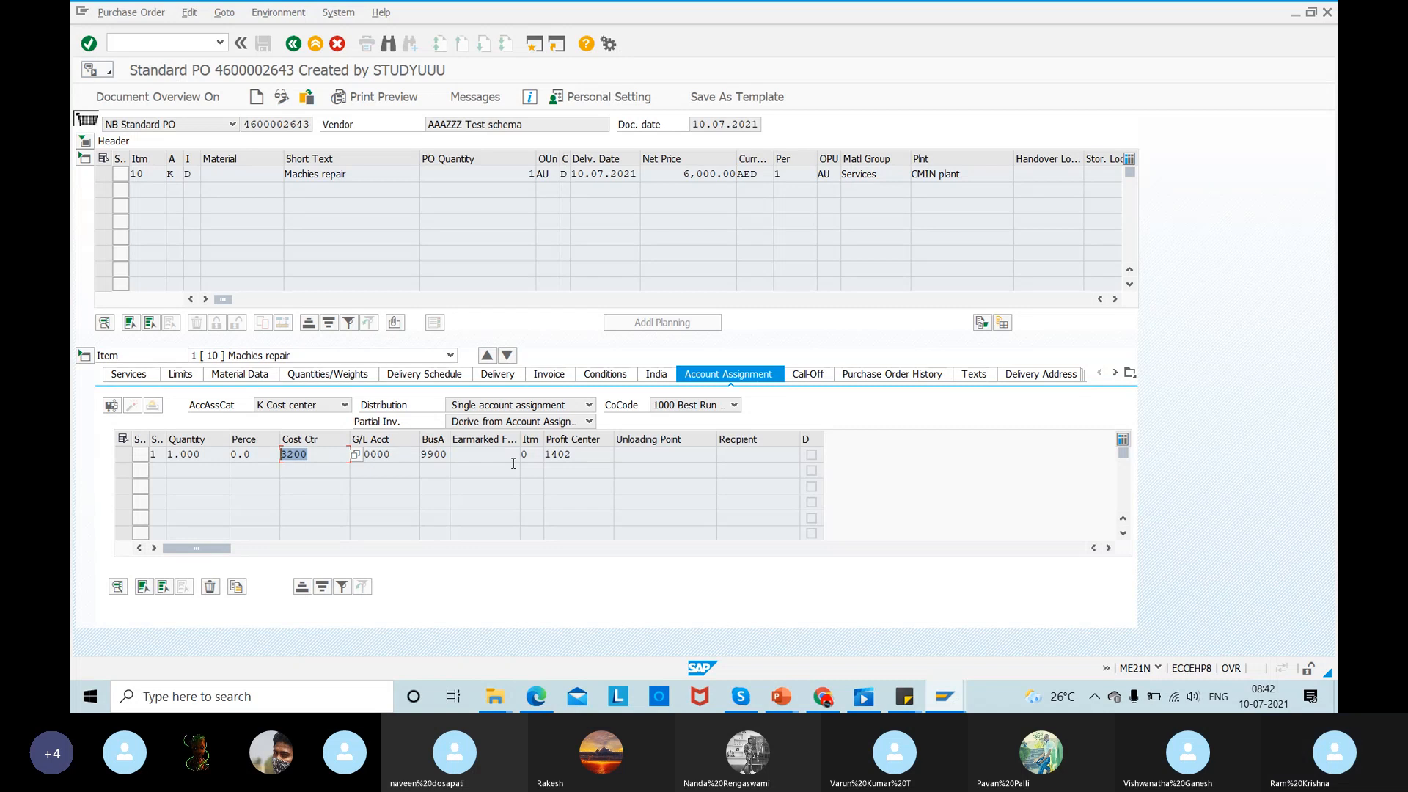
left_click(912, 376)
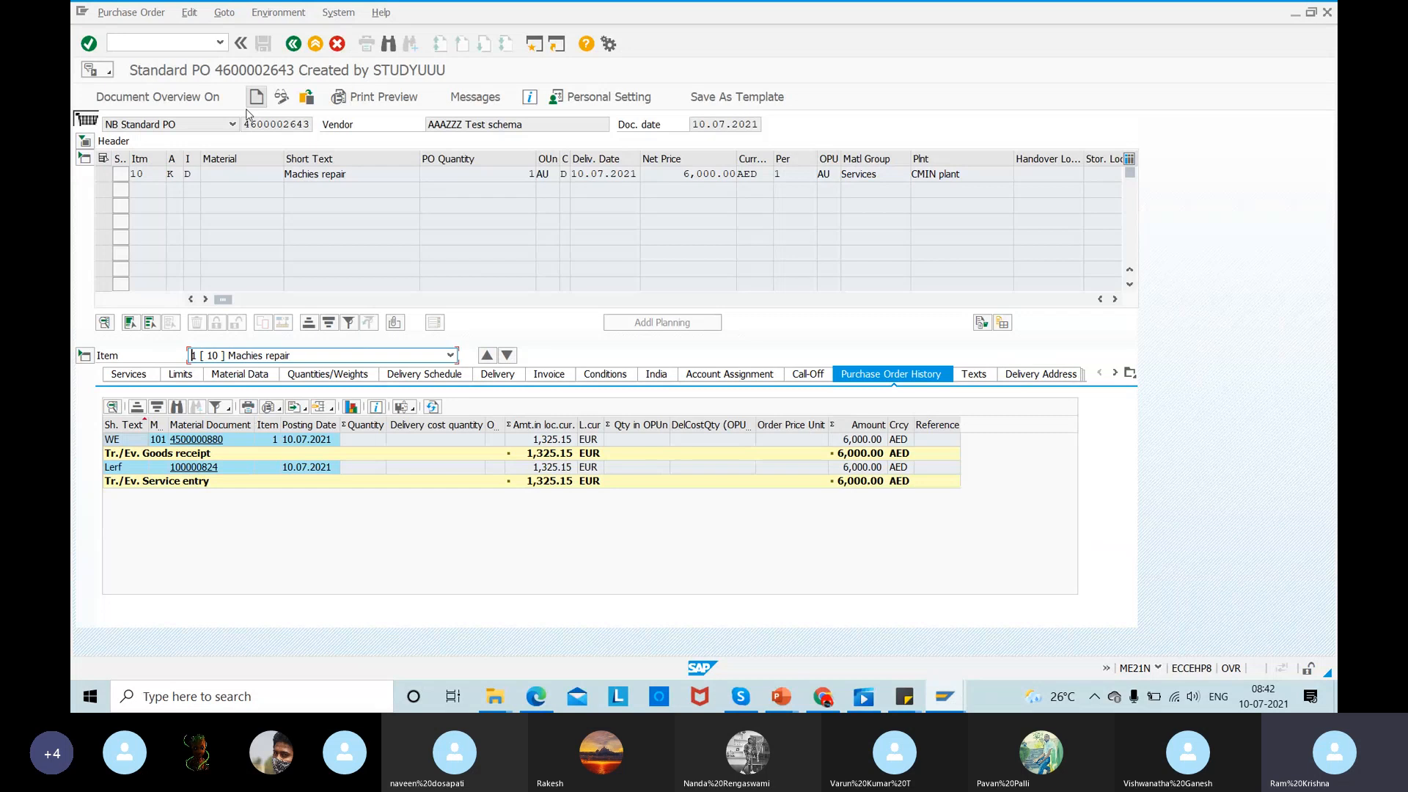
- Open the service entry sheet transaction ML81N in a new session
double_click(277, 124)
left_click(353, 118)
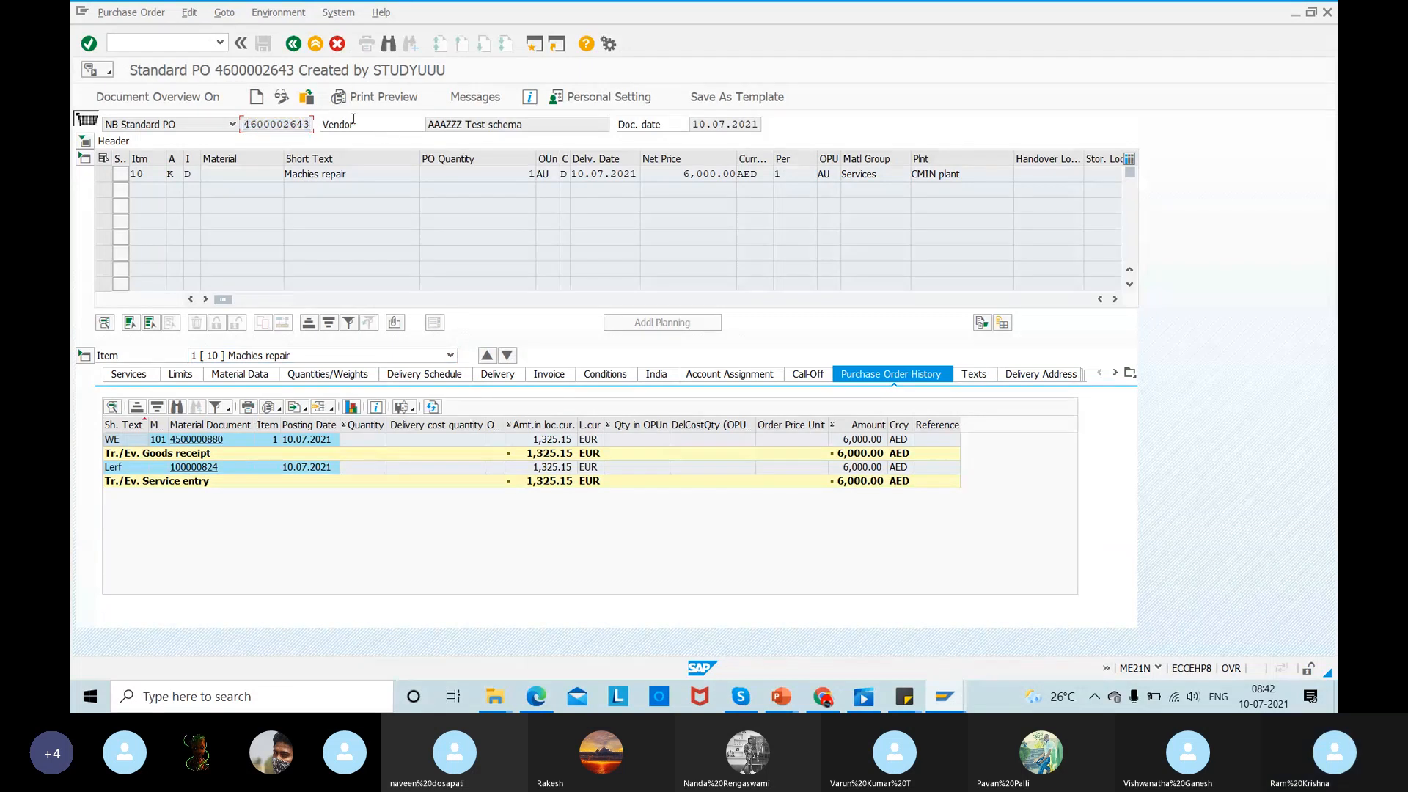
type("/om")
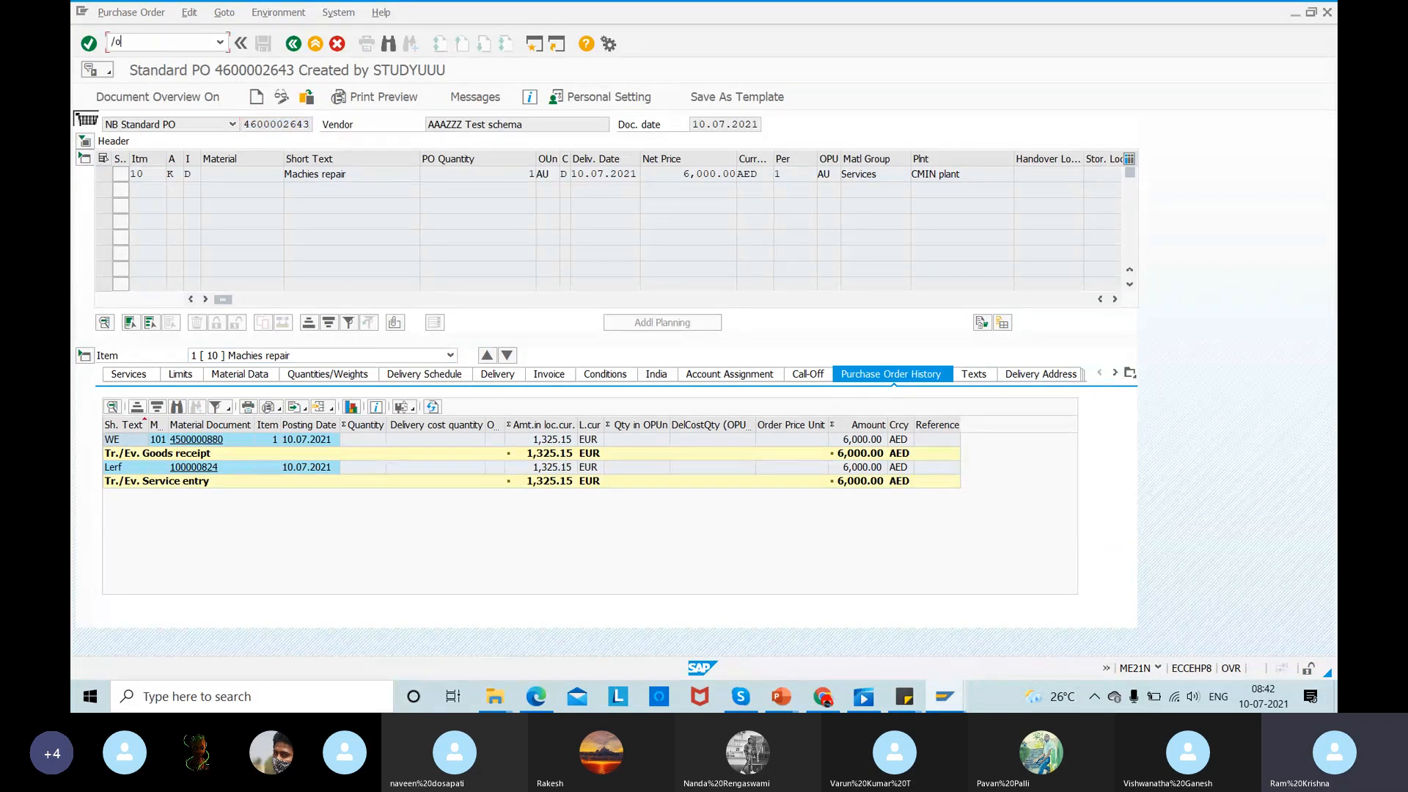
type("81n")
key("Return")
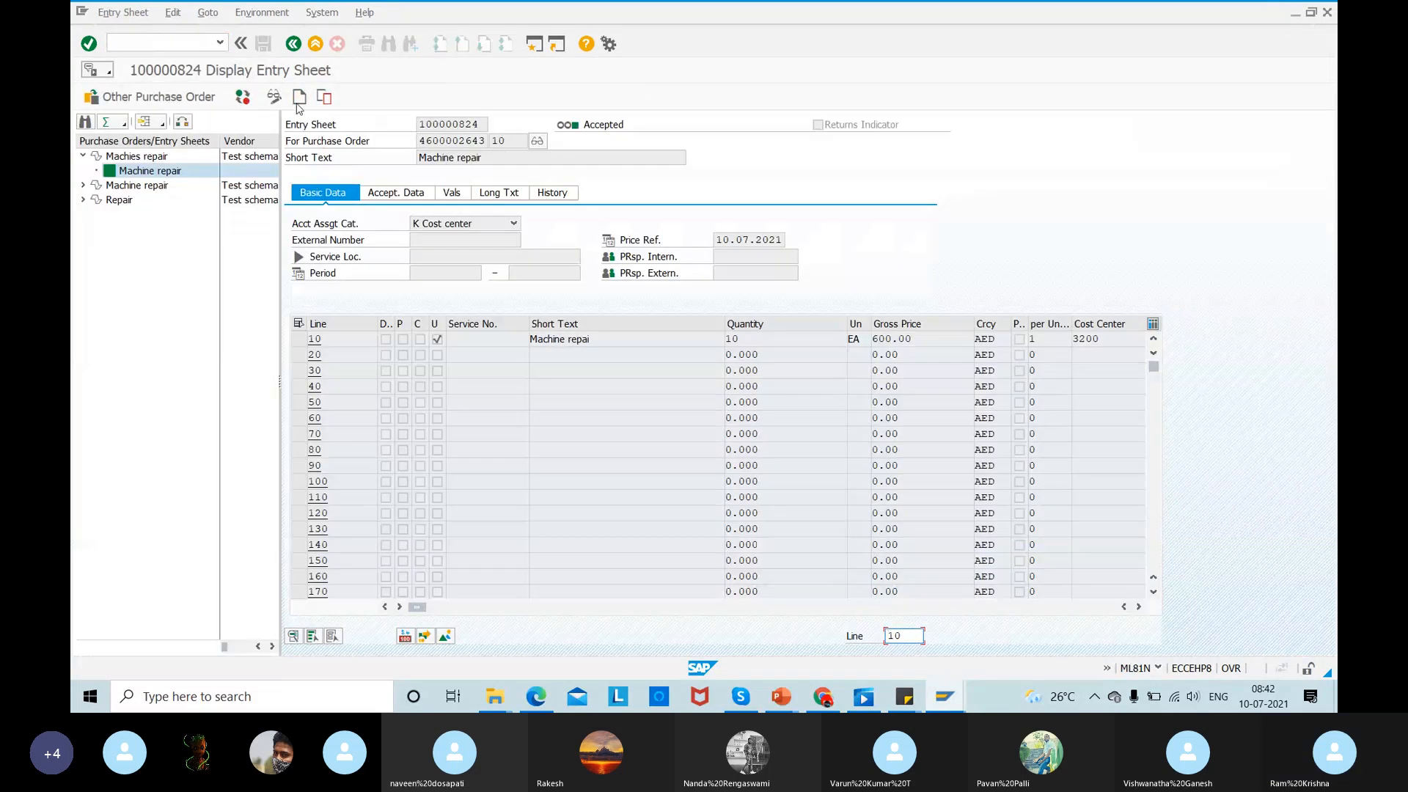
- Revoke the acceptance of the machine repair entry sheet and save it with document and posting date 10.07.2021
left_click(274, 98)
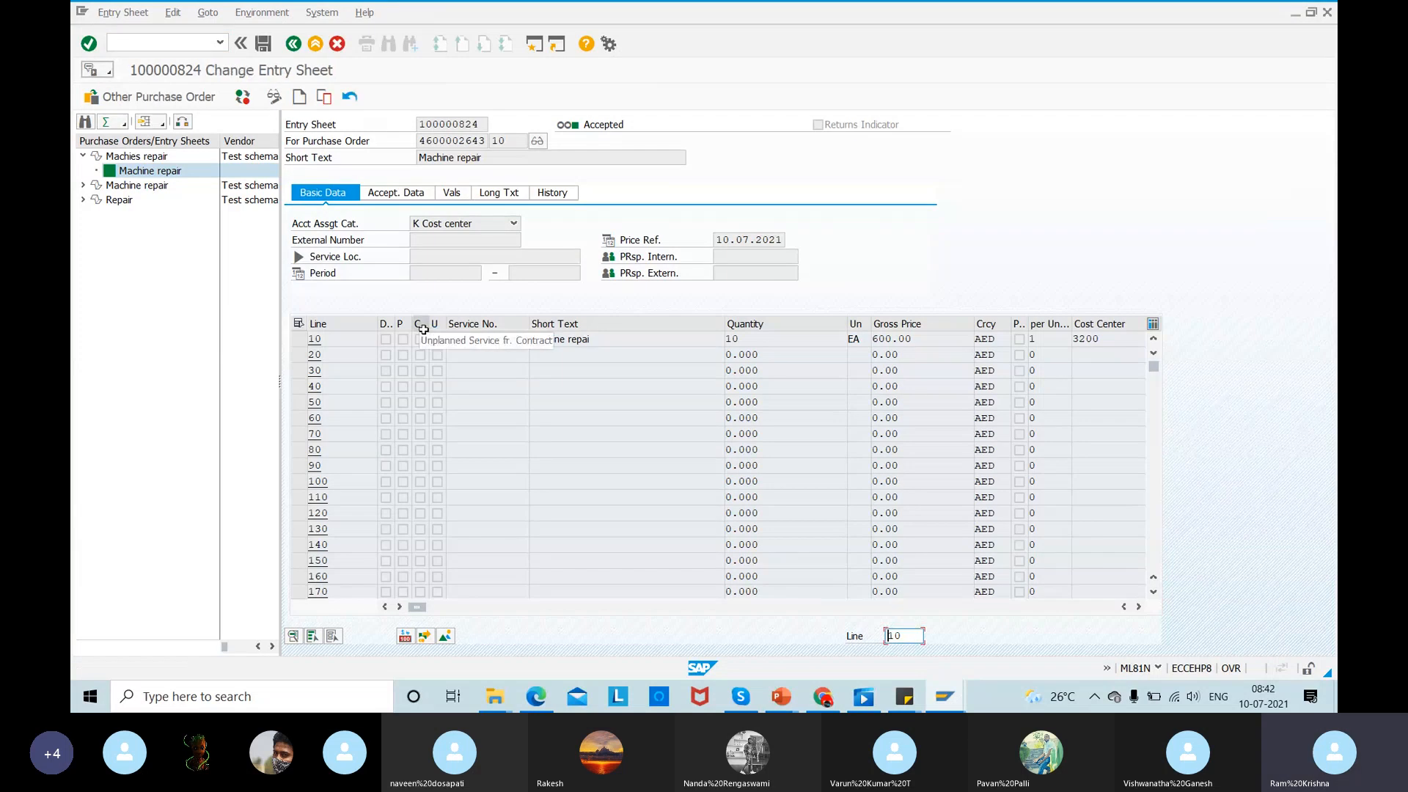
left_click(350, 97)
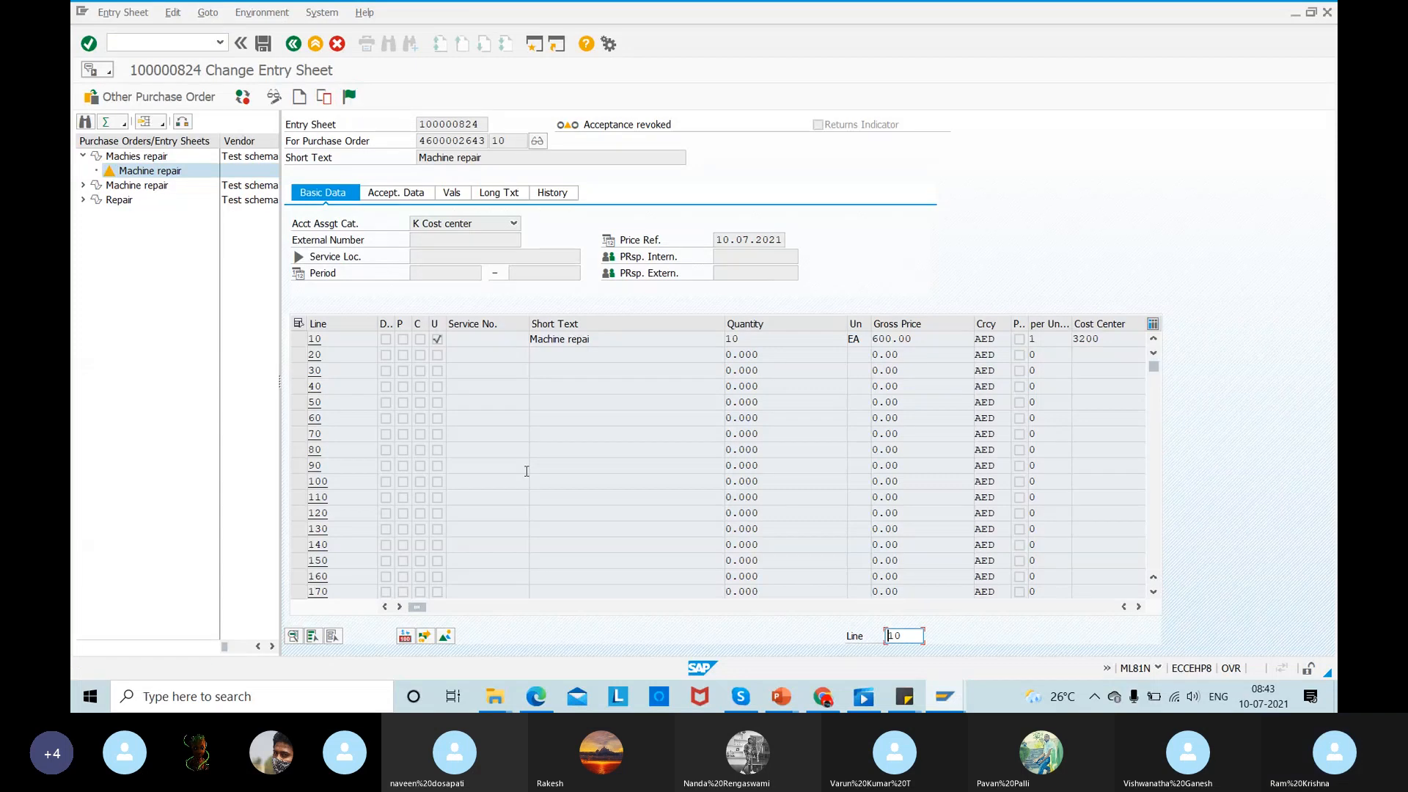
left_click(264, 44)
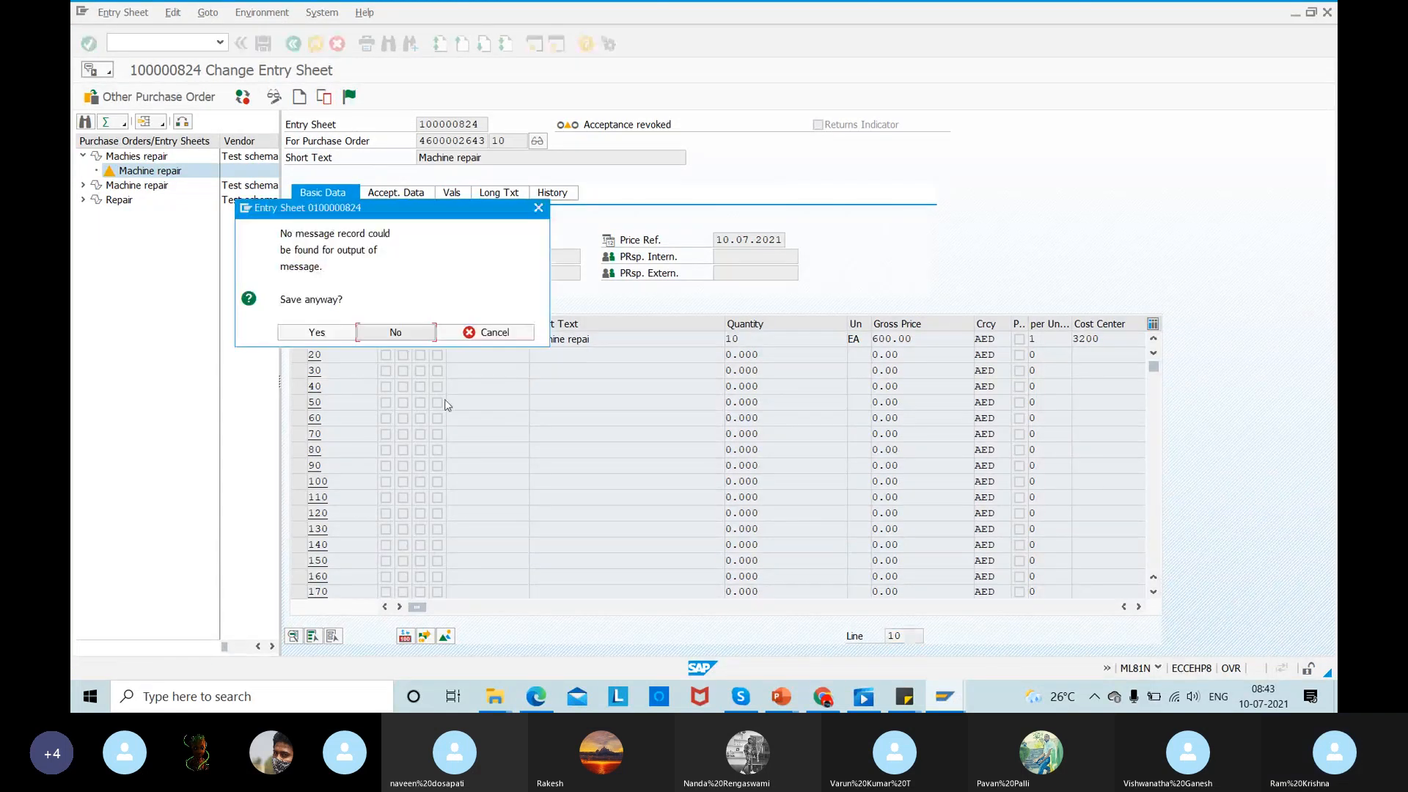
left_click(310, 332)
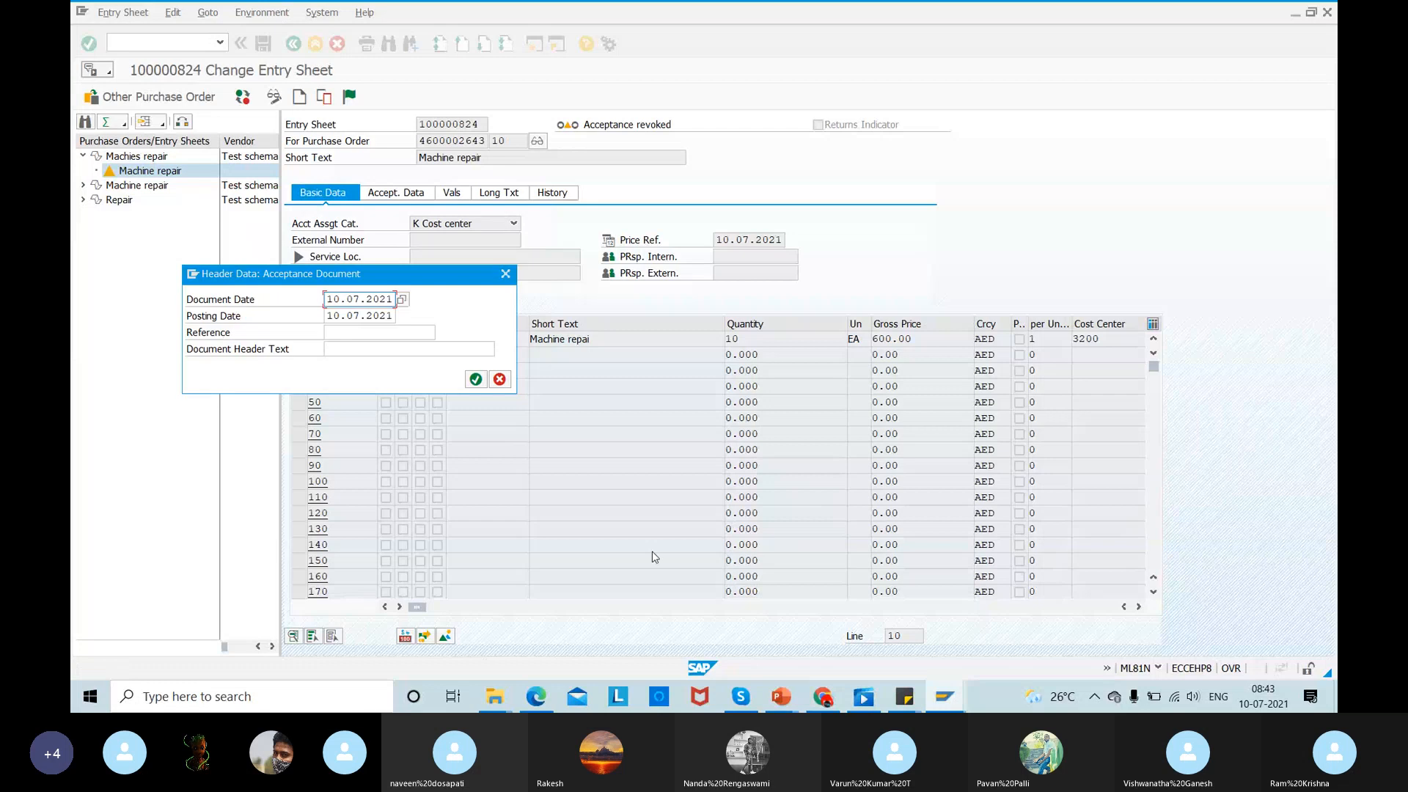
left_click(476, 380)
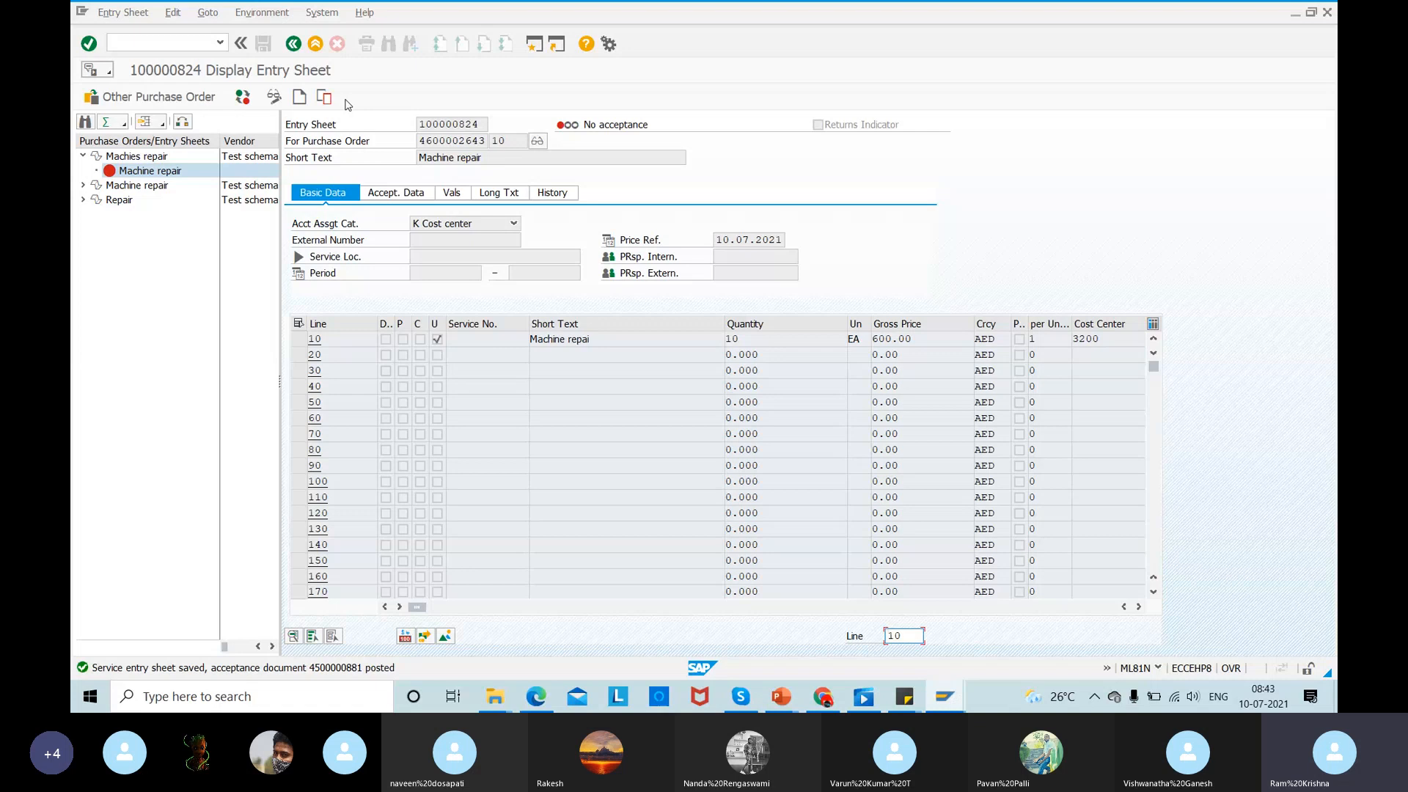
- Examine the quantity, gross price, cost center and net value of line 10 in the unaccepted machine repair entry sheet
key("F10")
key("Escape")
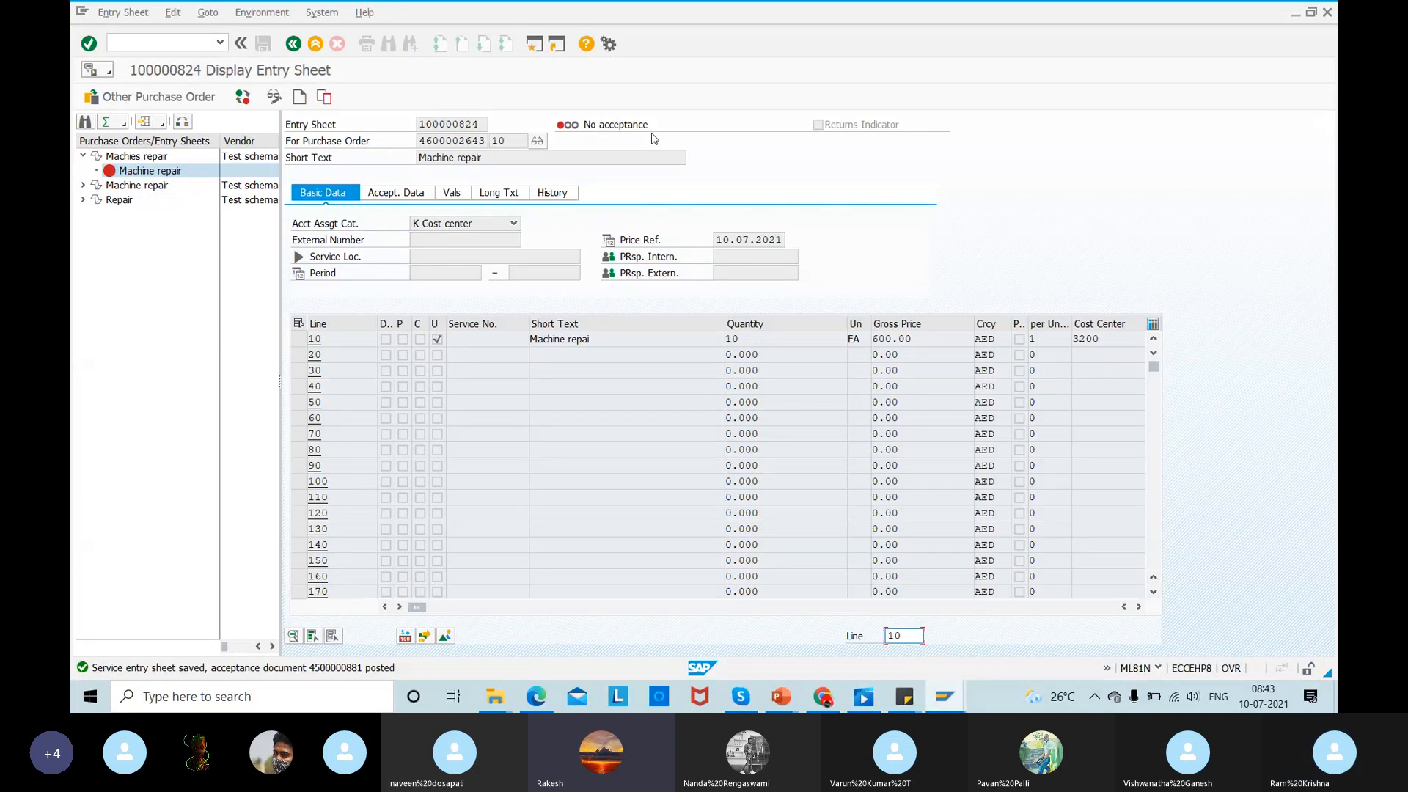
left_click(746, 339)
double_click(746, 339)
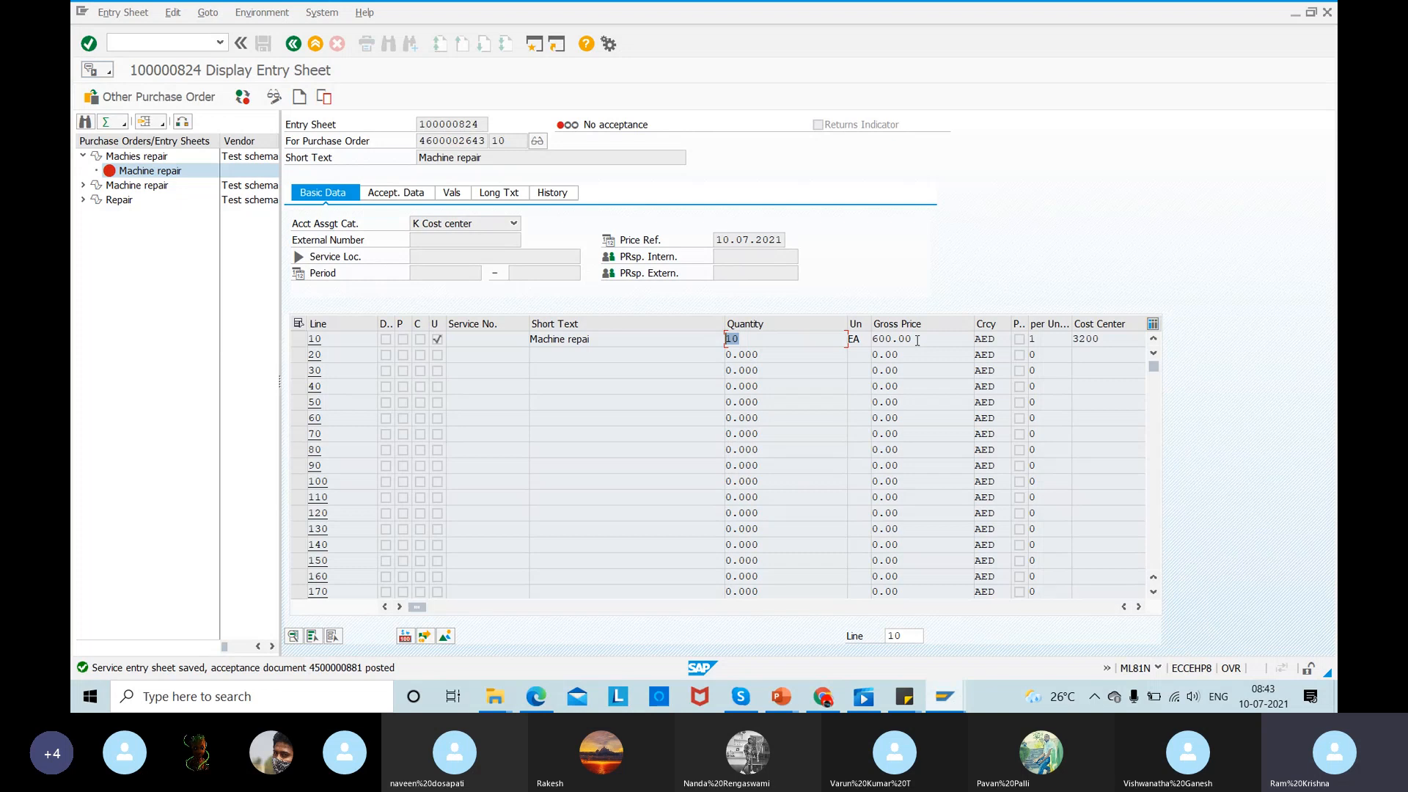
left_click_drag(916, 340, 841, 336)
left_click(620, 607)
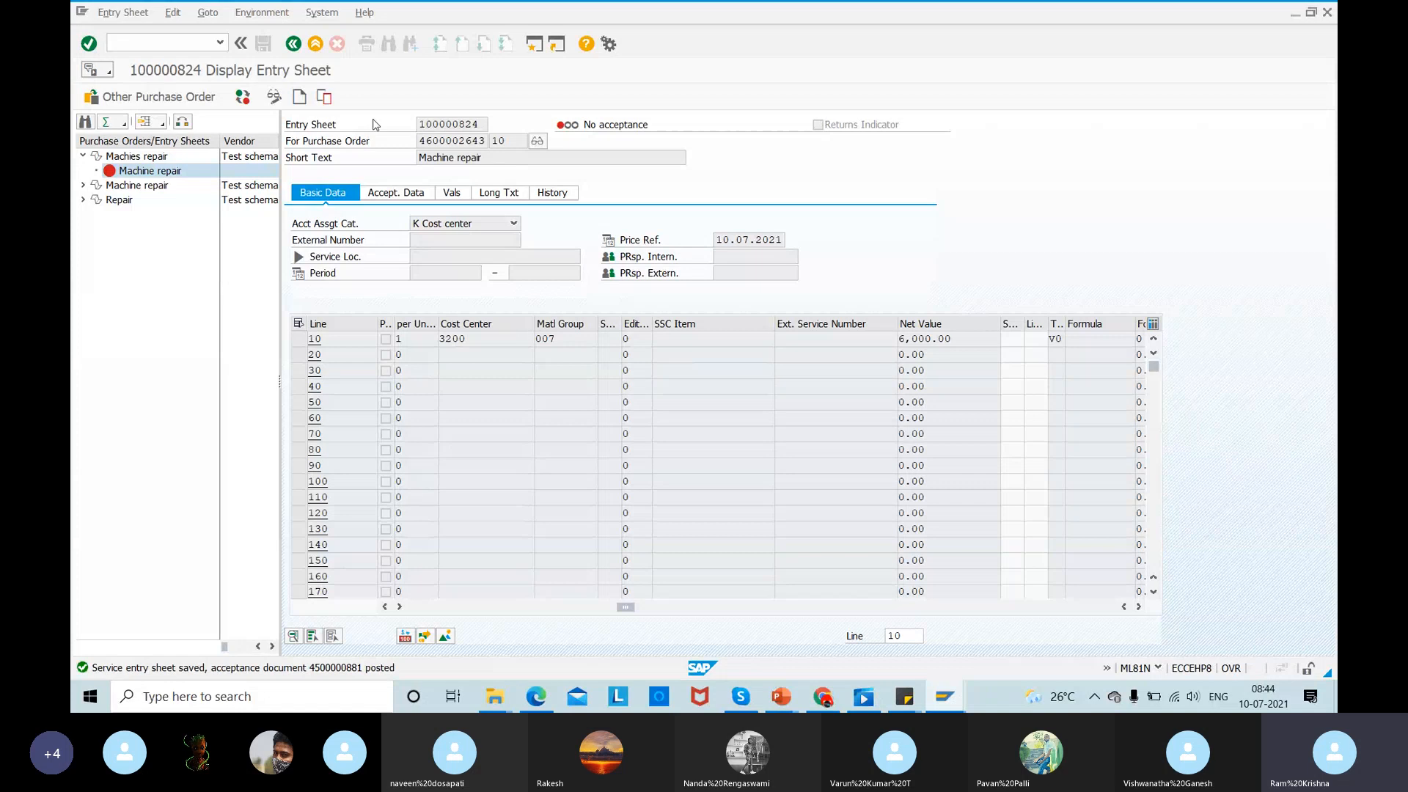
left_click(150, 96)
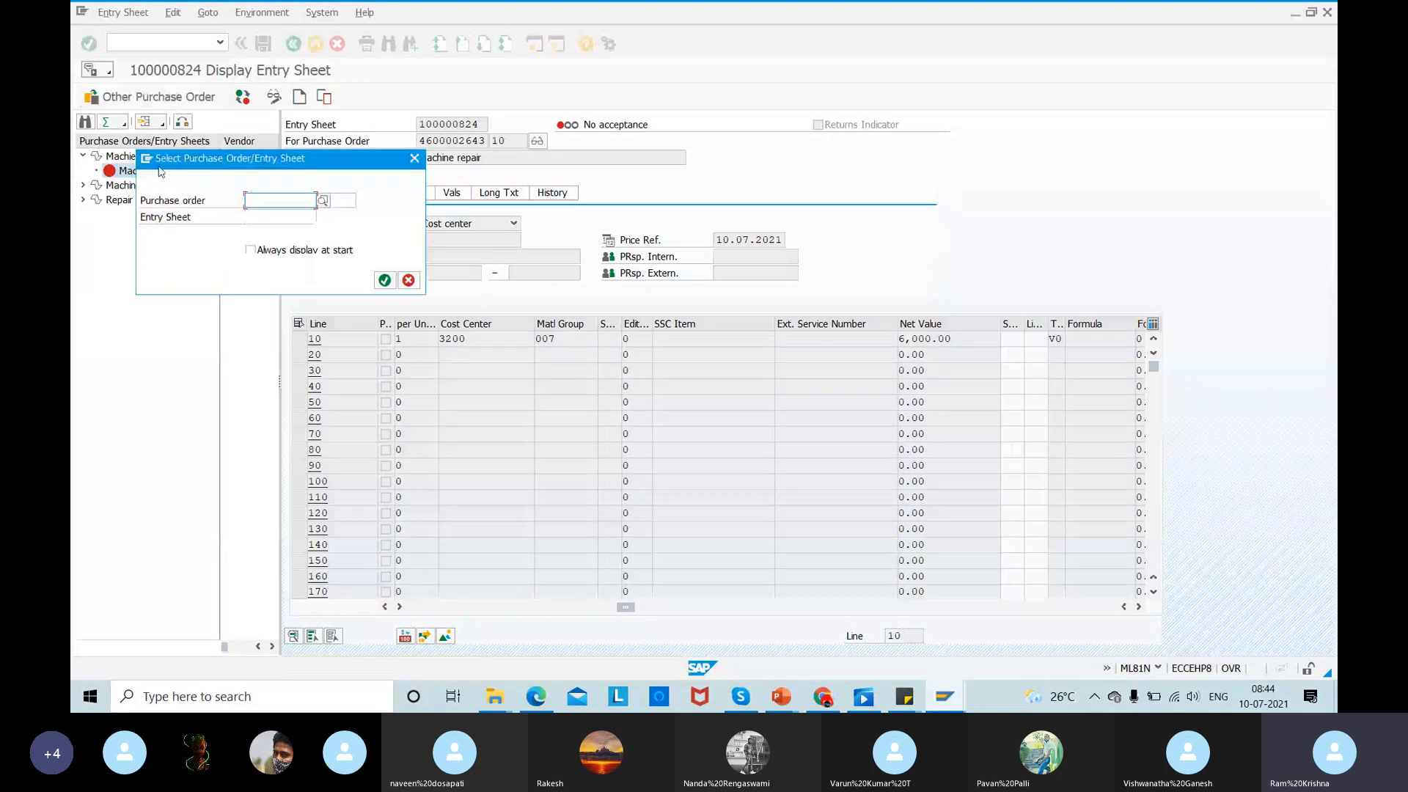
left_click(409, 281)
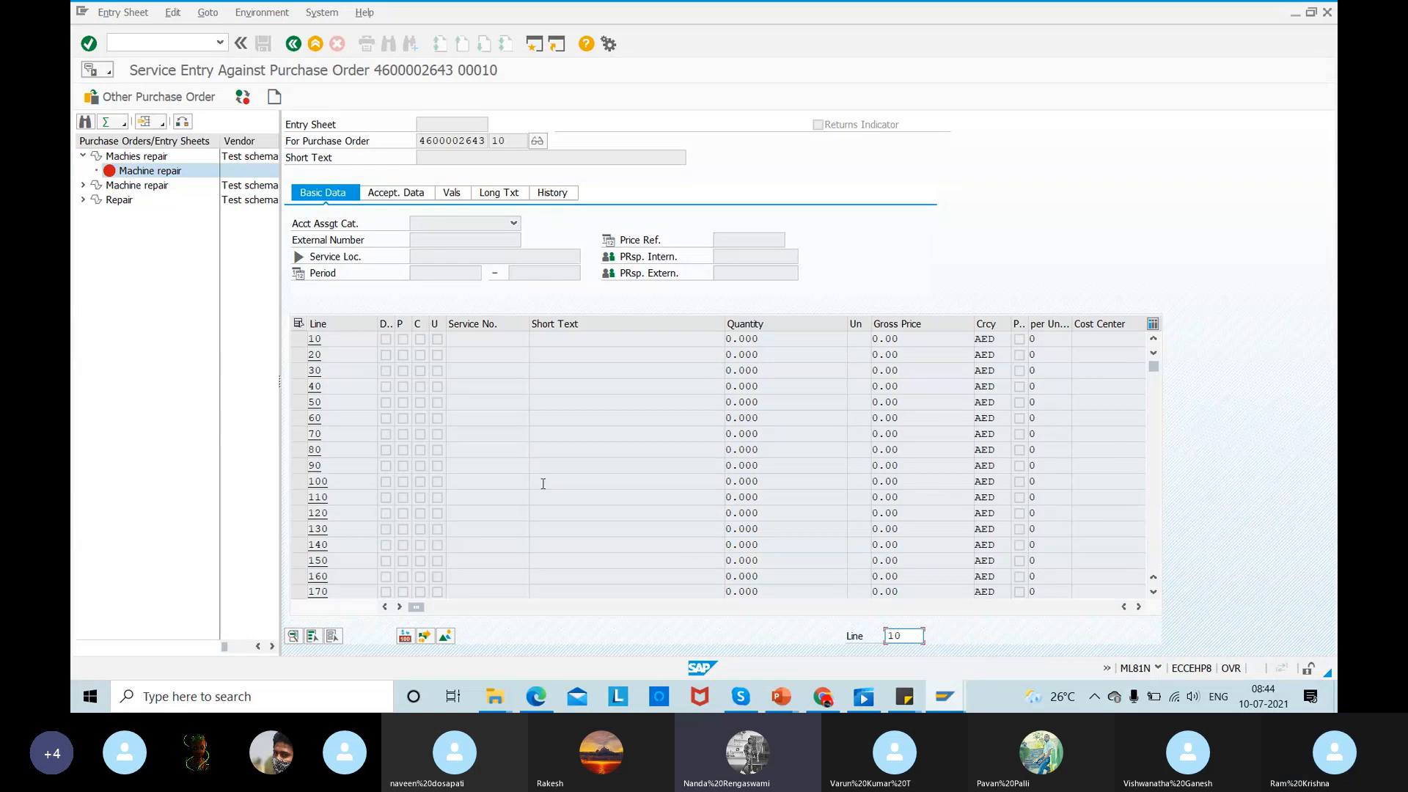
key("alt+Tab")
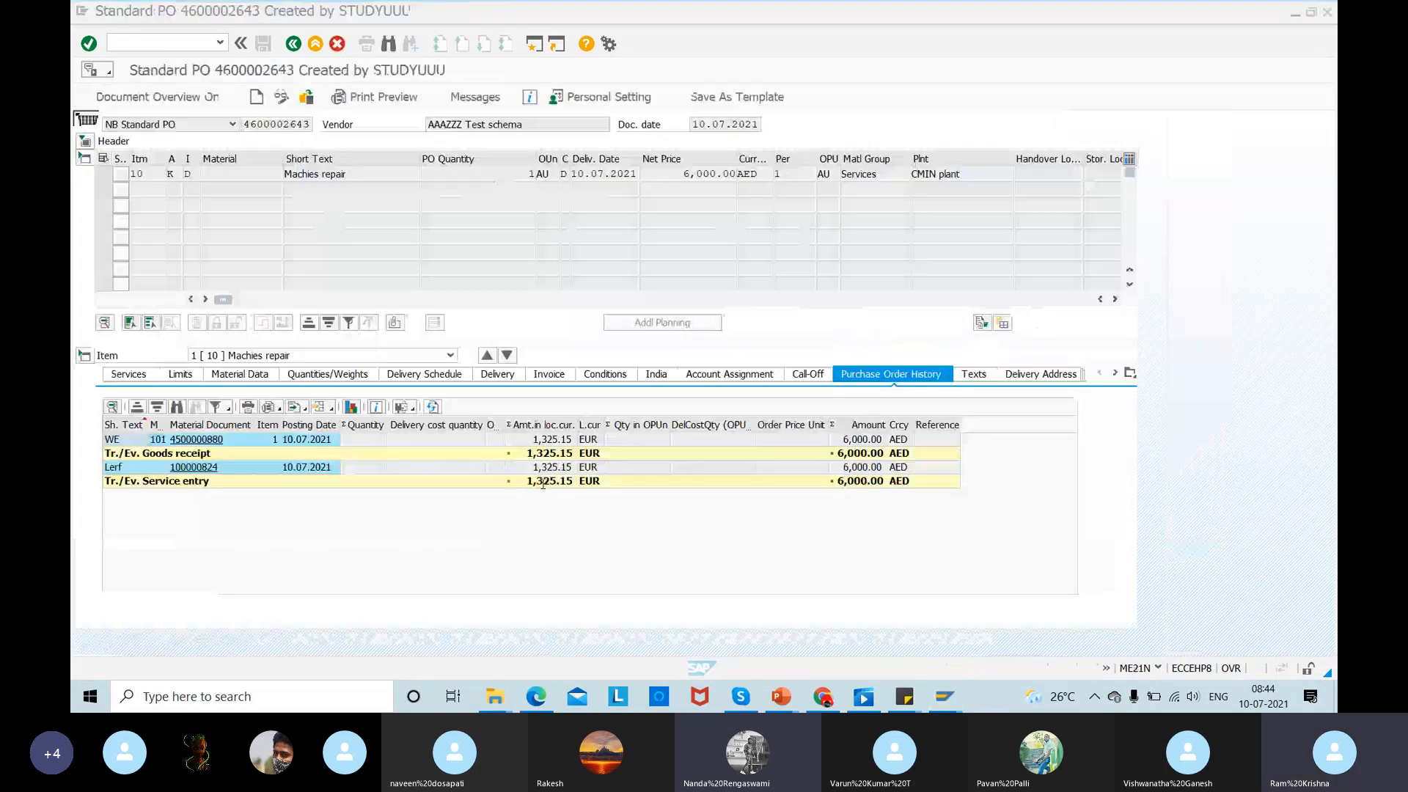
left_click(281, 96)
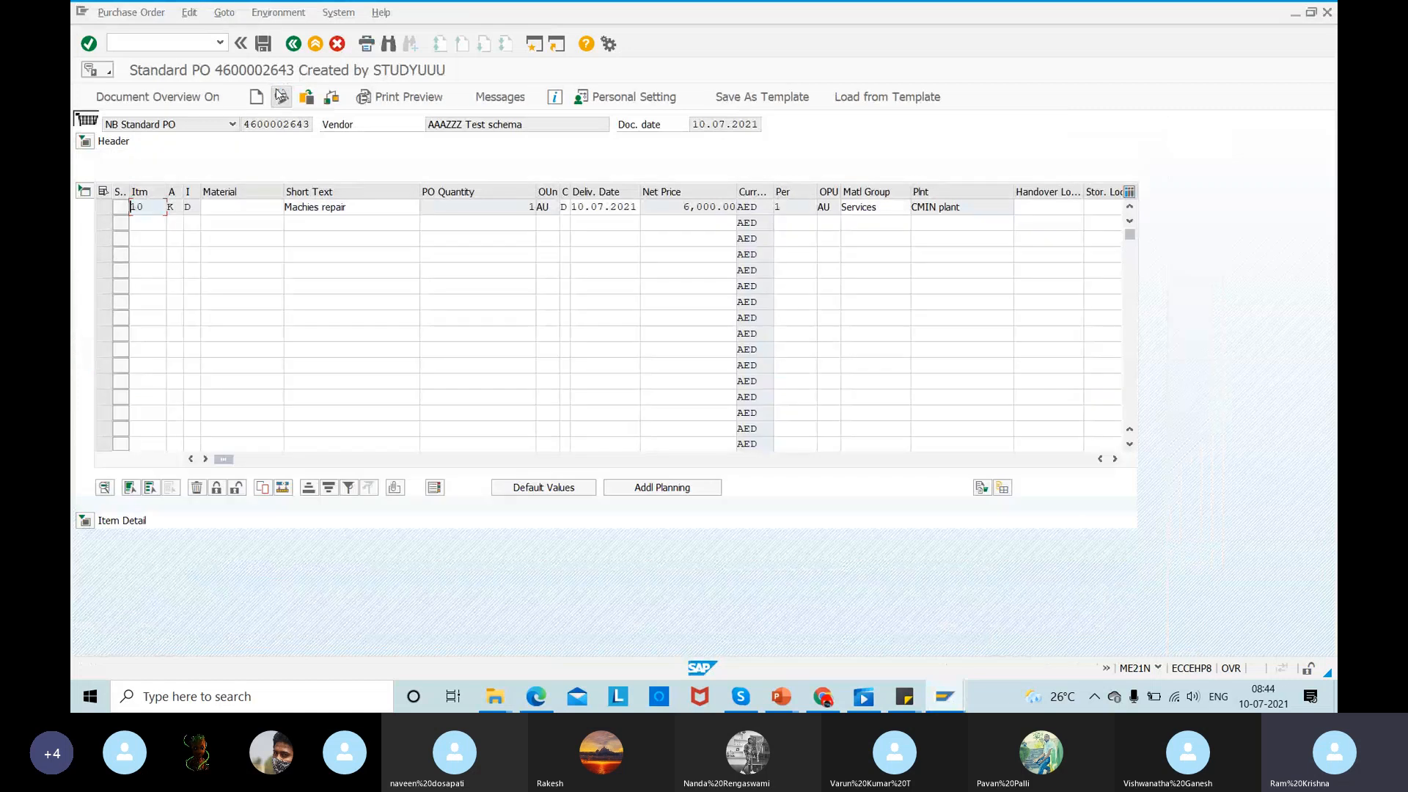
left_click(86, 520)
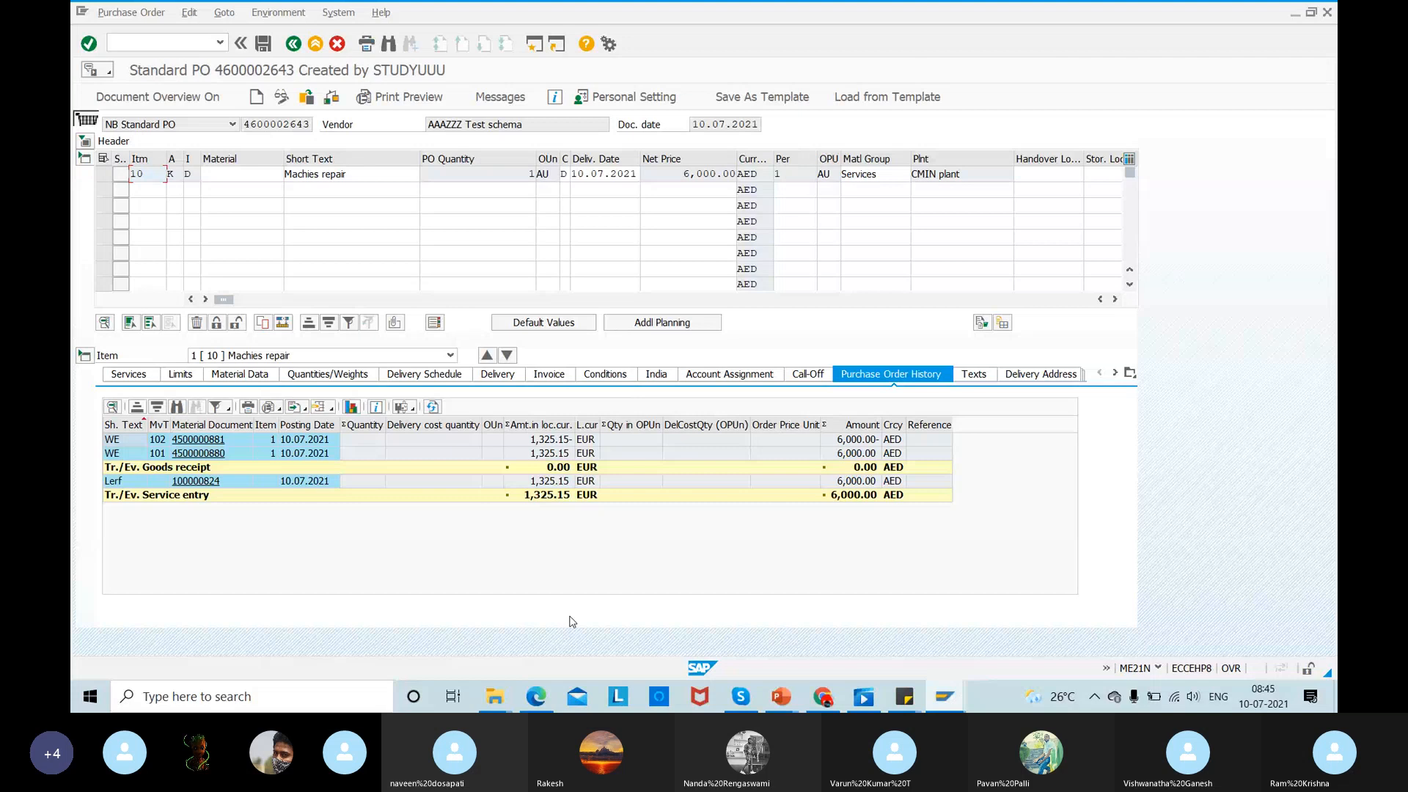
- Go back to the service entry session and leave ML81N for the SAP Easy Access screen
key("alt+Tab")
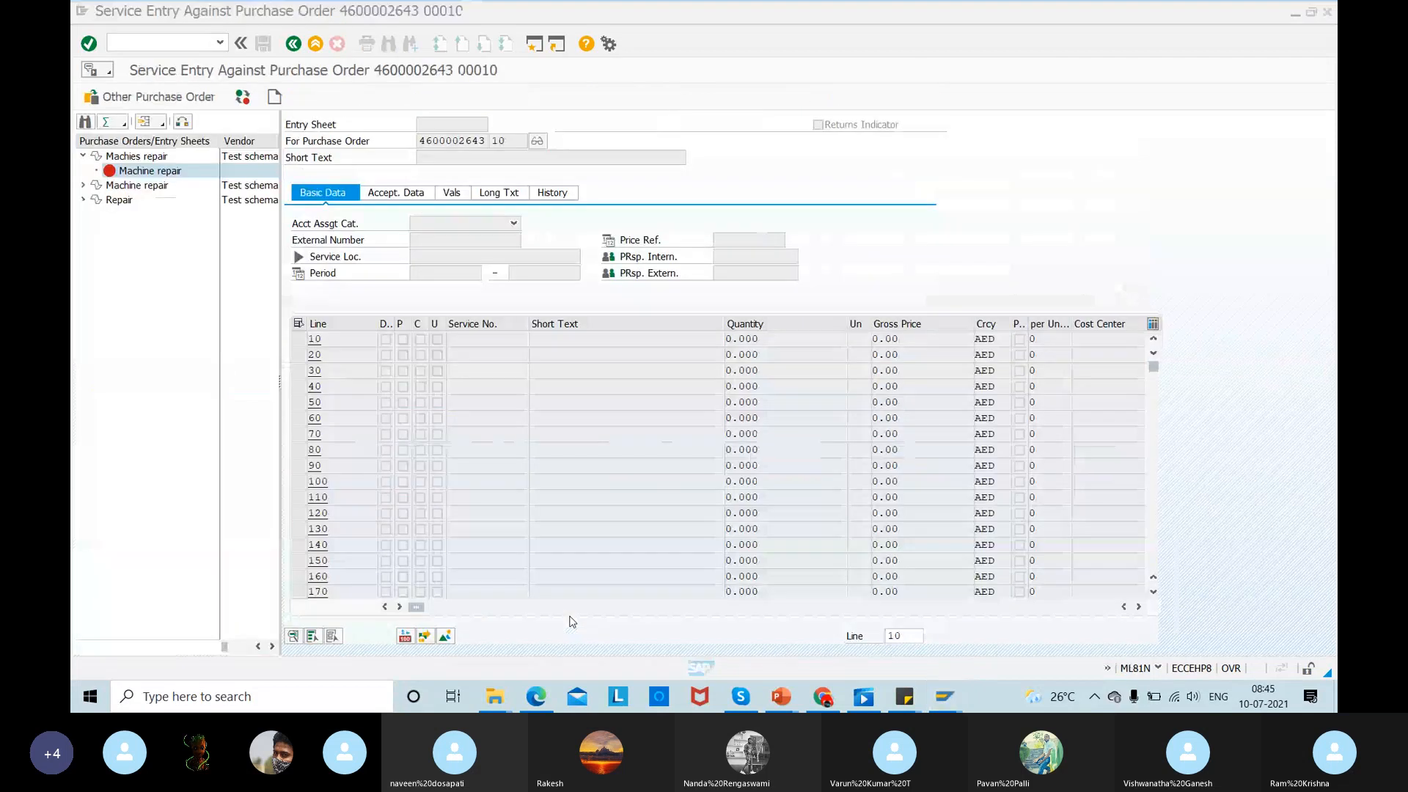
left_click(292, 44)
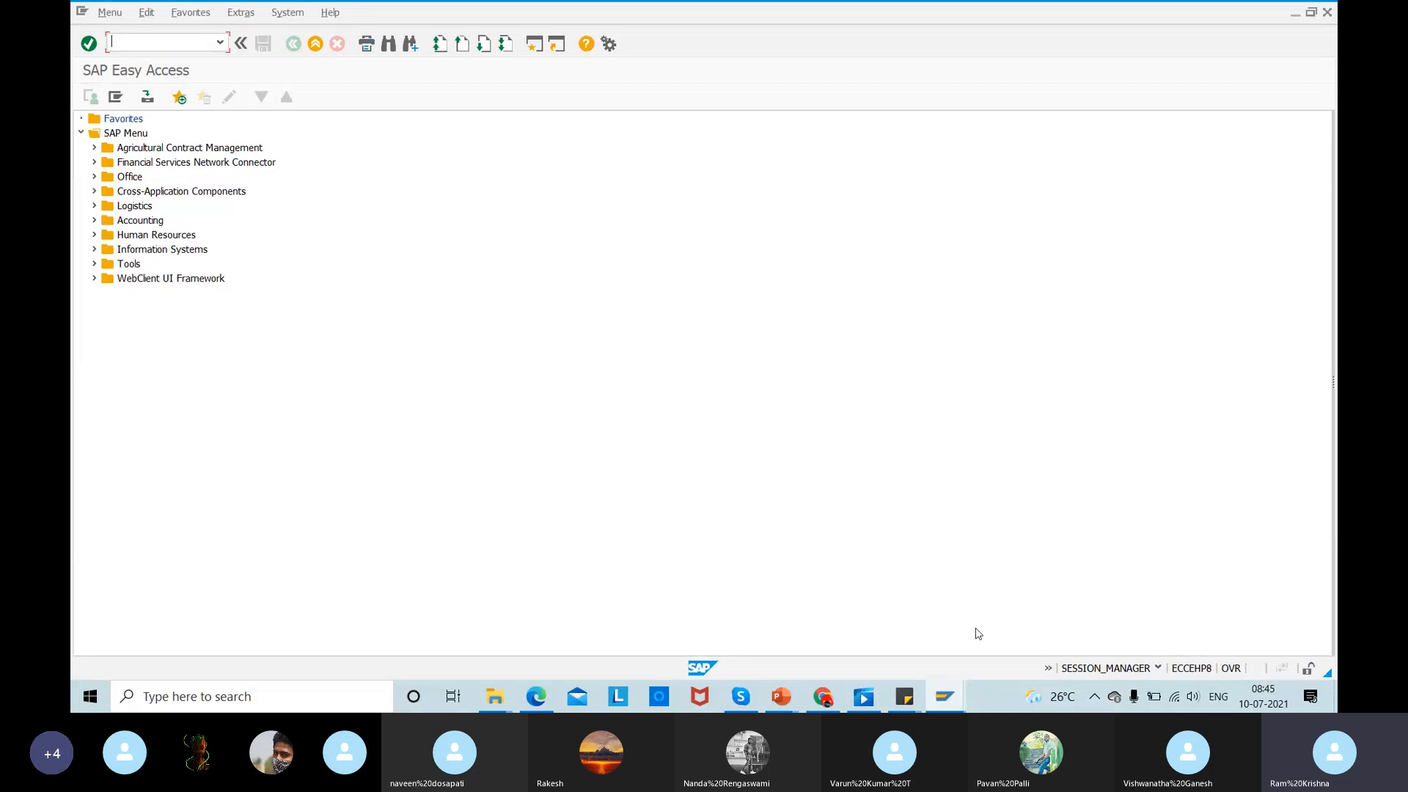
- Switch to the Skype call, close the recording notice and the chat pane, and open the additional call options
mouse_move(784, 698)
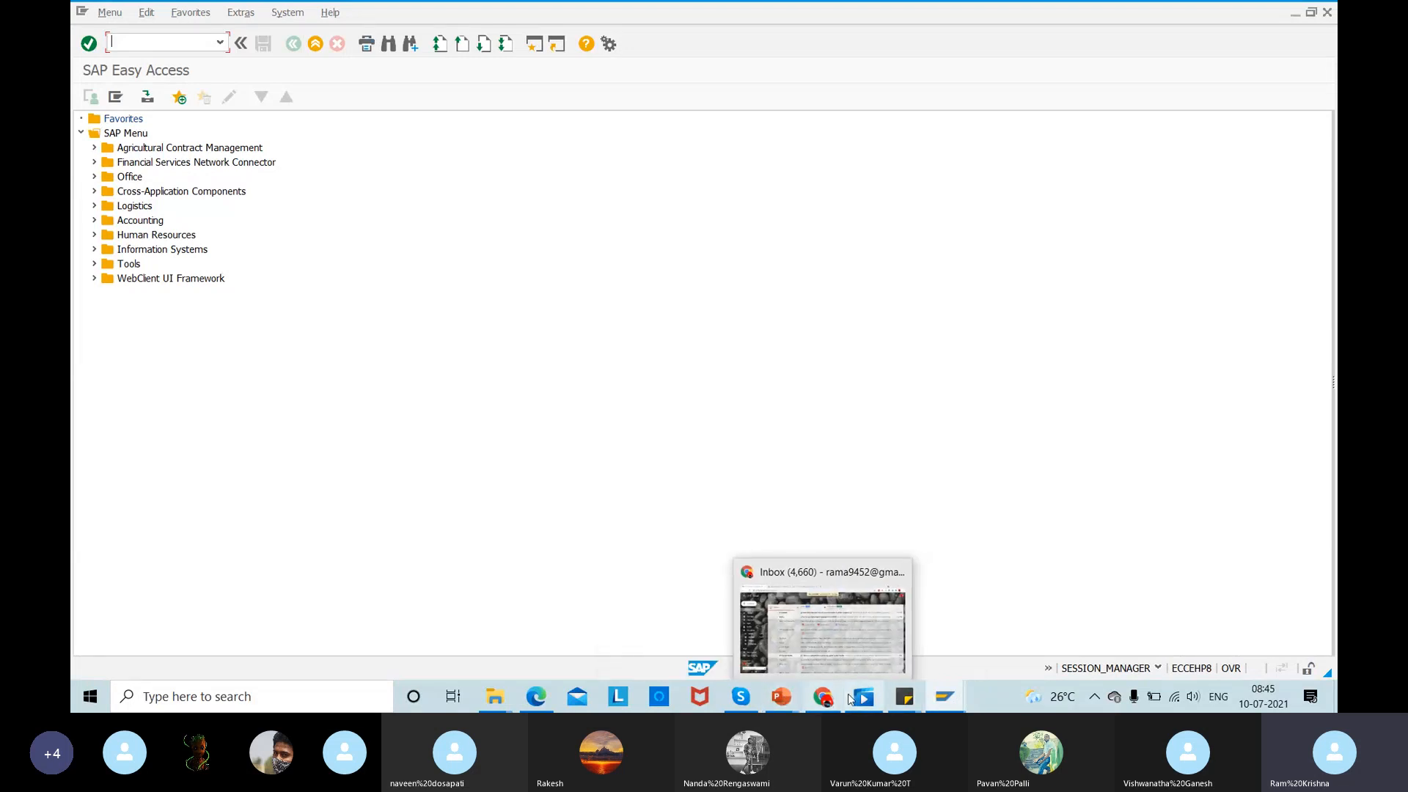
mouse_move(862, 700)
left_click(740, 697)
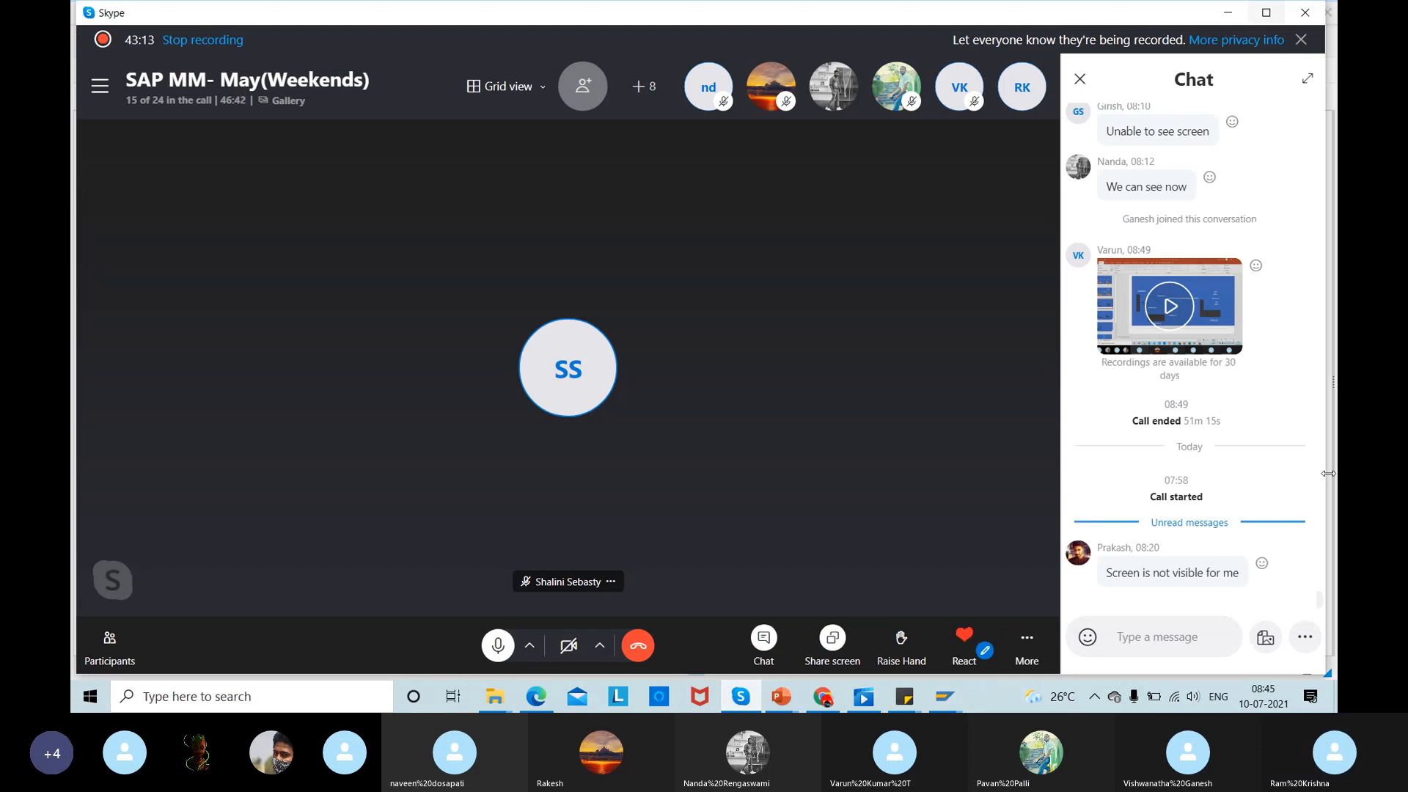
left_click(1301, 40)
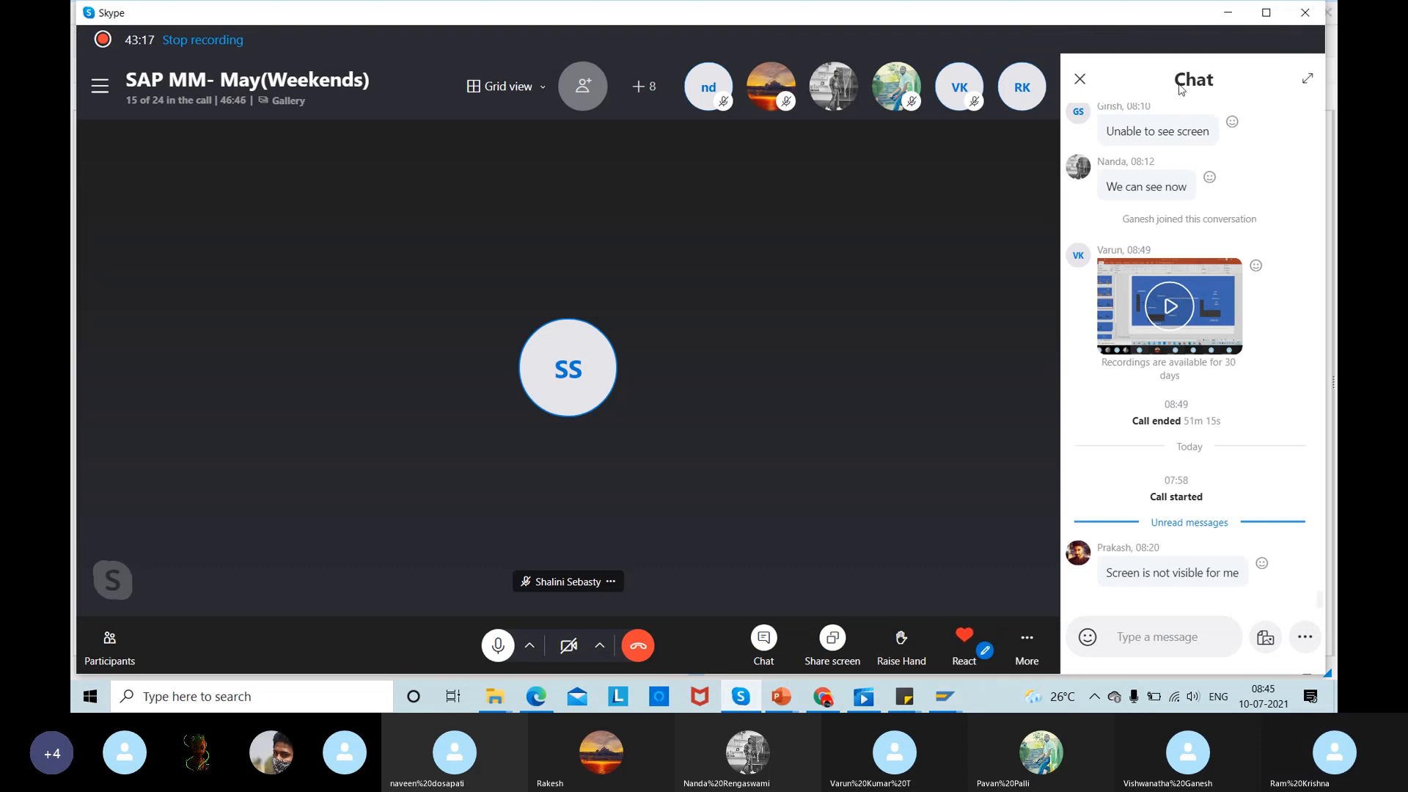
left_click(1079, 80)
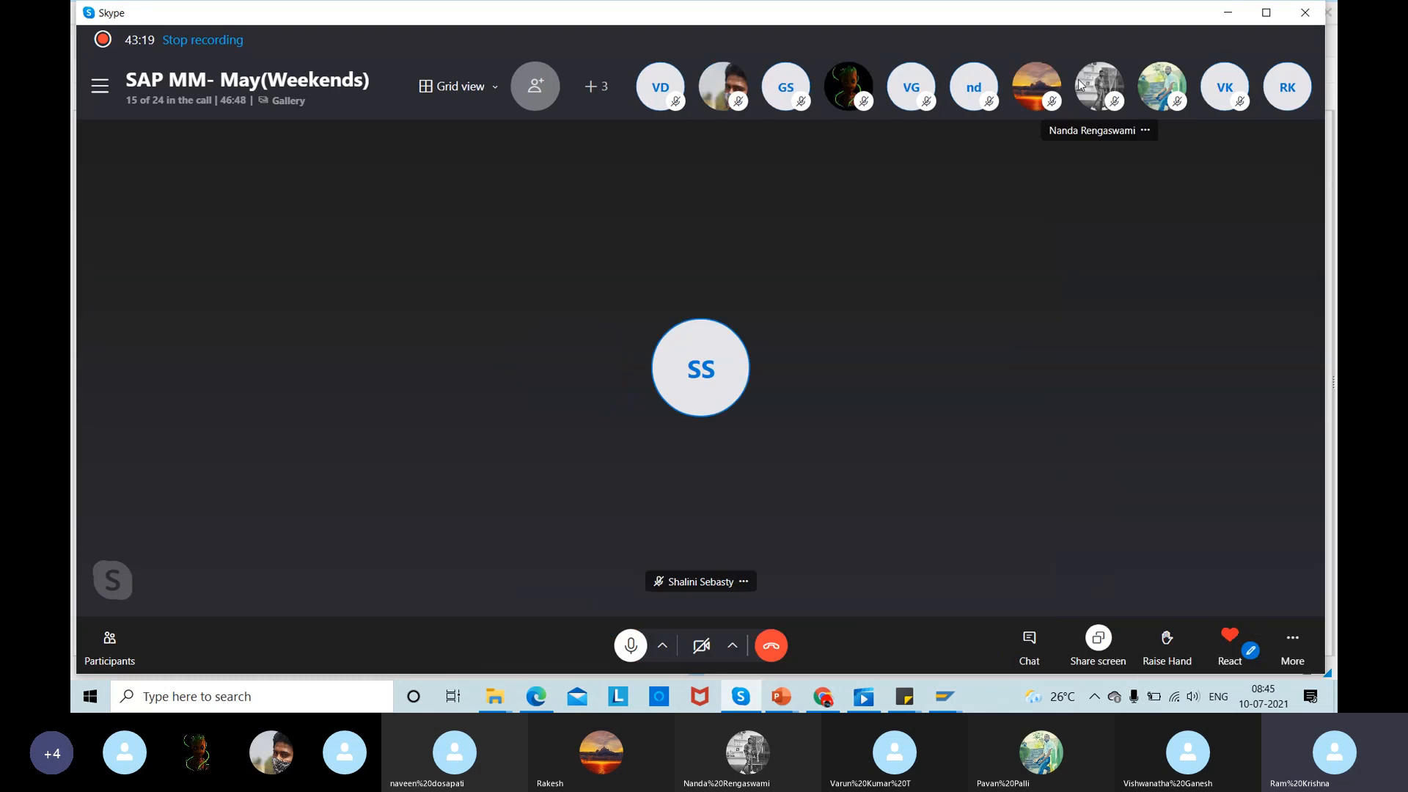
left_click(1292, 638)
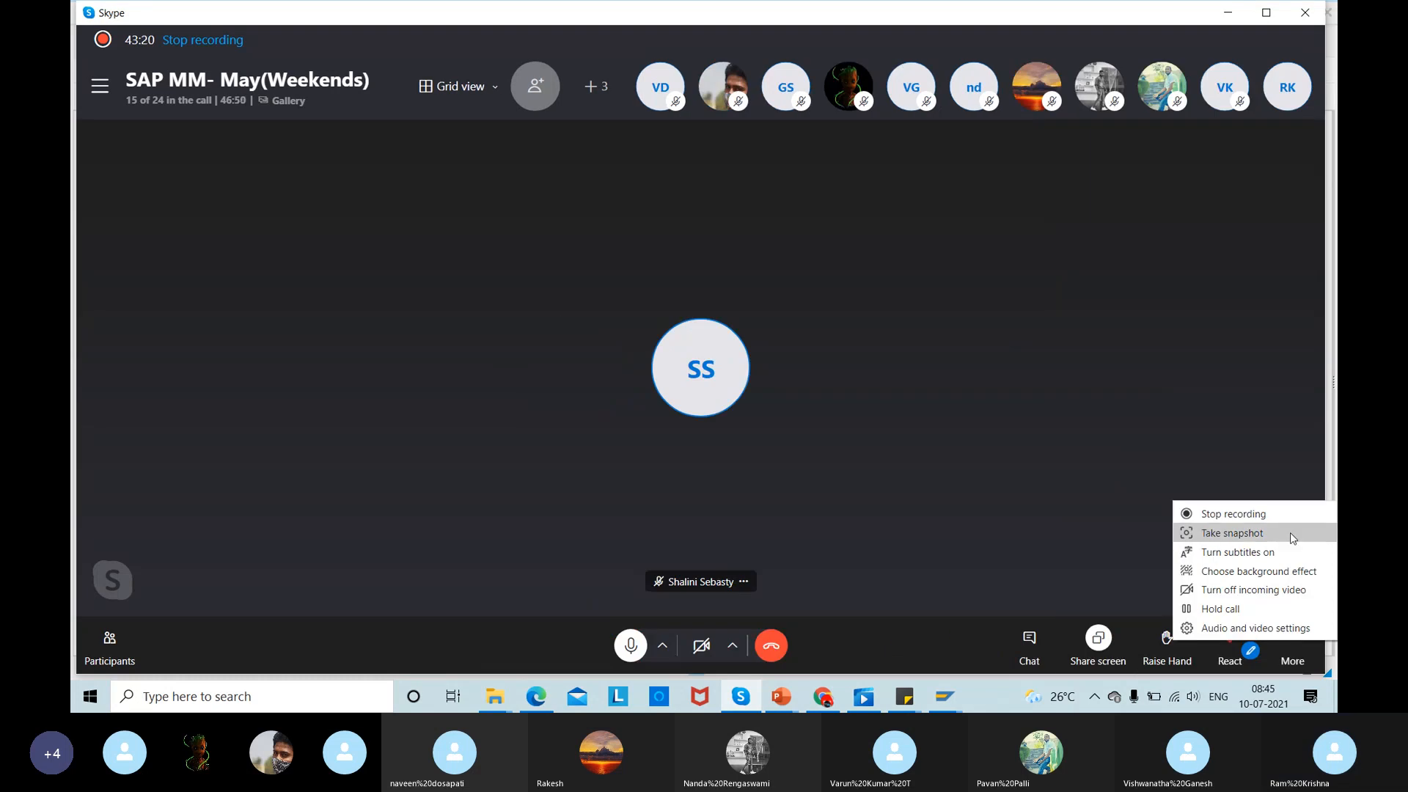